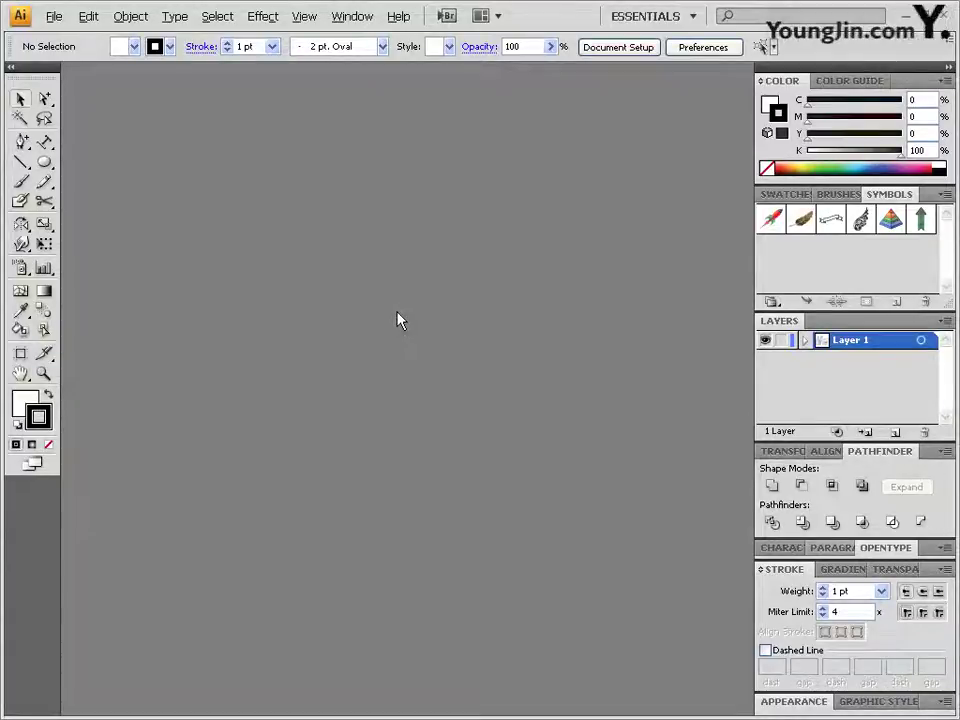
- Create a new CMYK document 220 mm wide and 150 mm high
left_click(64, 20)
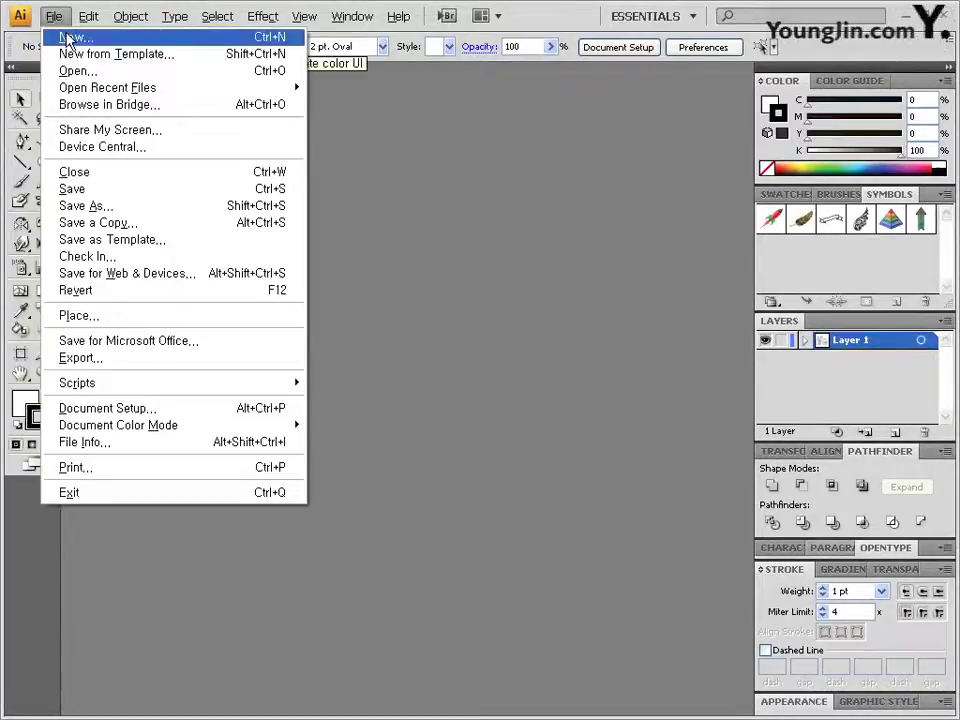
left_click(70, 38)
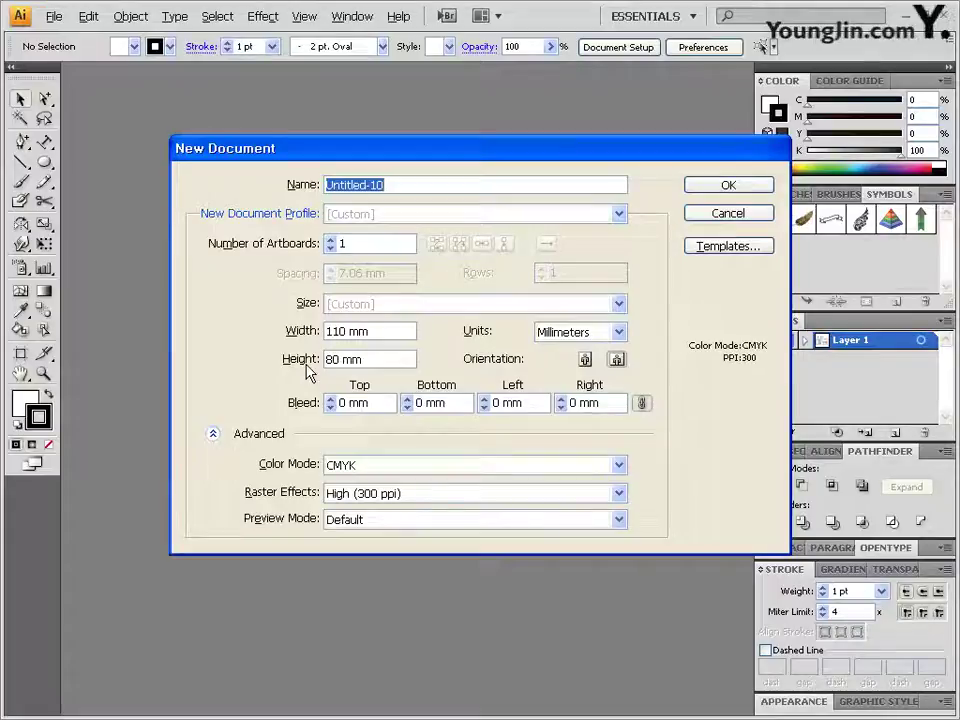
left_click(285, 333)
type("220")
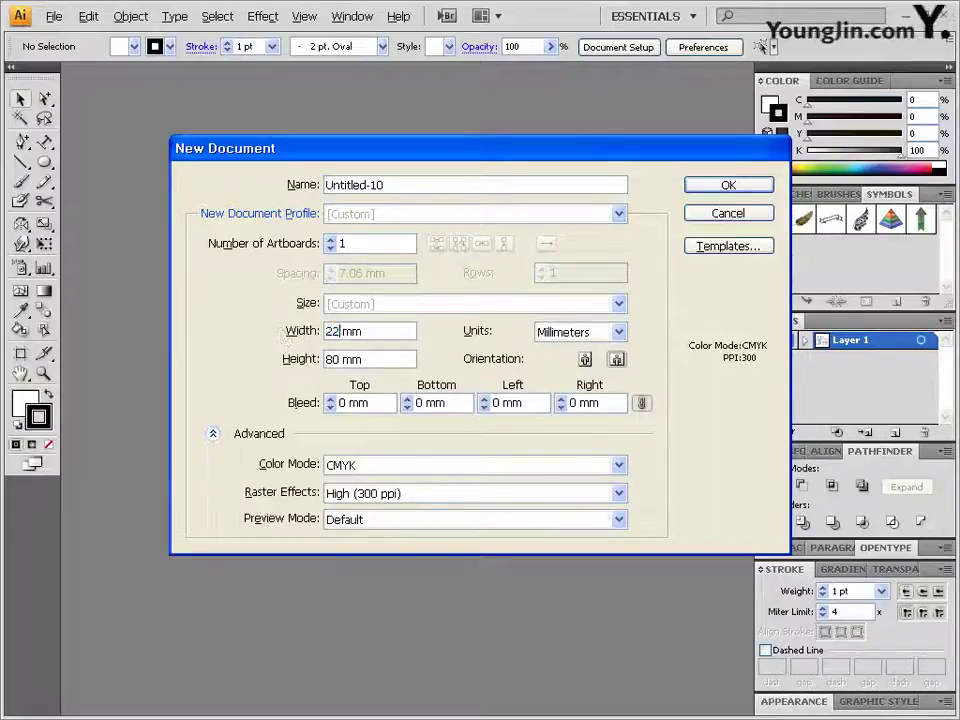
left_click(340, 359)
left_click(285, 360)
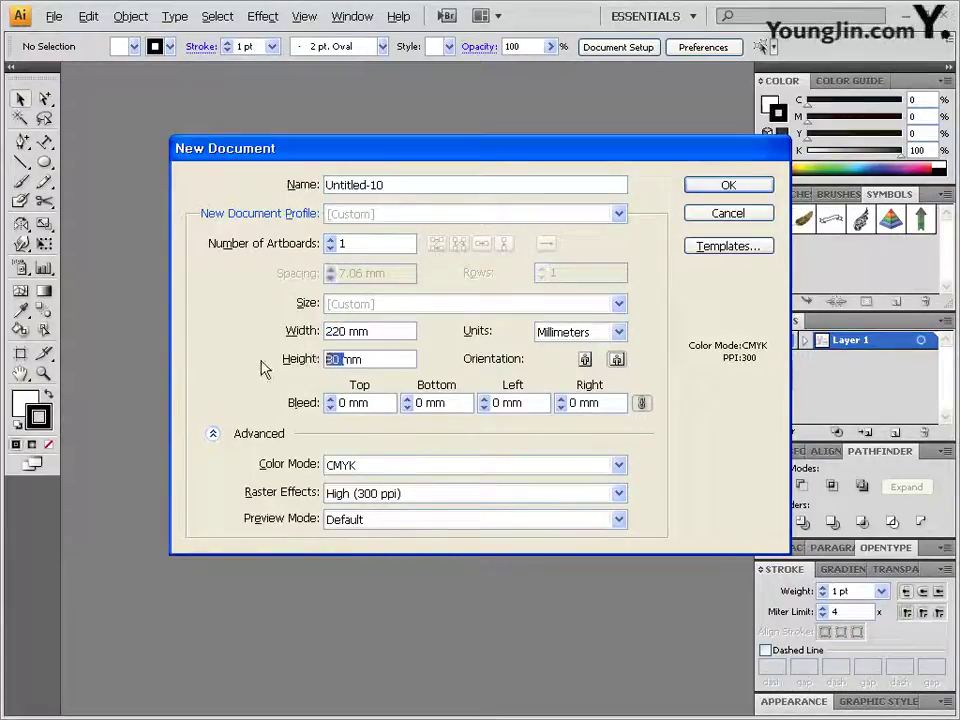
type("150")
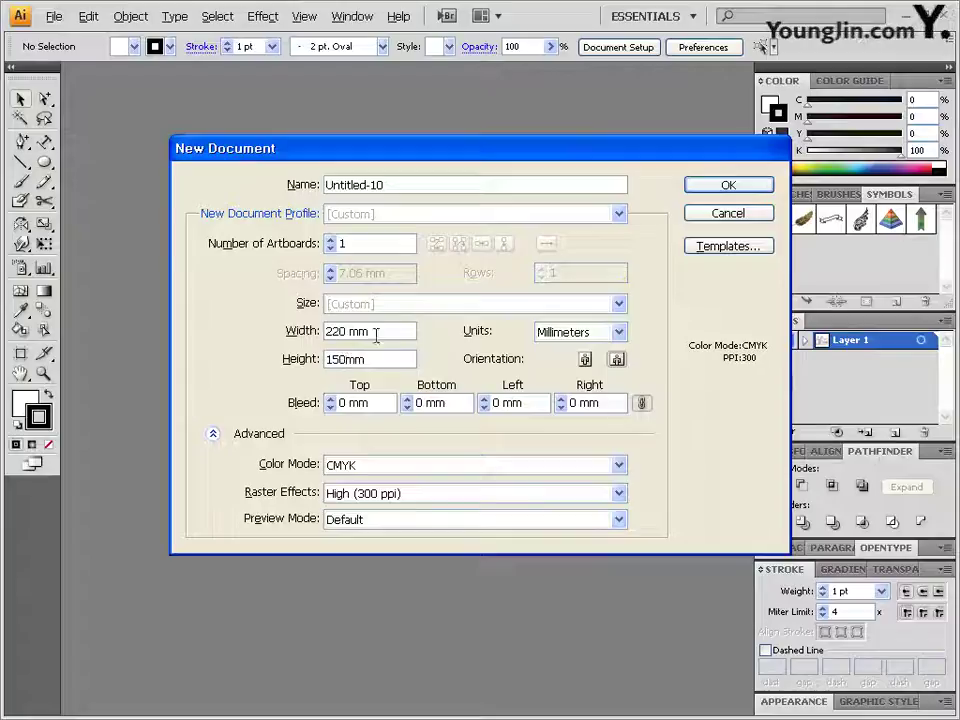
left_click(213, 434)
left_click(214, 435)
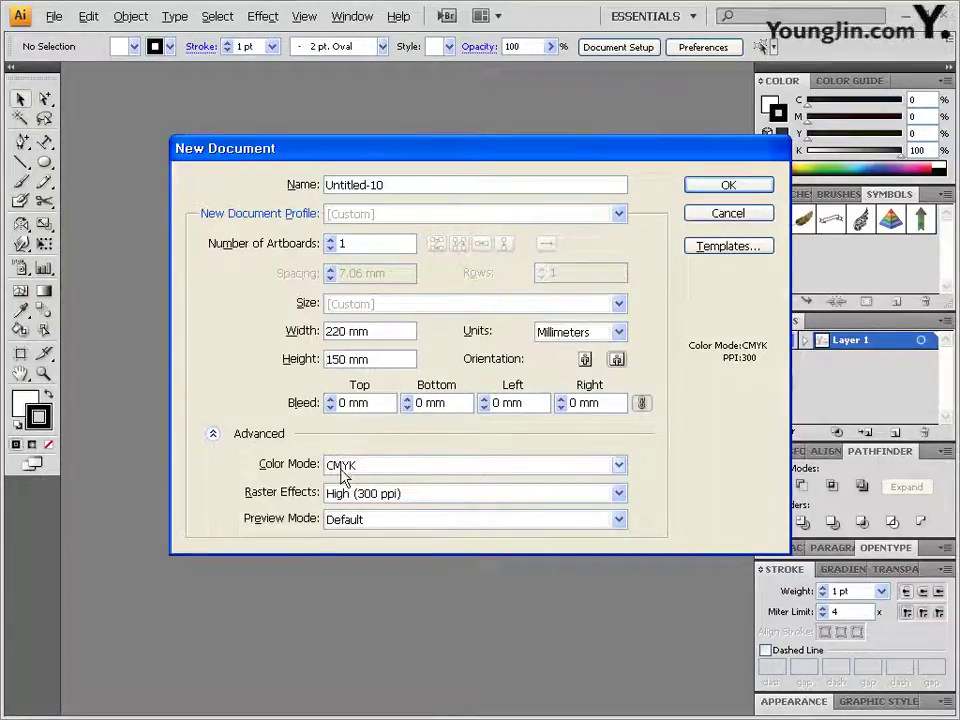
left_click(729, 187)
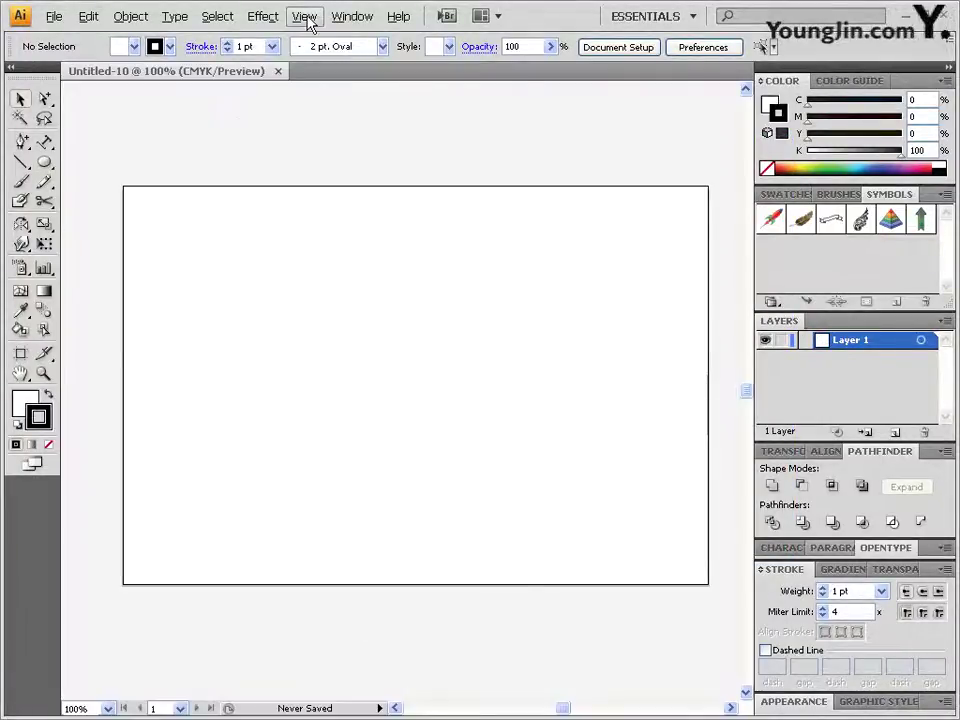
- Show the rulers and set their zero point at the artboard's upper-left corner
left_click(305, 17)
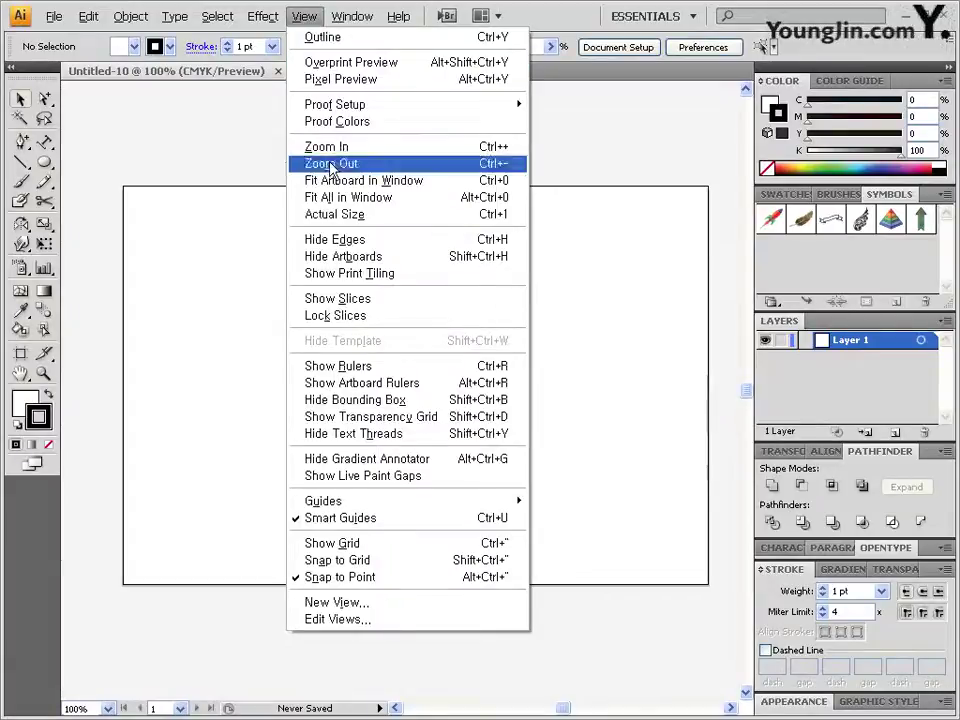
left_click(368, 367)
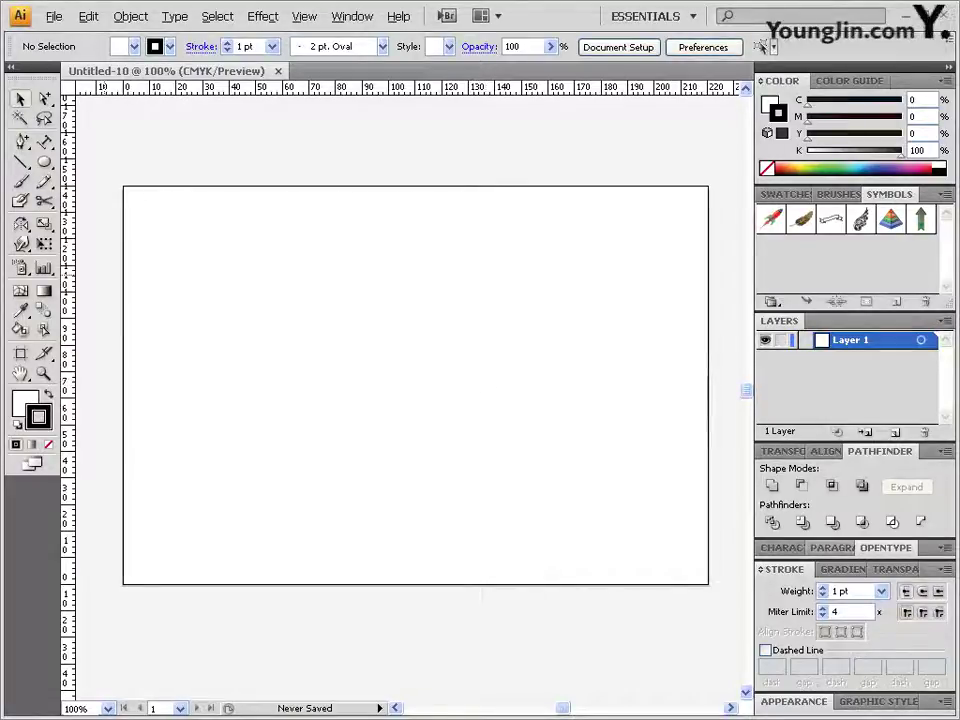
left_click(21, 162)
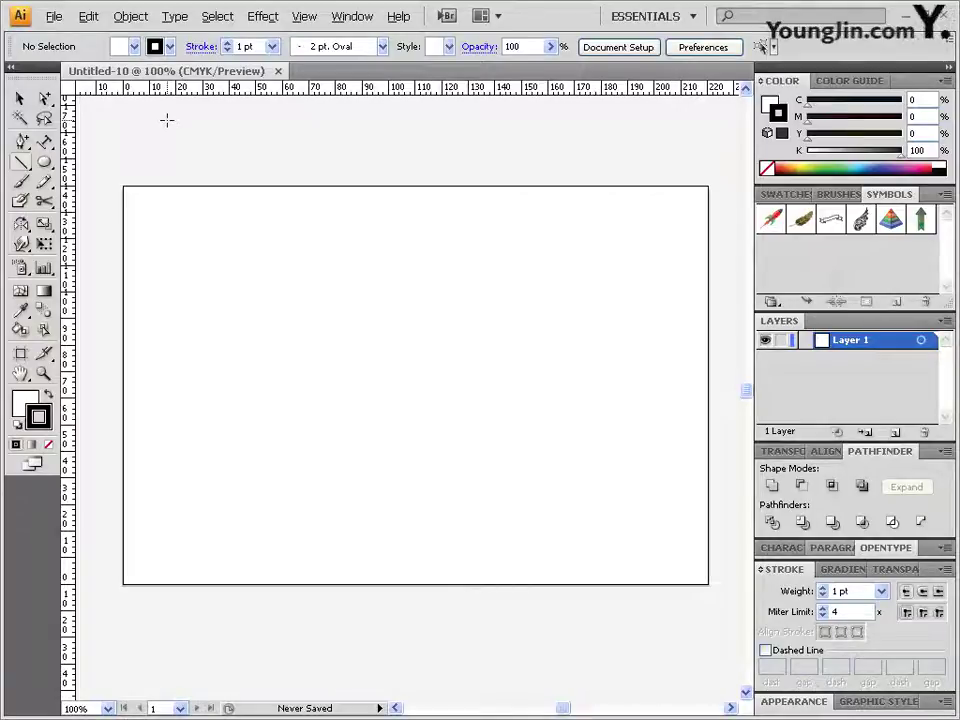
left_click_drag(416, 385, 432, 98)
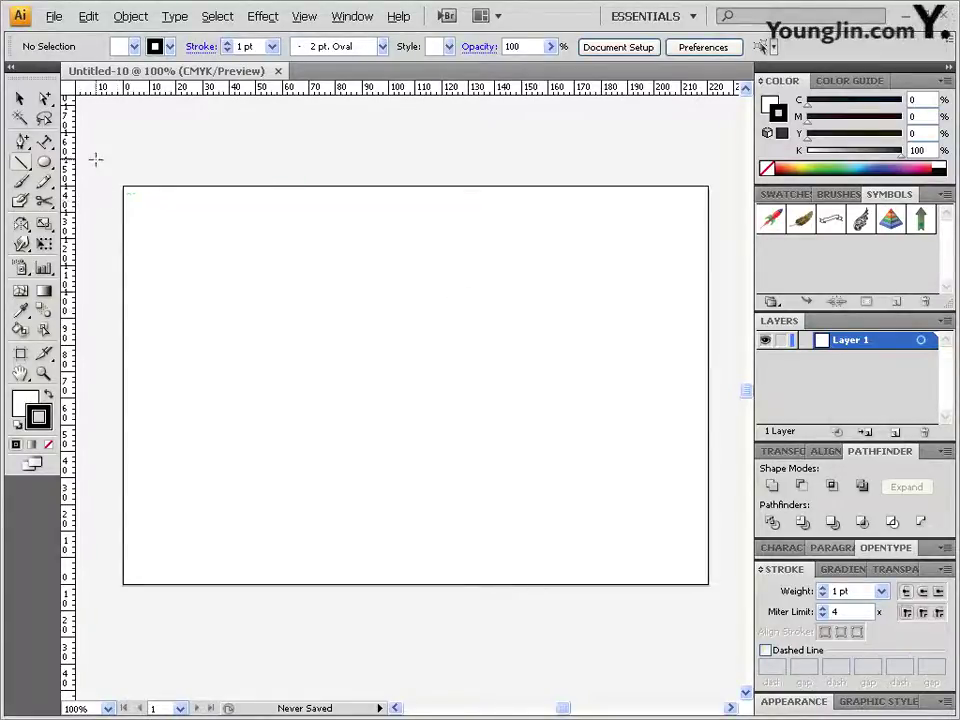
left_click_drag(255, 242, 242, 191)
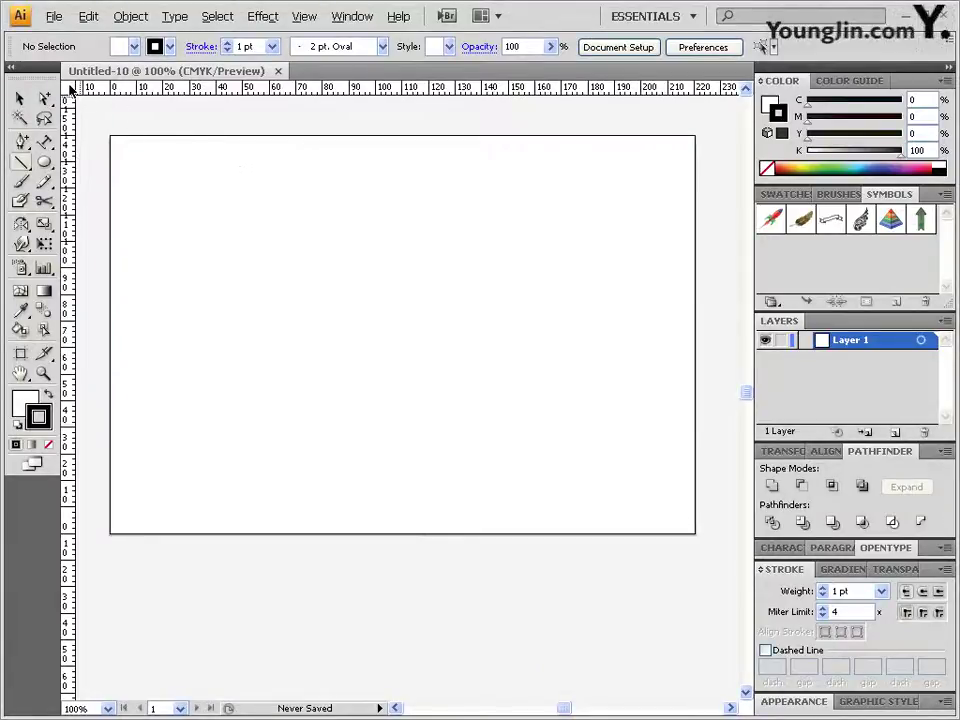
left_click_drag(68, 89, 110, 135)
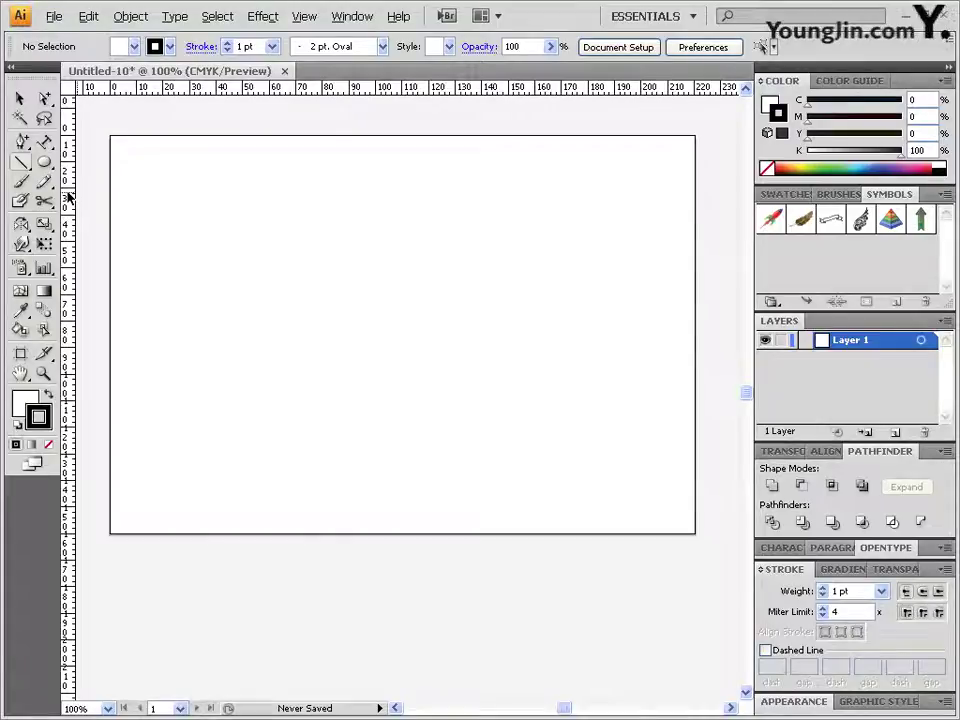
- Add margin guides 10 mm inside each artboard edge: vertical at 10 and 210 mm, horizontal at 10 and 140 mm
left_click_drag(68, 197, 137, 197)
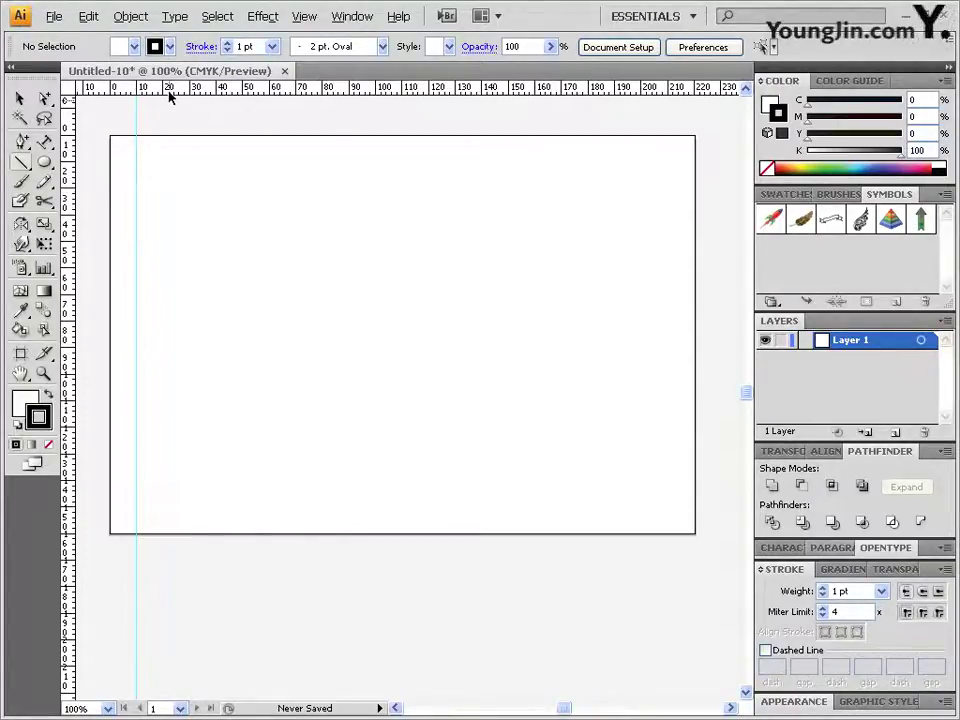
left_click_drag(171, 94, 173, 163)
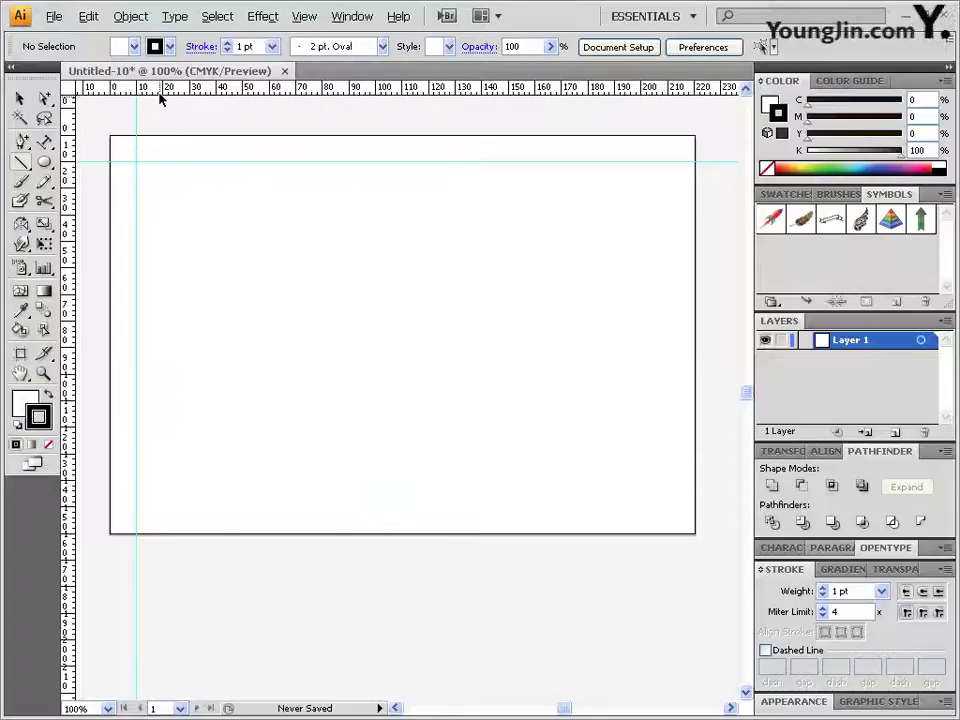
left_click_drag(161, 94, 167, 508)
left_click_drag(66, 355, 668, 300)
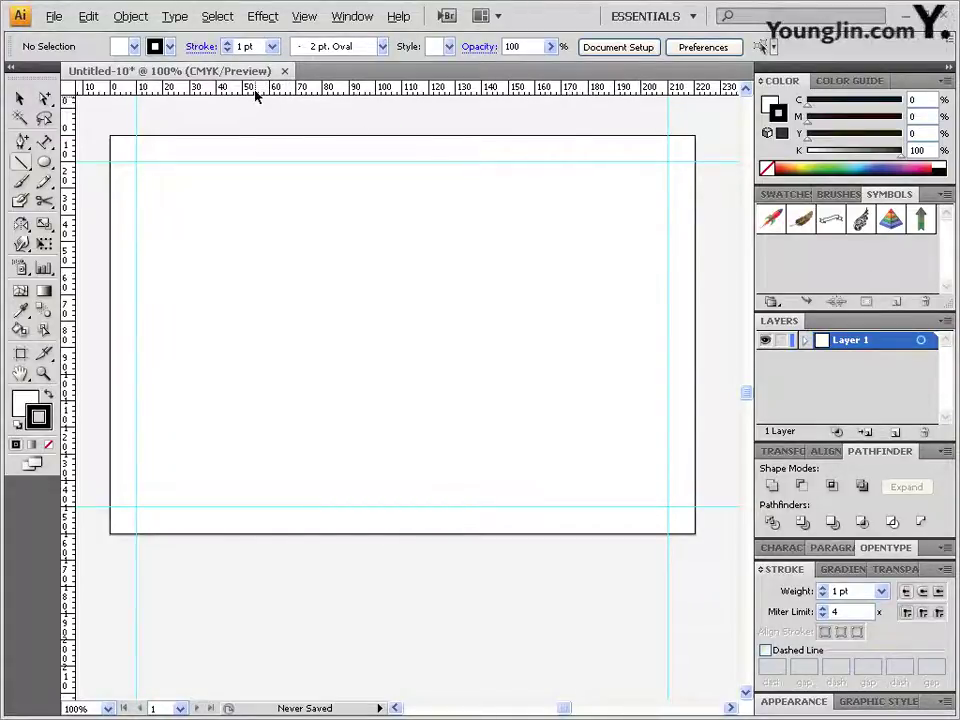
- Add a horizontal guide at about 54 mm and vertical guides at about 94 mm and 104 mm
left_click_drag(255, 90, 240, 285)
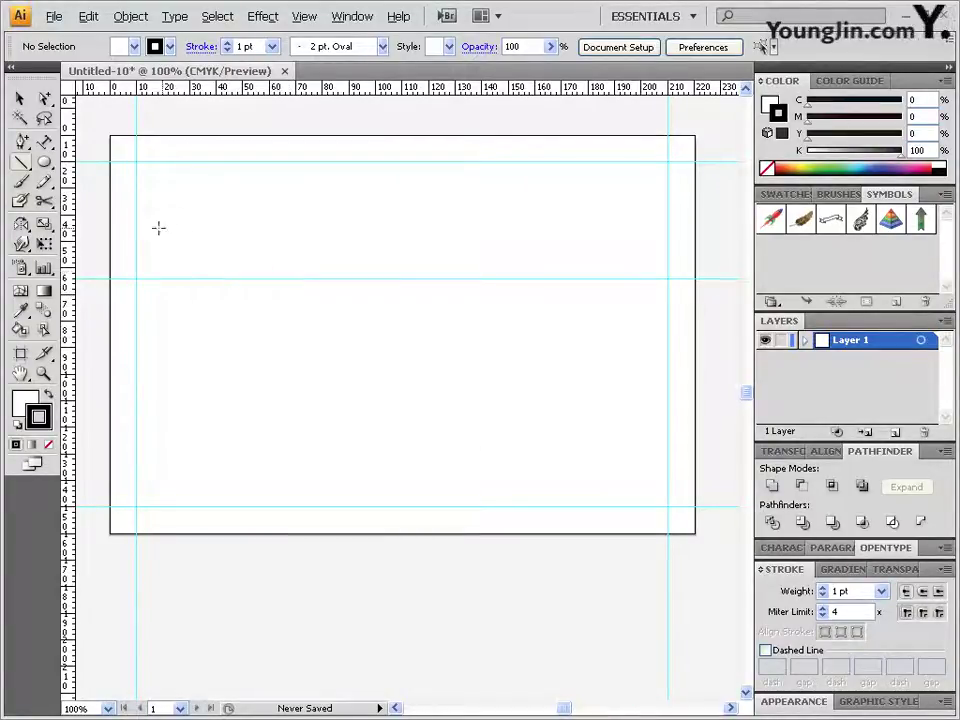
left_click_drag(66, 229, 358, 229)
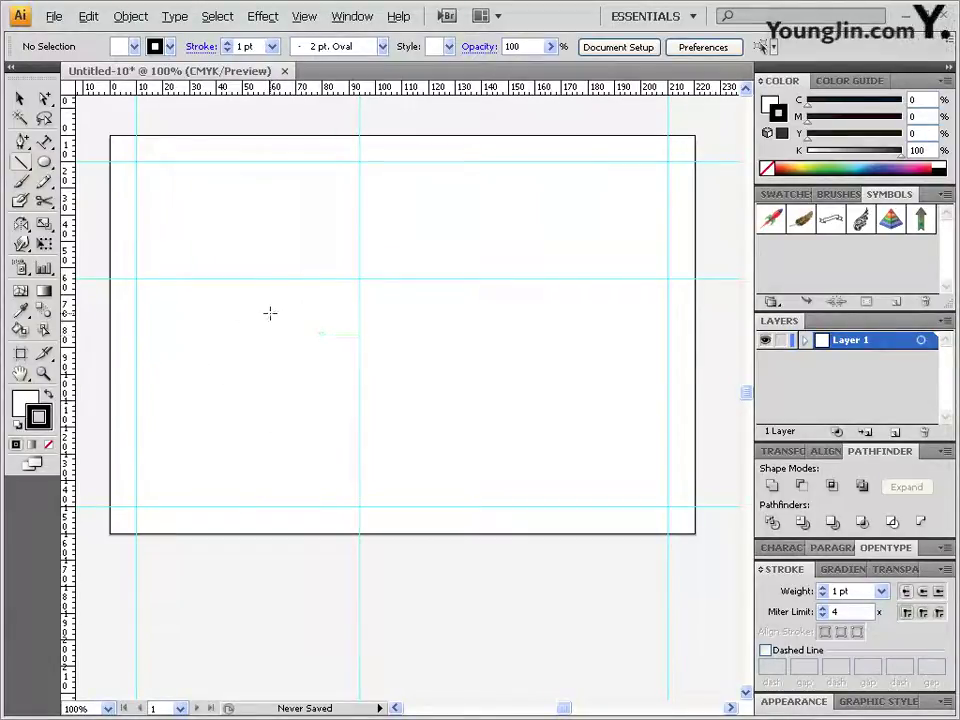
left_click_drag(70, 287, 386, 336)
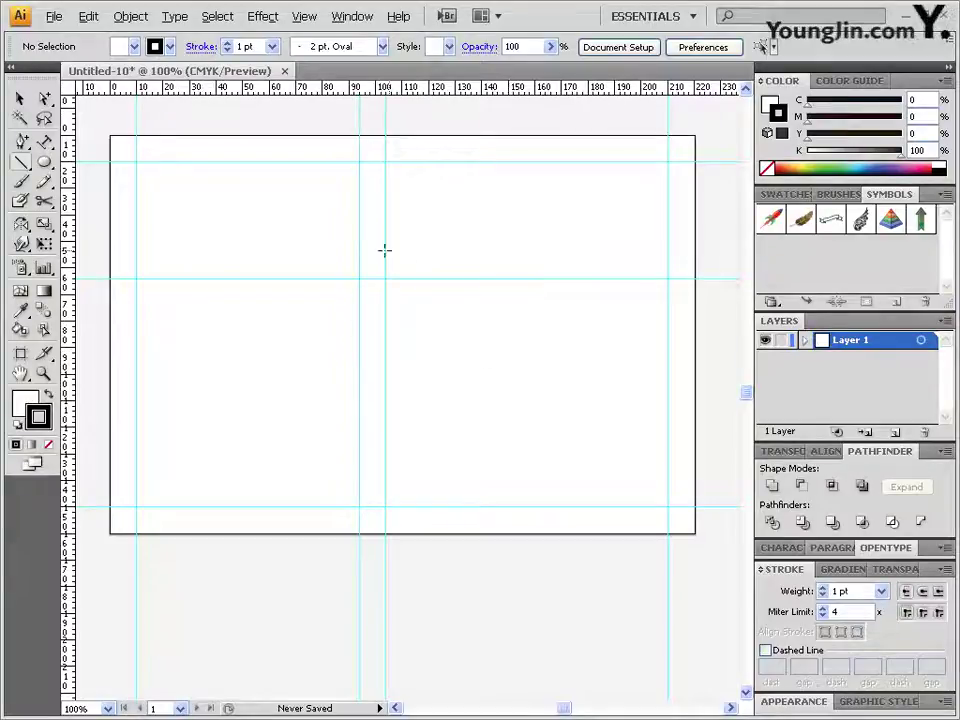
left_click(45, 99)
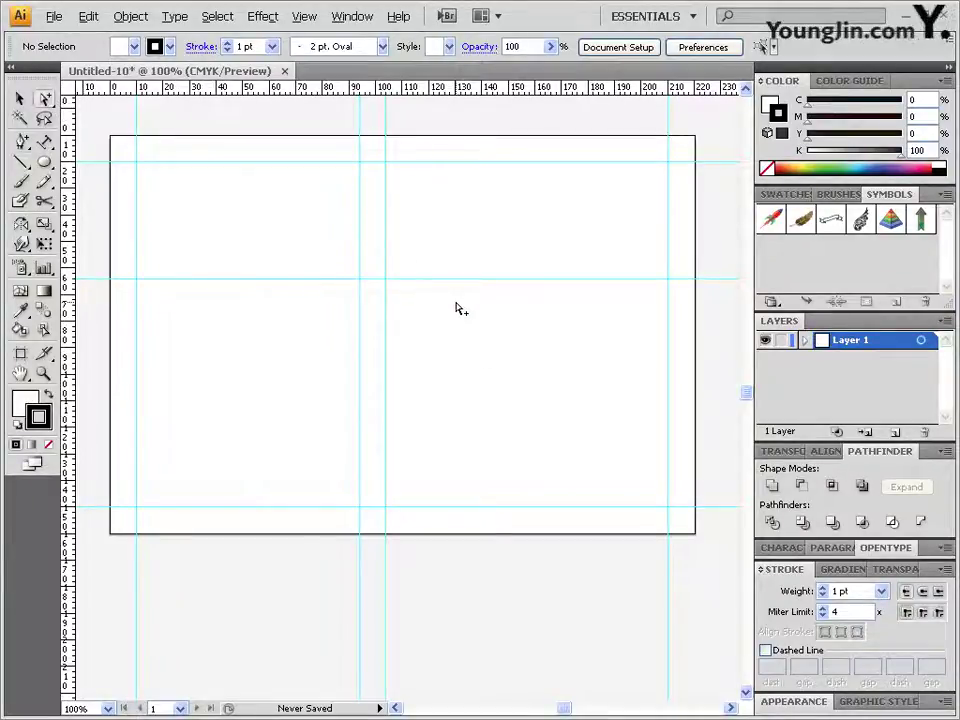
left_click(306, 17)
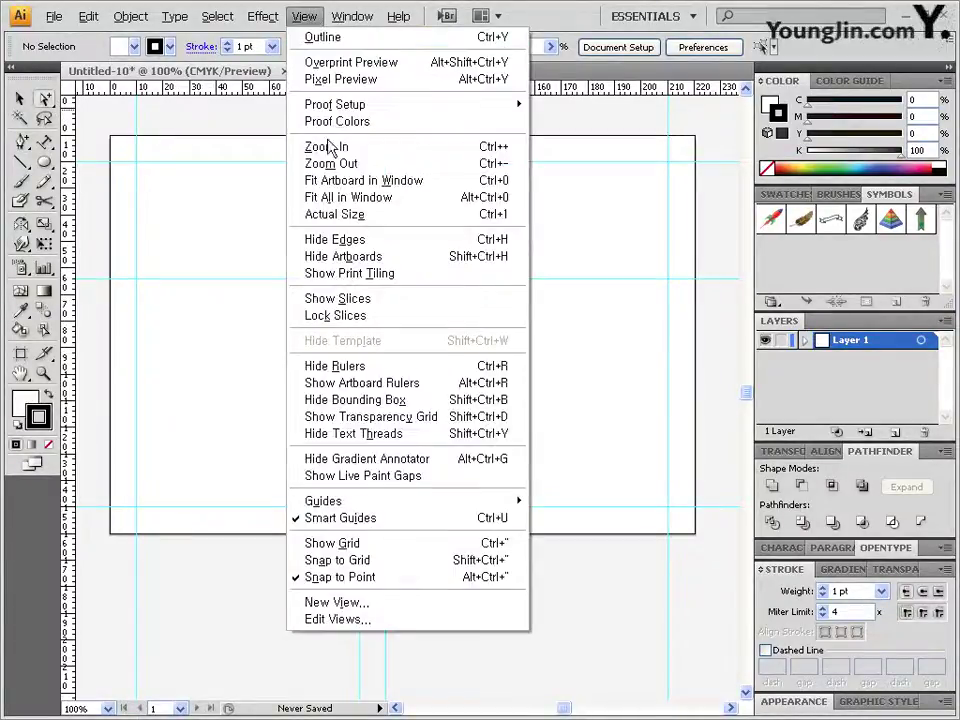
mouse_move(370, 502)
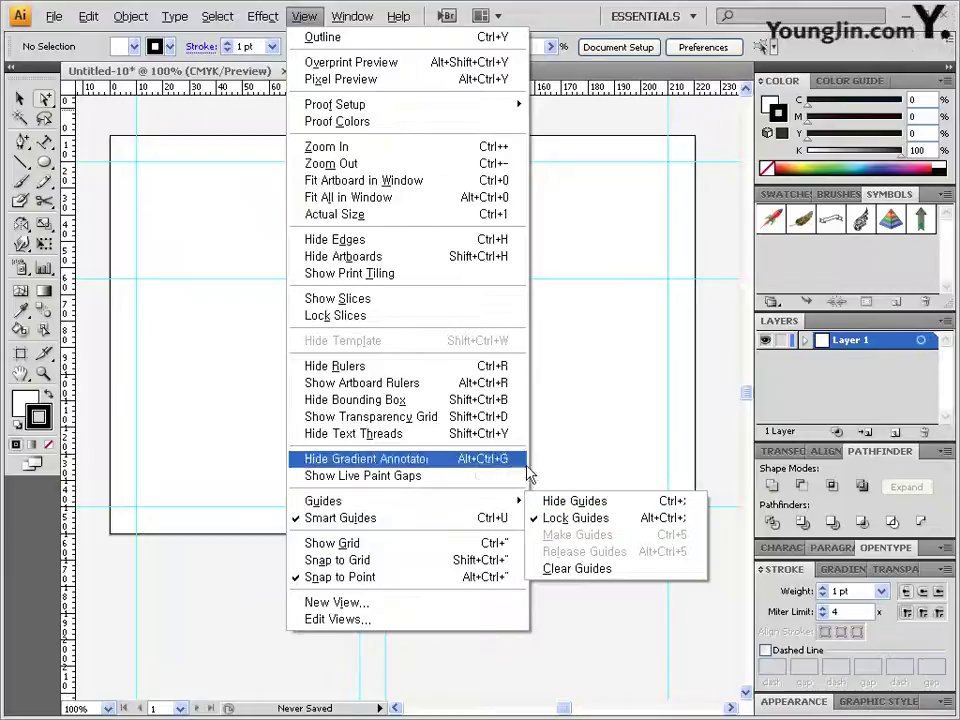
left_click(184, 257)
left_click_drag(212, 330, 120, 255)
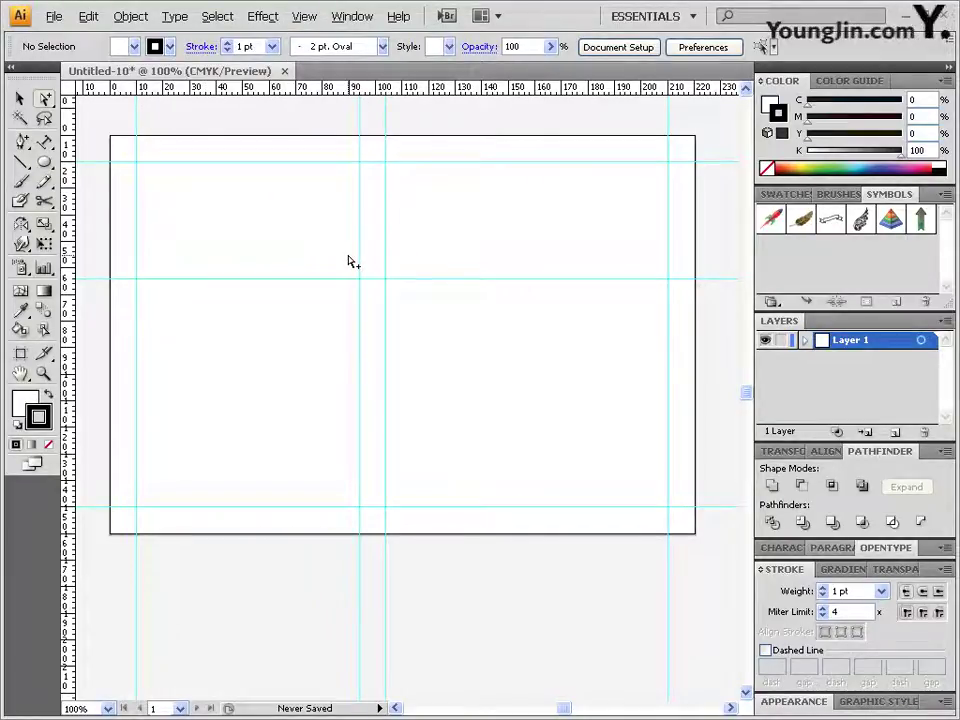
key("v")
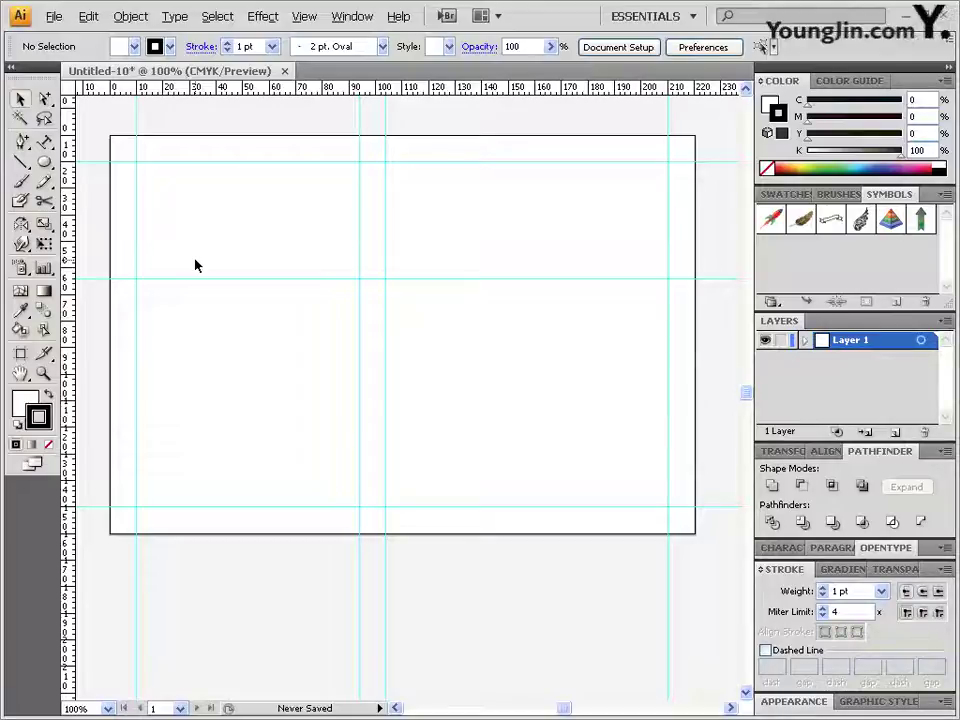
- Create a circle 18 mm wide and 18 mm high in the artboard's upper-left area with the Ellipse tool
left_click(44, 162)
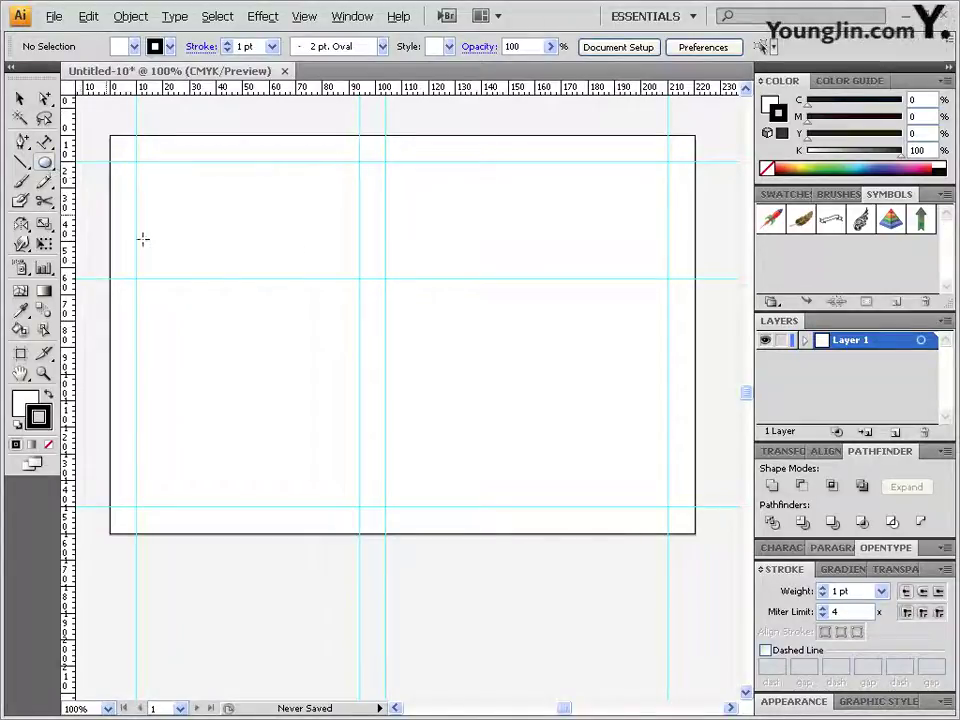
left_click(173, 232)
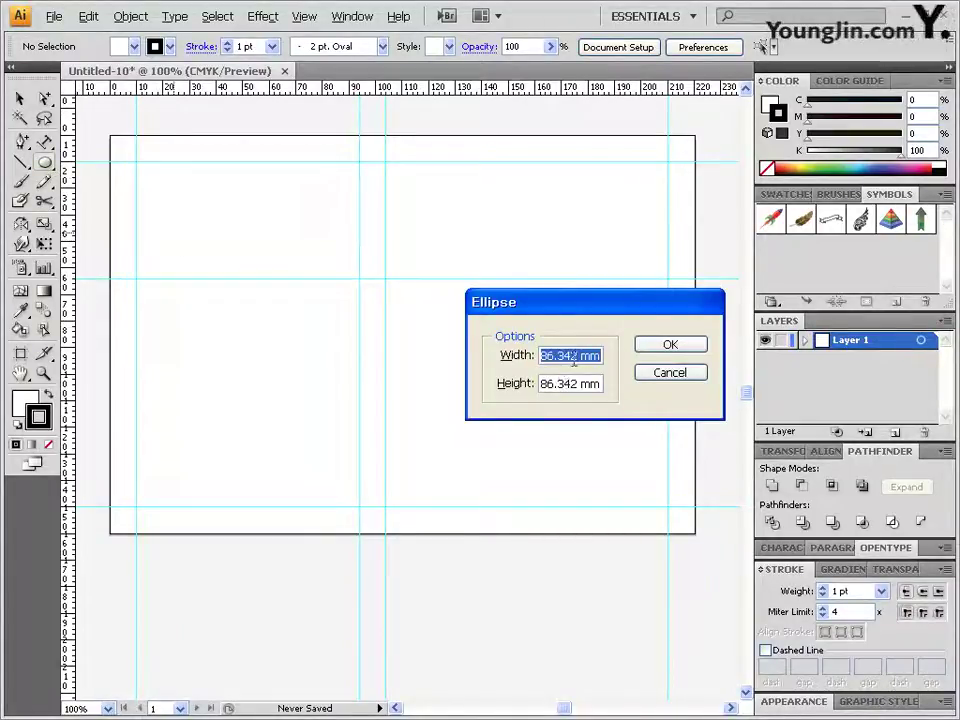
left_click_drag(567, 356, 575, 358)
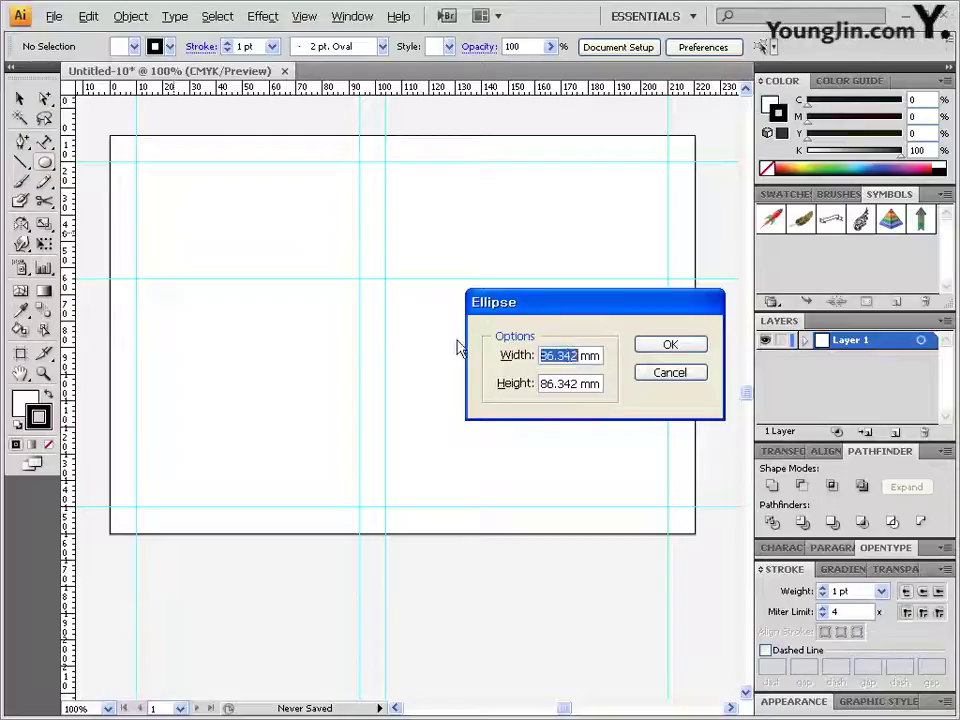
type("18")
key("Tab")
type("1")
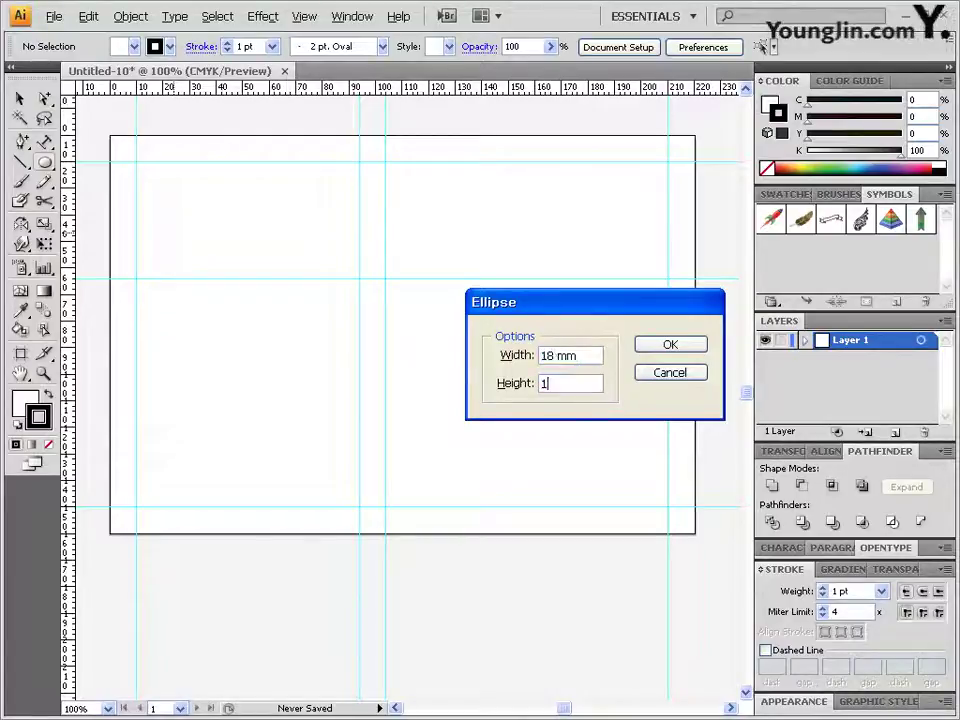
type("8")
left_click(670, 344)
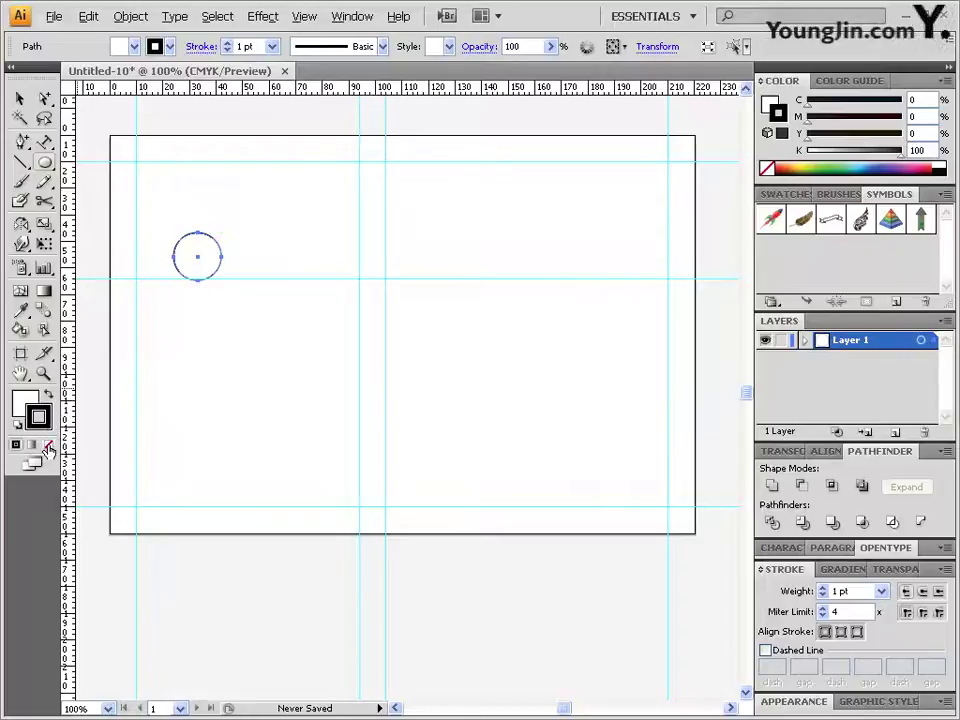
- Remove the circle's stroke and set its fill to 100% cyan
key("slash")
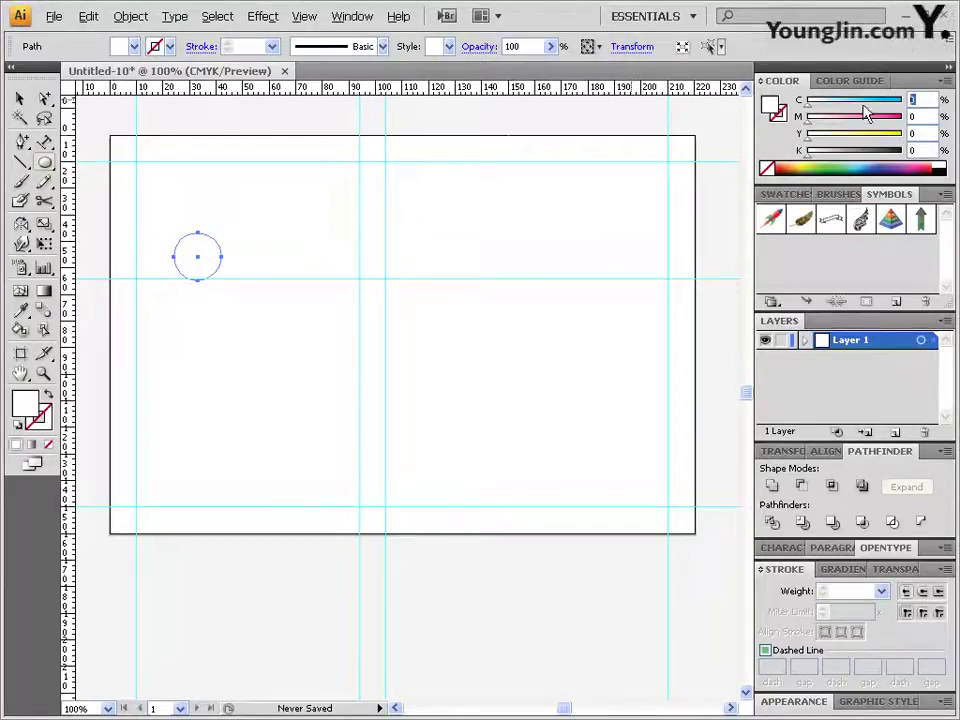
type("100")
key("Return")
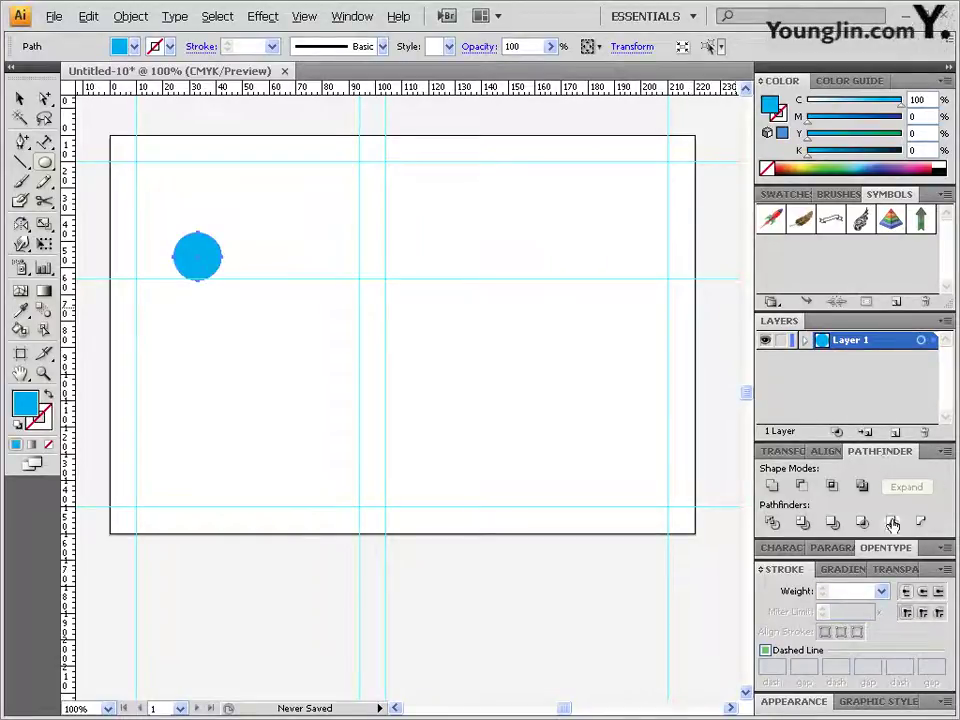
- Set the circle's opacity to 80%
left_click(899, 570)
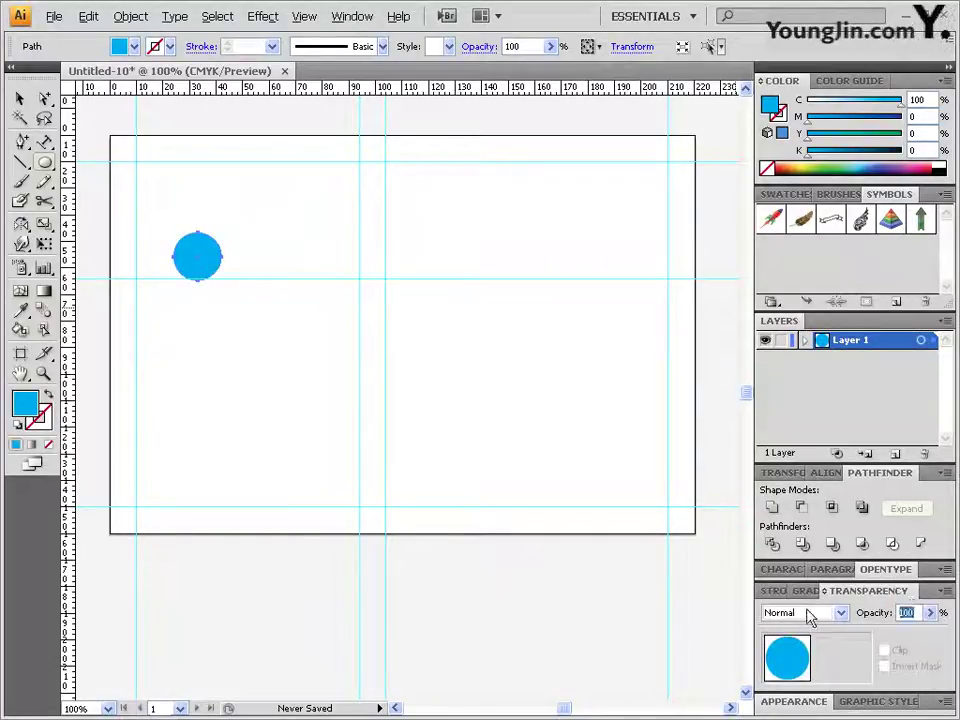
type("80")
key("Return")
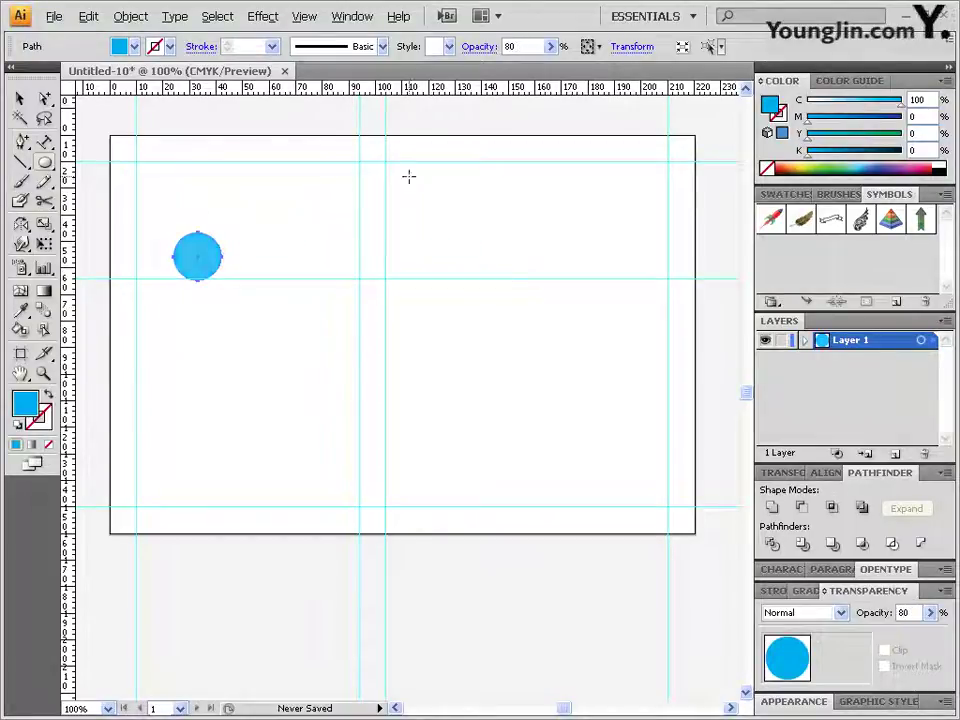
- Move the circle so its bottom rests on the middle horizontal guide and its left edge sits at about 30 mm
key("z")
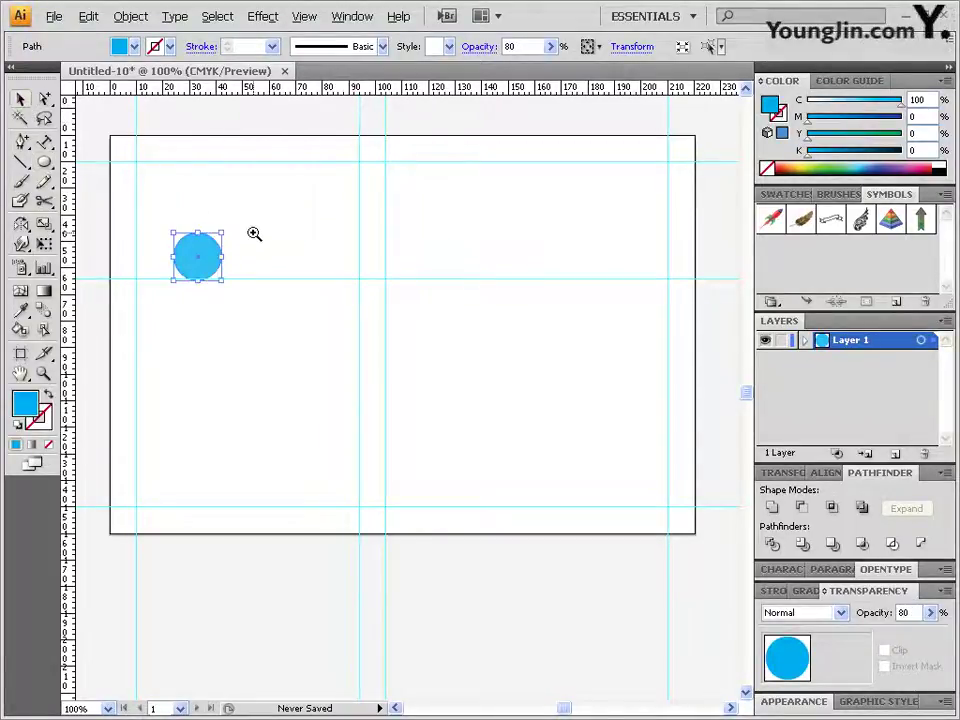
left_click(253, 231)
left_click(407, 440)
key("v")
left_click_drag(313, 366, 347, 360)
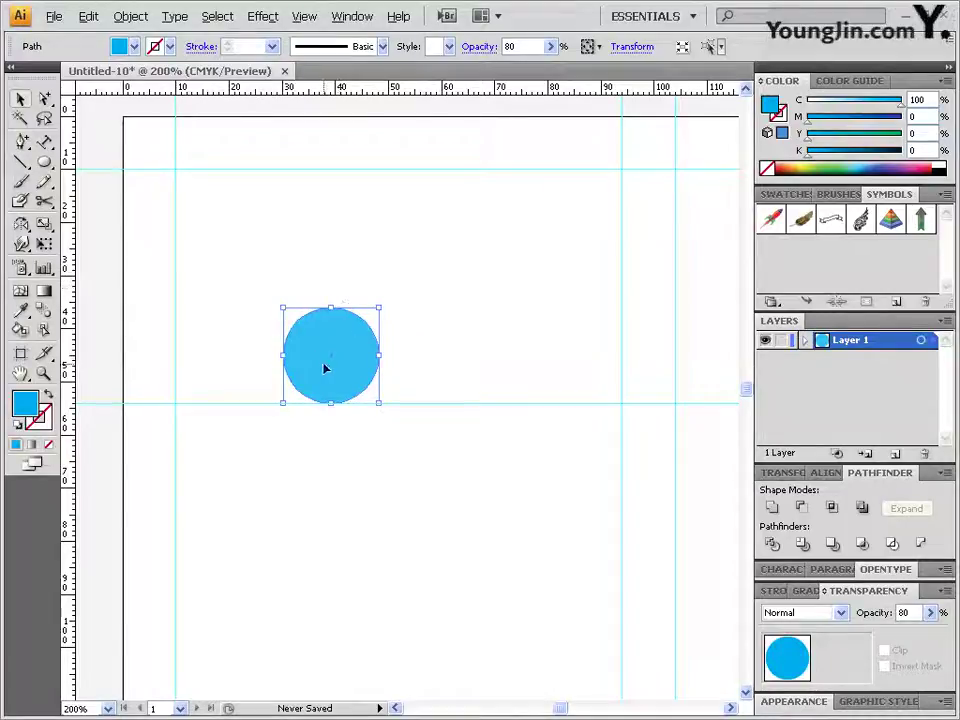
- Duplicate the cyan circle about 3 mm right and 1 mm up, and fill the copy with 80% cyan and 50% magenta
left_click_drag(329, 362, 344, 357)
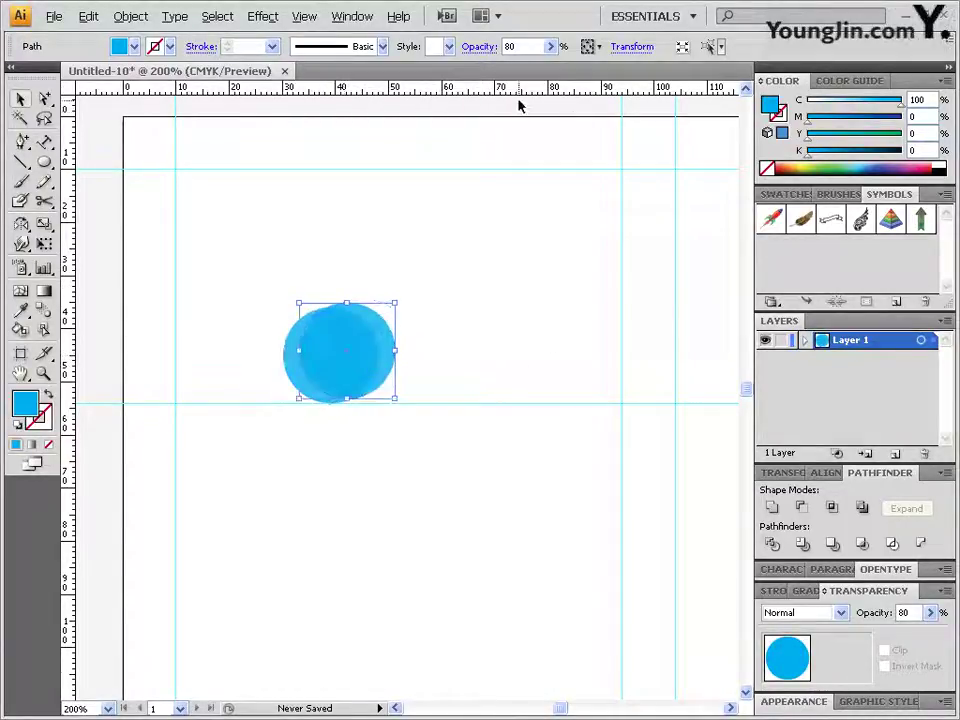
left_click(917, 100)
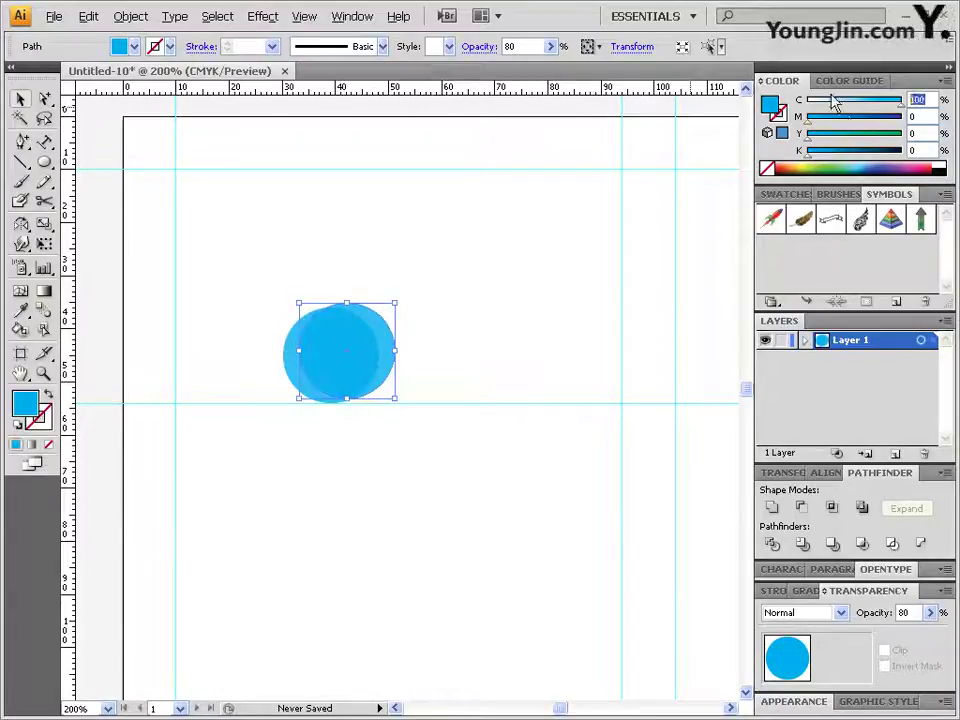
type("80")
key("Tab")
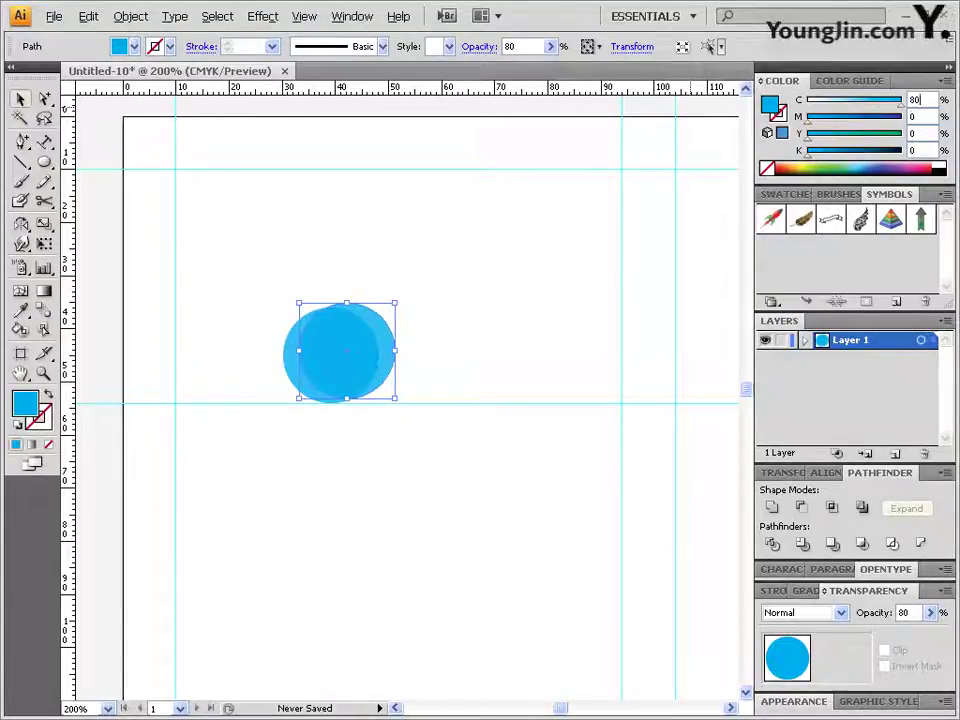
type("50")
key("Return")
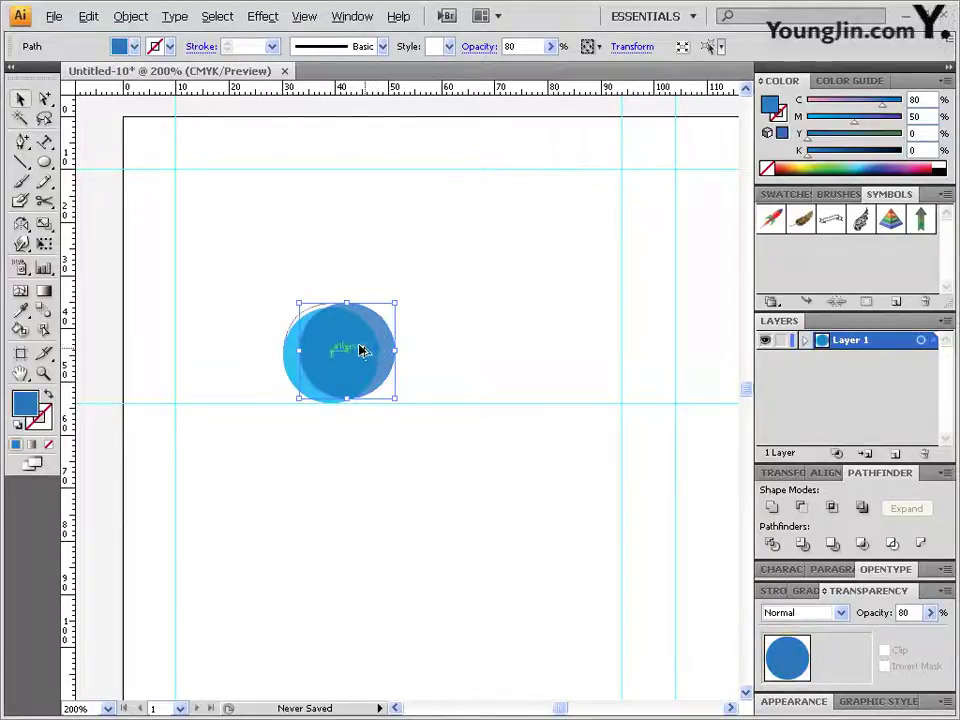
- Duplicate the blue circle about 2 mm to the left and nudge the copy slightly above it
left_click_drag(365, 350, 352, 349)
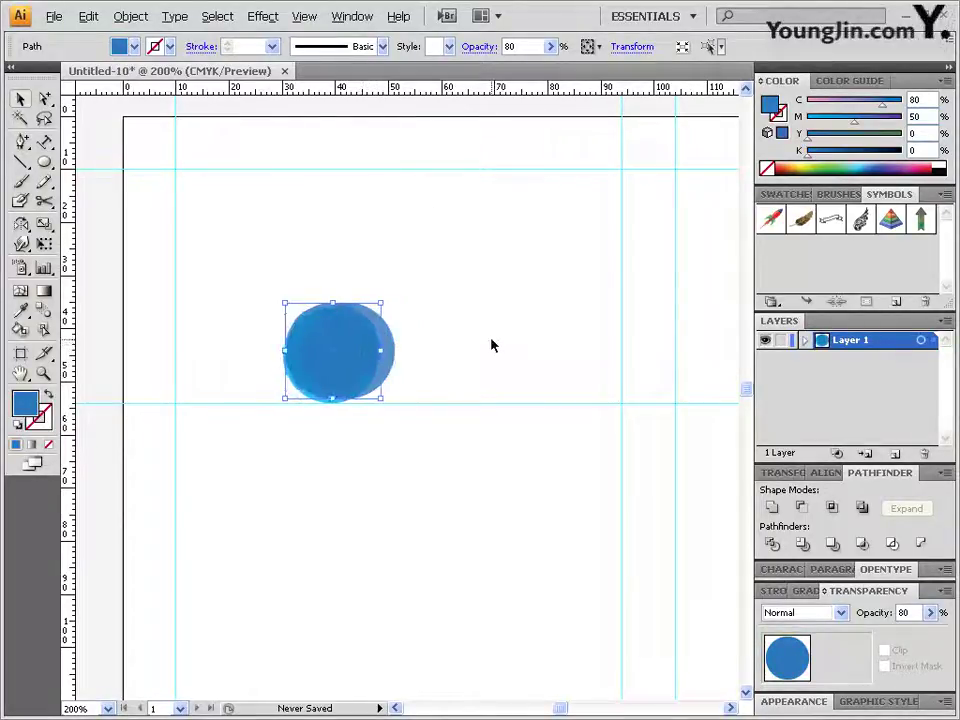
key("Right")
key("Down")
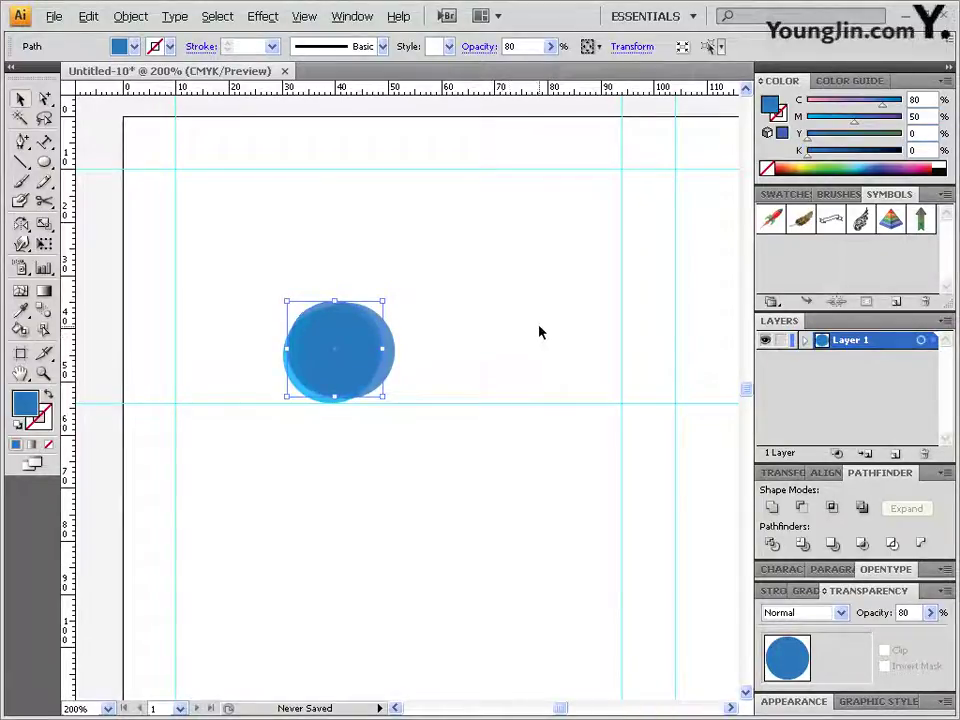
key("Up")
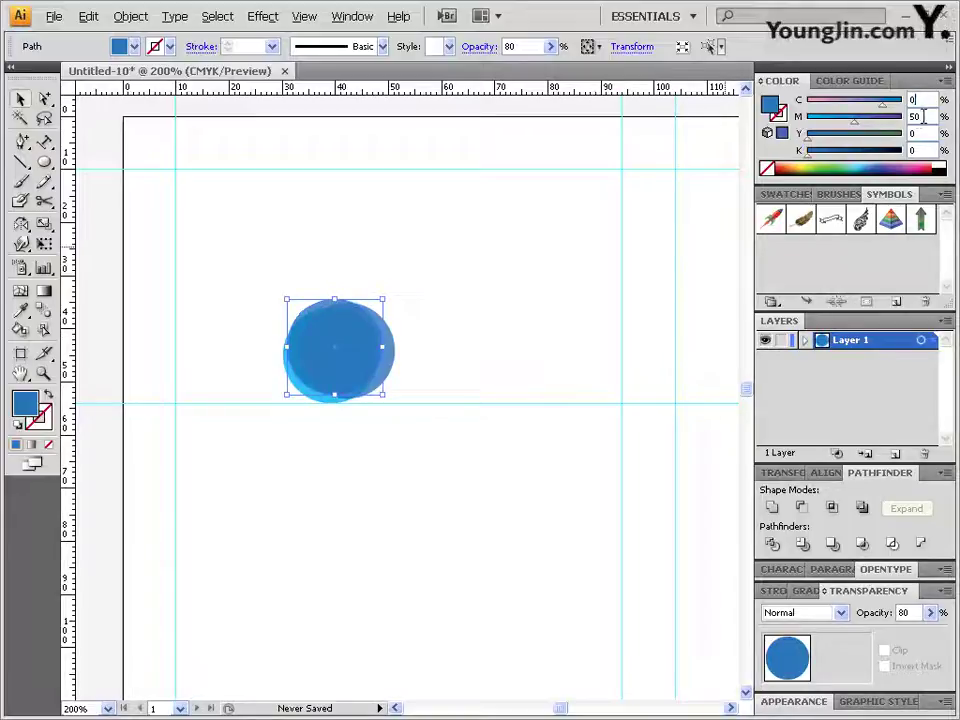
- Set the newest circle's fill to 0% cyan, 0% magenta and 100% yellow
type("0")
key("Tab")
type("0")
key("Tab")
type("10")
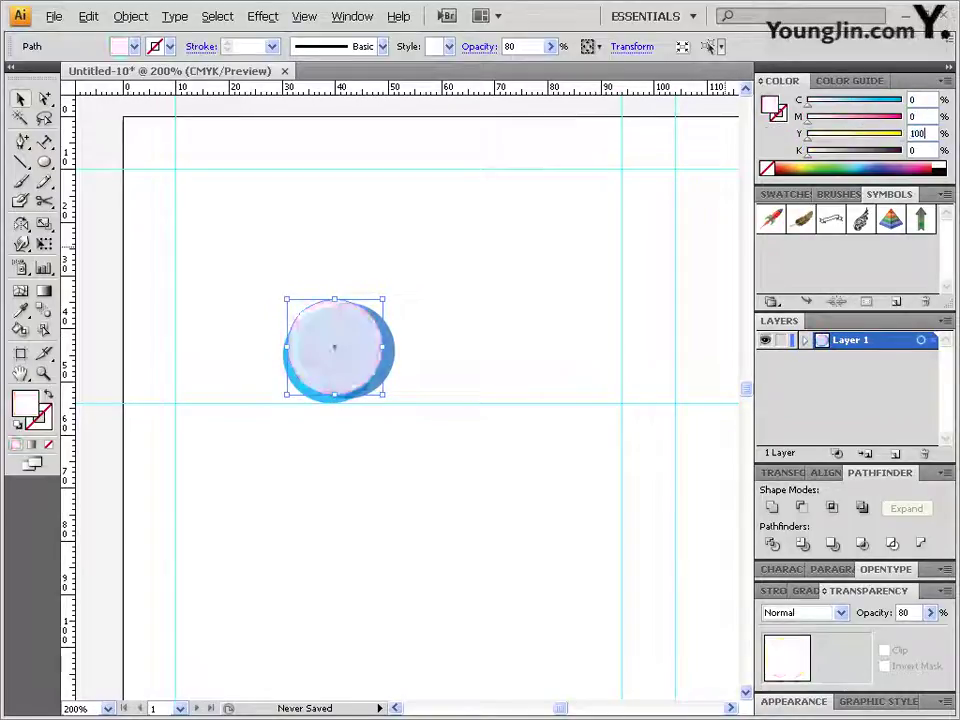
key("Return")
- Duplicate the yellow circle about 1 mm right and 1 mm up, and fill the copy orange with 50% magenta and 100% yellow
mouse_move(339, 349)
left_mouse_down()
mouse_move(357, 341)
mouse_move(349, 339)
left_mouse_up()
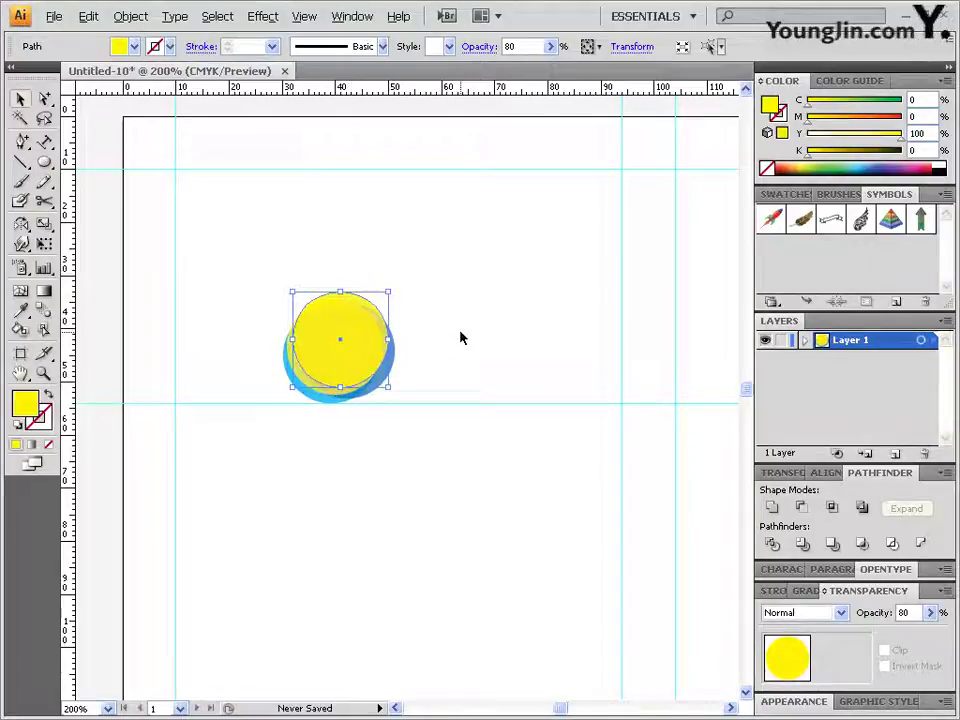
key("Down")
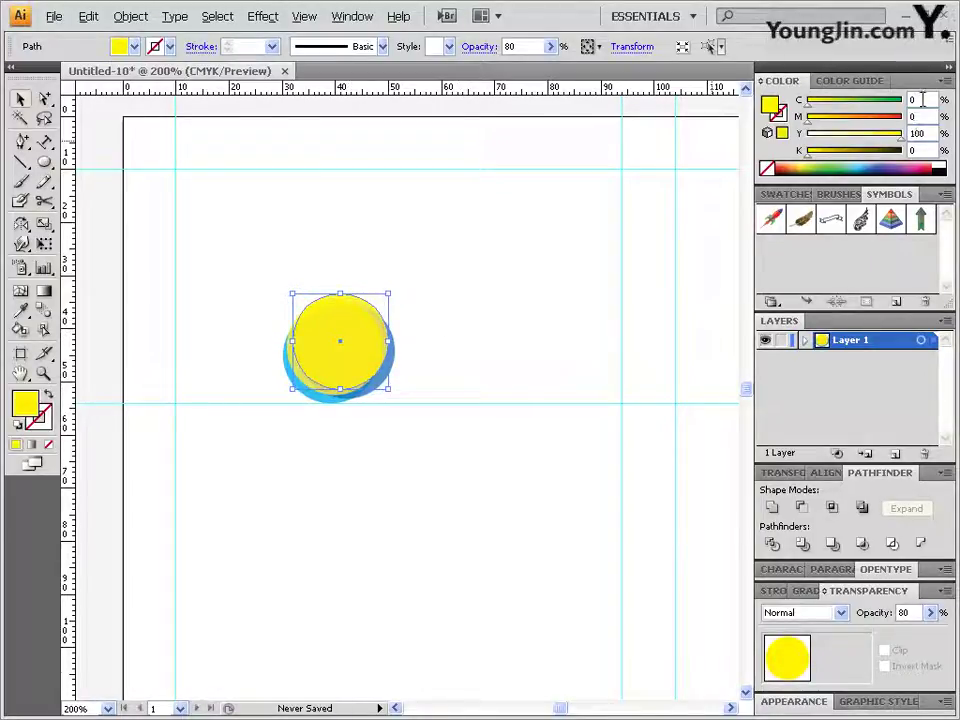
key("Return")
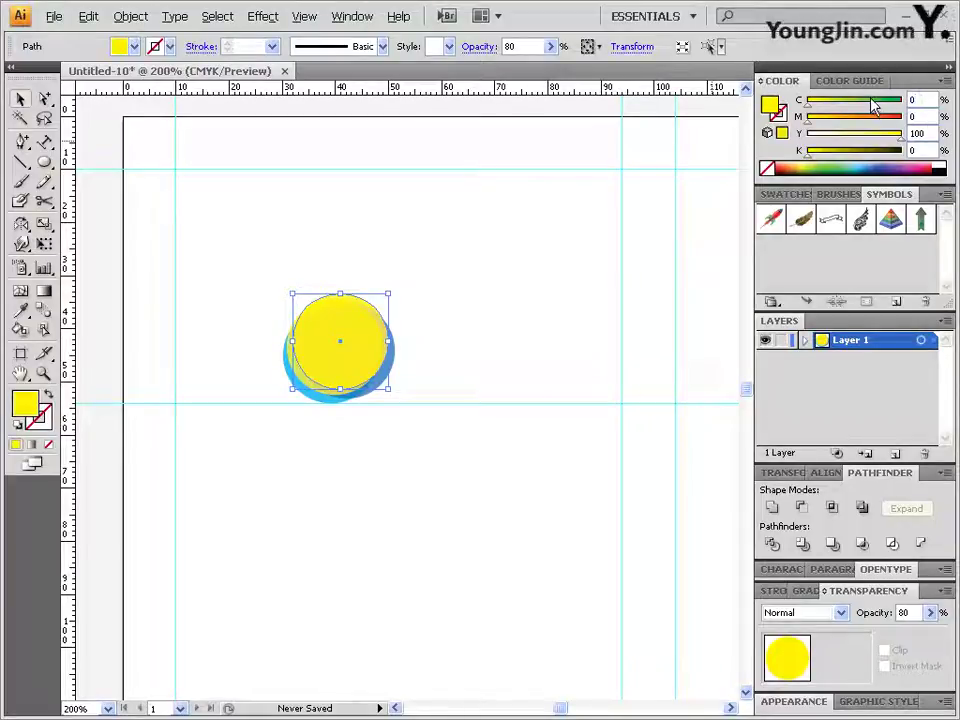
key("Tab")
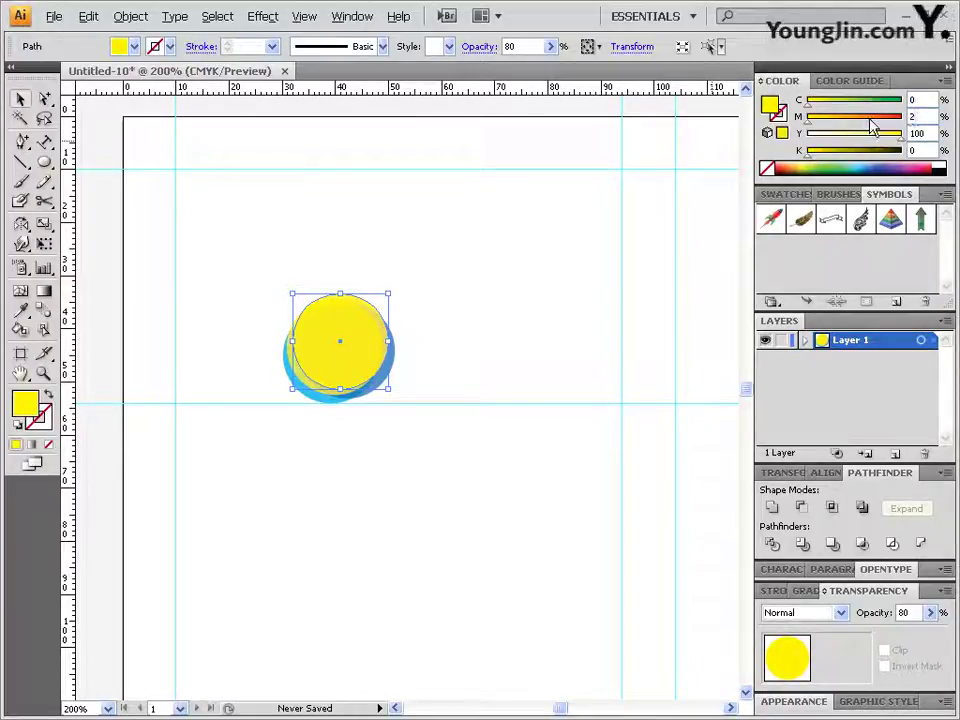
type("50")
key("Return")
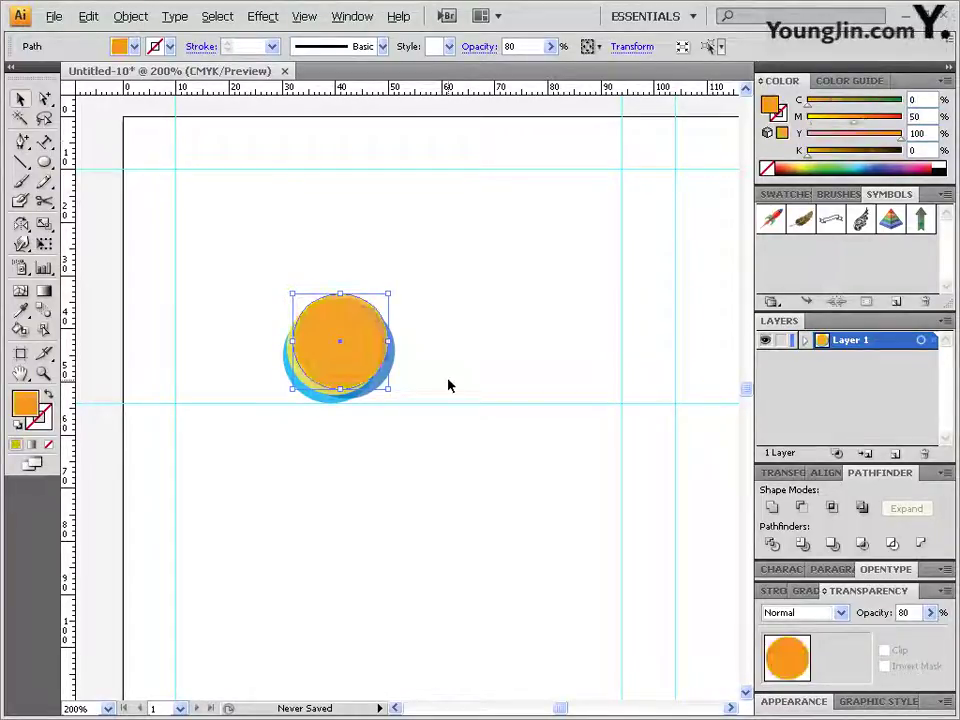
- Duplicate the orange circle about 3 mm left and slightly up, fill the copy with 100% magenta and 0% yellow, and deselect it
left_click_drag(366, 346, 349, 339)
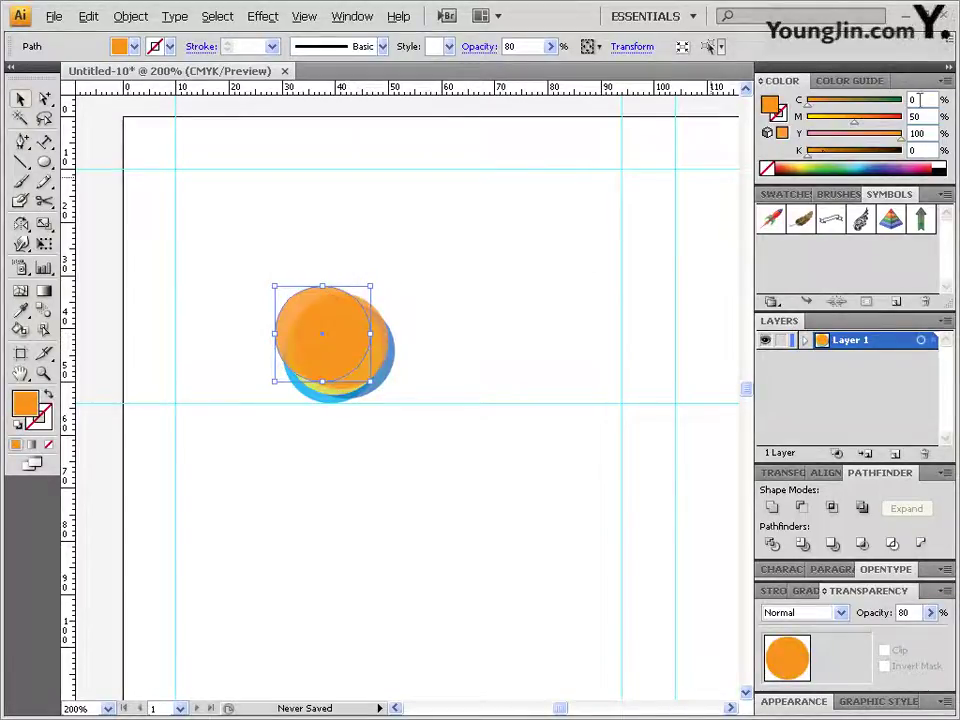
key("Tab")
type("0")
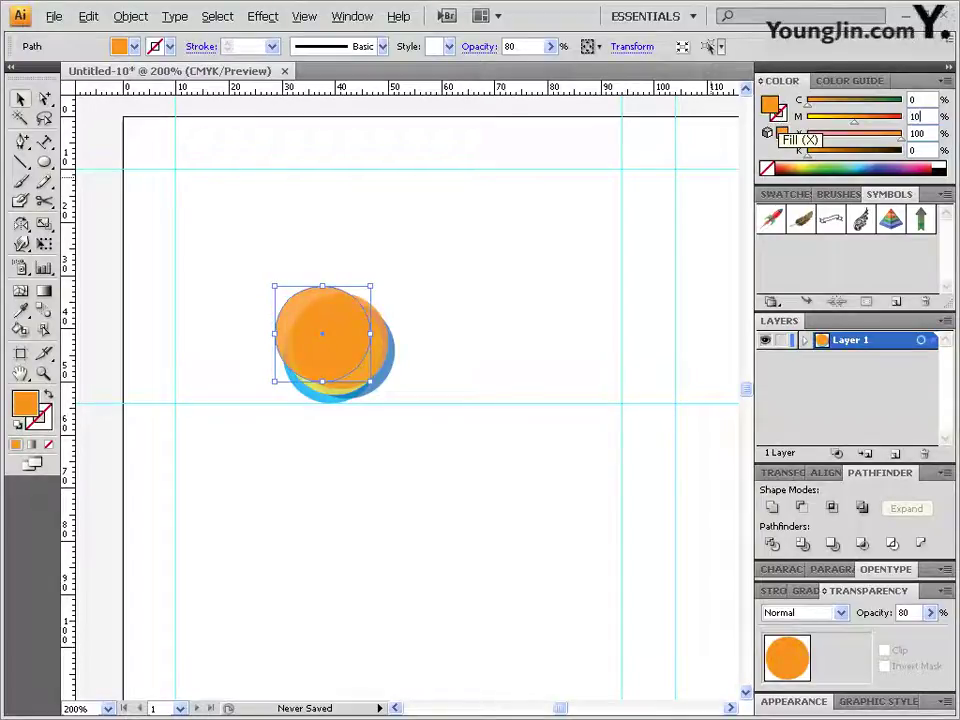
type("0")
key("Tab")
type("0")
key("Tab")
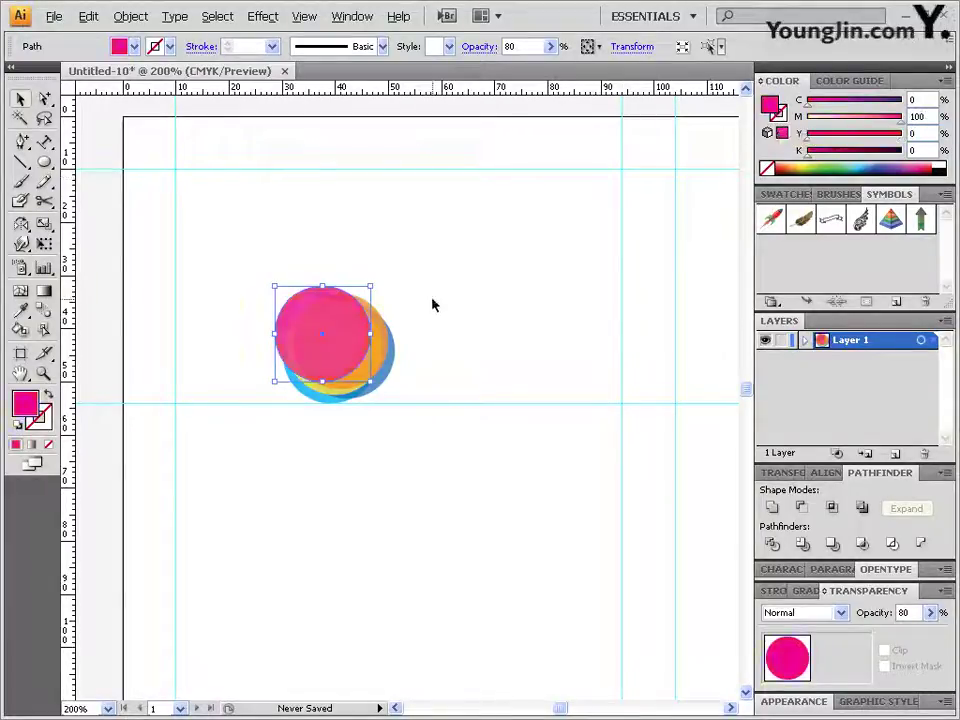
left_click(489, 302)
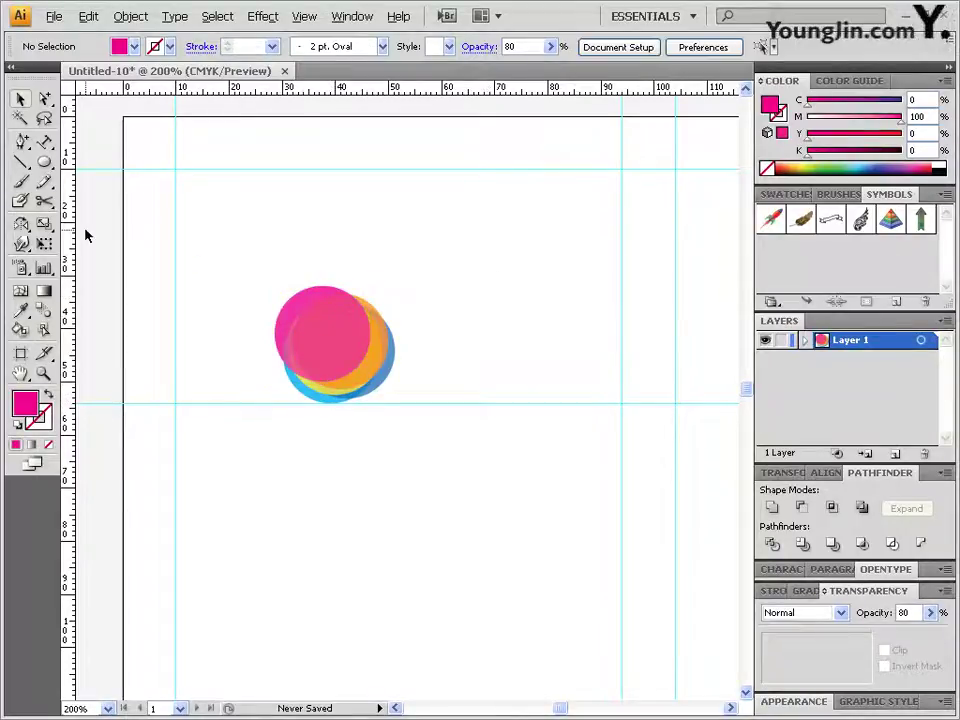
left_click_drag(22, 141, 60, 150)
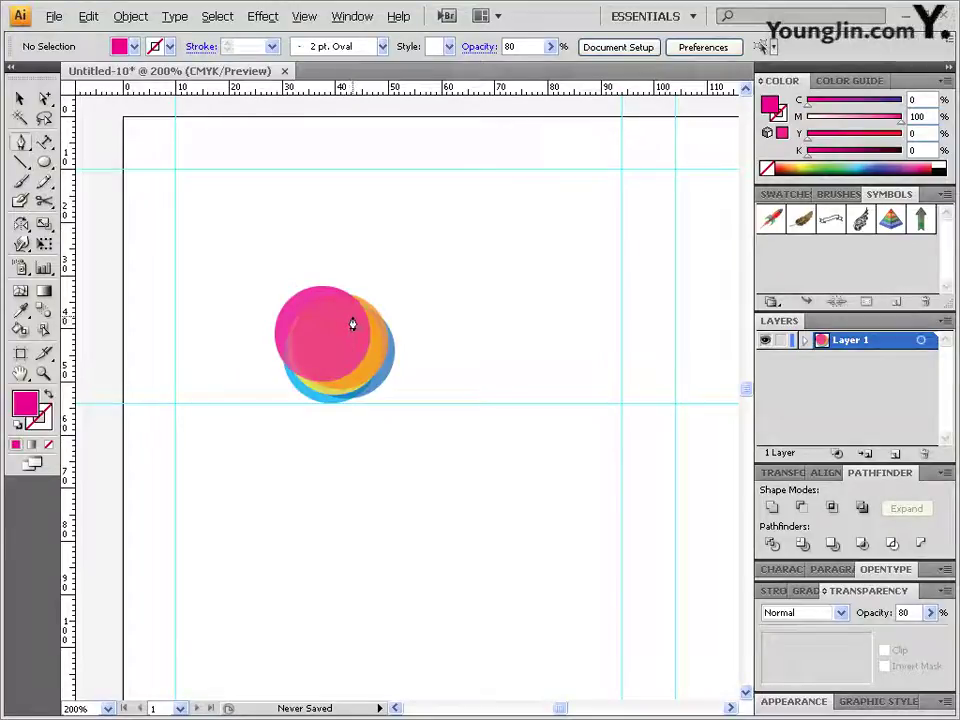
left_click_drag(358, 312, 358, 178)
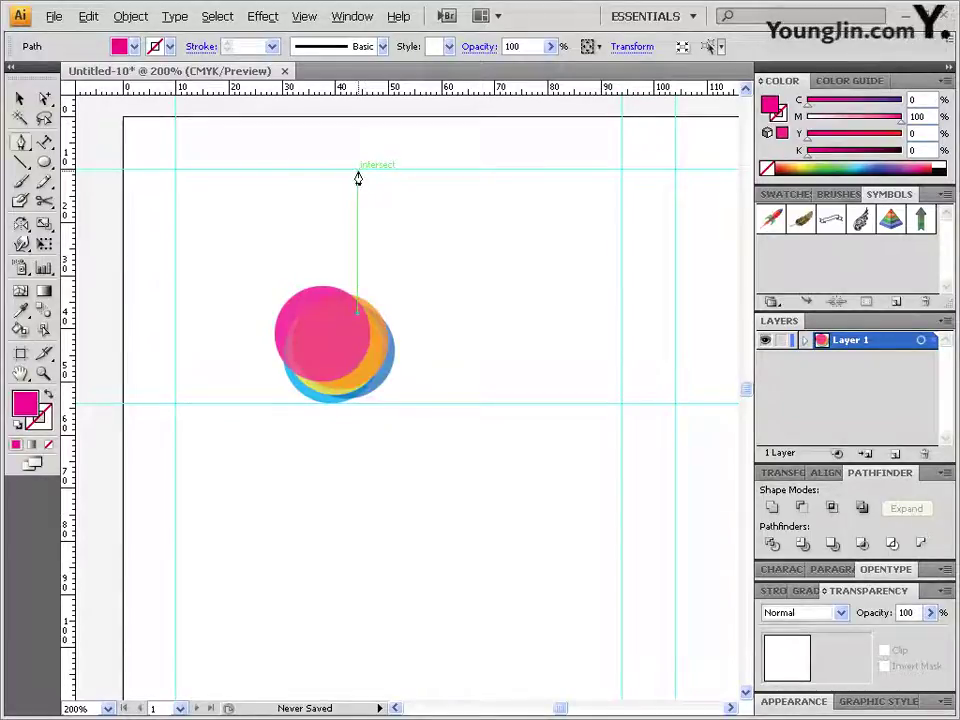
left_click_drag(358, 178, 362, 174)
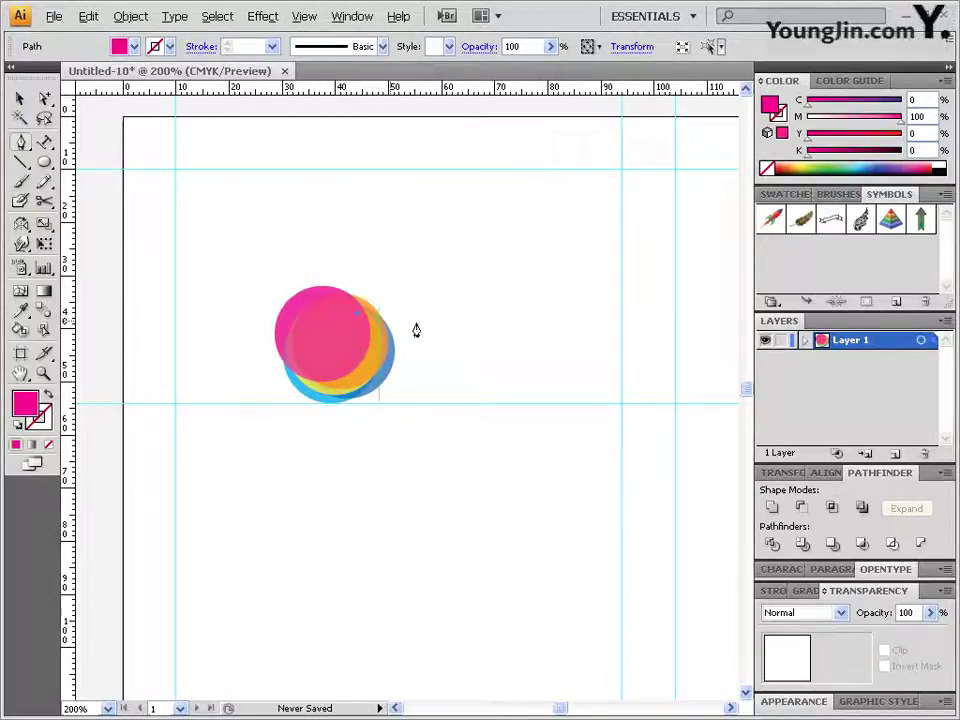
left_click(464, 326, "ctrl")
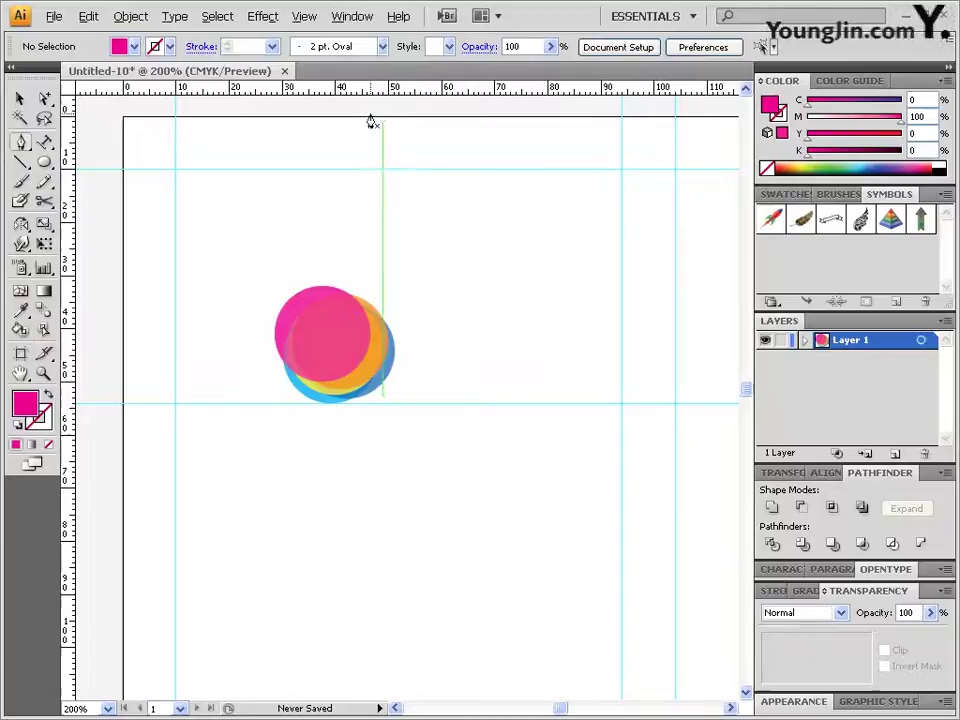
- Turn off Smart Guides and use the Pen tool to start a path about 27 mm straight up from the magenta circle's upper-right edge to the top guide
left_click(305, 16)
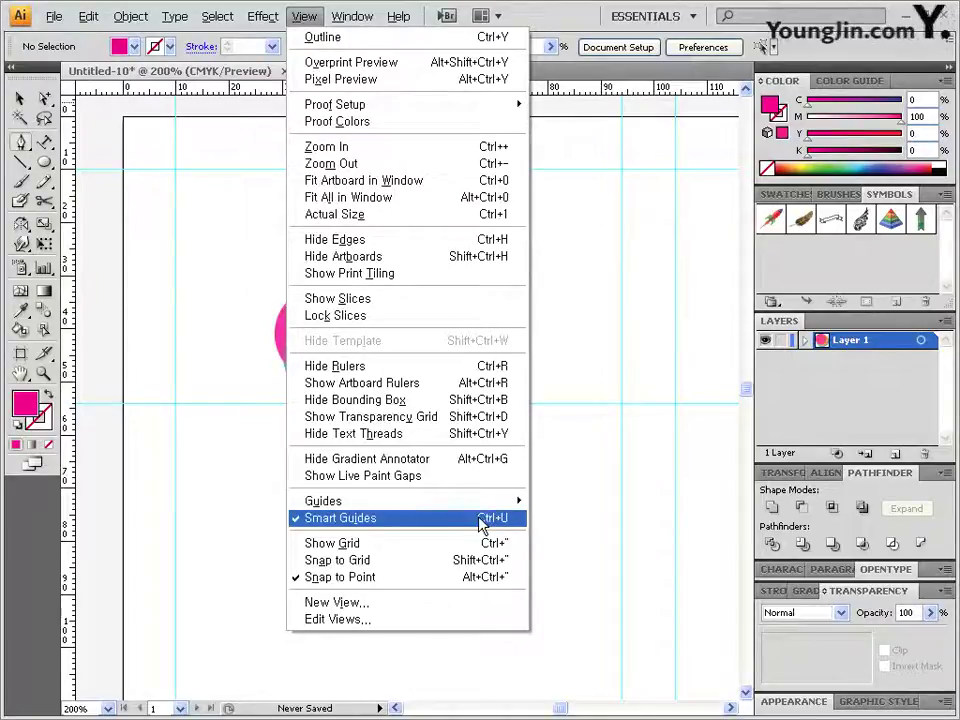
left_click(424, 519)
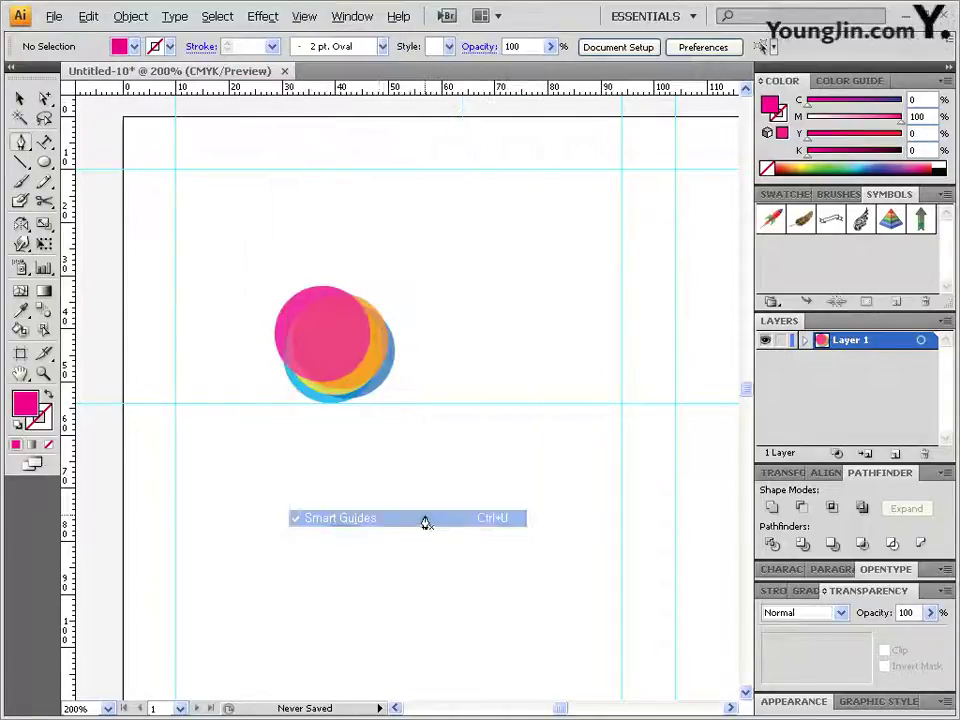
left_click(355, 315)
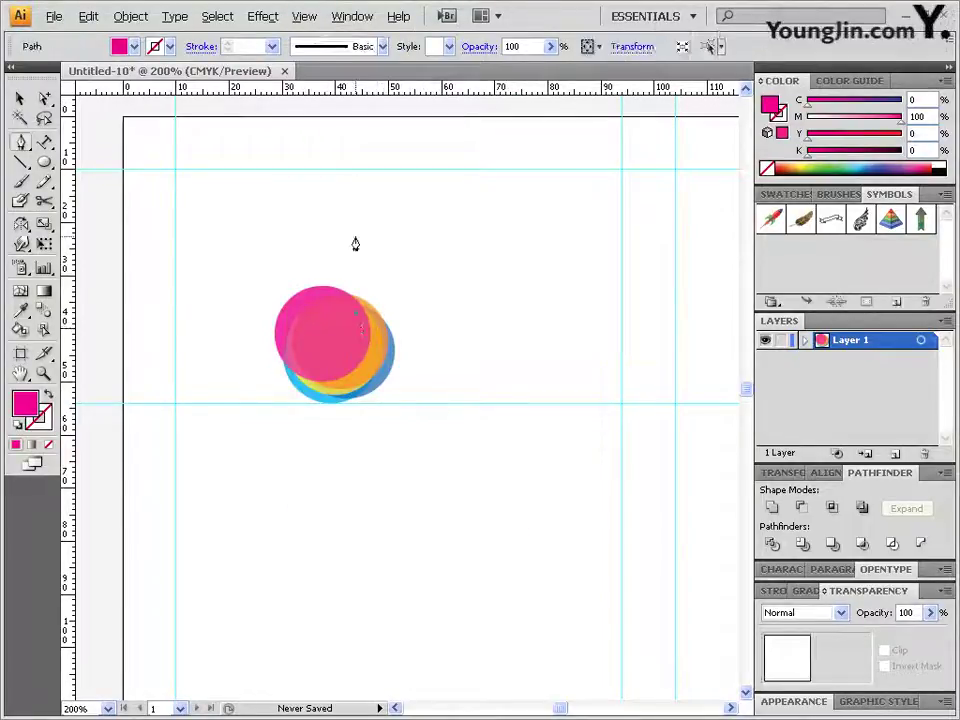
left_click(356, 171)
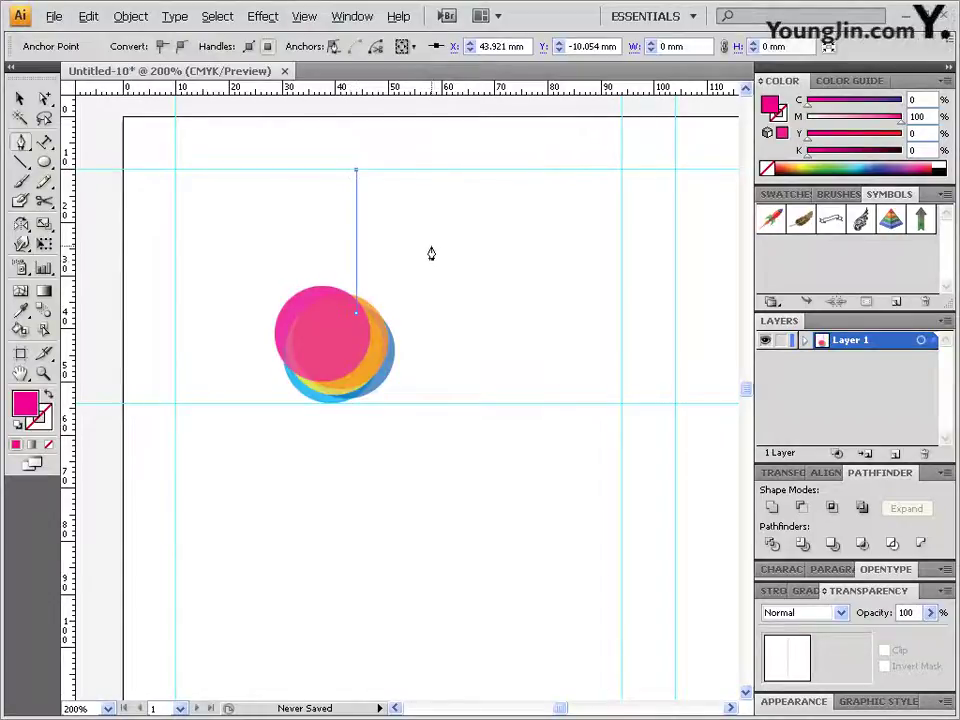
- Continue the path into a curved music-note flag, return down the stem to the circles' right side, and close it at the starting anchor
left_click_drag(426, 248, 454, 251)
left_click(356, 312)
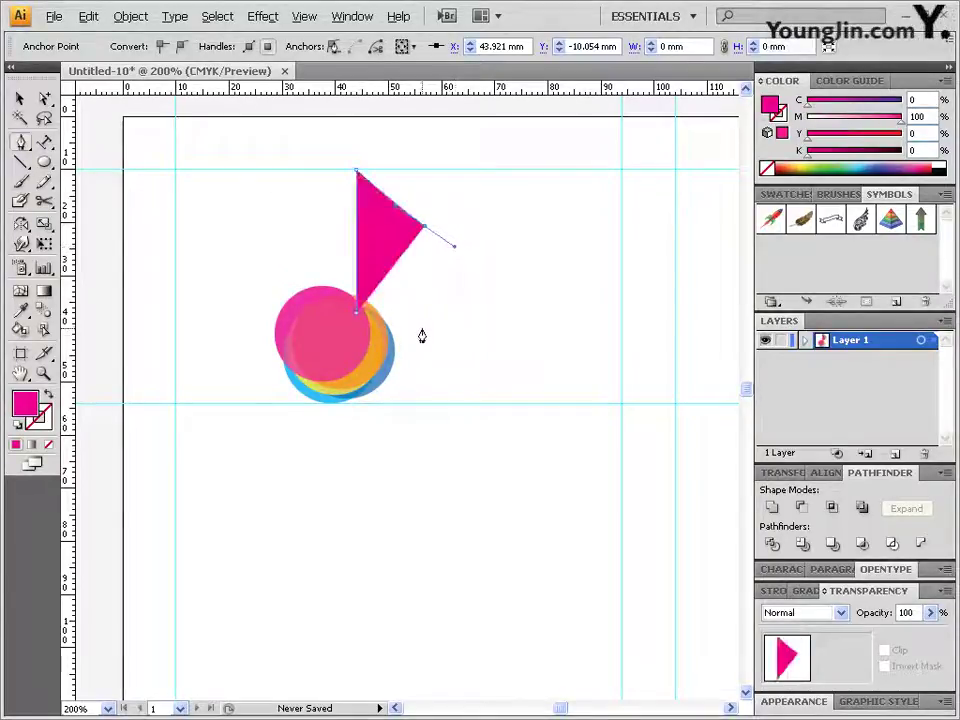
left_click_drag(406, 325, 358, 341)
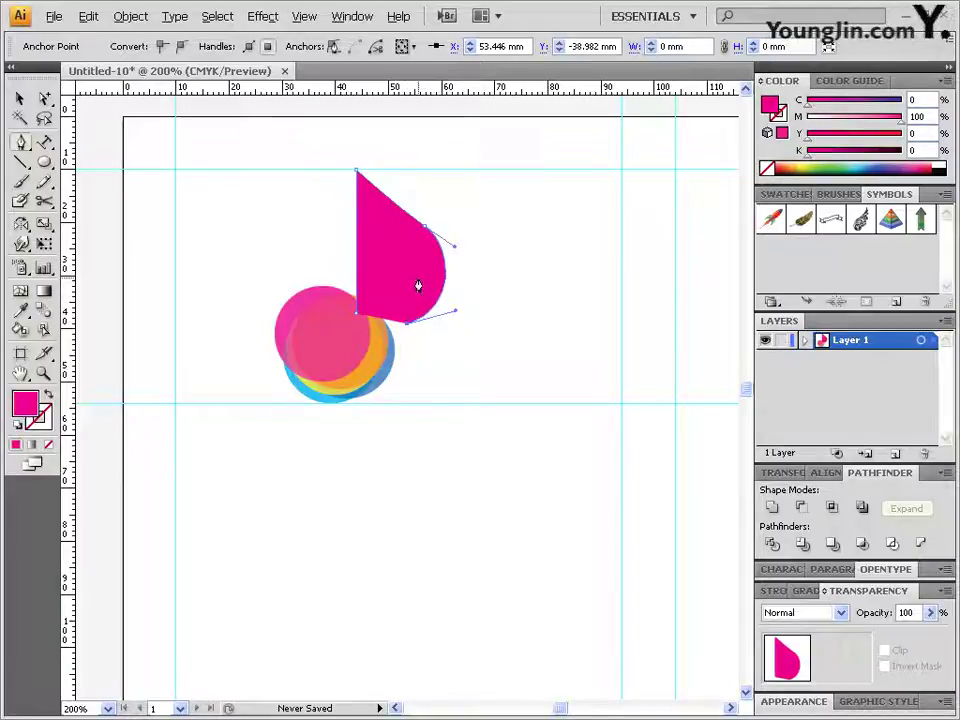
left_click_drag(420, 264, 386, 236)
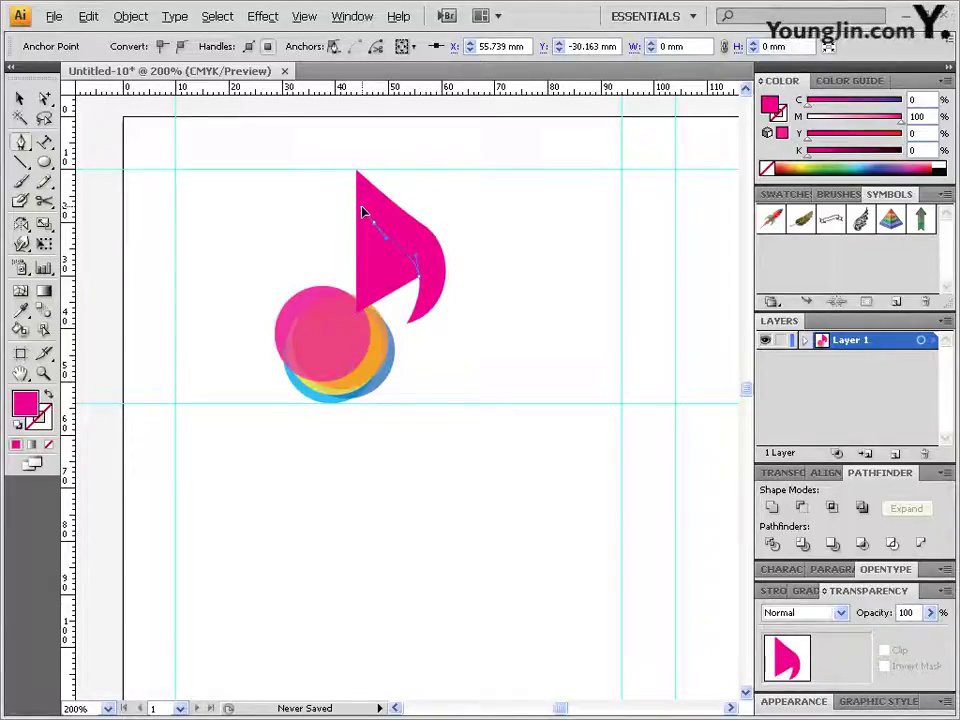
left_click_drag(364, 207, 381, 242)
left_click(369, 229)
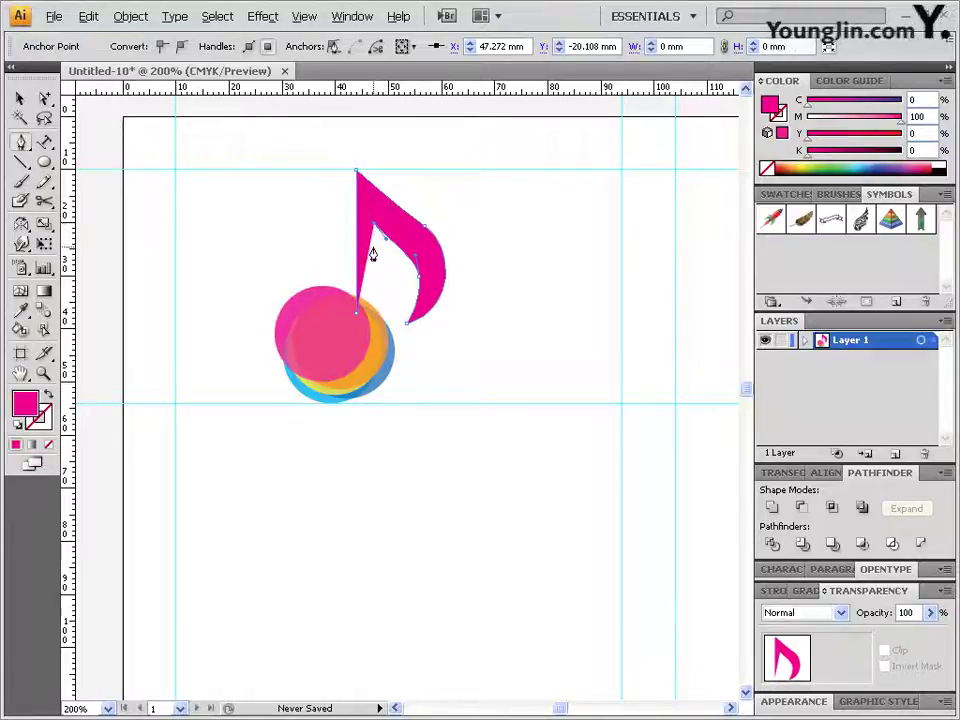
left_click(383, 339)
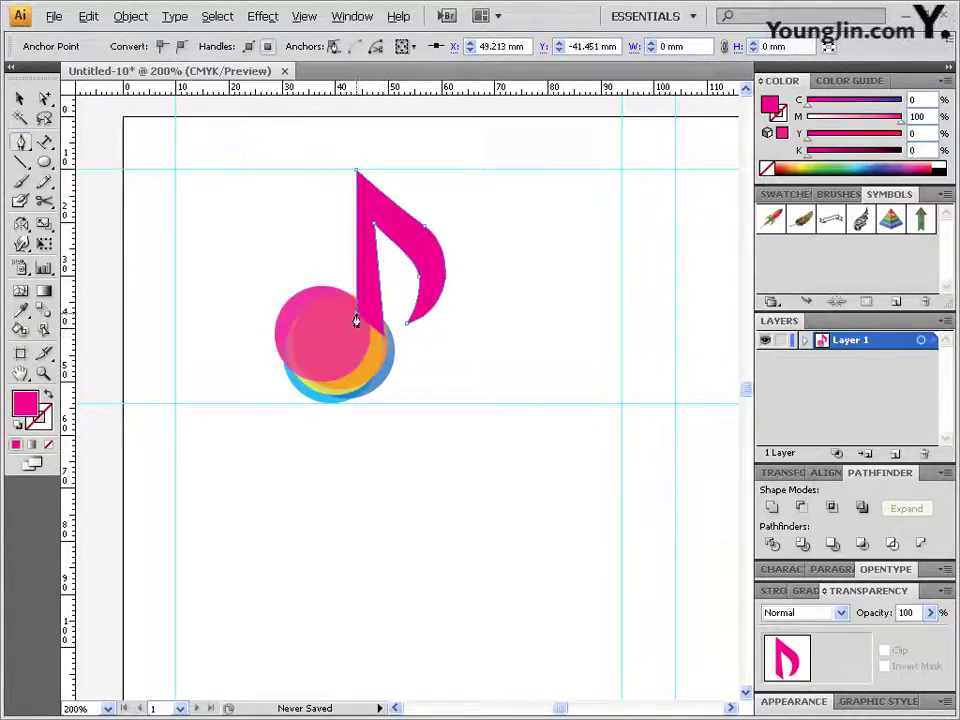
left_click(356, 320)
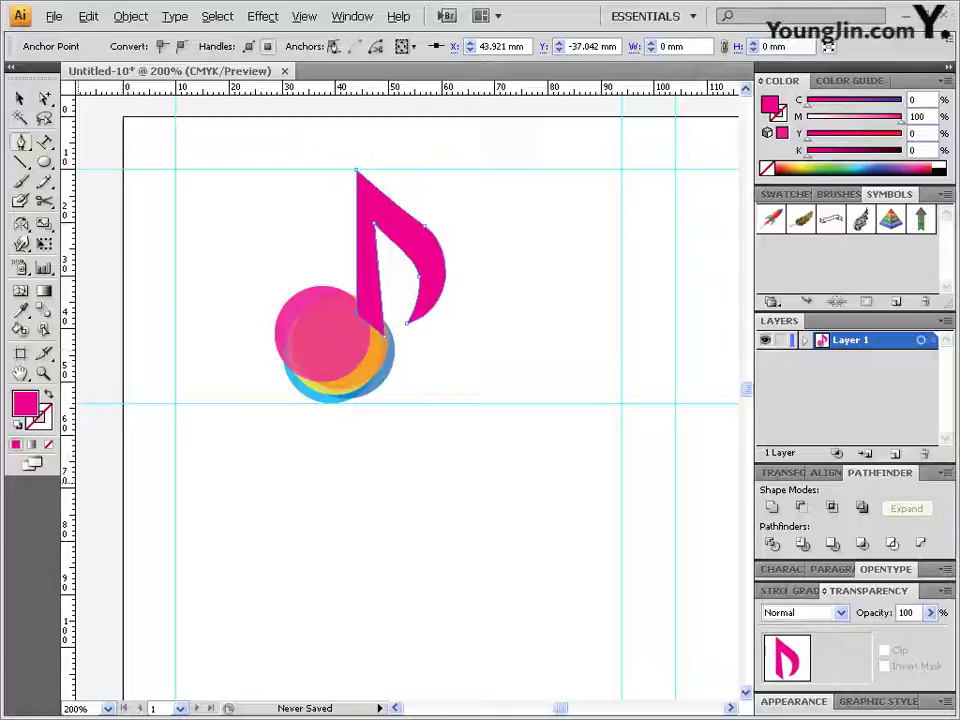
- Set the note stem's fill to 30% black with cyan, magenta and yellow at 0%
left_click(932, 117)
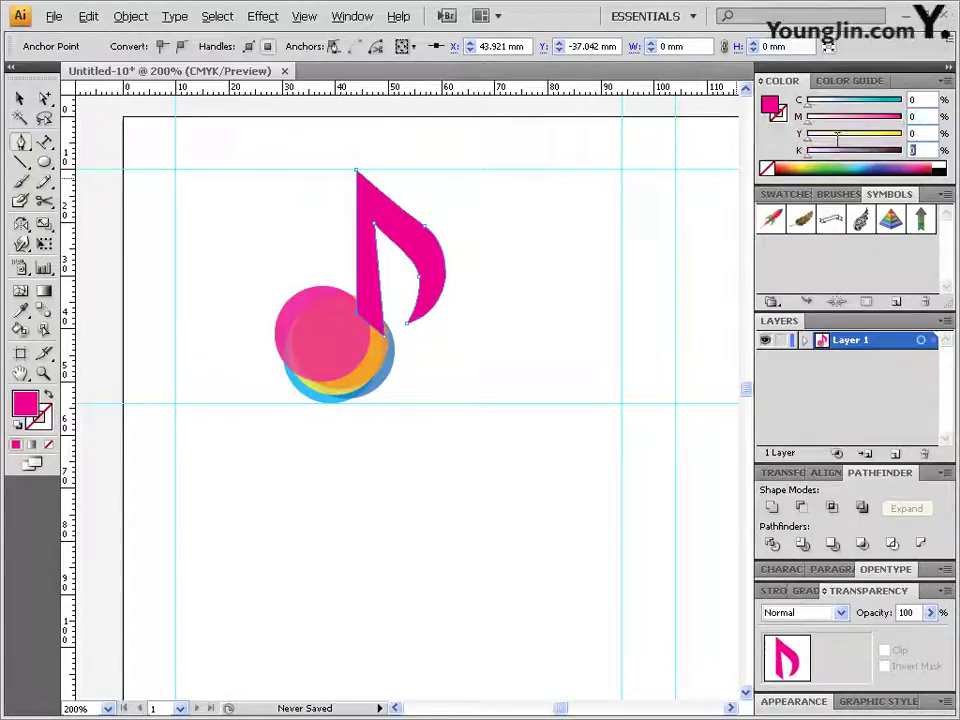
type("0")
key("Tab")
key("Tab")
type("30")
key("Return")
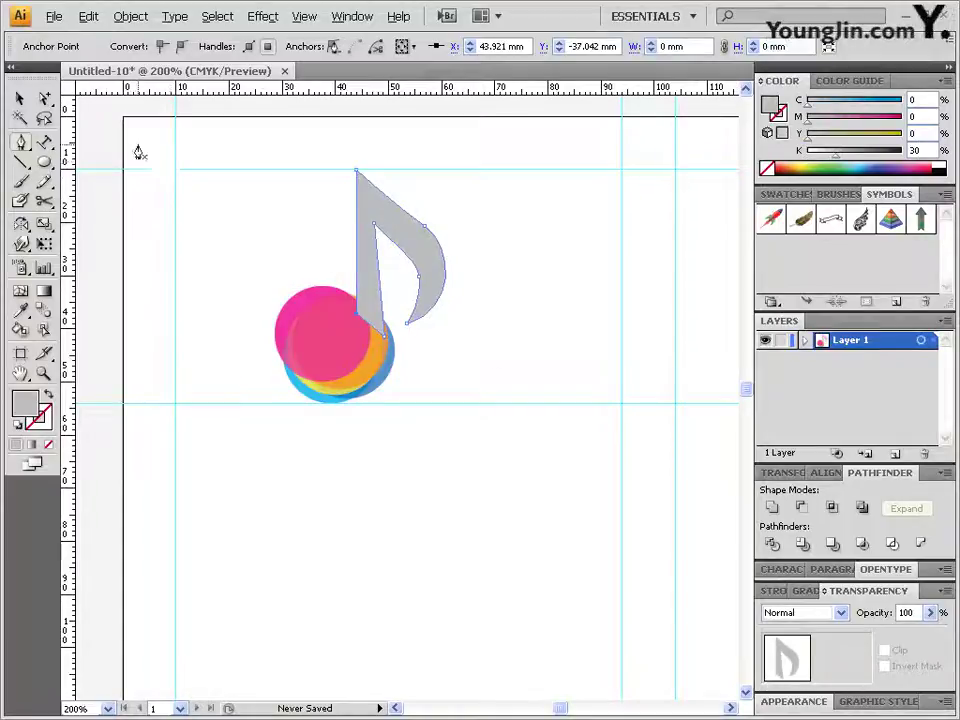
- Send the grey note stem to the back, behind the coloured circles
left_click(131, 17)
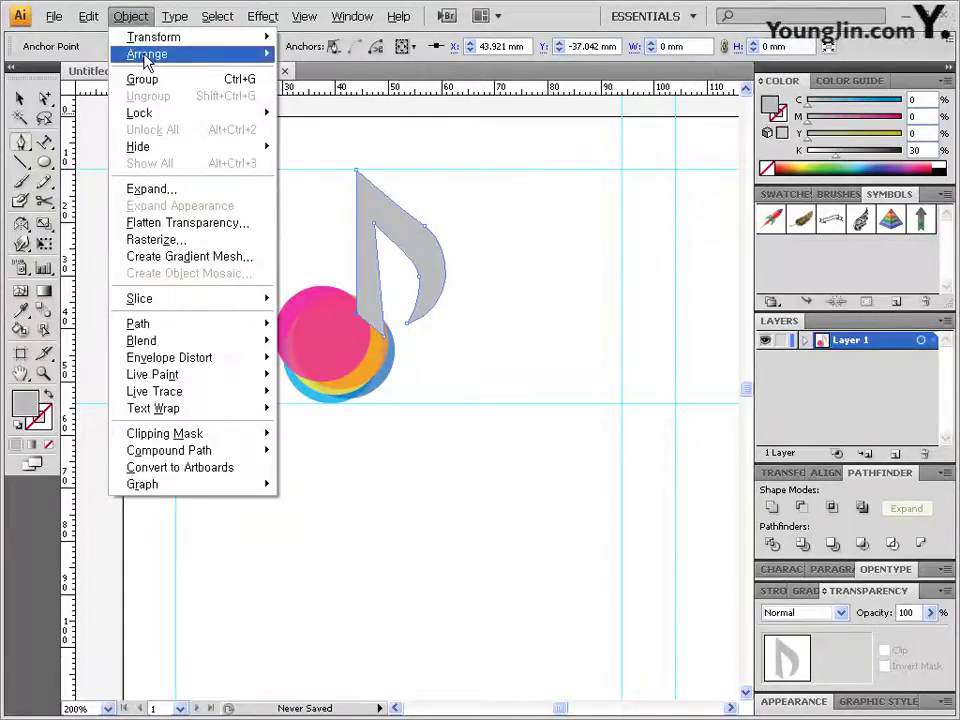
mouse_move(157, 54)
left_click(366, 106)
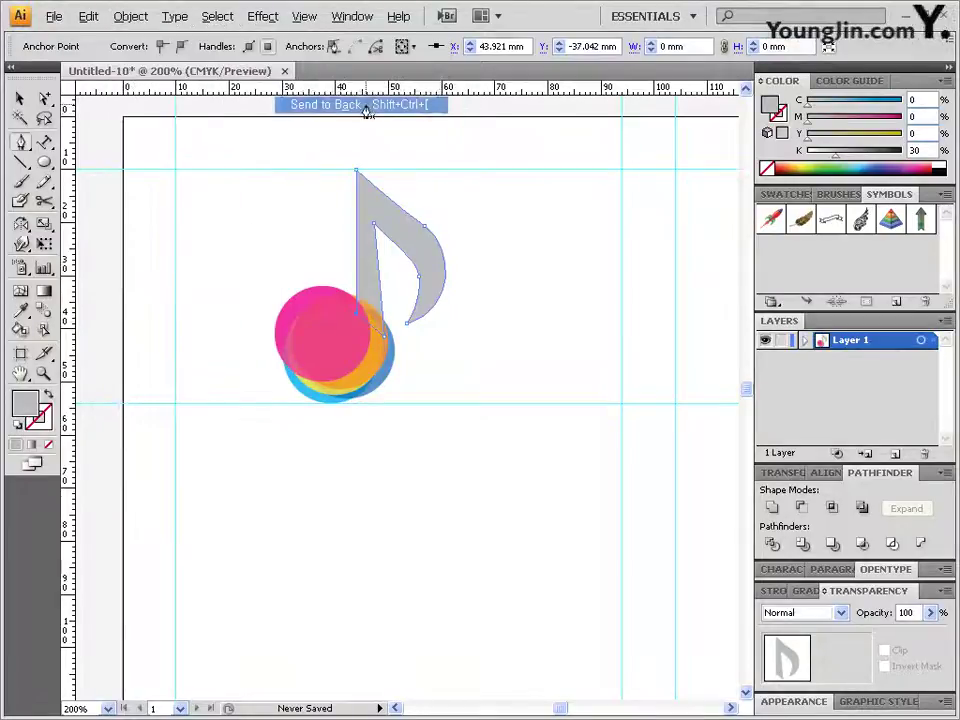
- Group the coloured circles and the grey stem of the music note
left_click_drag(450, 445, 269, 155)
left_click(129, 20)
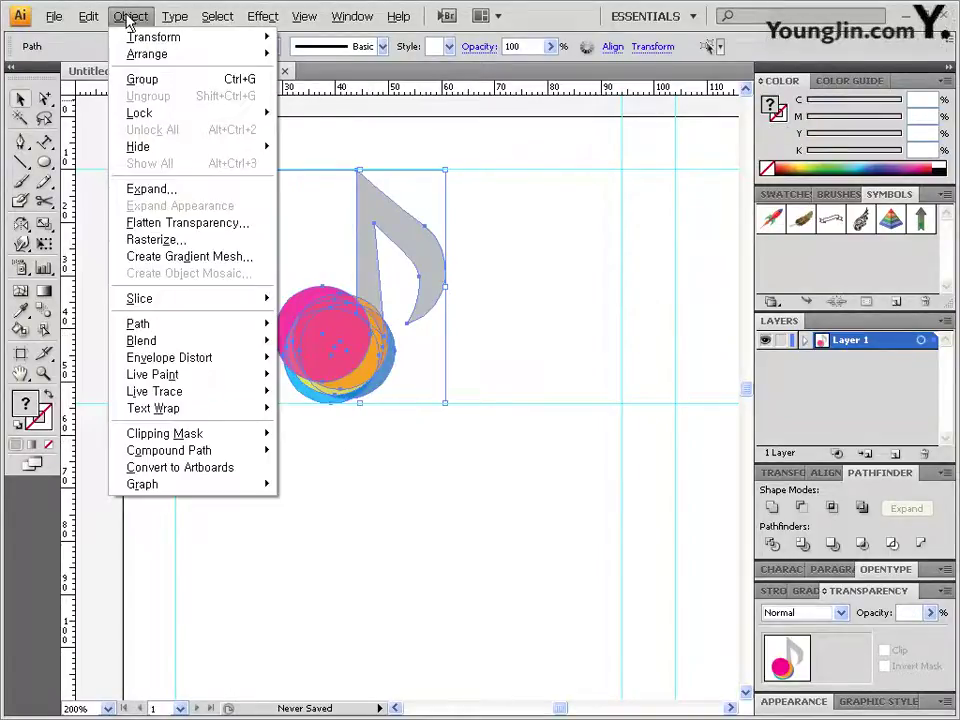
left_click(146, 87)
- Draw a horizontal ellipse about 14 × 9 mm, right of the grouped note and just above the lower guide
left_click_drag(555, 355, 506, 321)
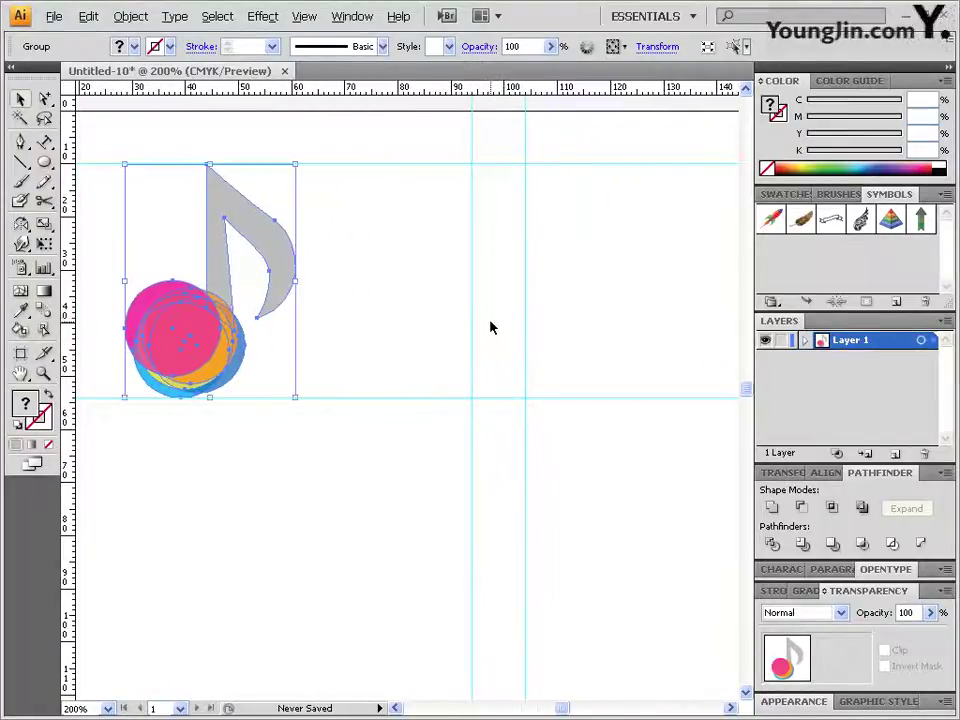
left_click(44, 161)
key("ctrl+shift+a")
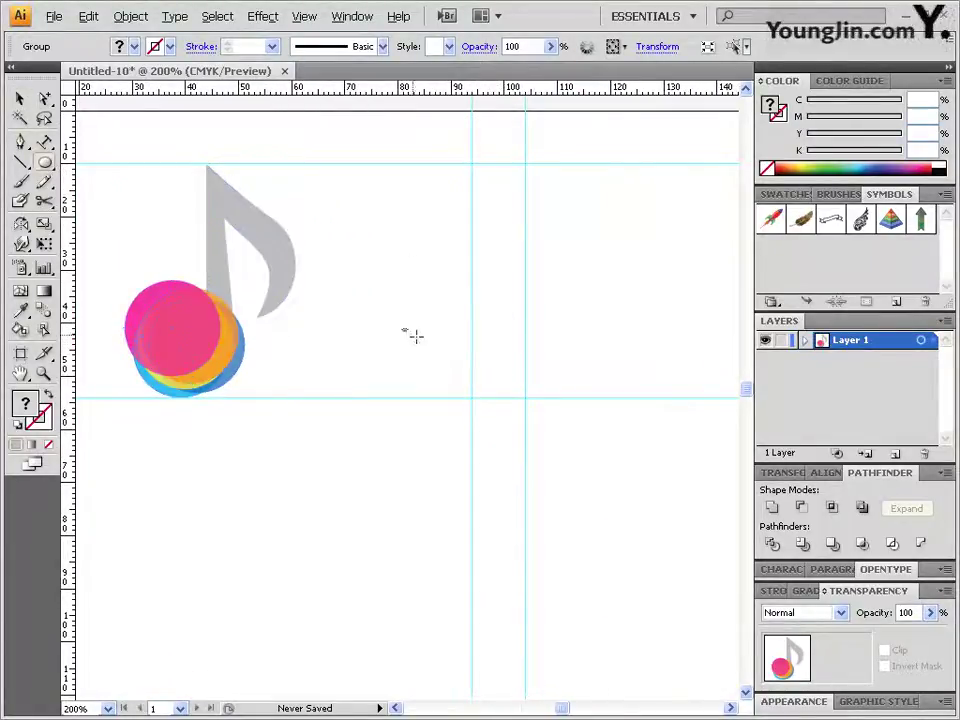
left_click_drag(403, 329, 476, 378)
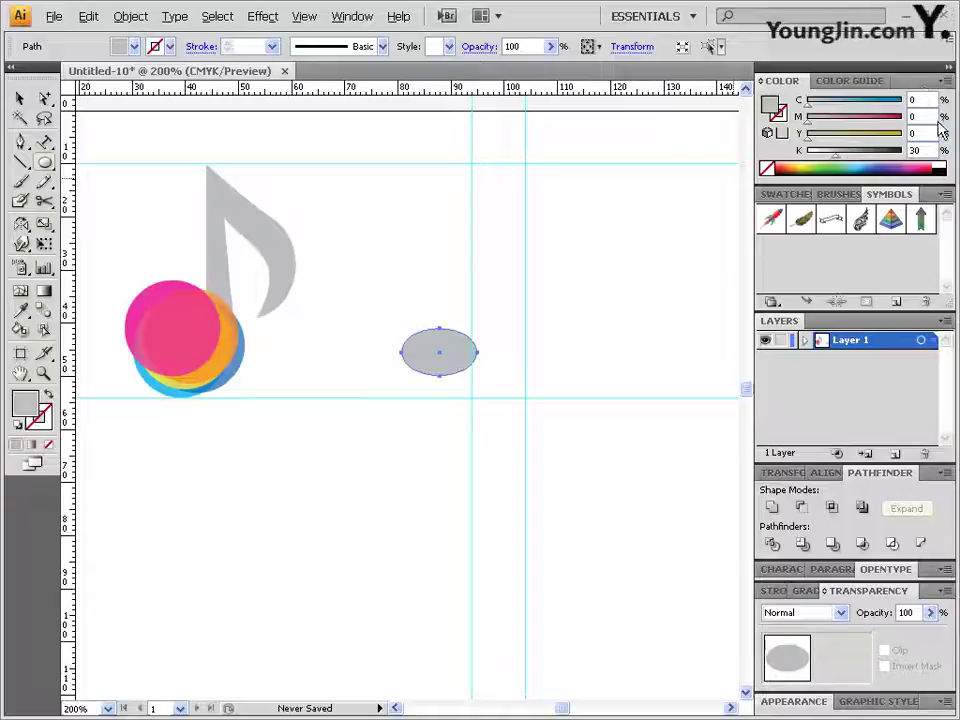
- Set the ellipse's fill to 50% magenta, 100% yellow and 0% black
type("50")
key("Tab")
type("100")
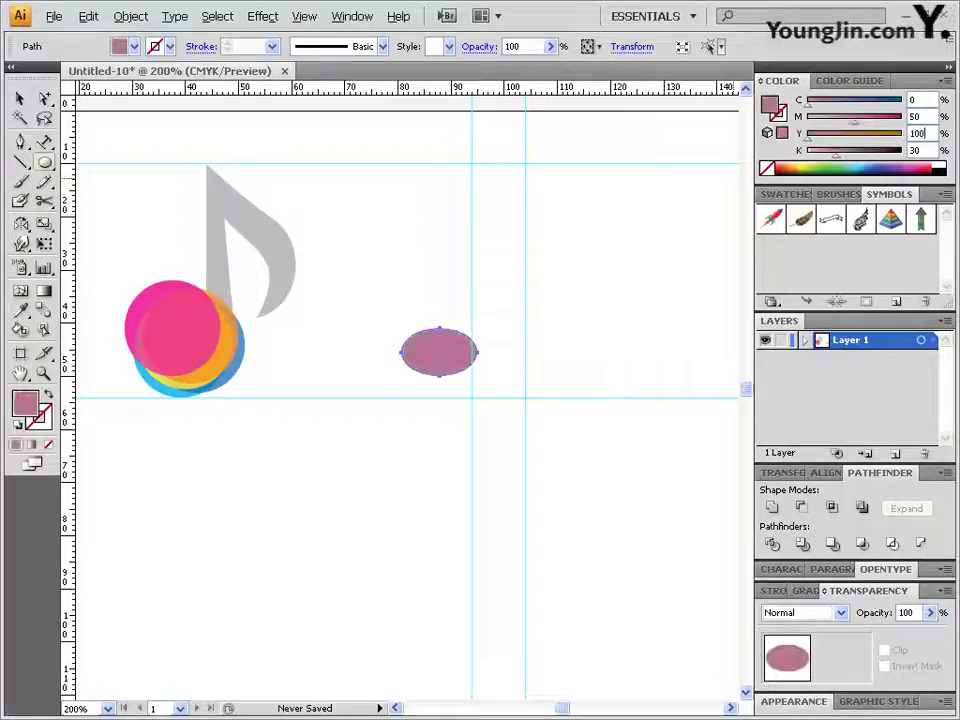
key("Tab")
type("0")
key("Return")
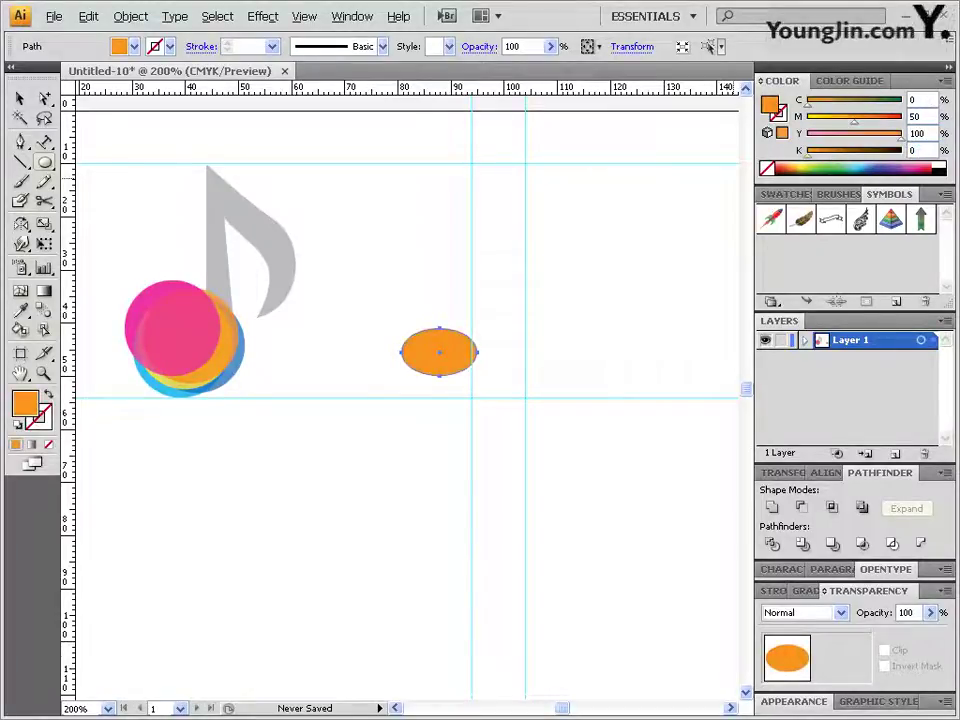
- Rotate the orange ellipse by 20° and place a copy about 21 mm to its right at the same height
left_click_drag(22, 228, 30, 235)
double_click(24, 227)
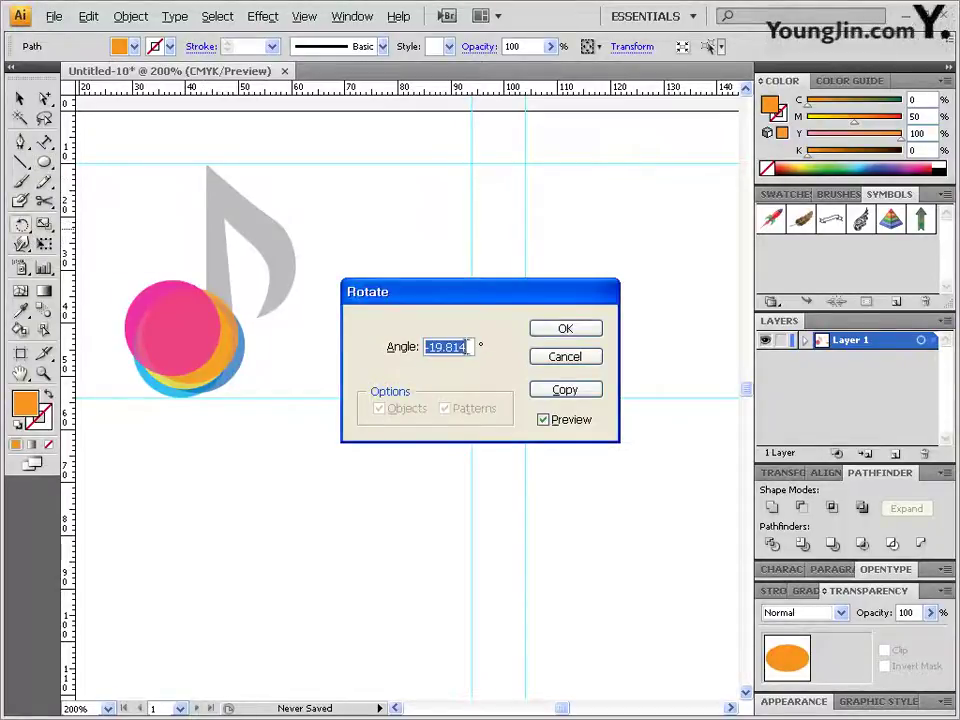
type("20")
left_click(557, 424)
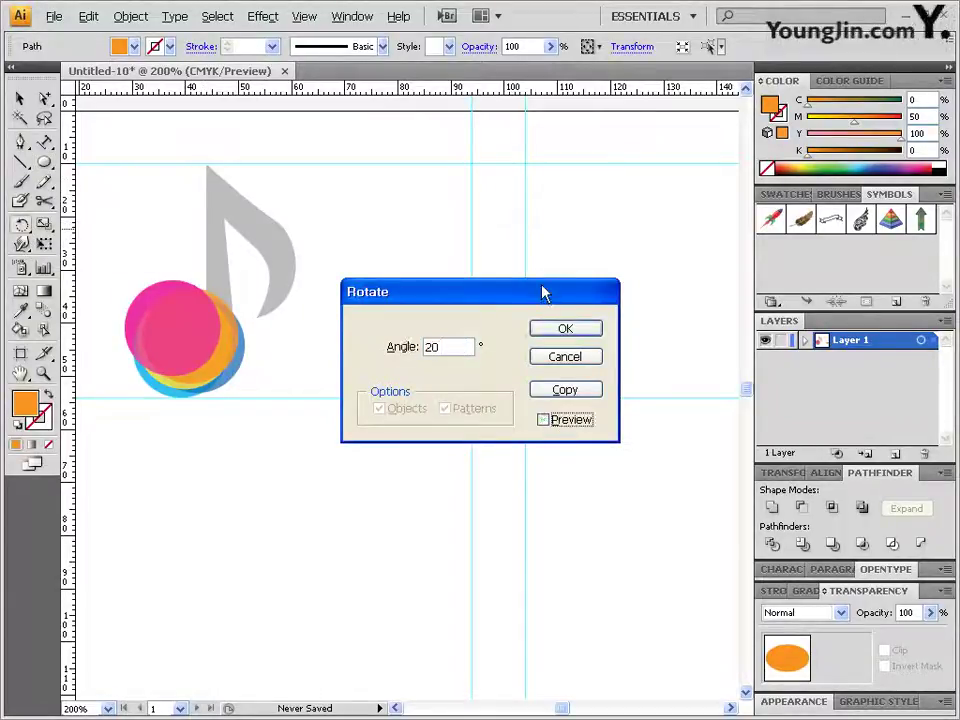
left_click_drag(542, 291, 385, 434)
left_click(416, 565)
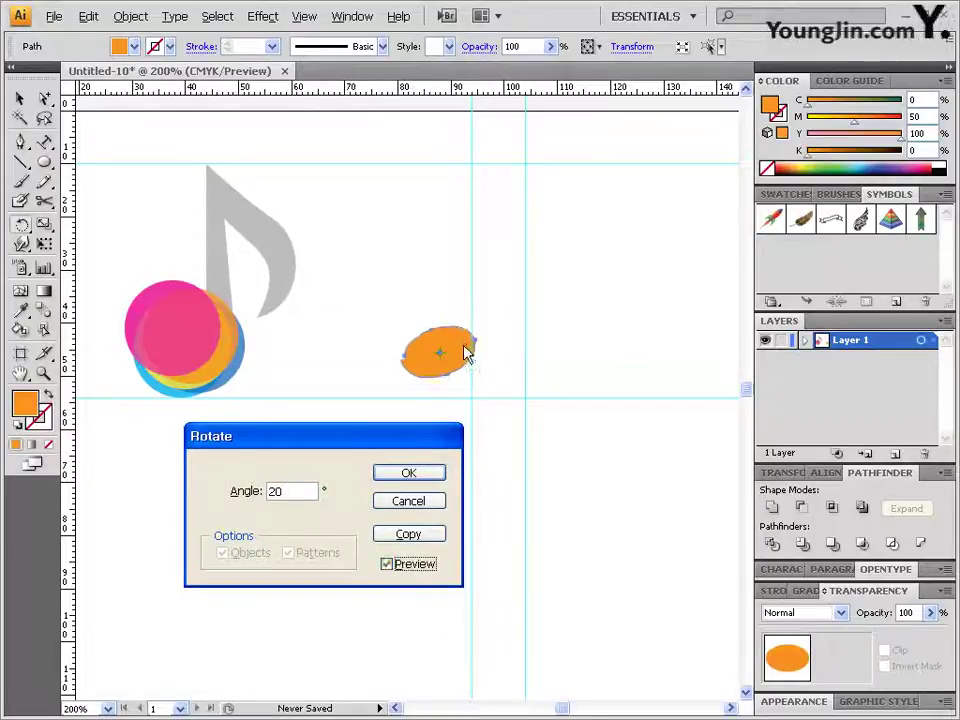
left_click(424, 484)
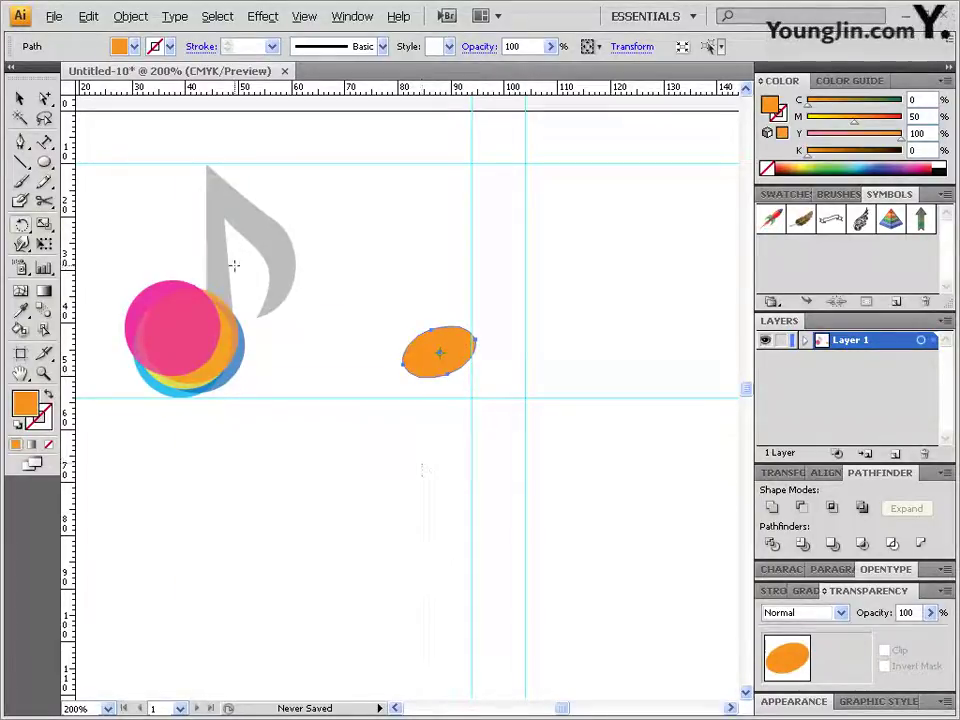
key("v")
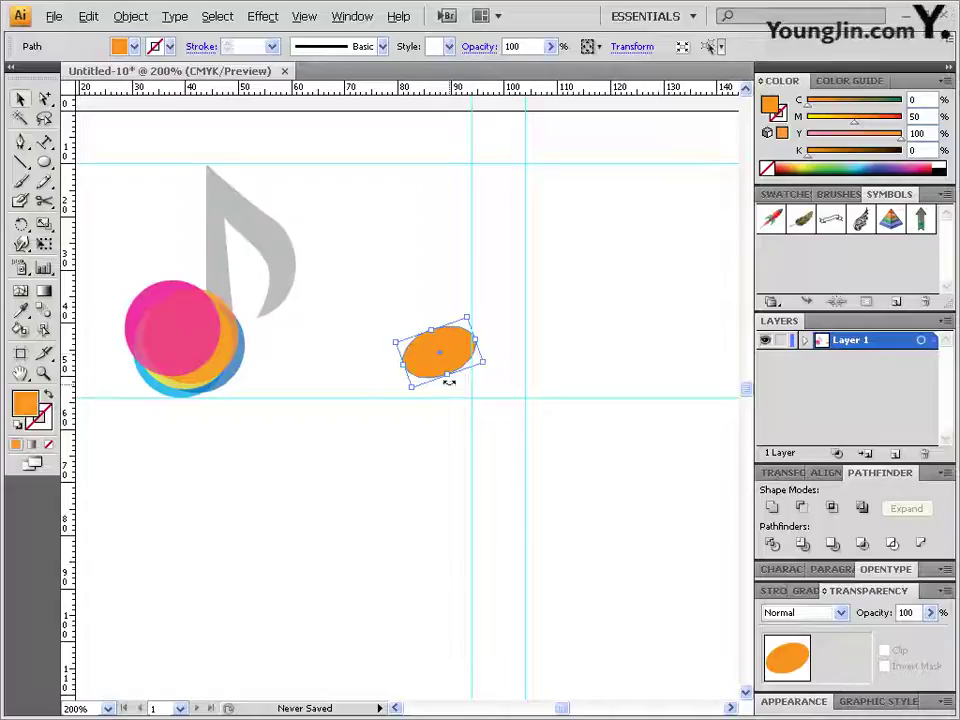
left_click_drag(448, 364, 560, 351)
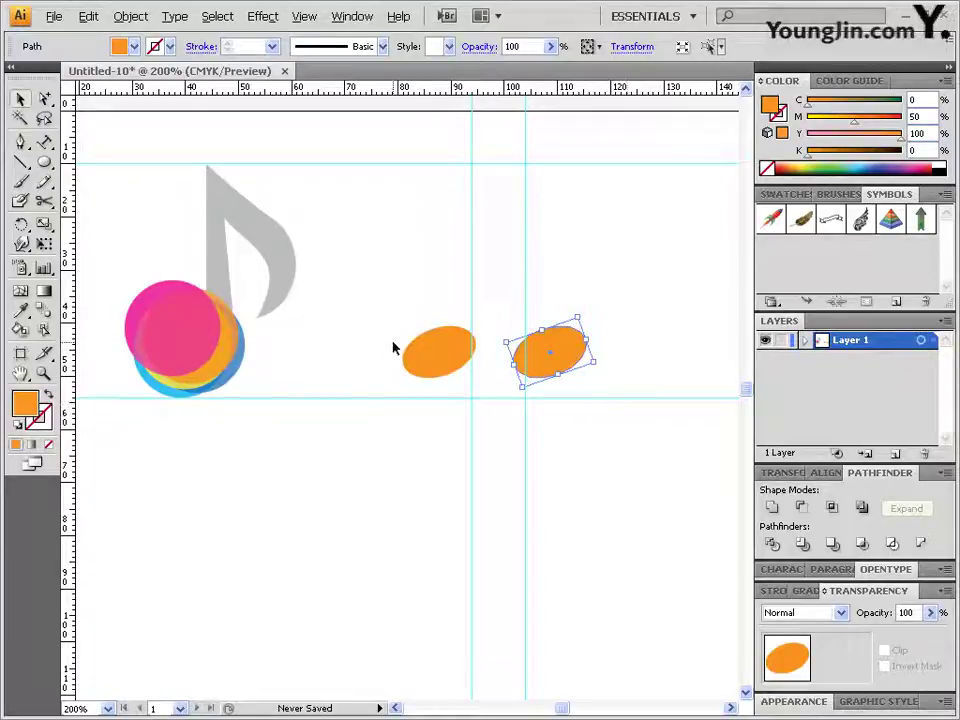
- With the Pen tool, draw an open path from the left ellipse's right edge about 25 mm up, 20 mm across and down to the right ellipse
key("p")
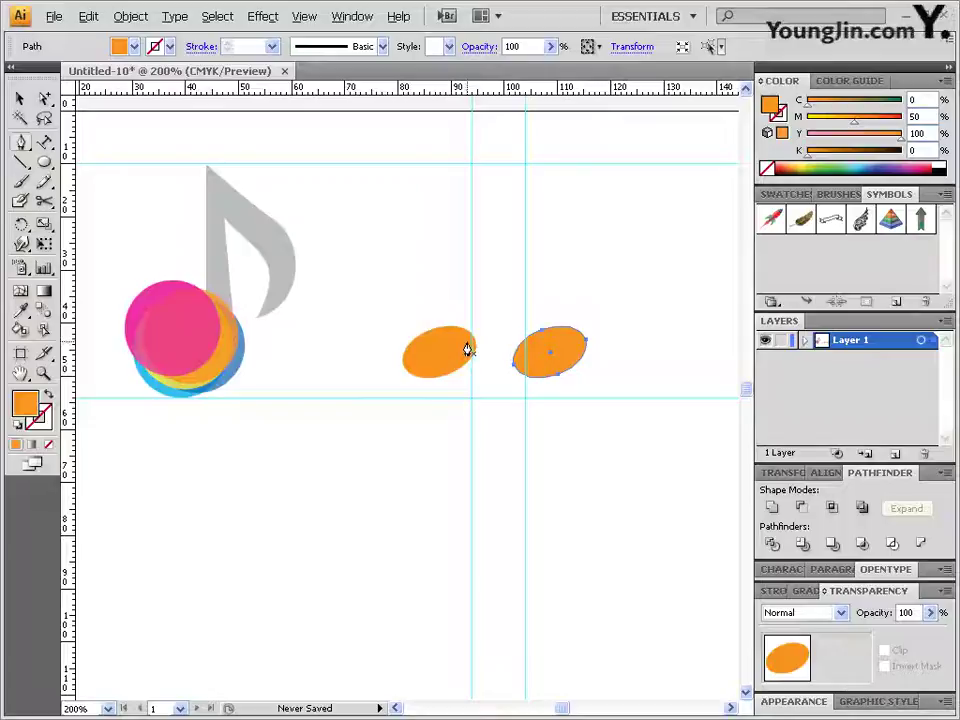
left_click(467, 344)
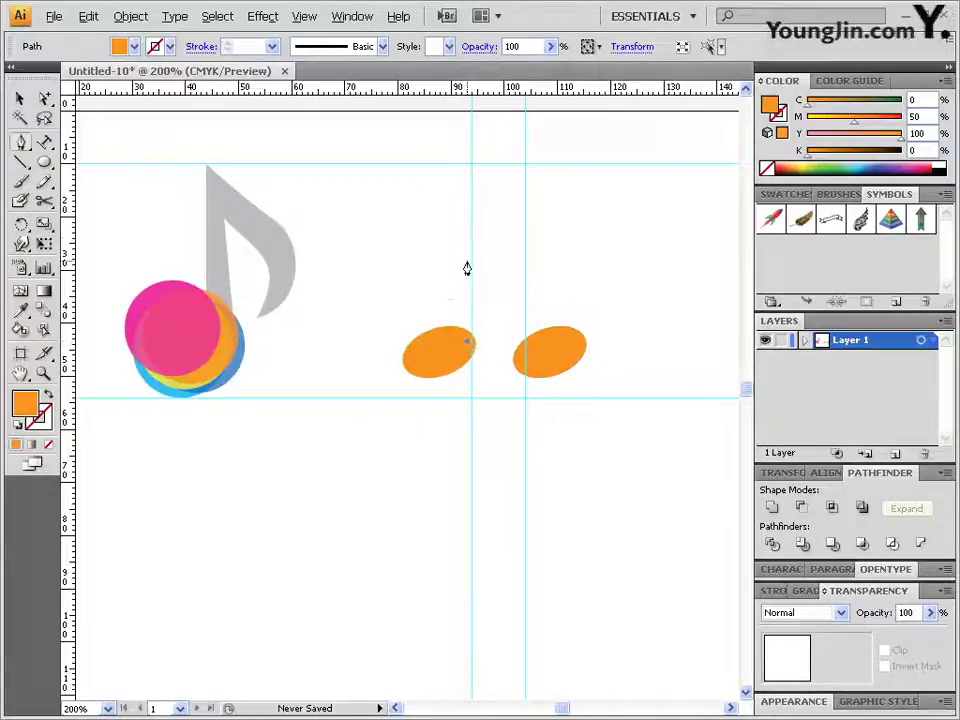
left_click(462, 209, "shift")
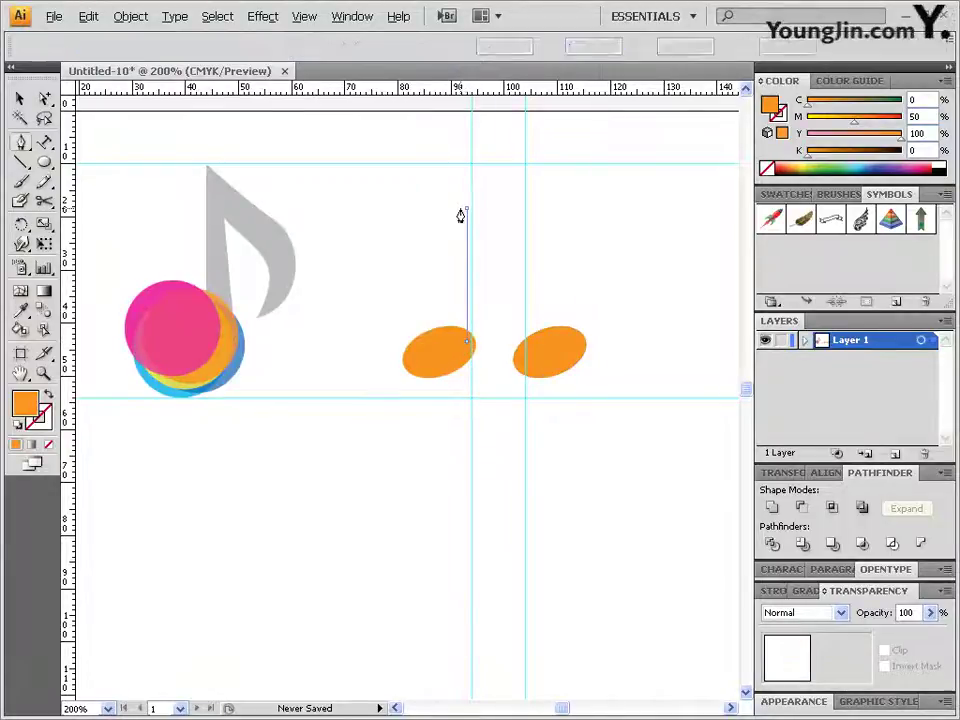
left_click(572, 212, "shift")
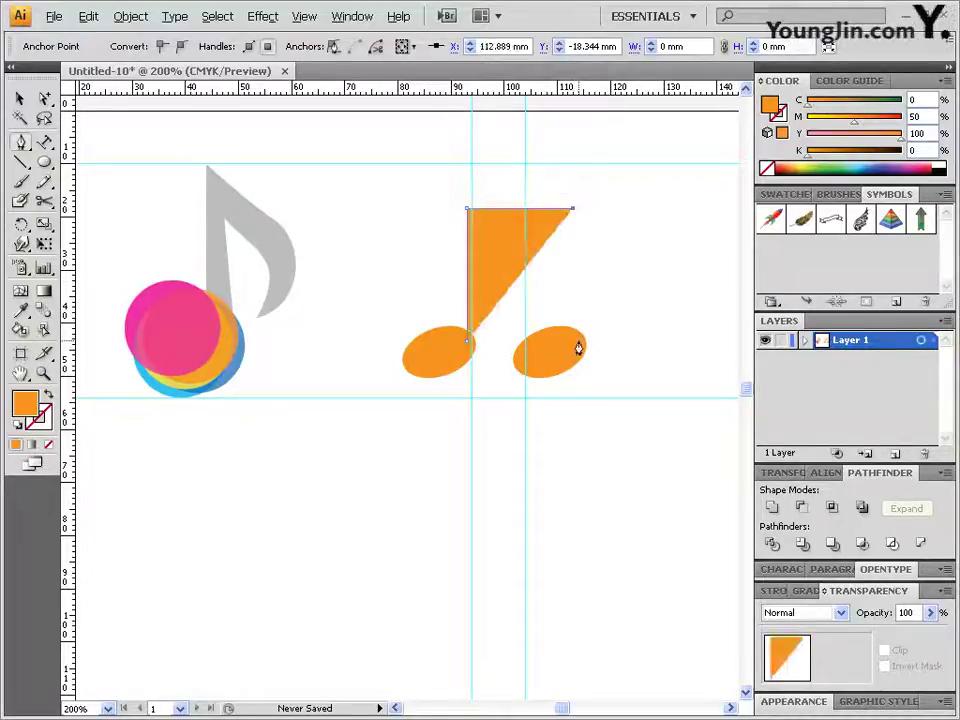
left_click(575, 344, "shift")
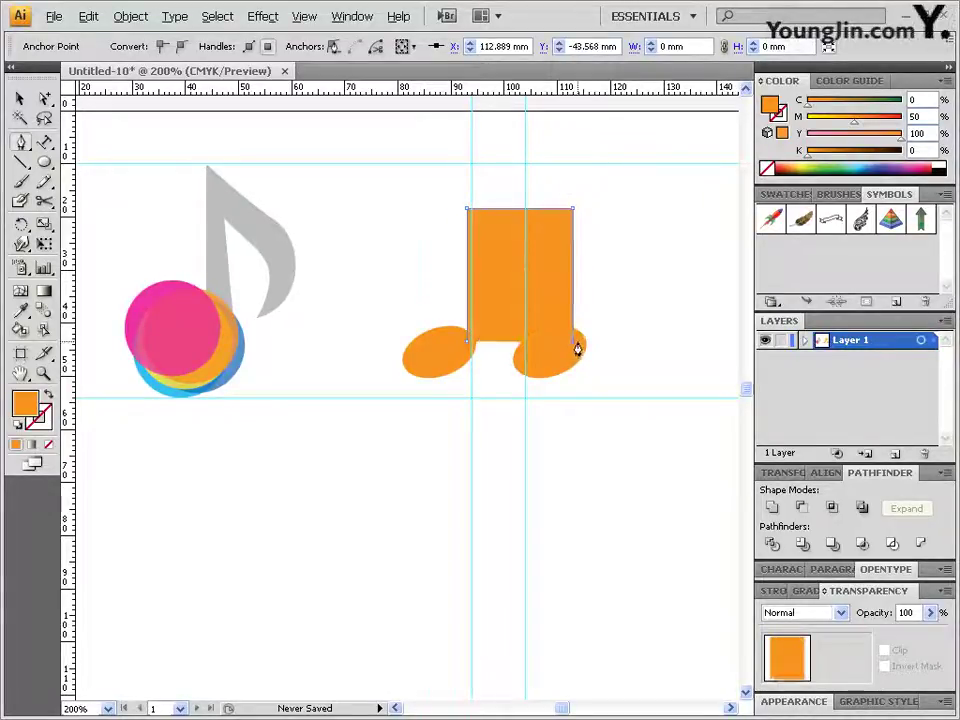
- Swap the path's fill and stroke so it has an orange outline, and set the stroke weight to 10 pt
left_click(46, 394)
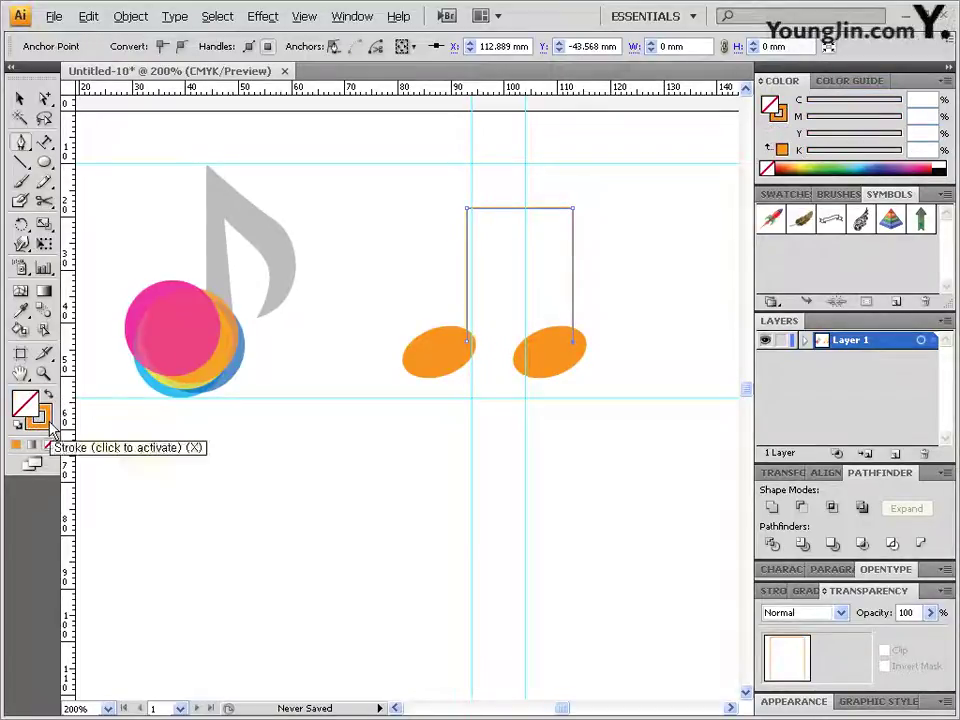
left_click(44, 424)
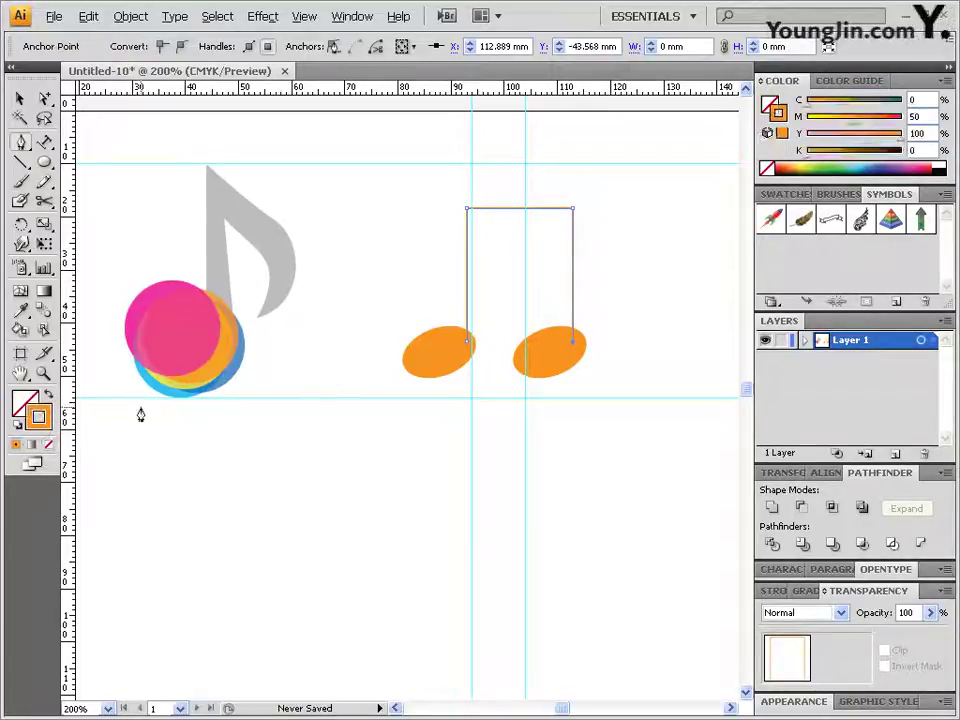
left_click(779, 591)
left_click(867, 590)
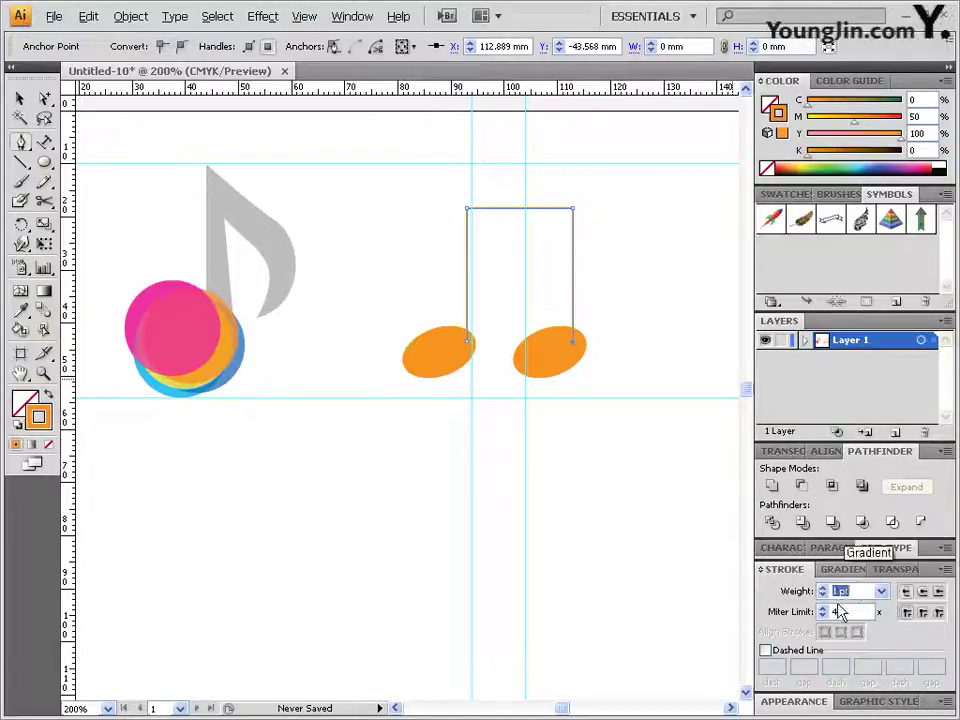
type("10")
key("Return")
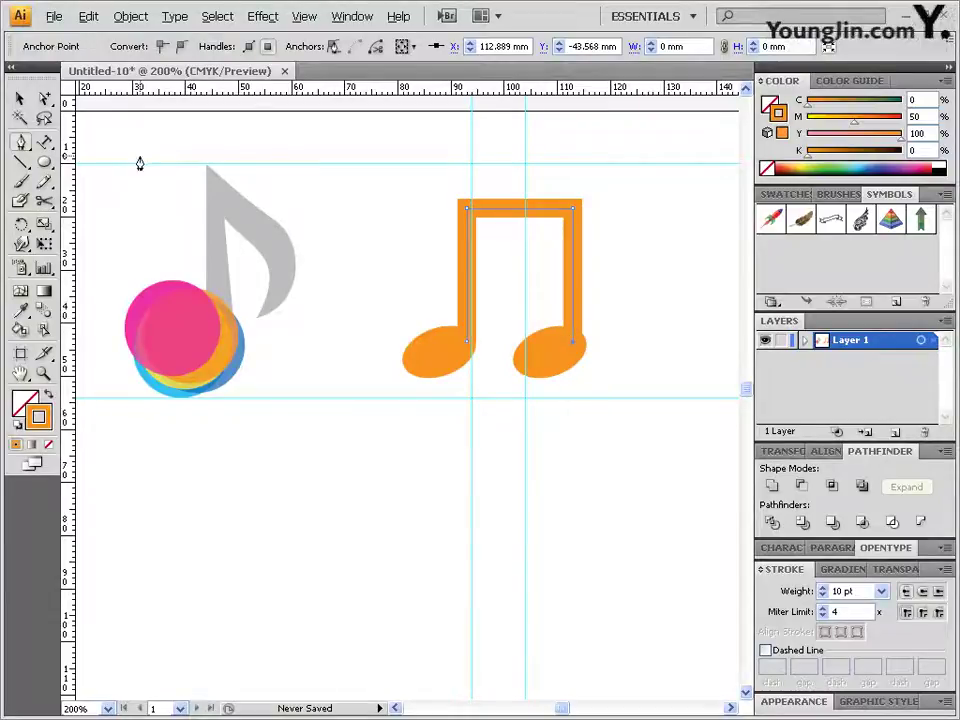
- Nudge the right ellipse slightly left so its edge lines up with the outer edge of the right stem
left_click(46, 100)
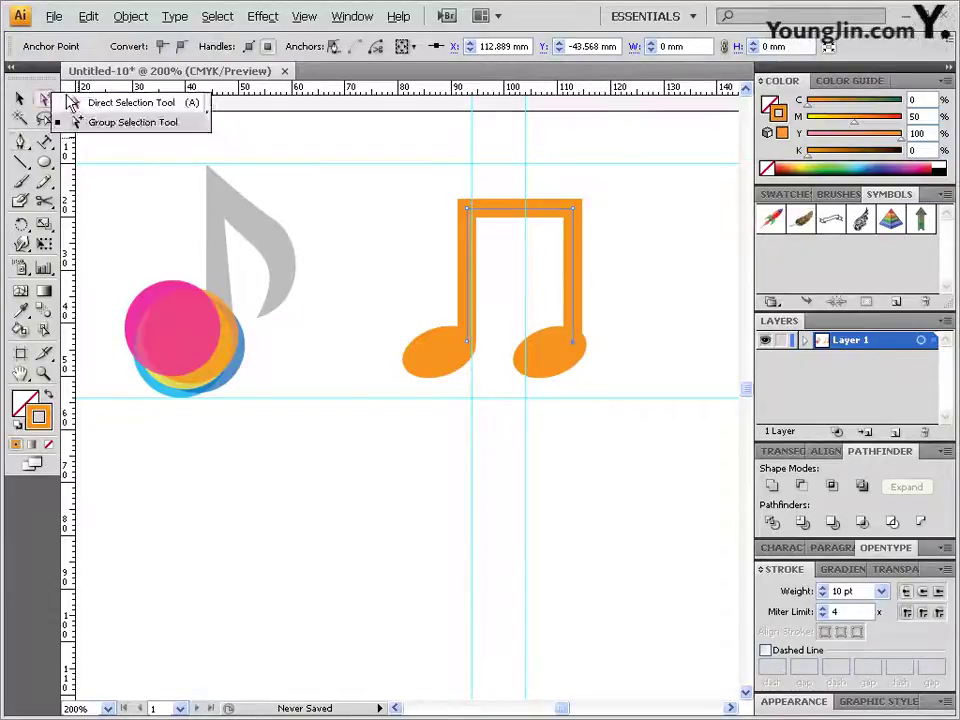
left_click(568, 370)
key("Left")
key("Left")
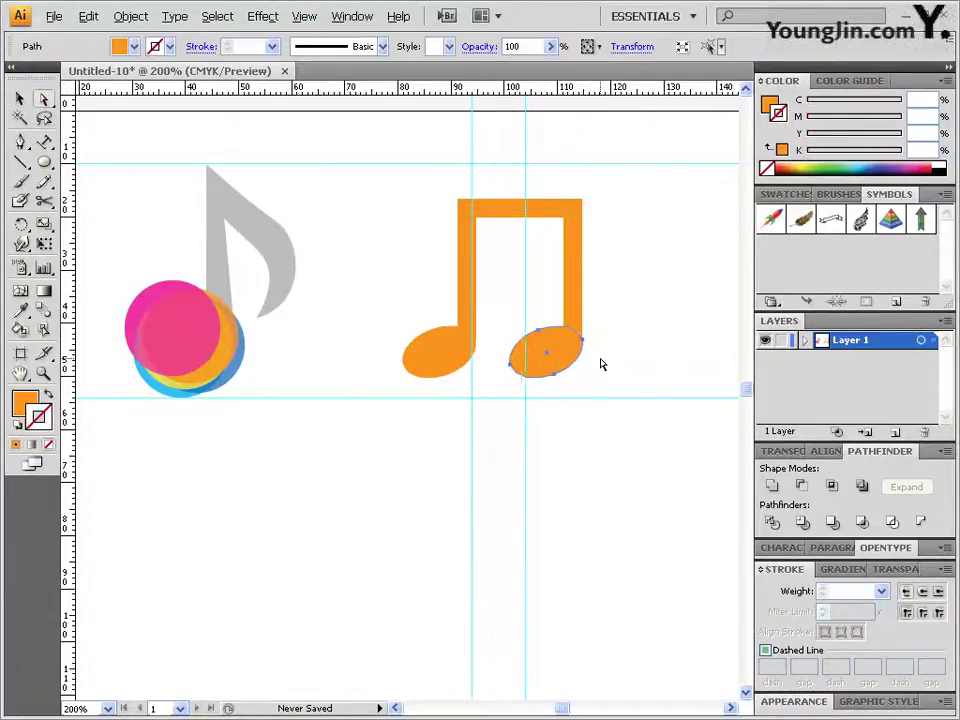
left_click(601, 362)
left_click(568, 369)
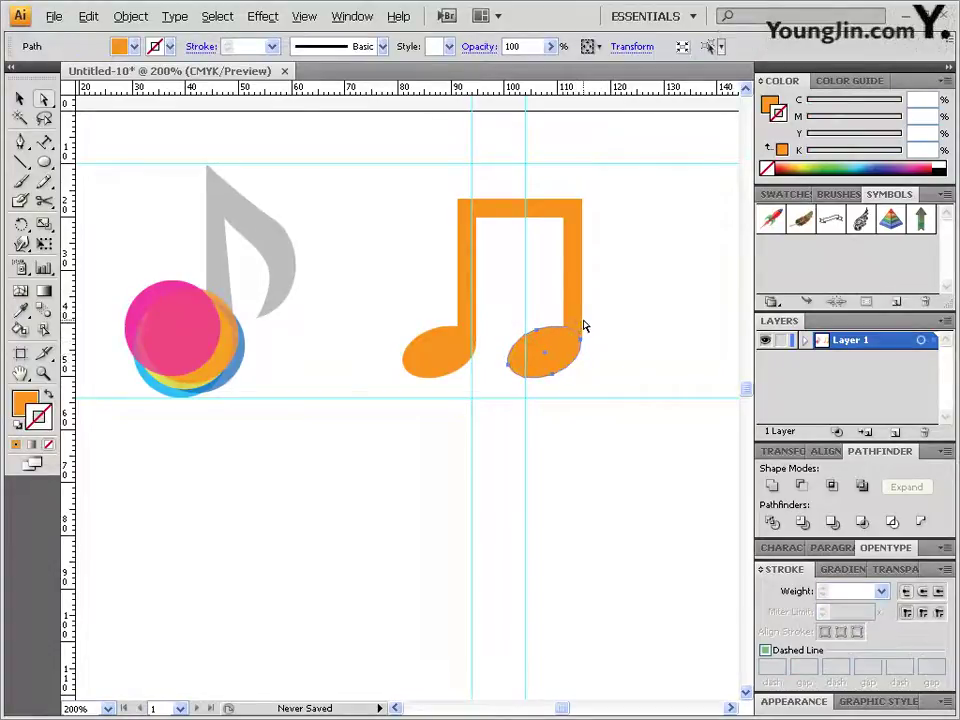
left_click(590, 354)
left_click(556, 366)
- Draw a horizontal crossbar about 19 mm wide between the stems, about 8 mm below the top bar, with a 10 pt orange stroke and no fill
left_click(20, 142)
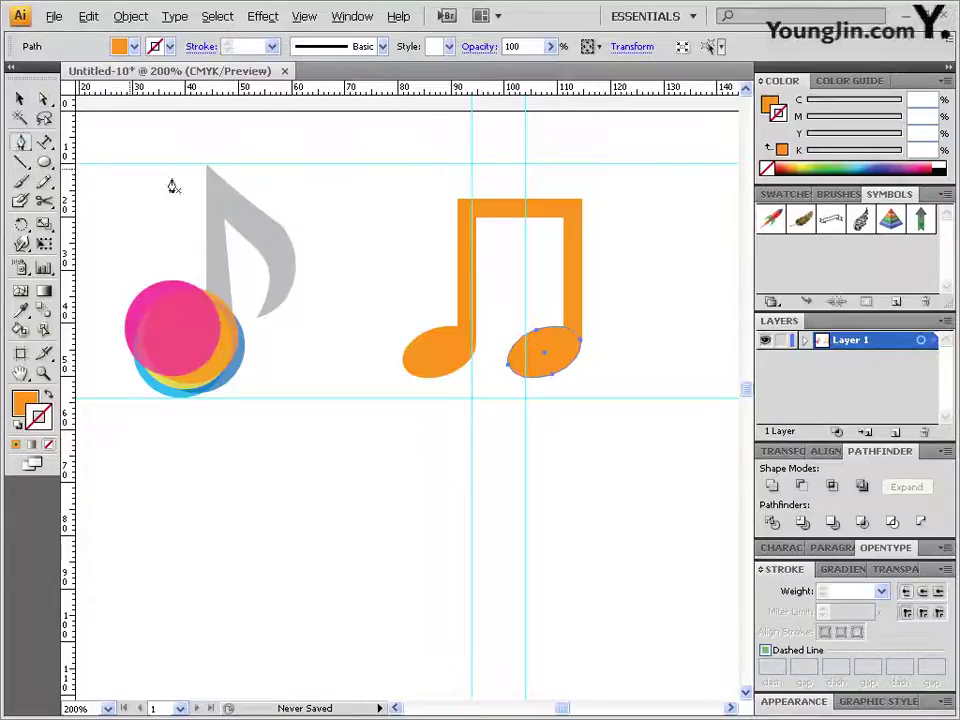
left_click(468, 253)
left_click(568, 253)
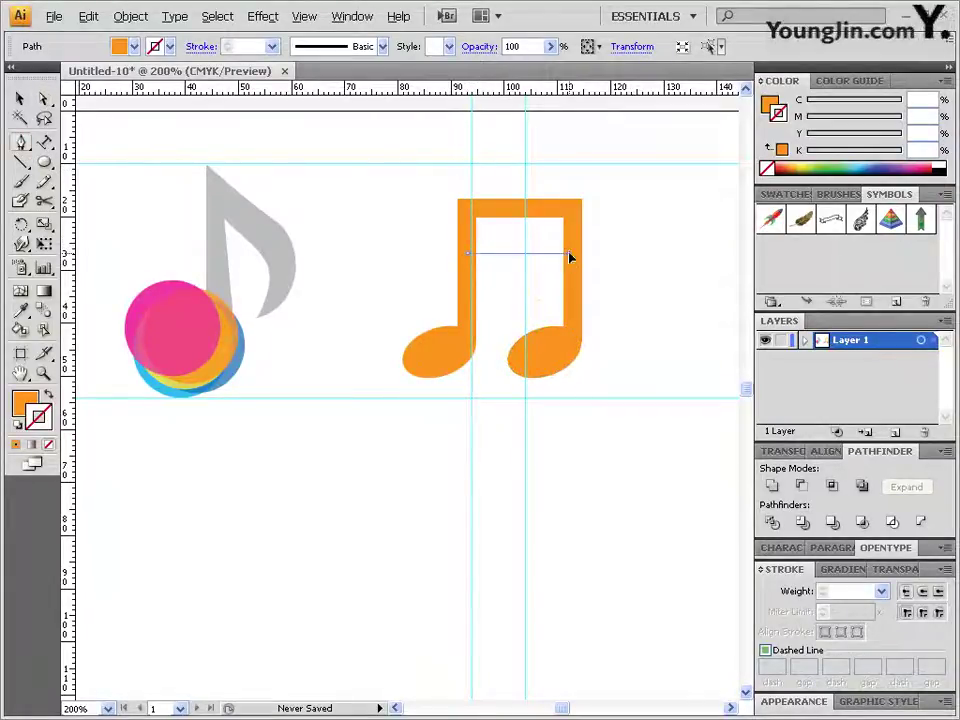
left_click(50, 396)
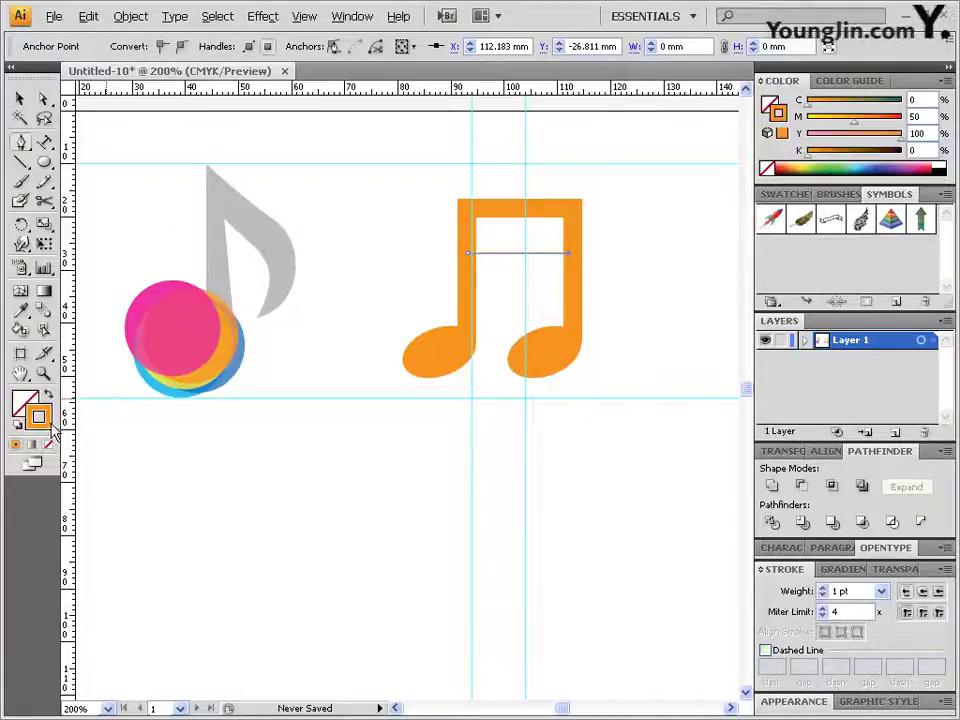
type("10")
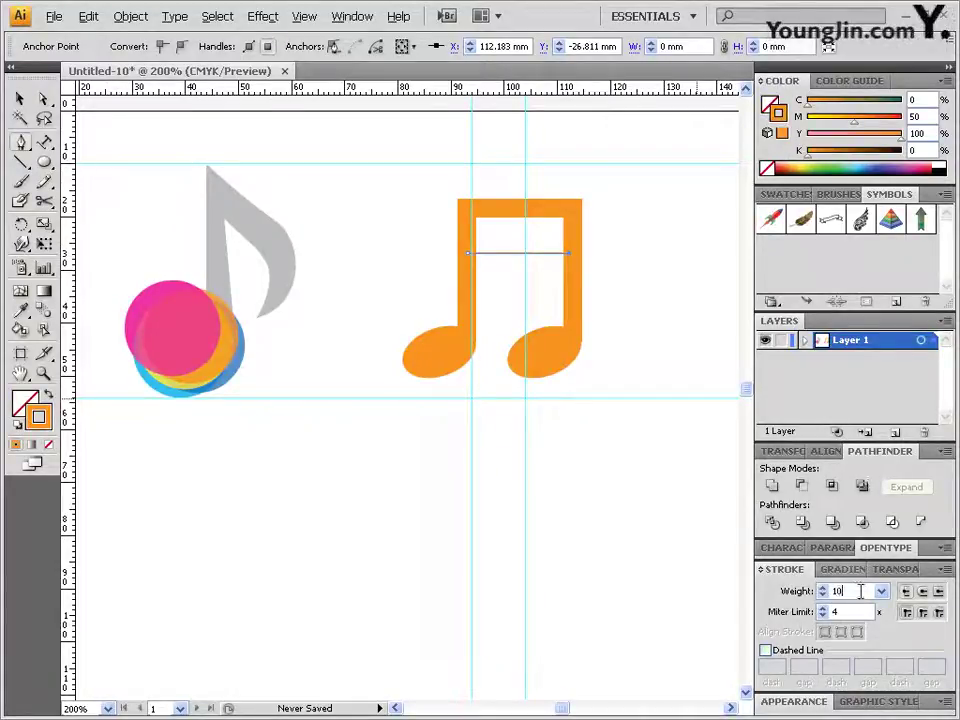
key("Return")
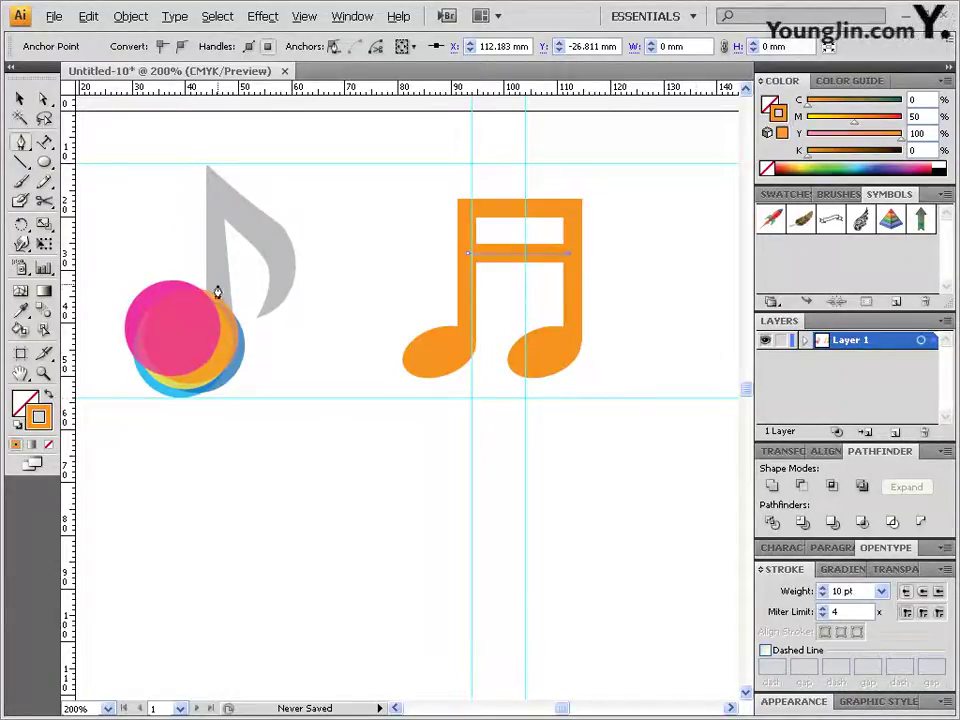
- Fine-tune the orange note heads at high magnification so their right edges sit flush with the stems
left_click(43, 372)
left_click_drag(395, 259, 528, 384)
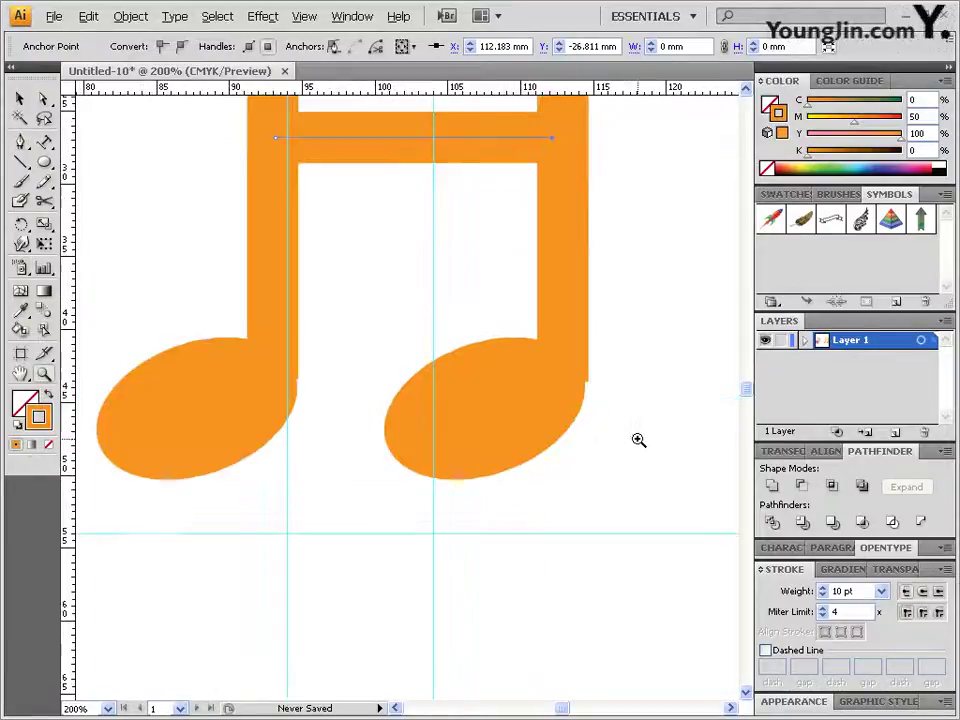
key("a")
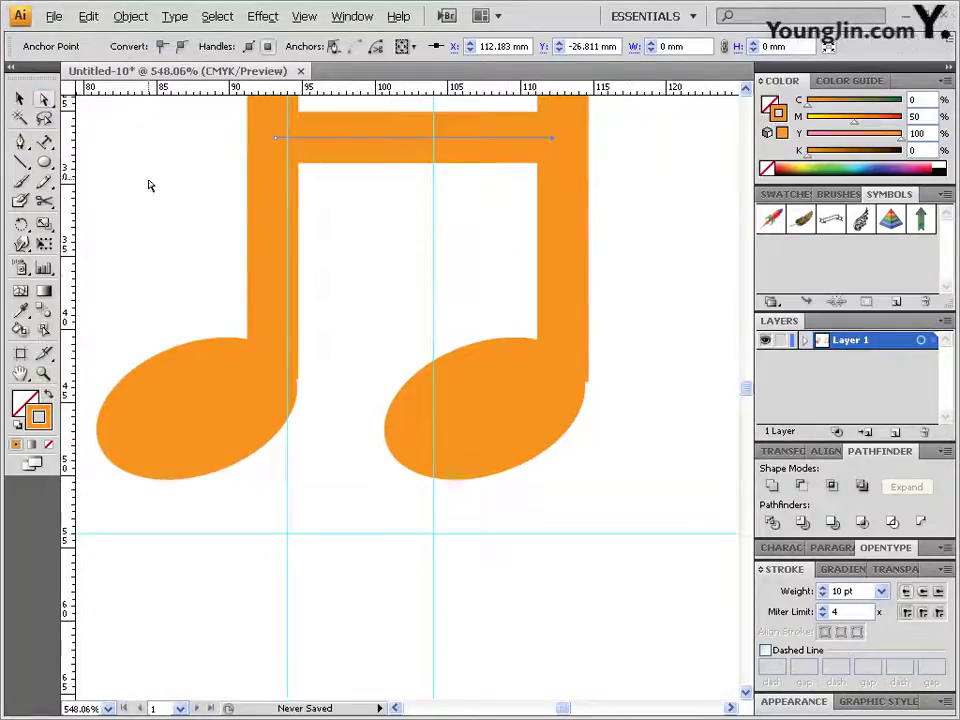
left_click(241, 414)
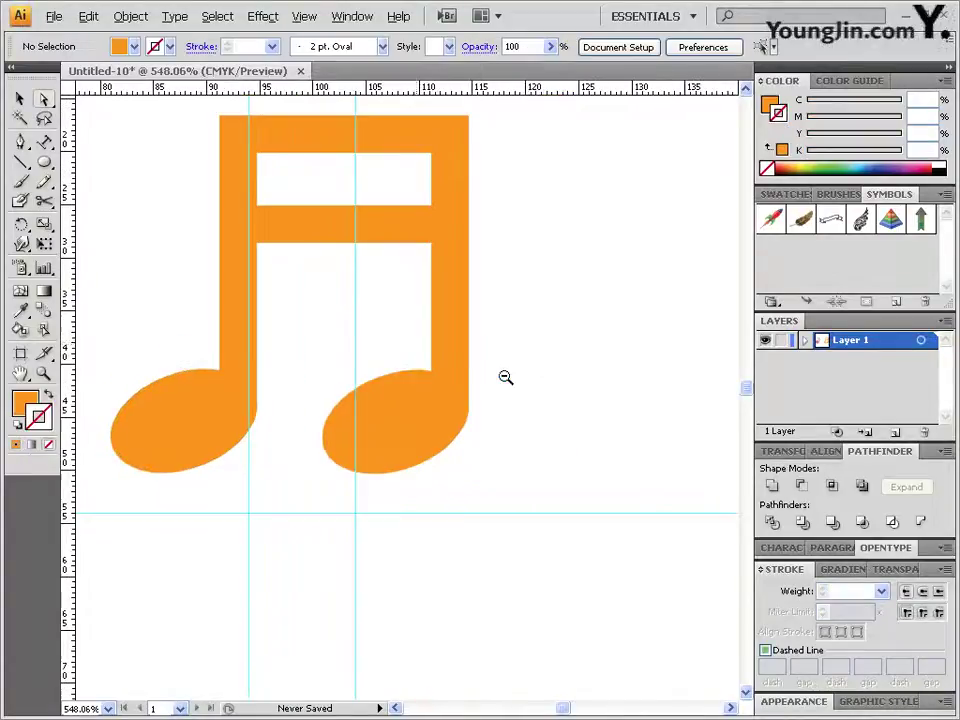
- Outline the strokes of the orange note's stem-and-beam path and its crossbar, converting them to filled shapes
left_click(418, 345, "alt")
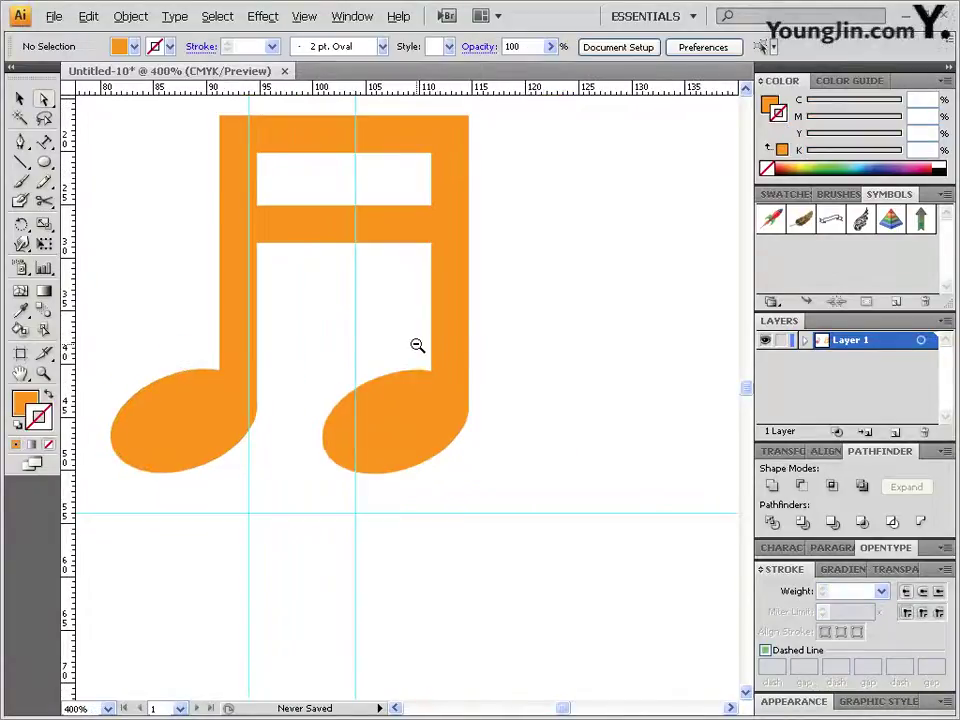
left_click(418, 343, "alt")
left_click(418, 347, "alt")
left_click_drag(418, 347, 408, 377)
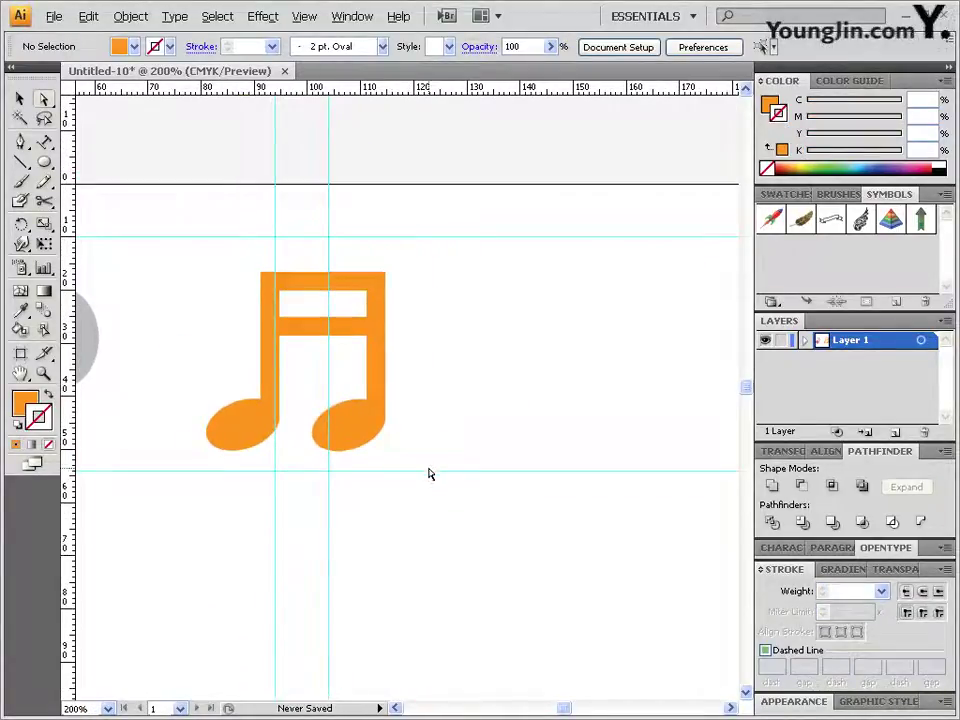
left_click_drag(218, 255, 433, 372)
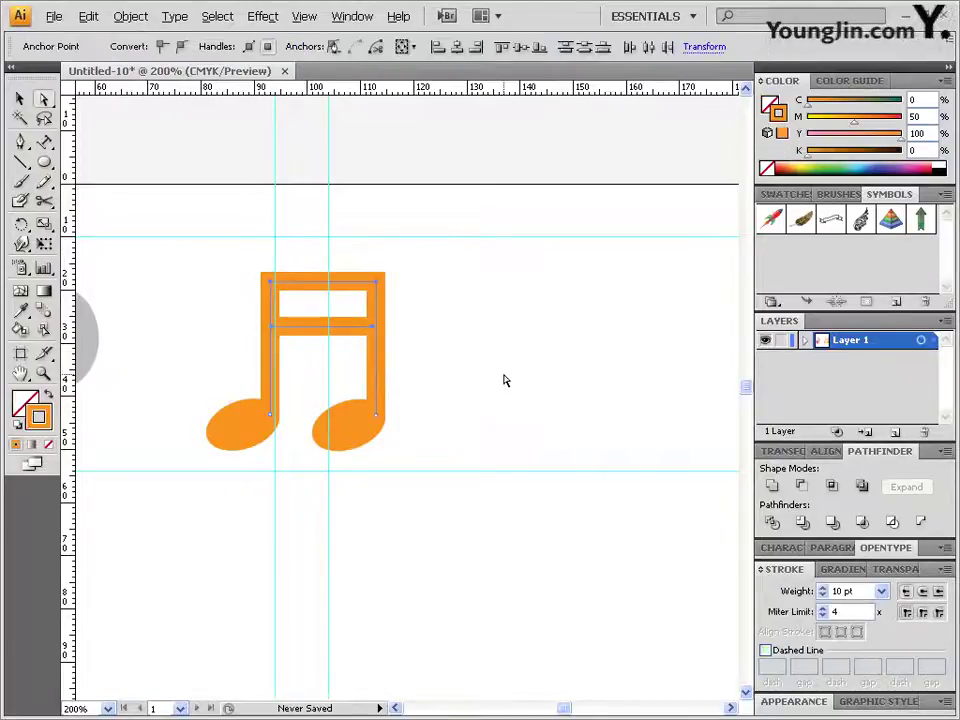
left_click(130, 17)
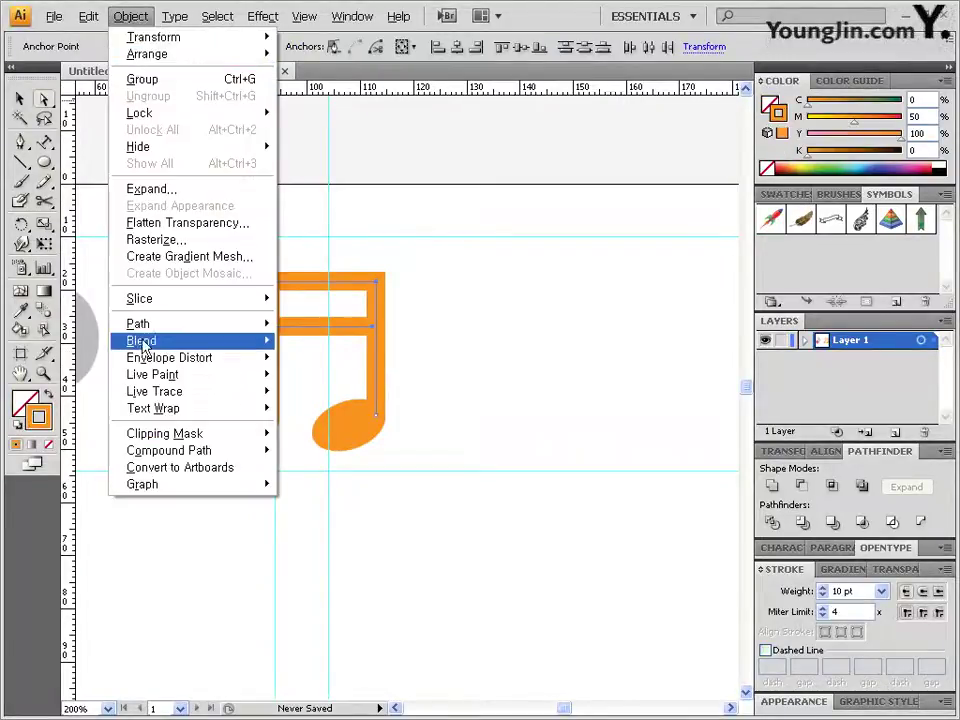
mouse_move(156, 325)
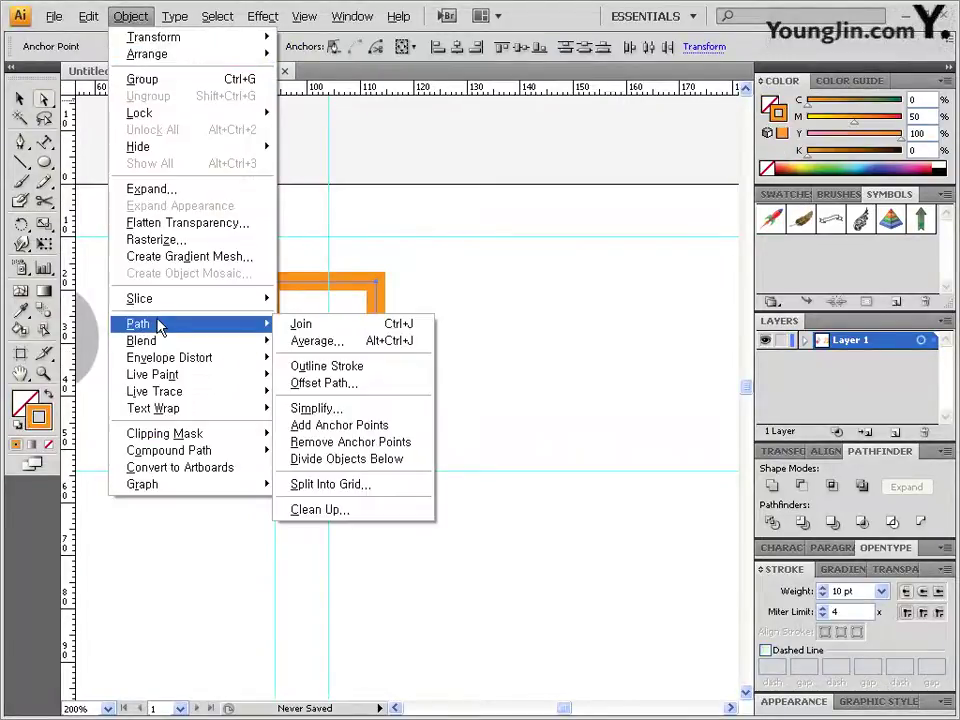
left_click(350, 370)
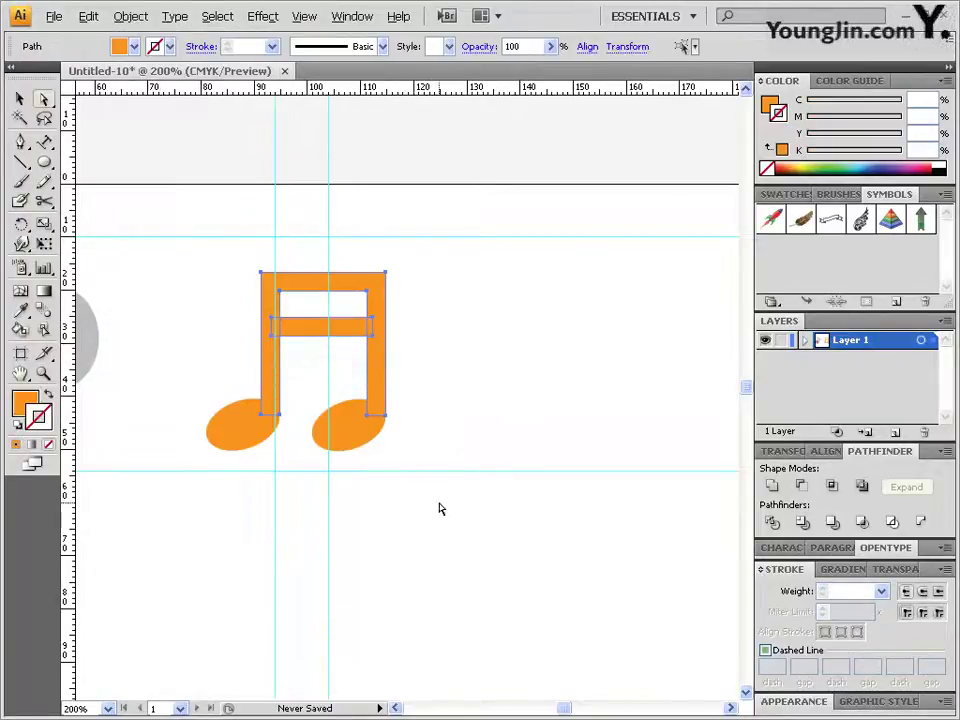
- Unite the outlined stems, beams and both note heads into a single orange shape
left_click_drag(443, 509, 204, 262)
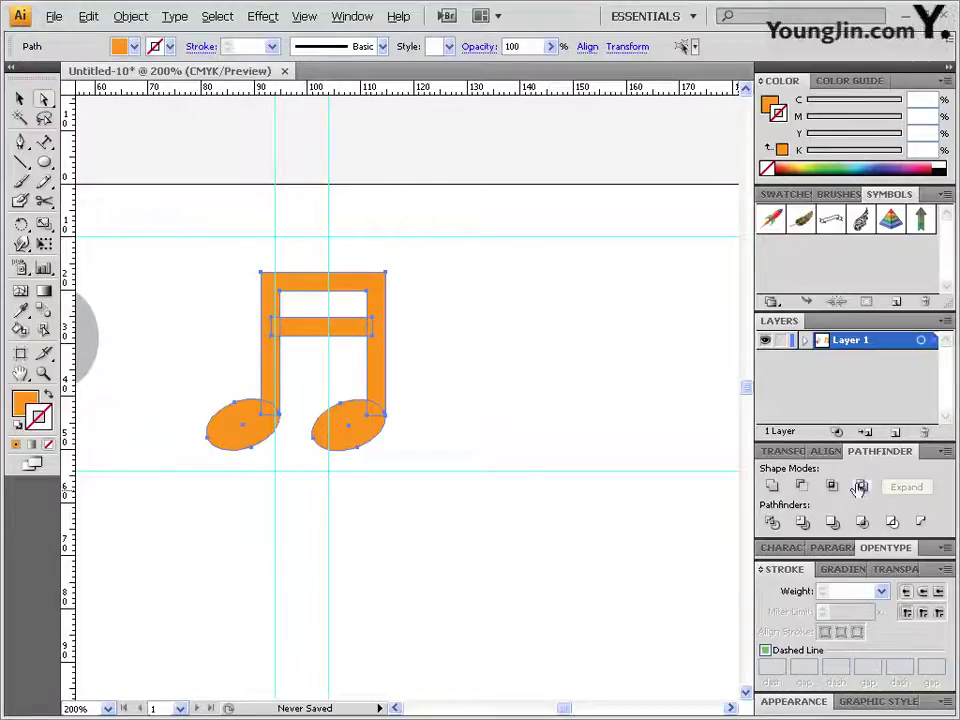
left_click(773, 487)
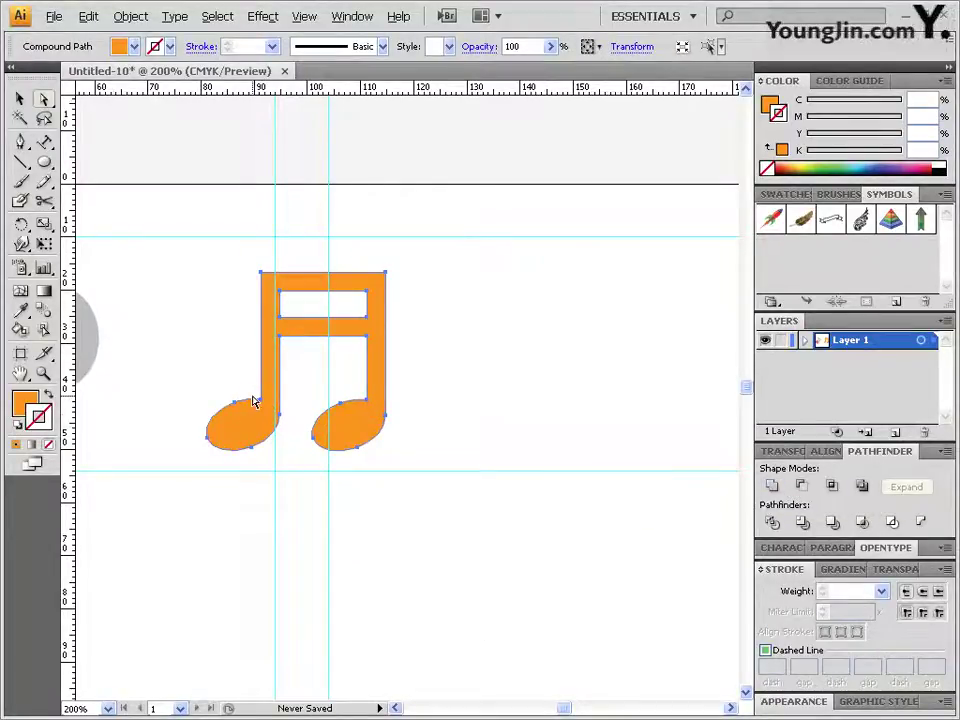
left_click_drag(253, 401, 418, 313)
left_click_drag(318, 447, 430, 345)
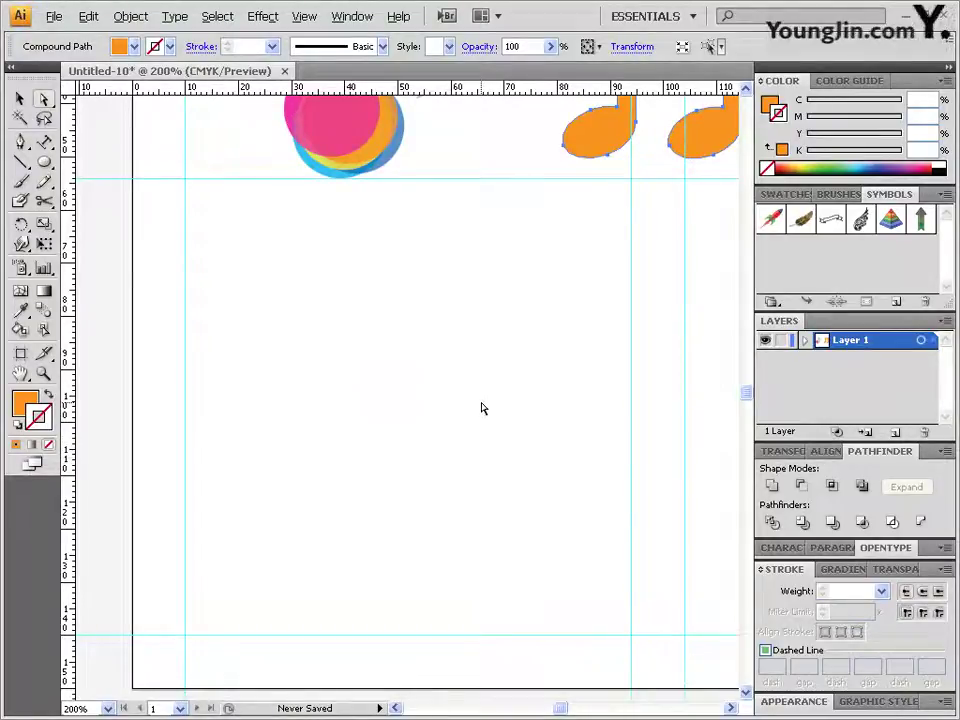
- Create a 60 × 80 mm rectangle below the notes and align its lower-left corner with the left and bottom margin guides
left_click_drag(44, 162, 100, 168)
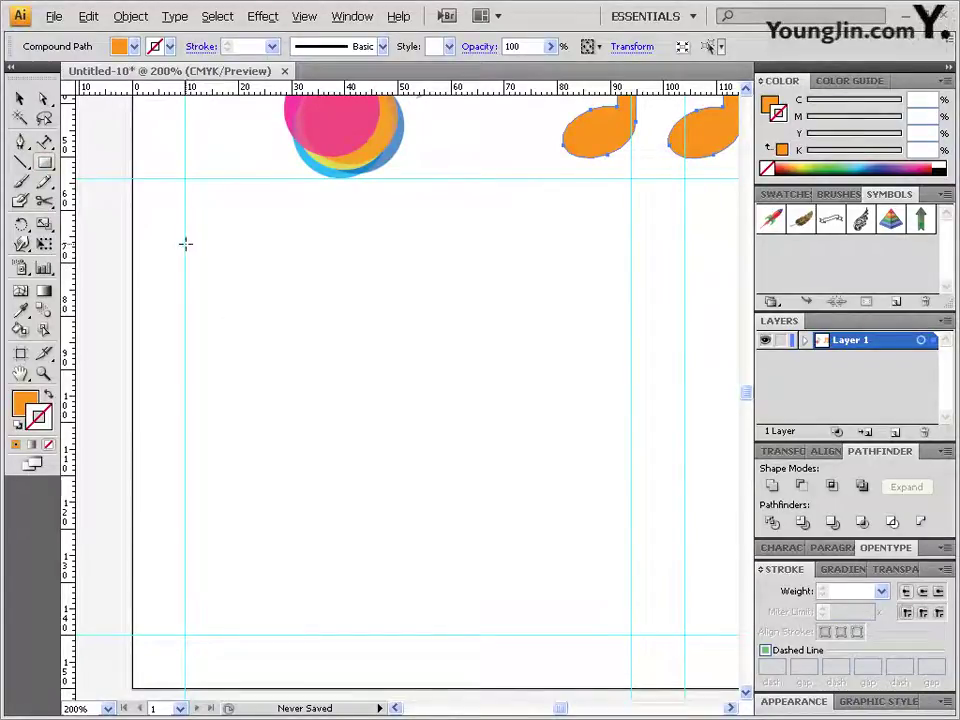
left_click(187, 250)
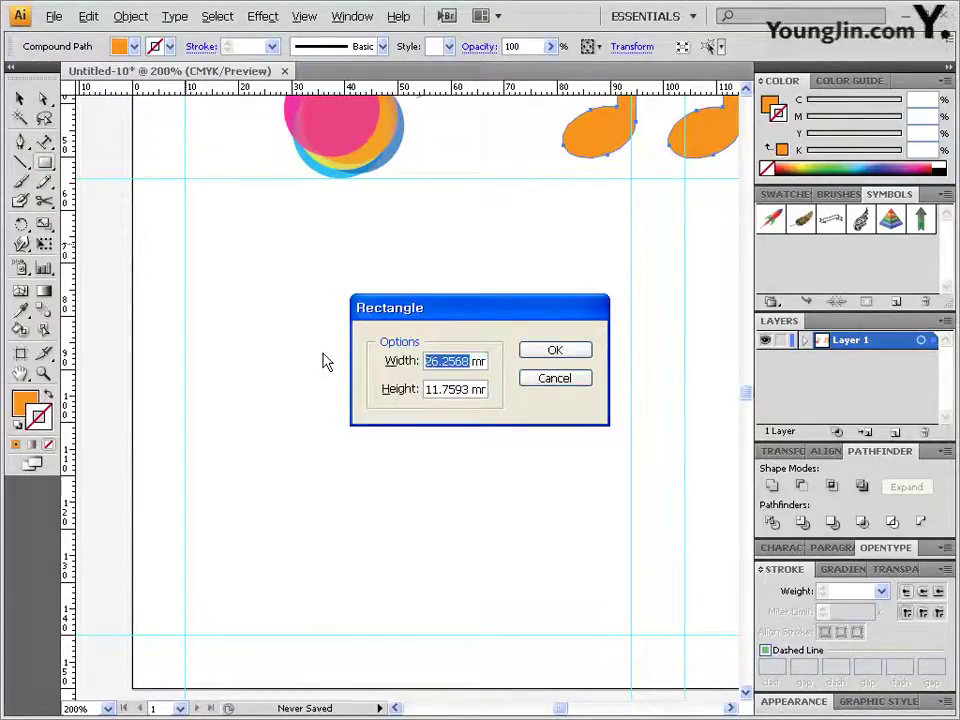
type("60")
key("Tab")
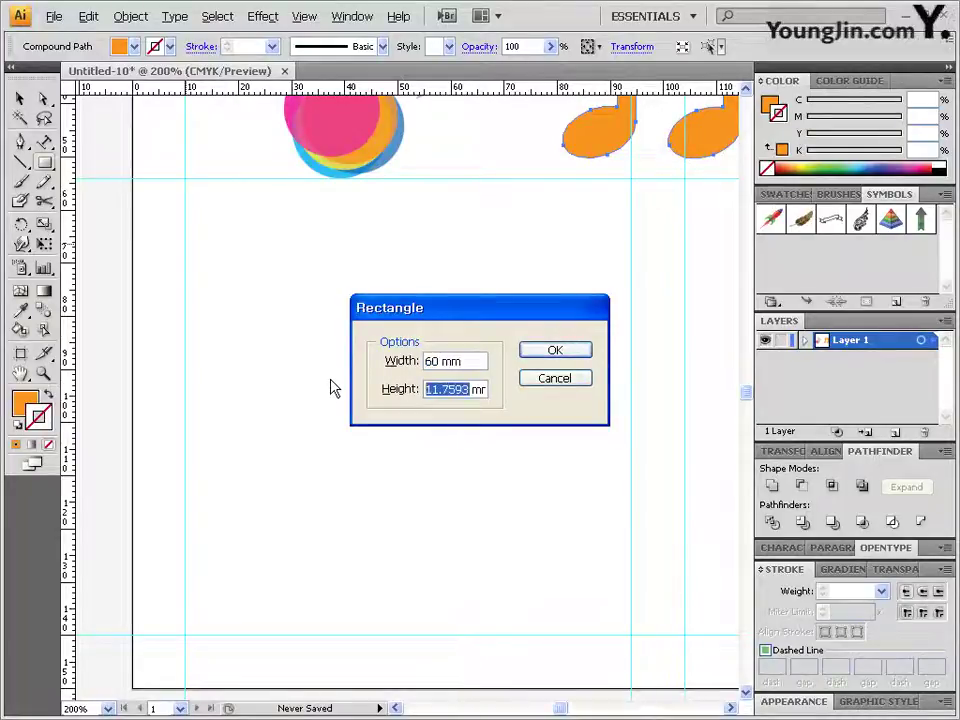
type("80")
left_click(555, 351)
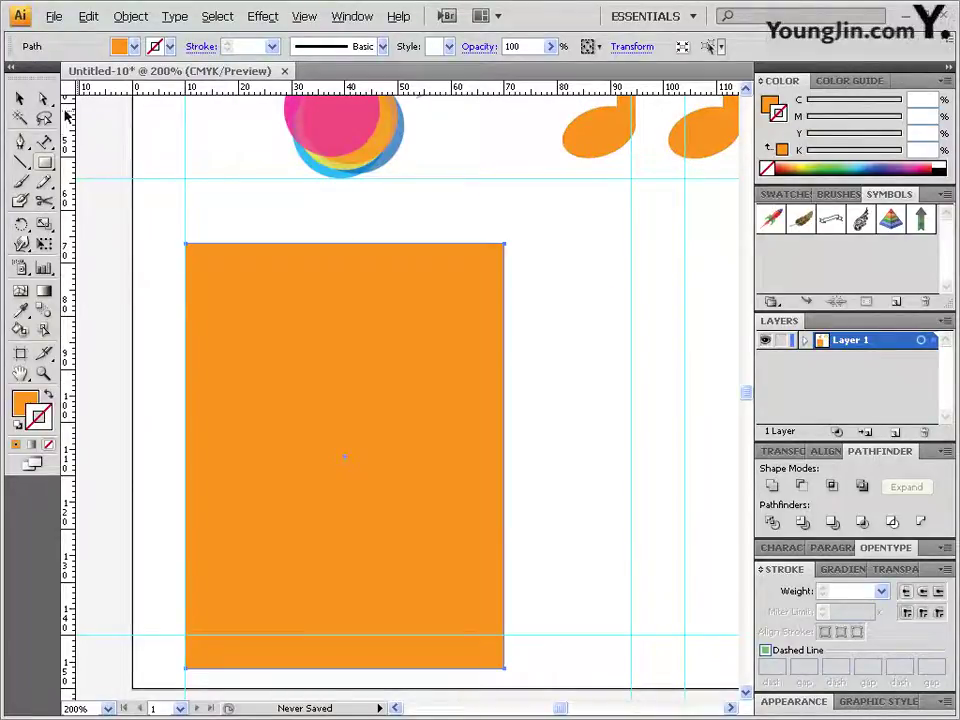
left_click(44, 98)
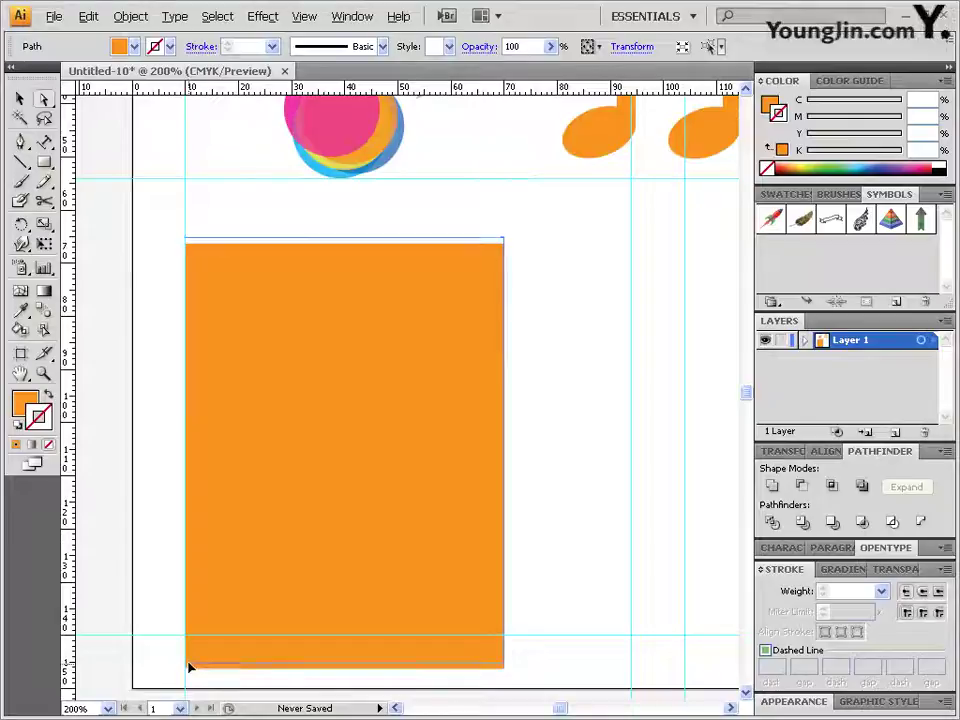
left_click_drag(190, 666, 189, 639)
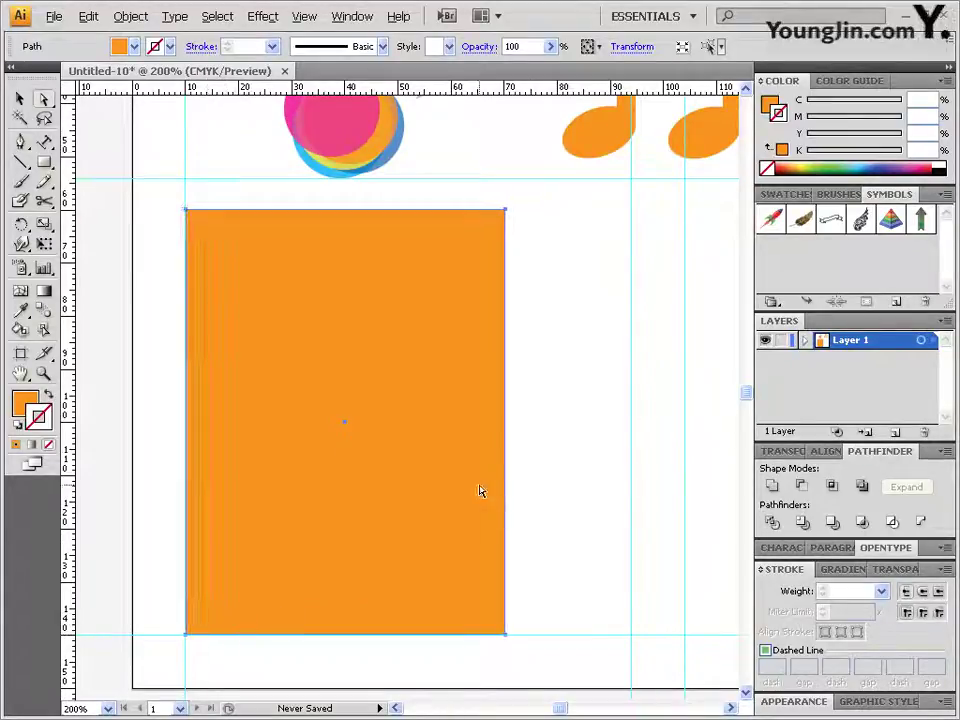
- Create a 20 × 80 mm rectangle beside the large one, with its right edge and base on the vertical and bottom guides
left_click(44, 162)
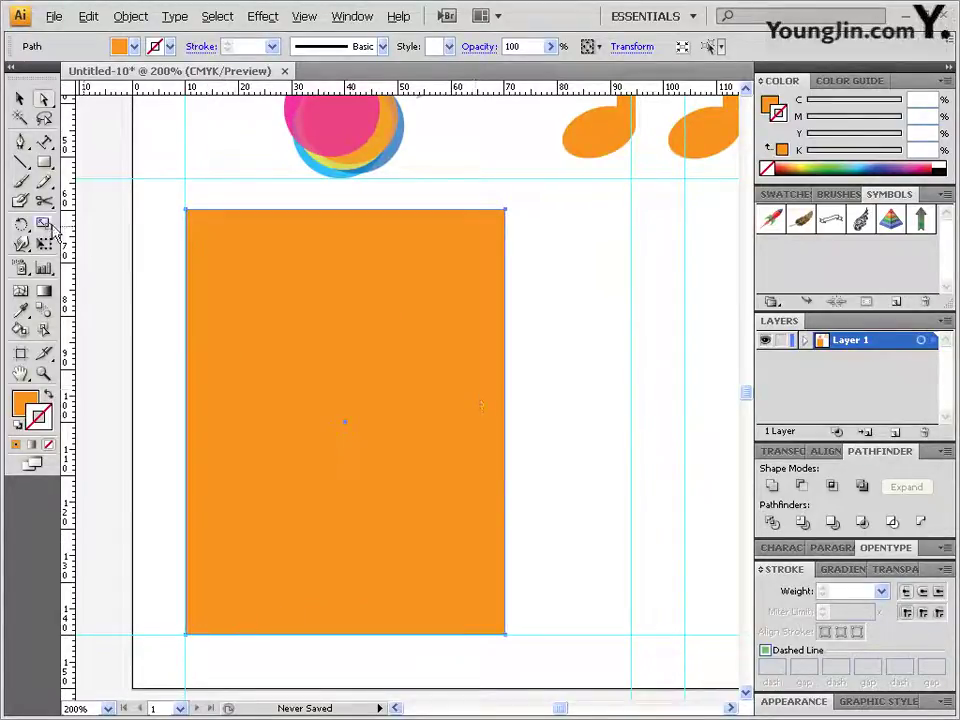
left_click(534, 213)
left_click(431, 361)
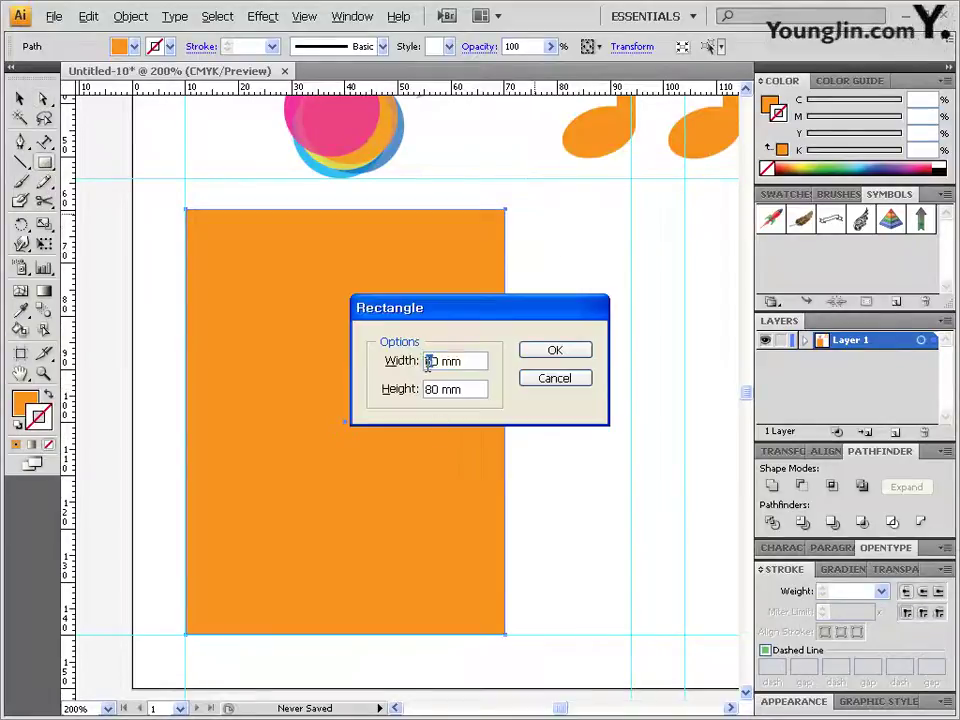
left_click(563, 358)
left_click(44, 98)
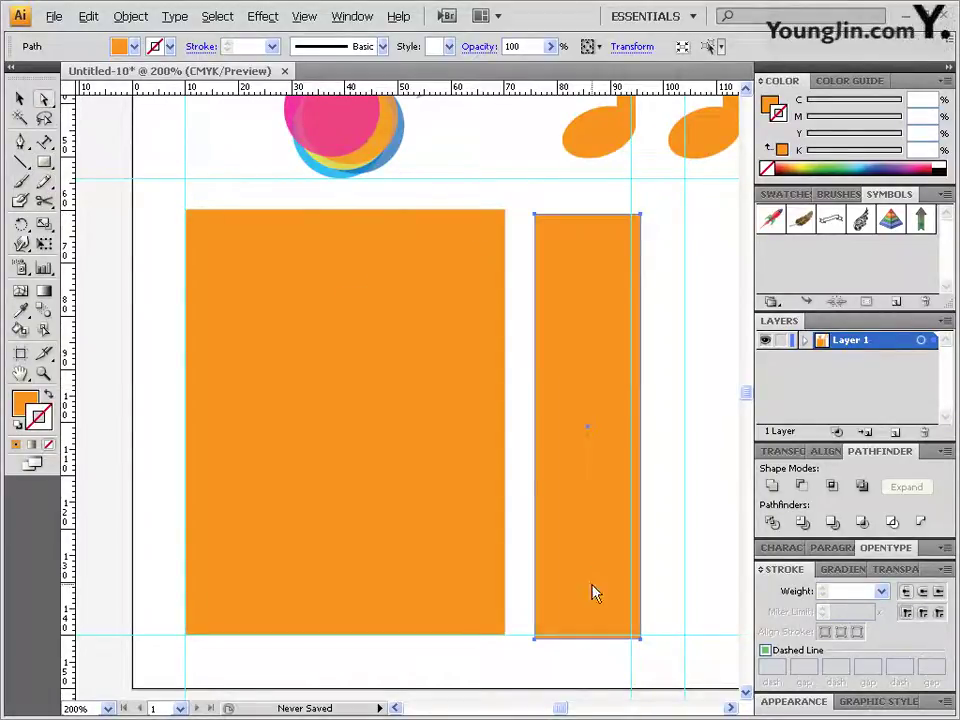
left_click_drag(593, 591, 584, 596)
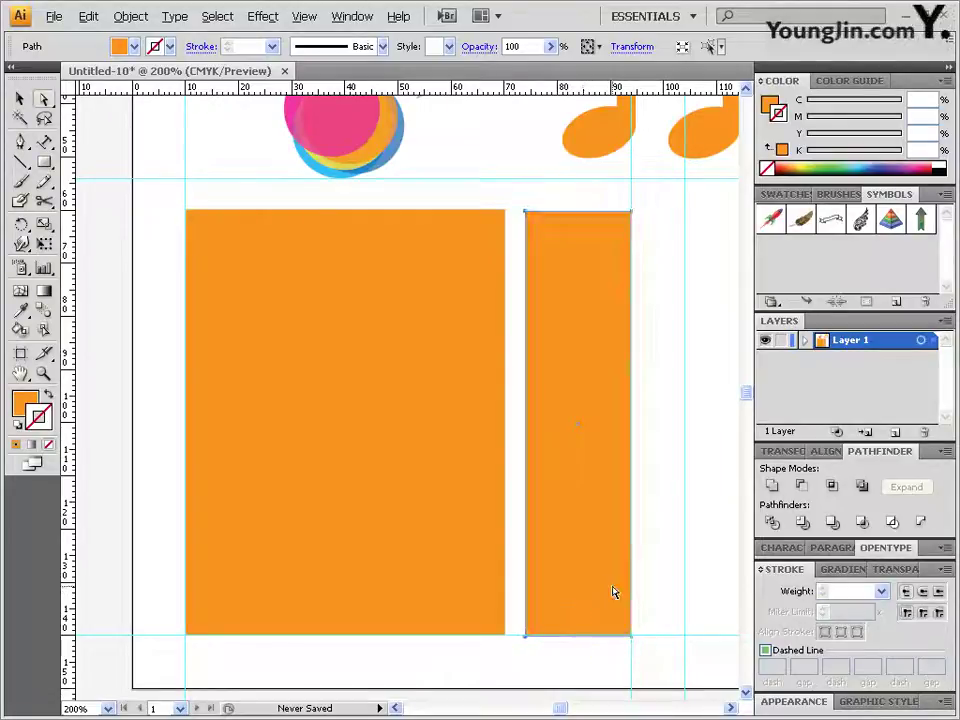
left_click(678, 584)
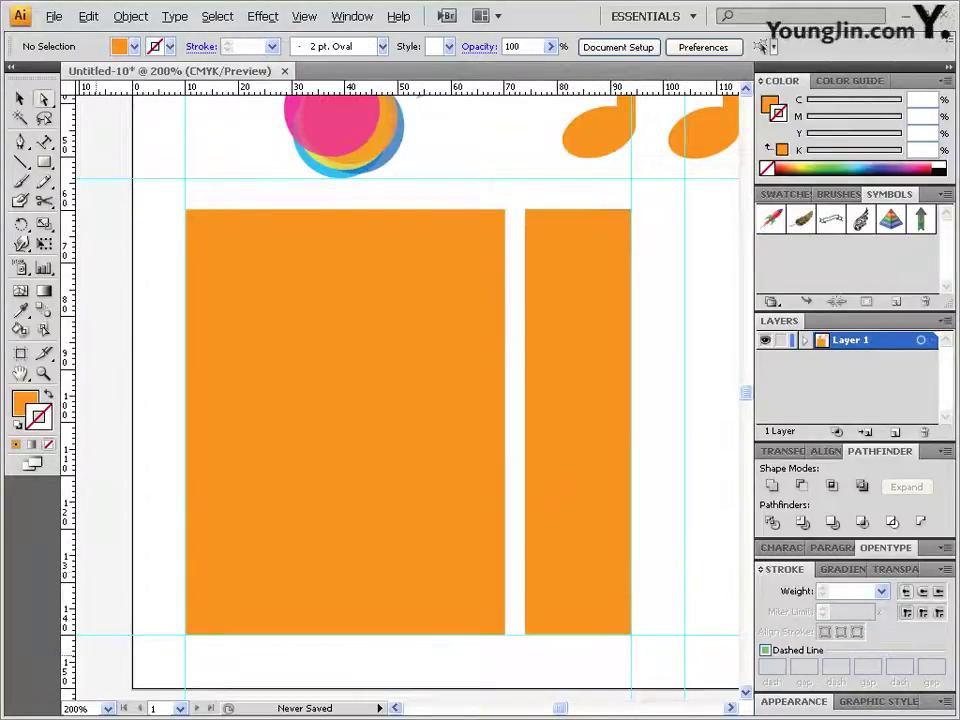
- Fill the large 60 × 80 mm rectangle with the white-to-black linear gradient
left_click(272, 366)
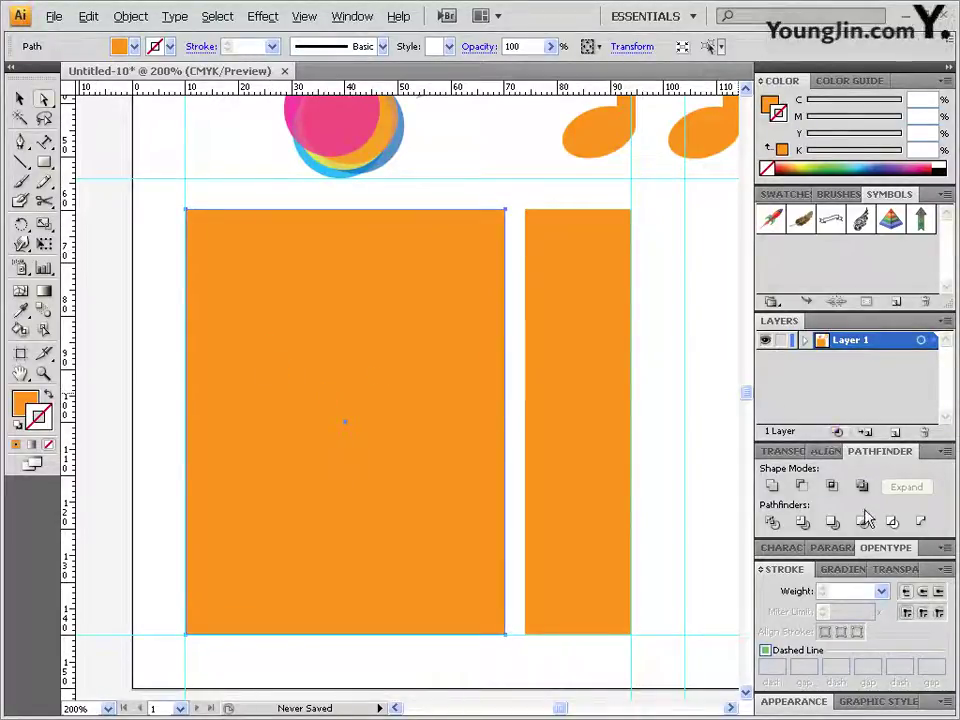
left_click(843, 569)
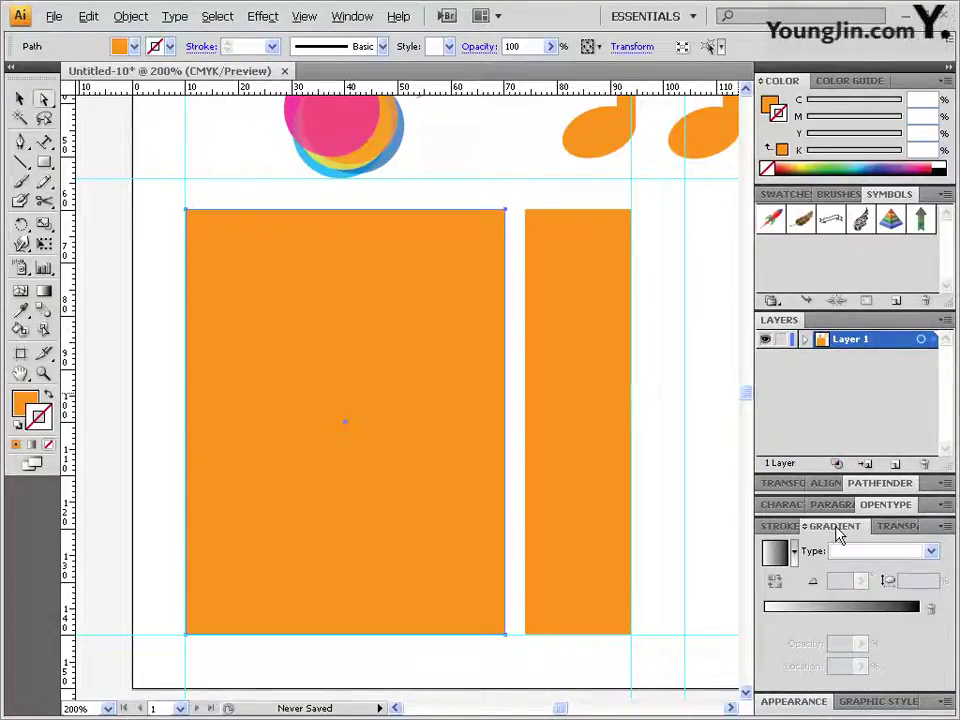
left_click(778, 552)
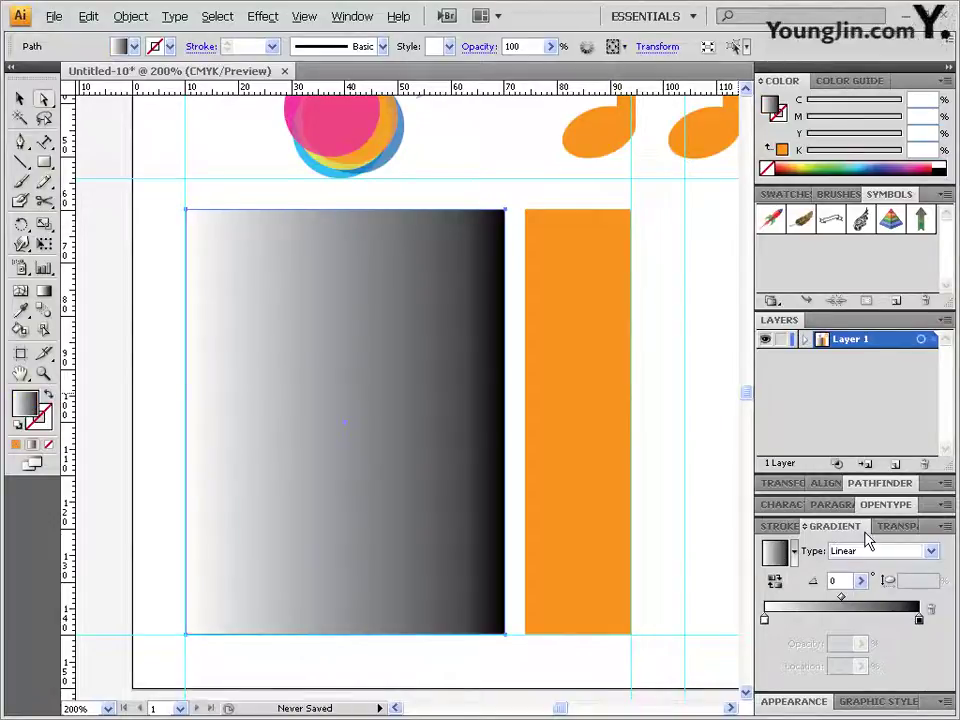
- Switch the gradient's start stop to CMYK colour and set its yellow to 50%
left_click(765, 620)
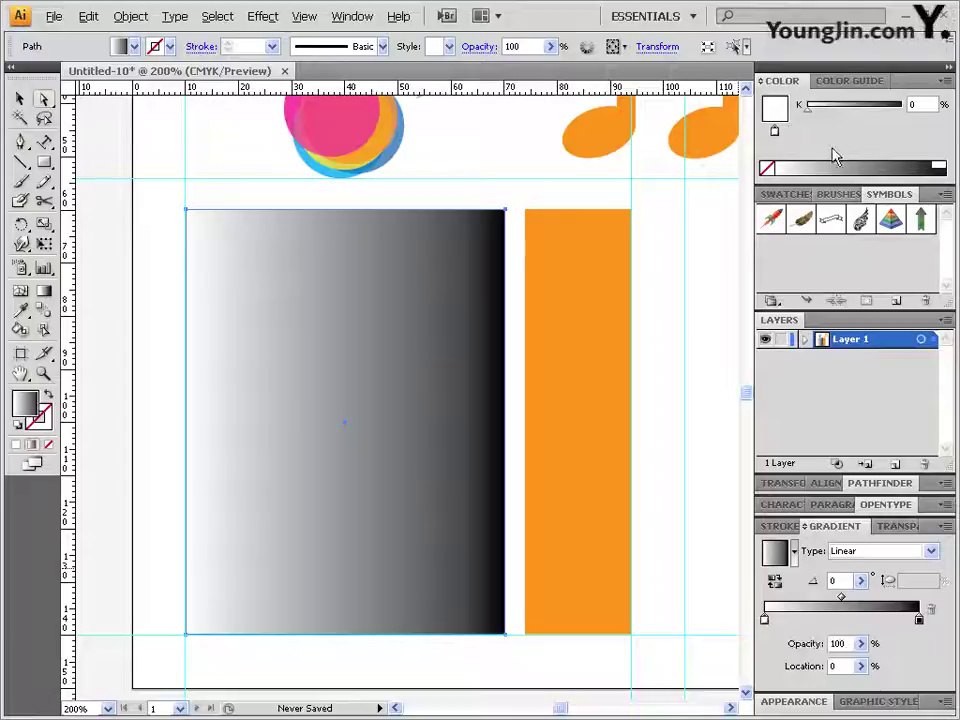
left_click(945, 81)
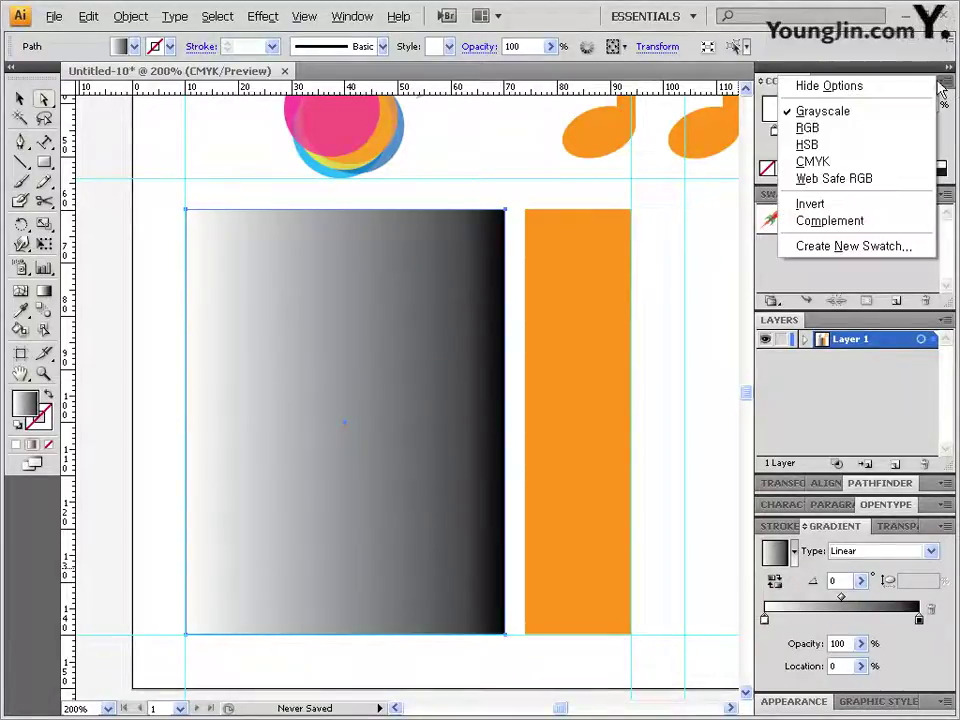
left_click(829, 162)
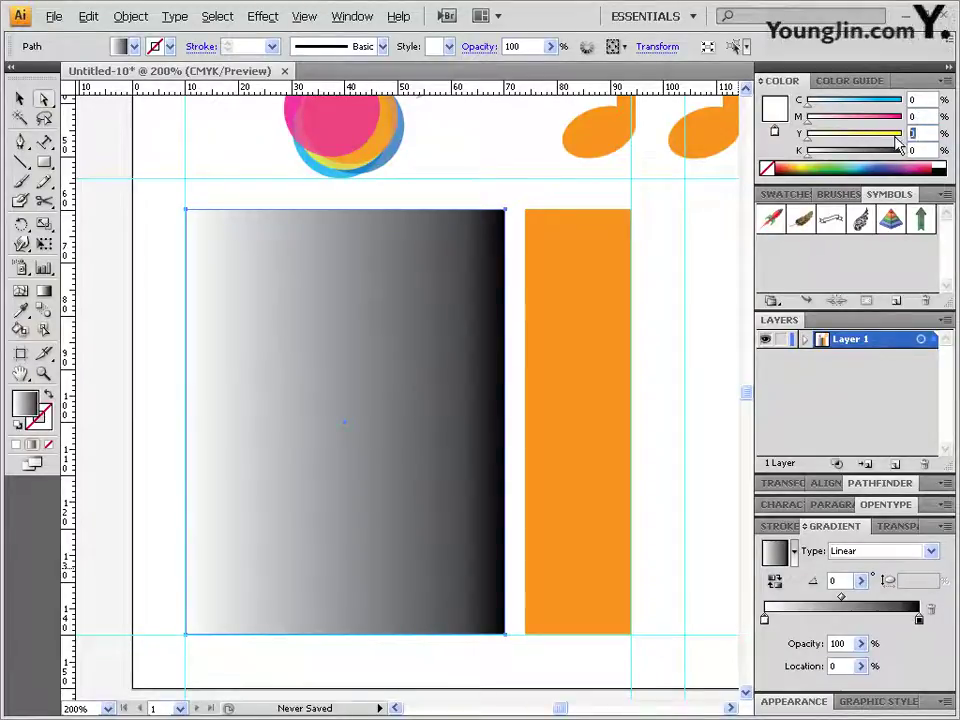
type("50")
key("Return")
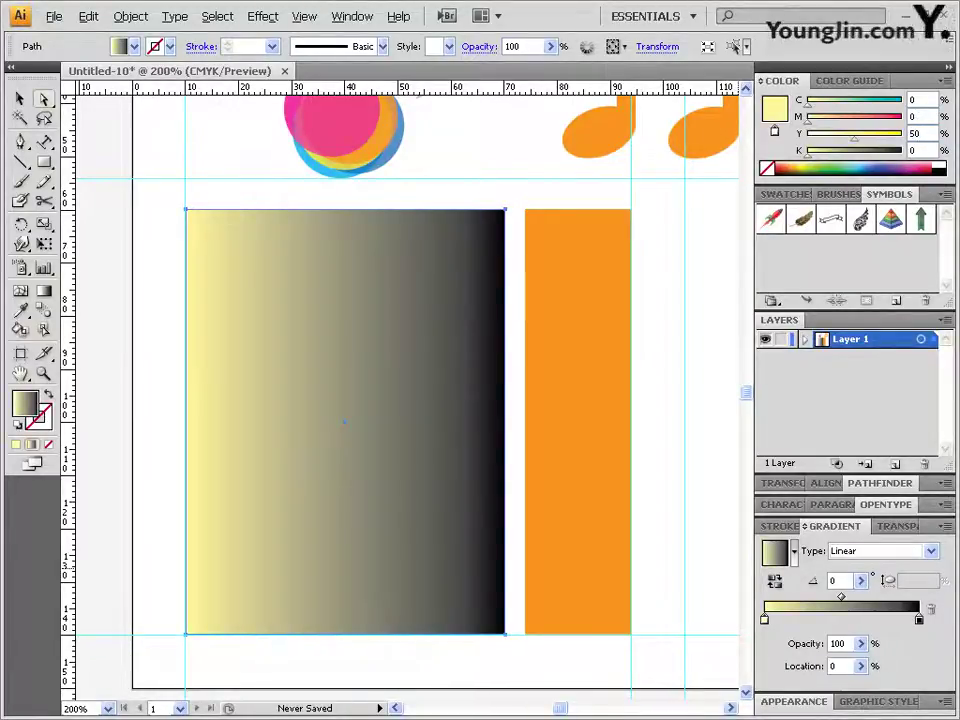
- Add a middle gradient stop at 50% location and make it white by setting yellow and black to 0%
left_click(845, 621)
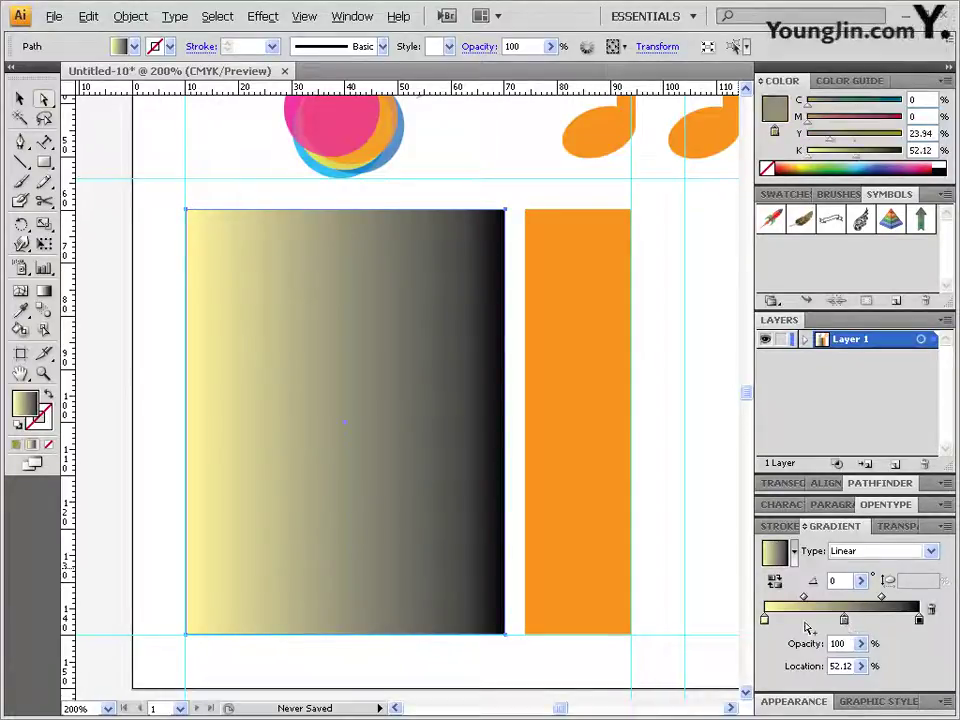
double_click(848, 665)
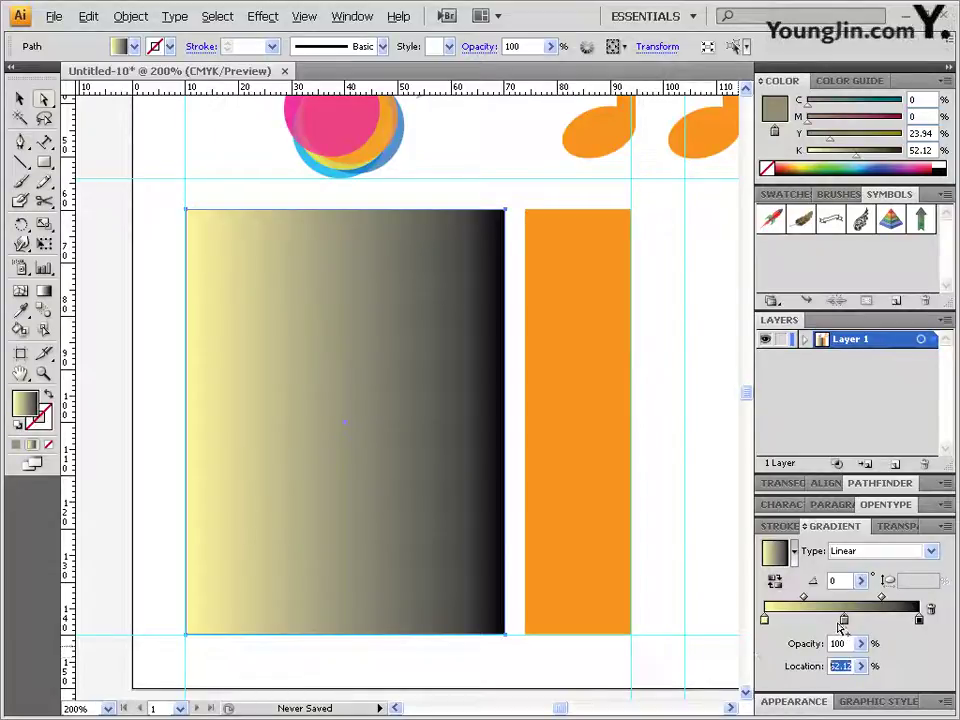
type("50")
key("Return")
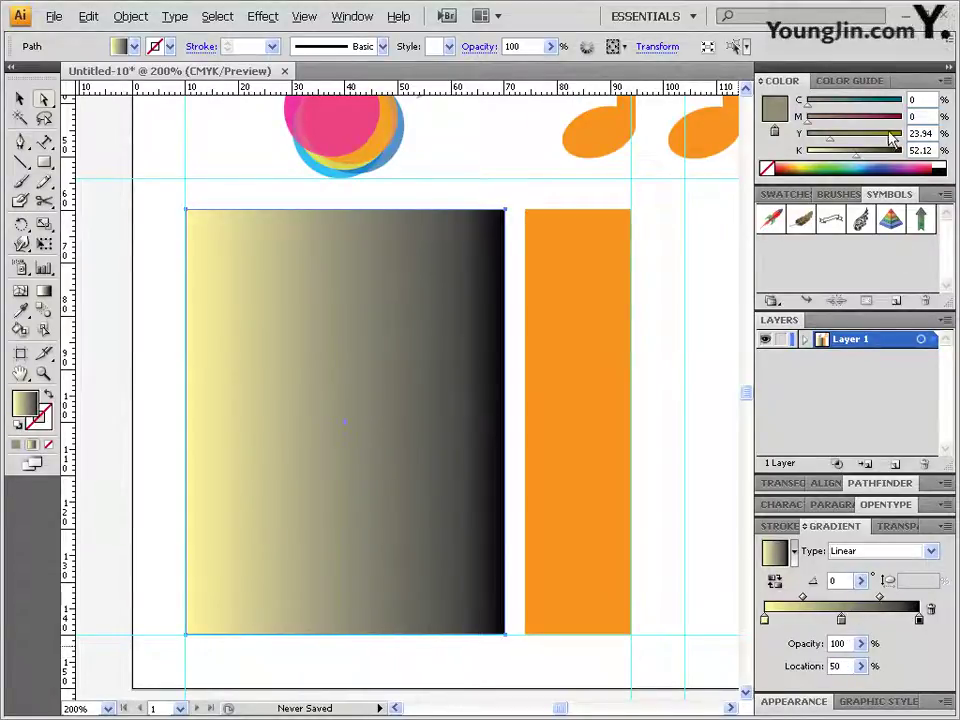
double_click(920, 133)
type("0")
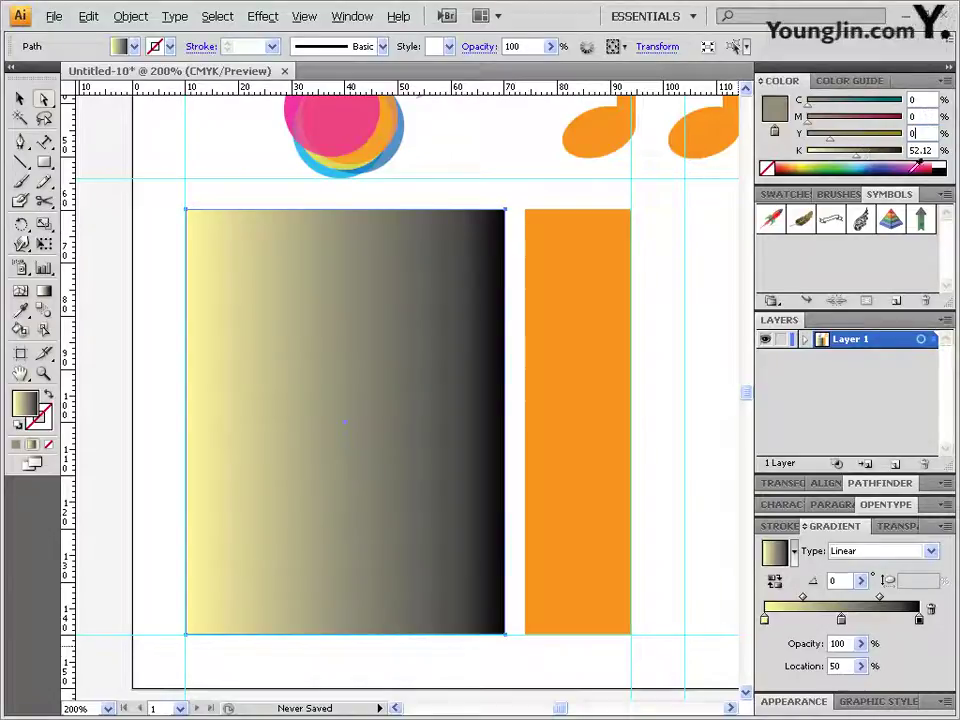
type("0")
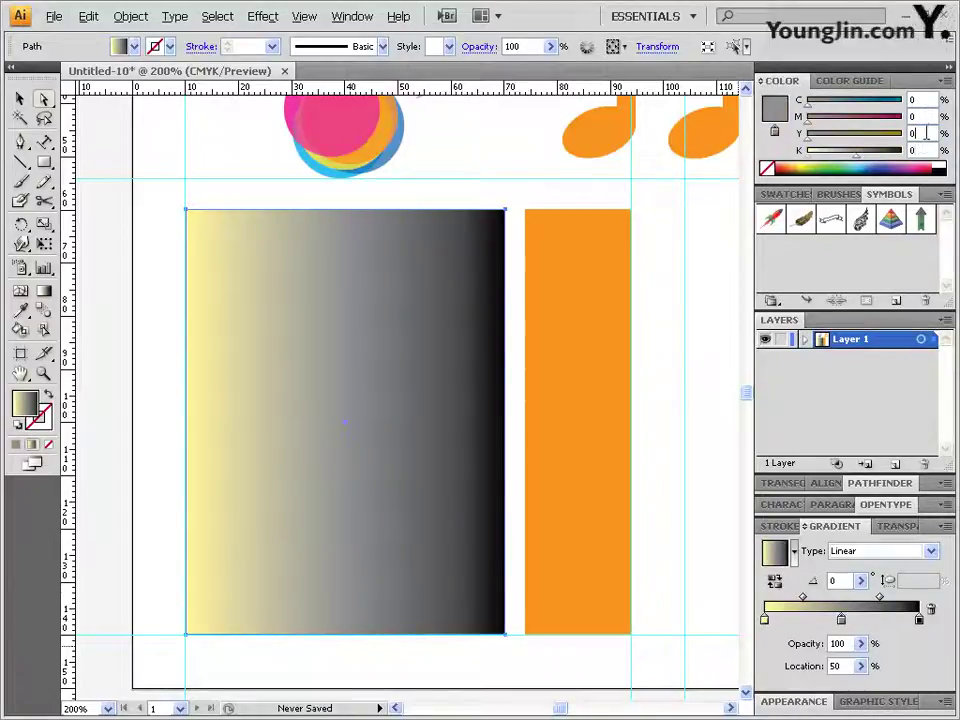
key("Return")
- Remove the black end stop from the gradient and select the pale yellow start stop
left_click(919, 619)
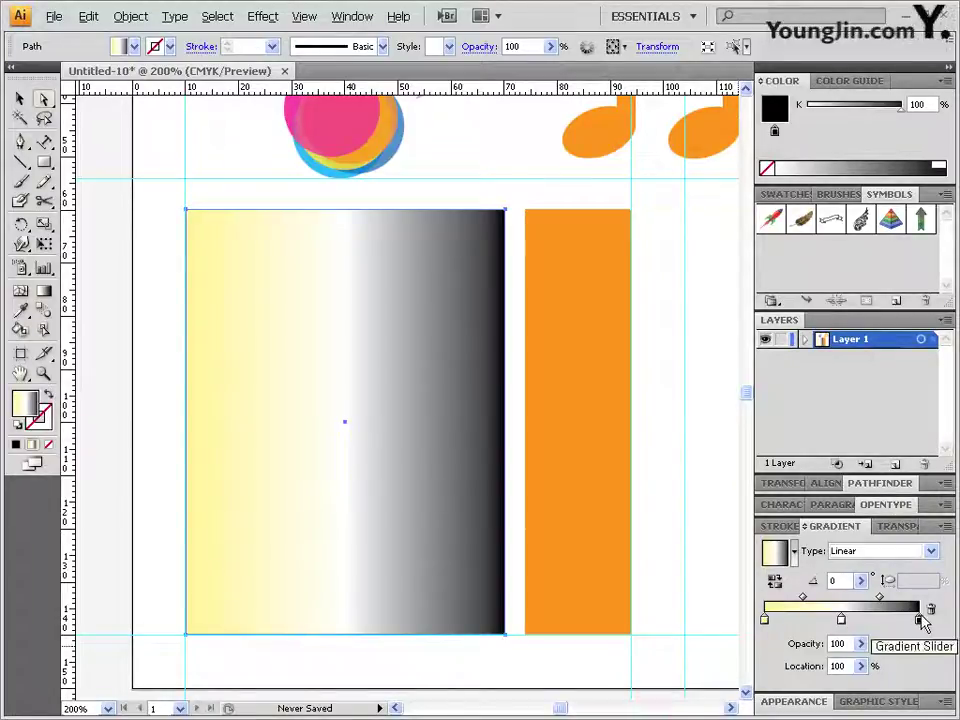
left_click_drag(920, 620, 915, 680)
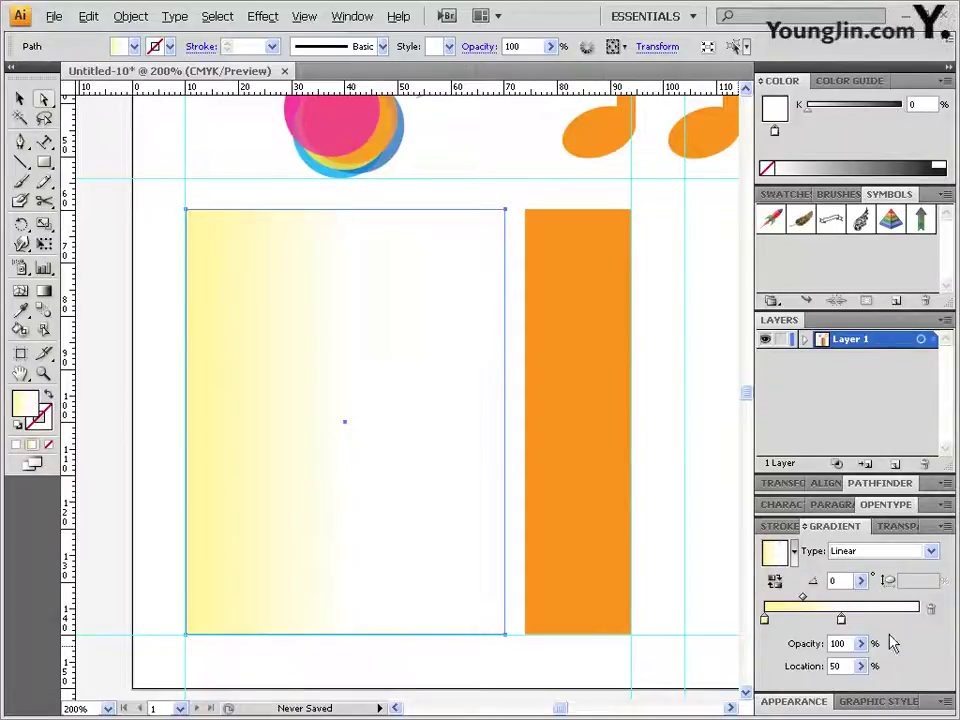
left_click(766, 621)
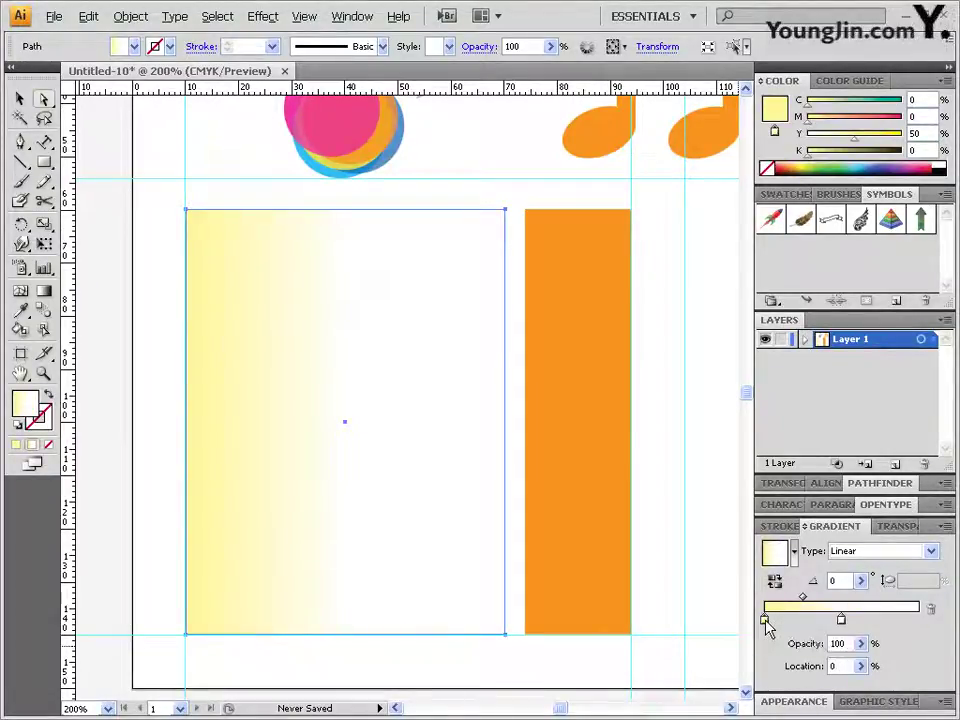
- Duplicate the pale yellow stop to 100% location and run the gradient diagonally from the rectangle's lower-left to its upper-right corner
left_click_drag(766, 622, 921, 623)
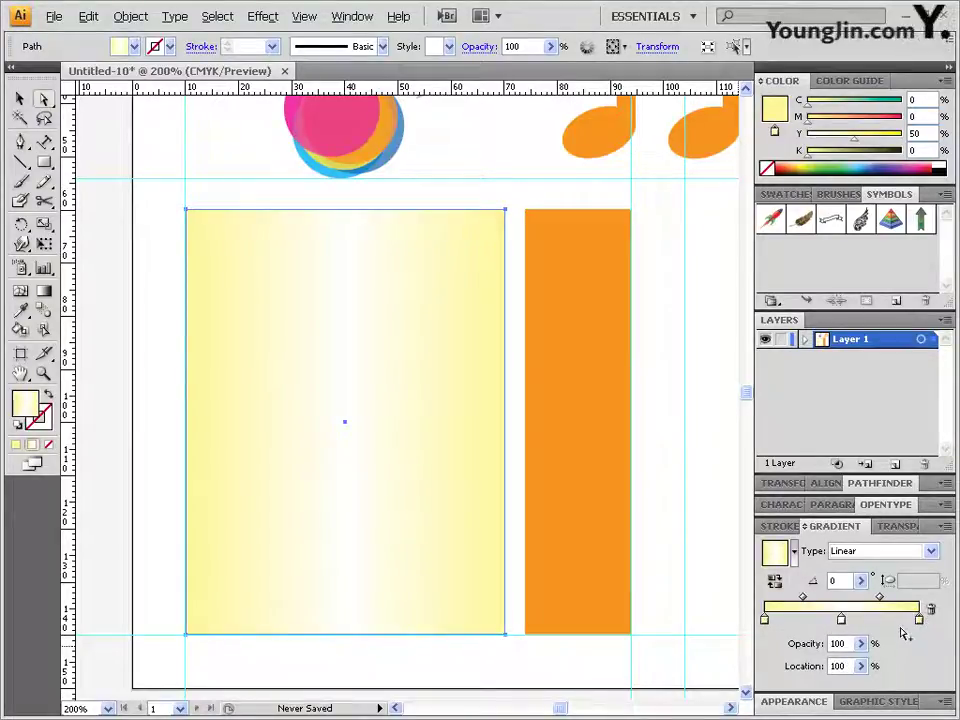
left_click(44, 292)
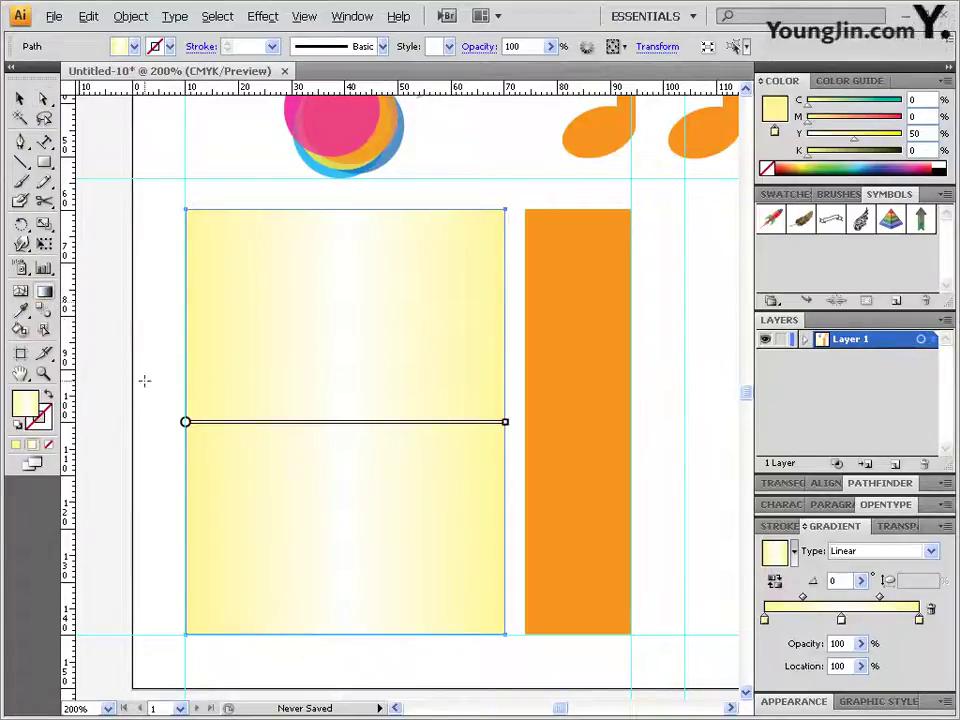
mouse_move(185, 636)
left_mouse_down()
mouse_move(354, 349)
mouse_move(505, 216)
left_mouse_up()
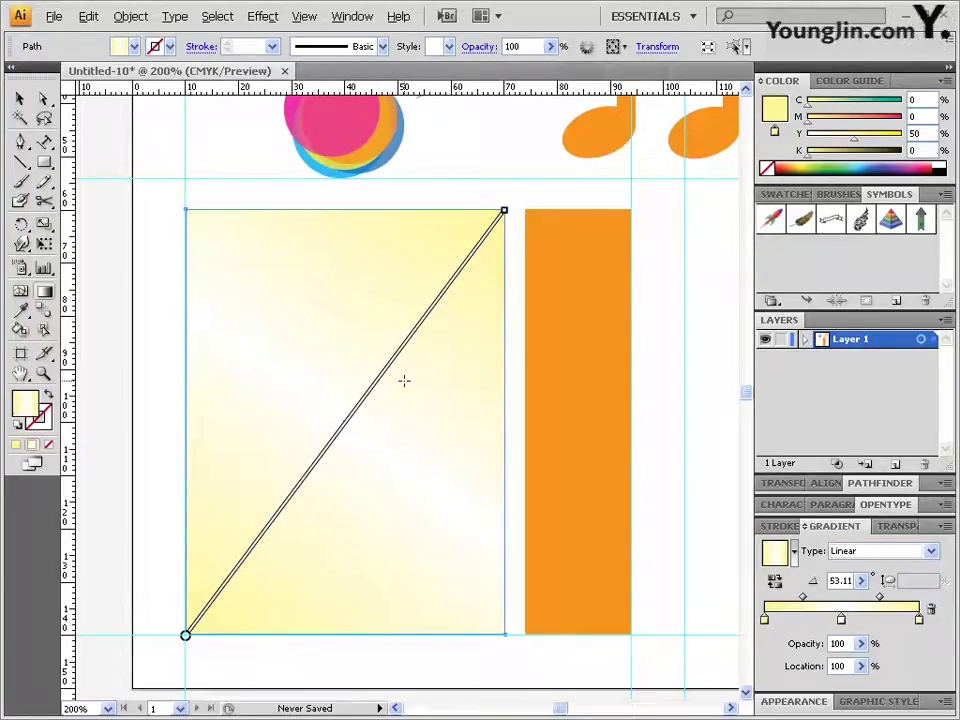
- Give the large gradient rectangle a 1 pt light grey stroke with black set to 20%
left_click(42, 420)
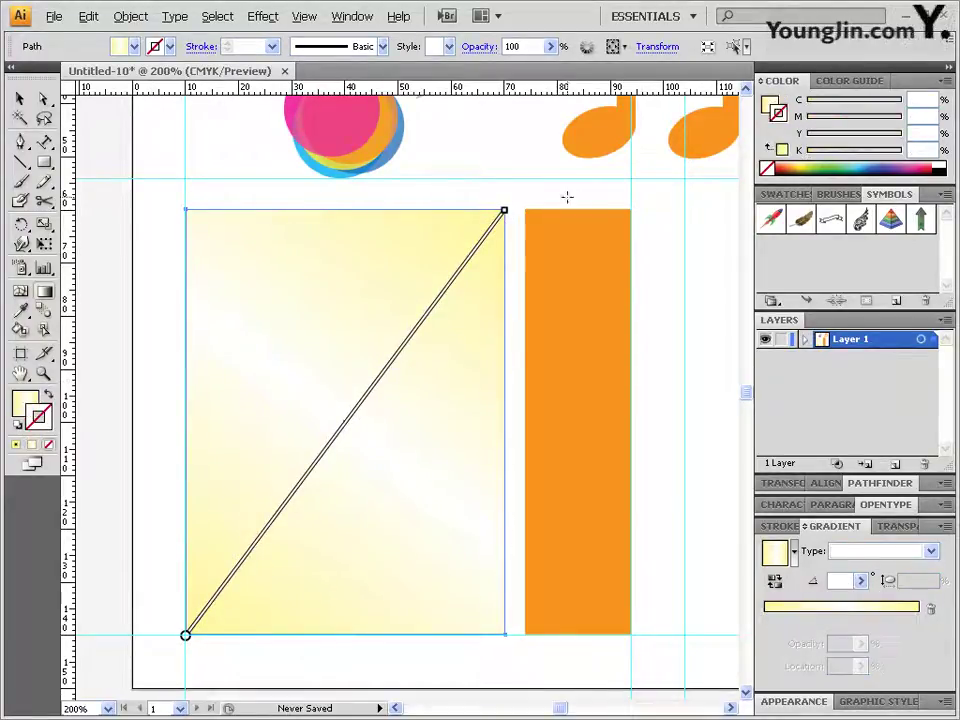
left_click(945, 164)
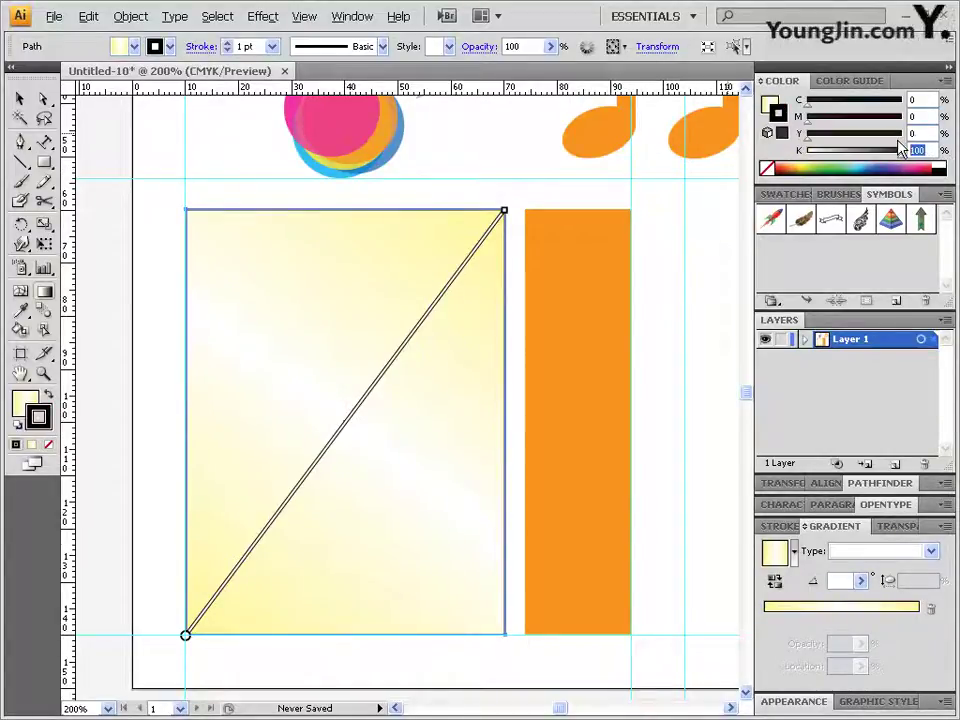
type("20")
key("Return")
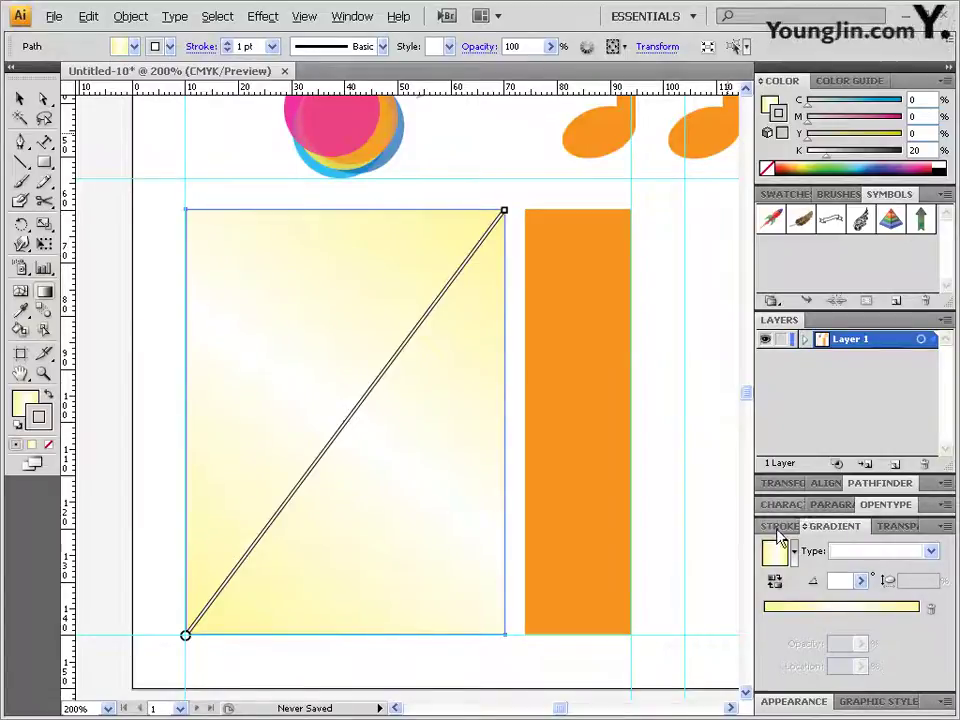
left_click(781, 527)
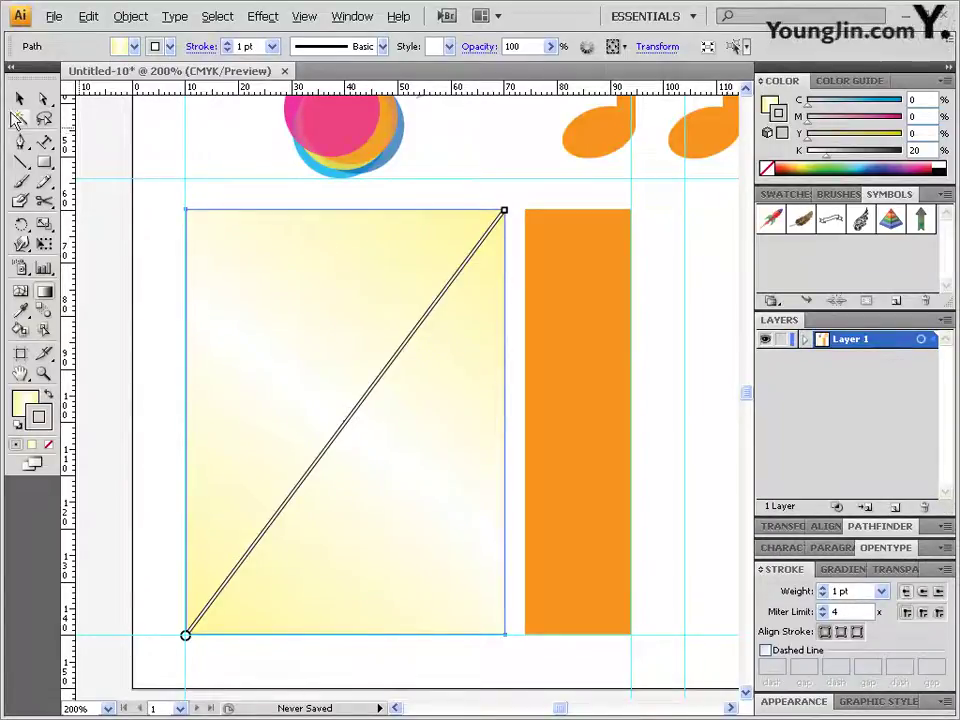
key("ctrl+z")
key("ctrl+z")
left_click(658, 336)
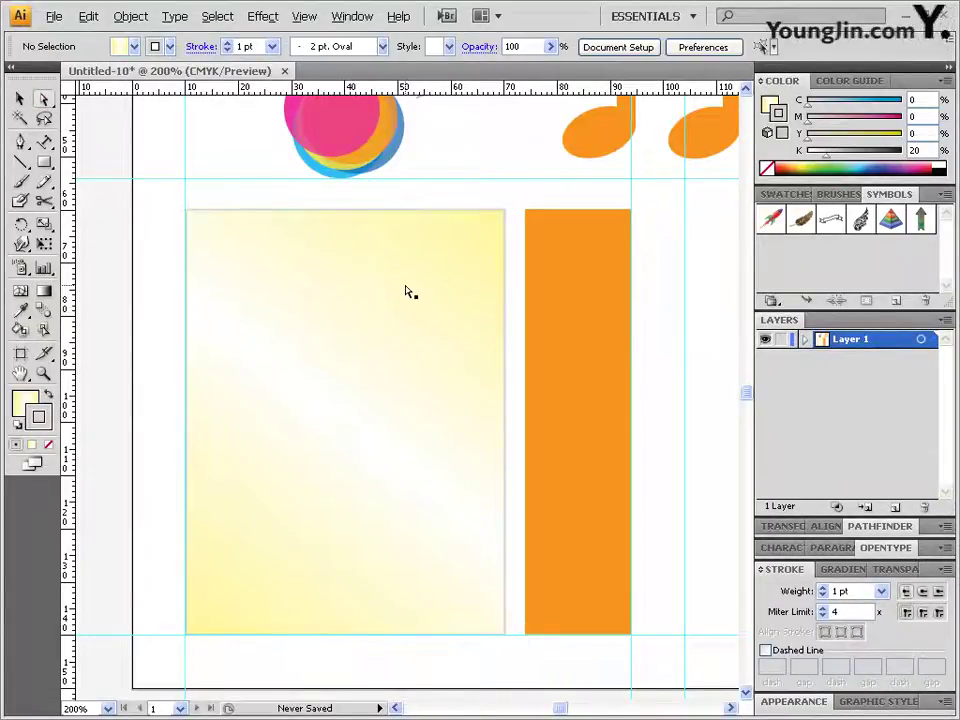
left_click(377, 289)
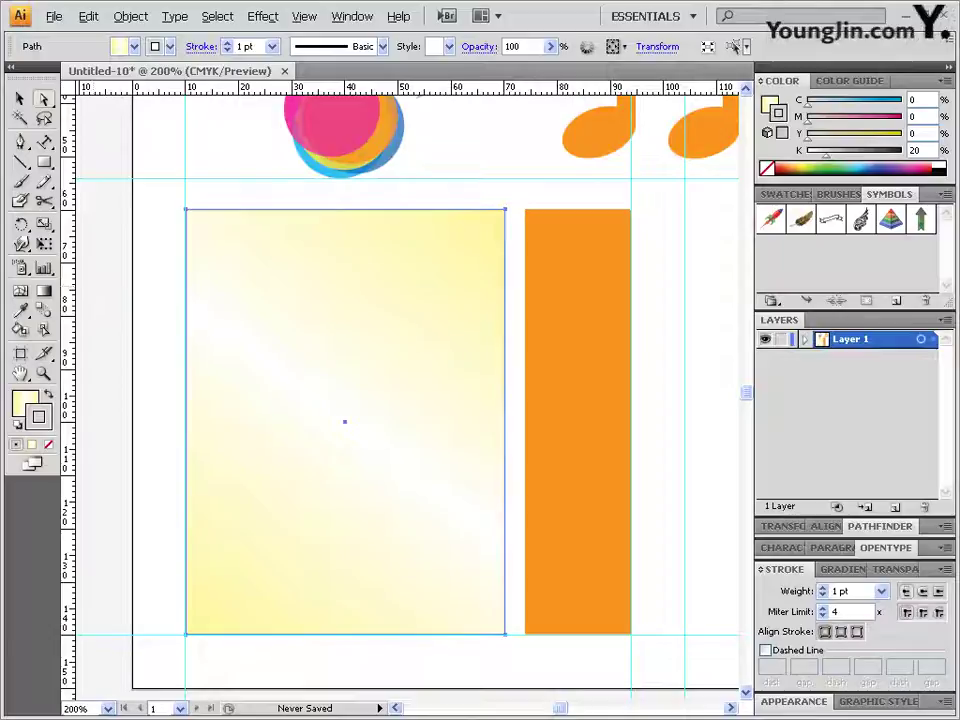
- Set the narrow rectangle's fill to 0% magenta and 40% yellow
left_click(565, 378)
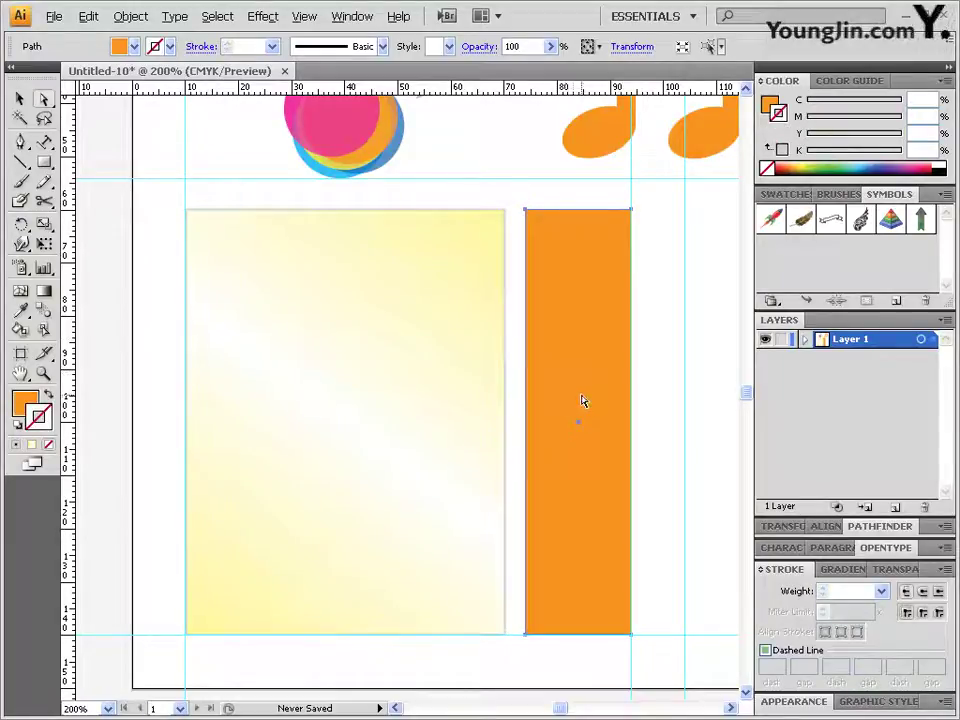
left_click(880, 118)
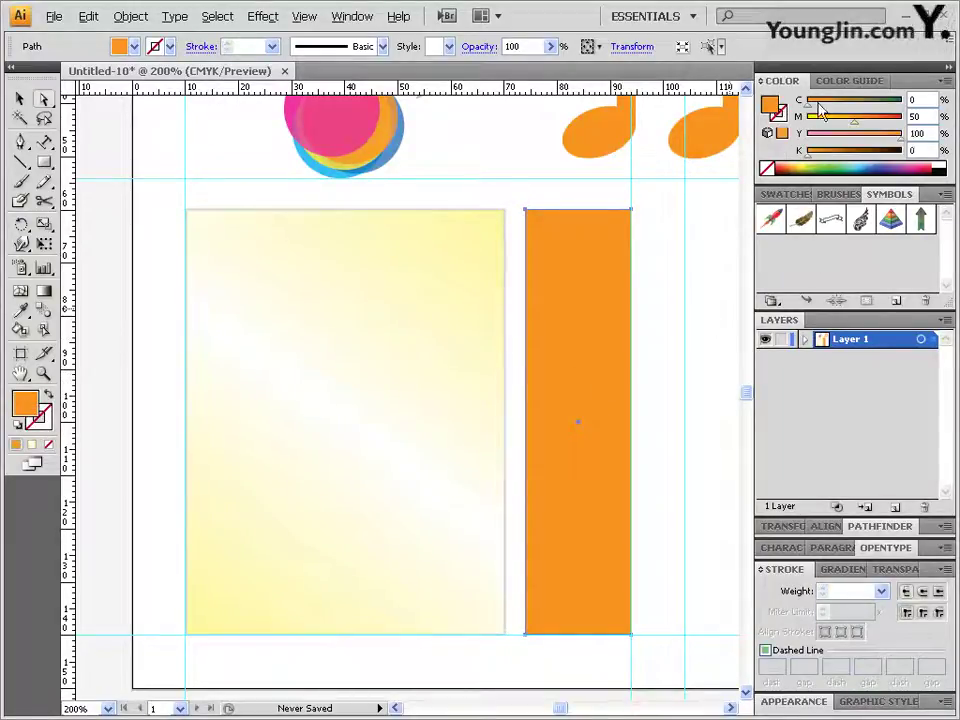
type("00")
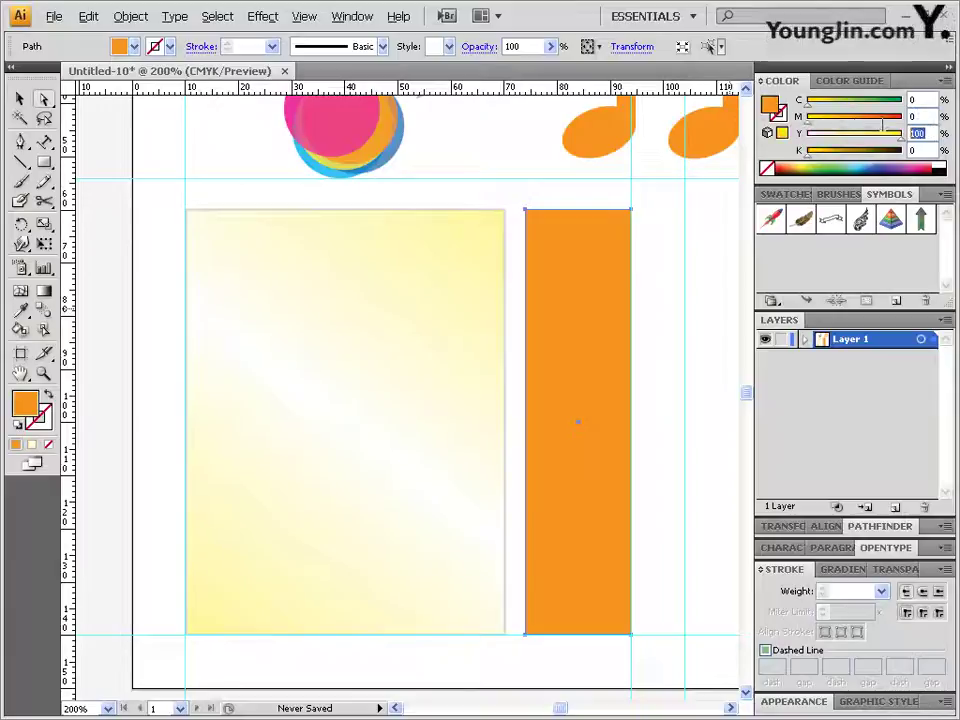
key("Tab")
key("Return")
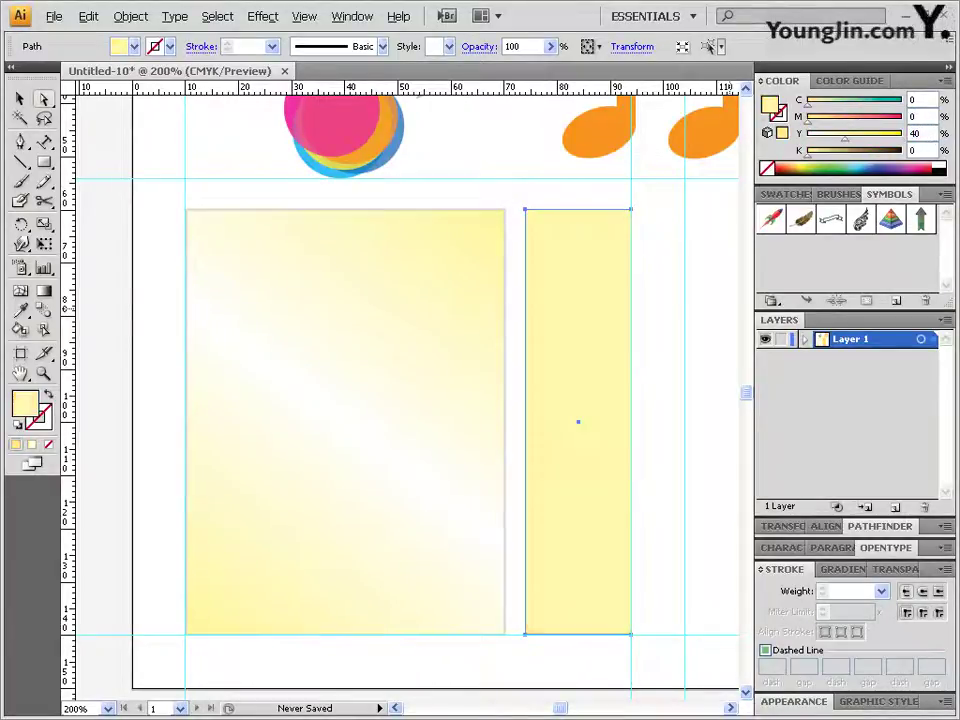
- Give the narrow rectangle a 1 pt light grey stroke with black set to 20%
key("x")
left_click(948, 166)
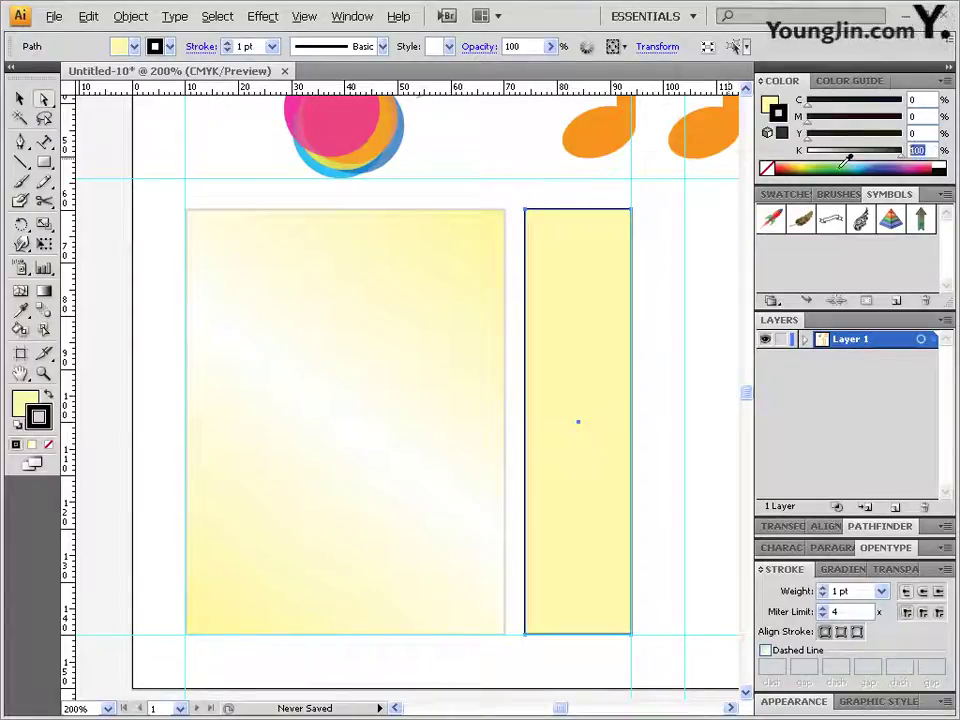
left_click_drag(848, 158, 826, 157)
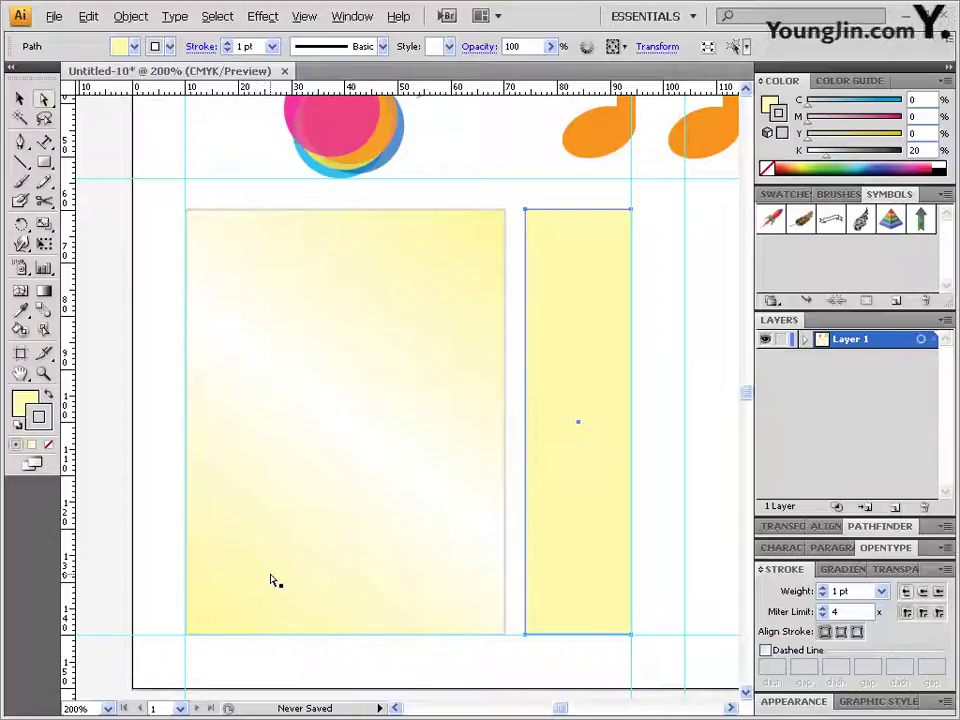
- Copy the grey music note with coloured circles and paste it over the two yellow rectangles
left_click_drag(366, 424, 368, 466)
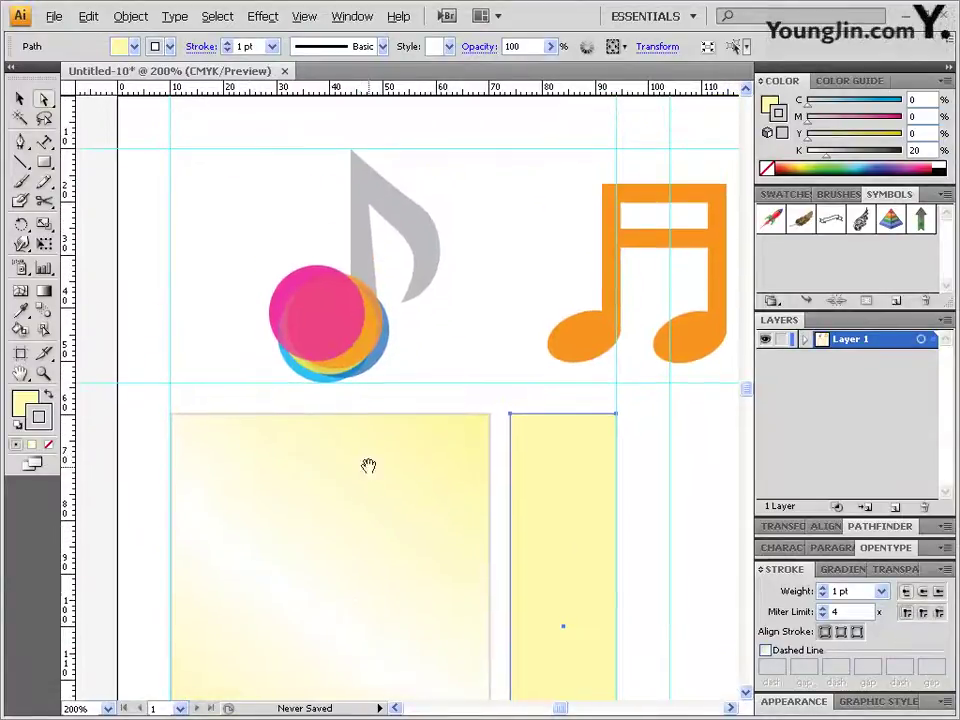
left_click_drag(242, 123, 473, 397)
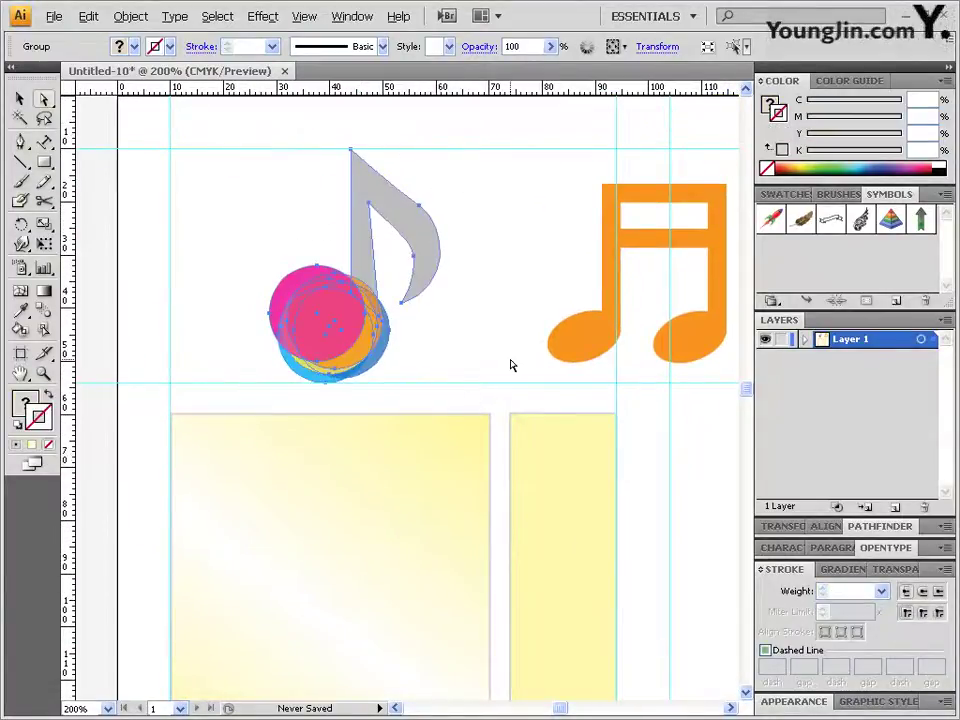
key("v")
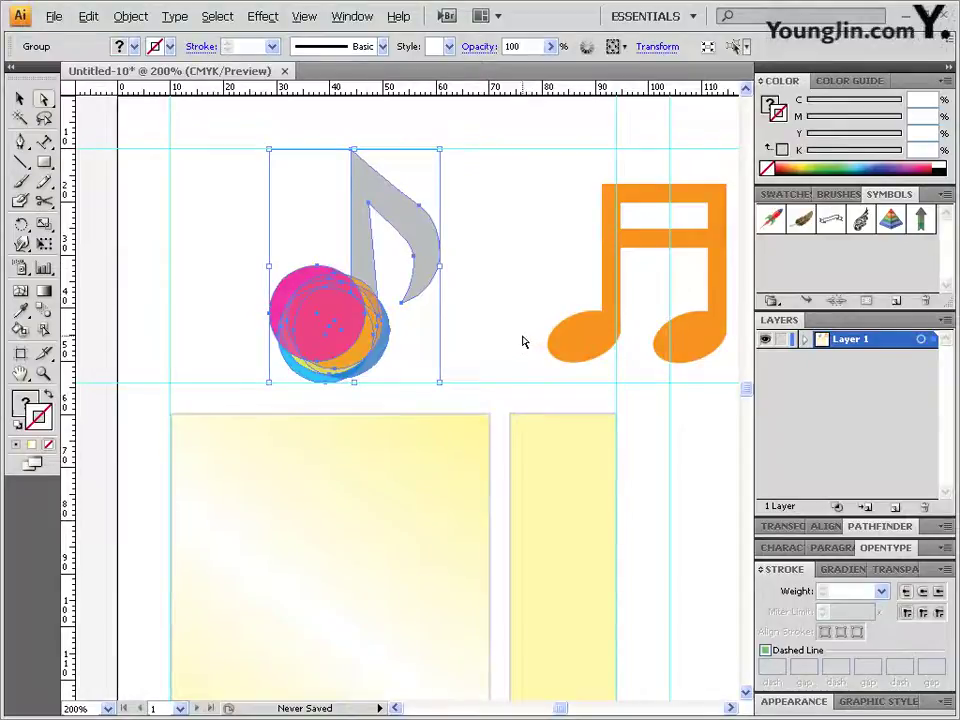
left_click(89, 16)
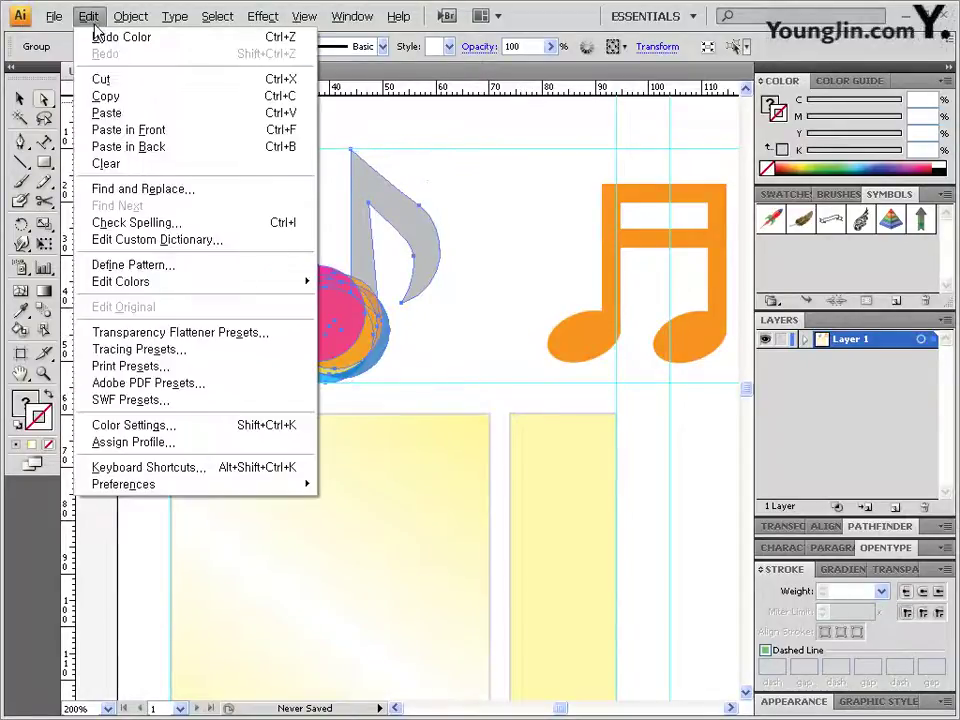
left_click(122, 101)
left_click(422, 358)
left_click_drag(450, 489, 403, 313)
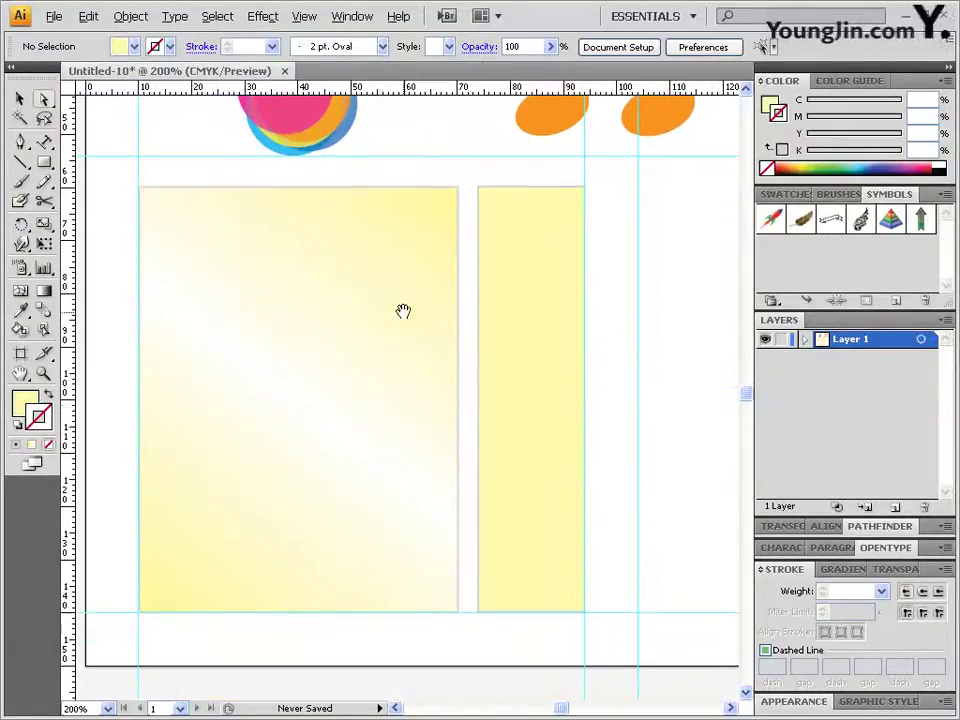
scroll(461, 354, "down", 2)
key("ctrl+v")
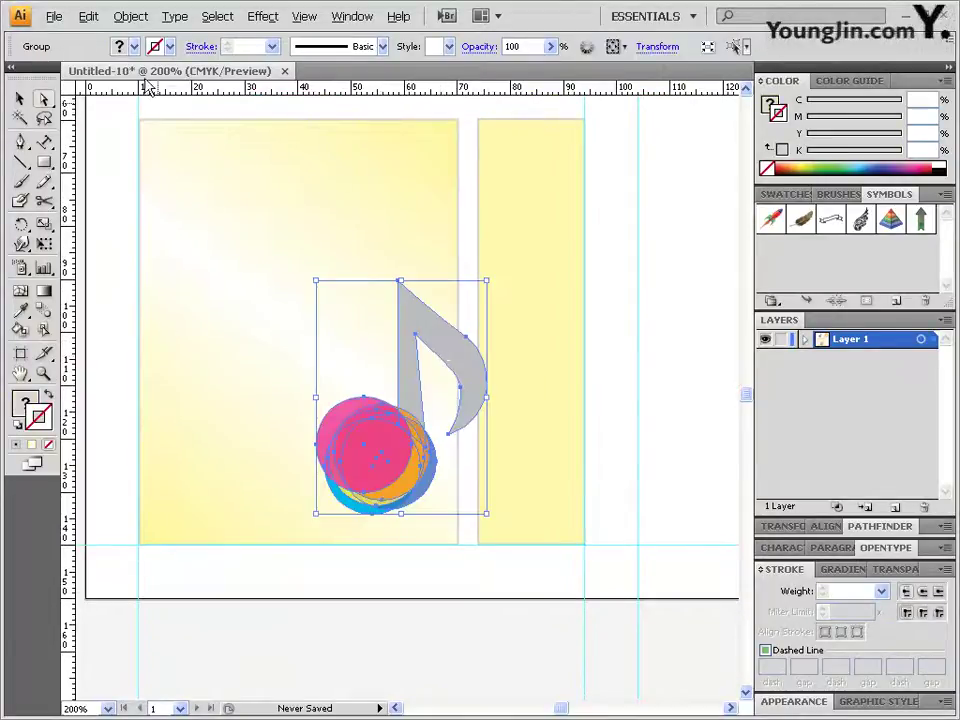
- Make a small note copy about 8 mm tall near the large rectangle's lower-left corner, keeping a full-size pasted copy
left_click(87, 17)
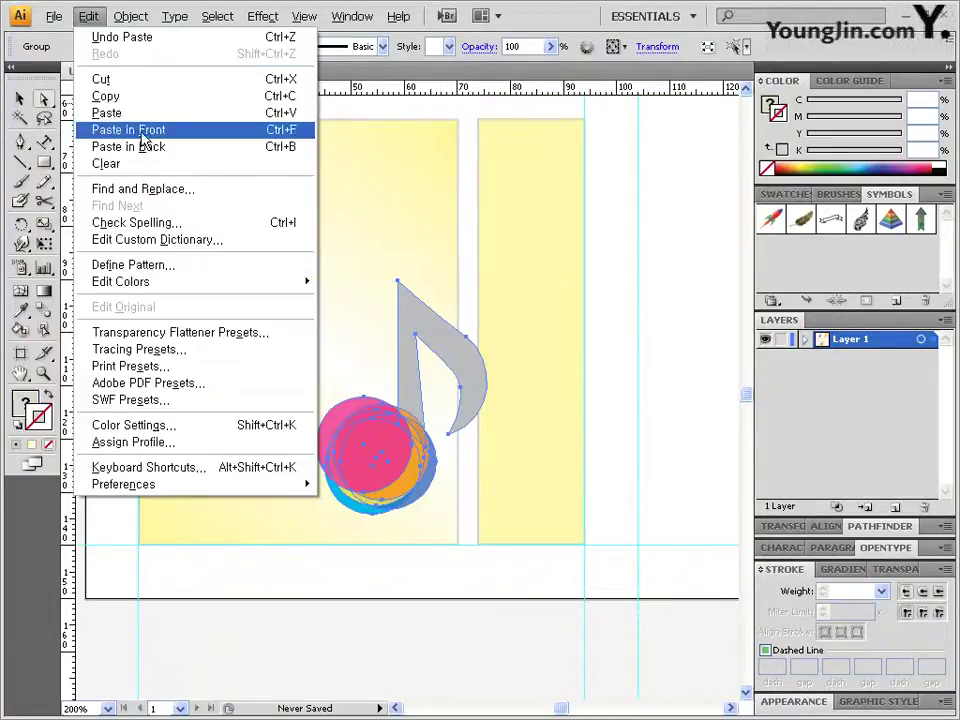
left_click(19, 99)
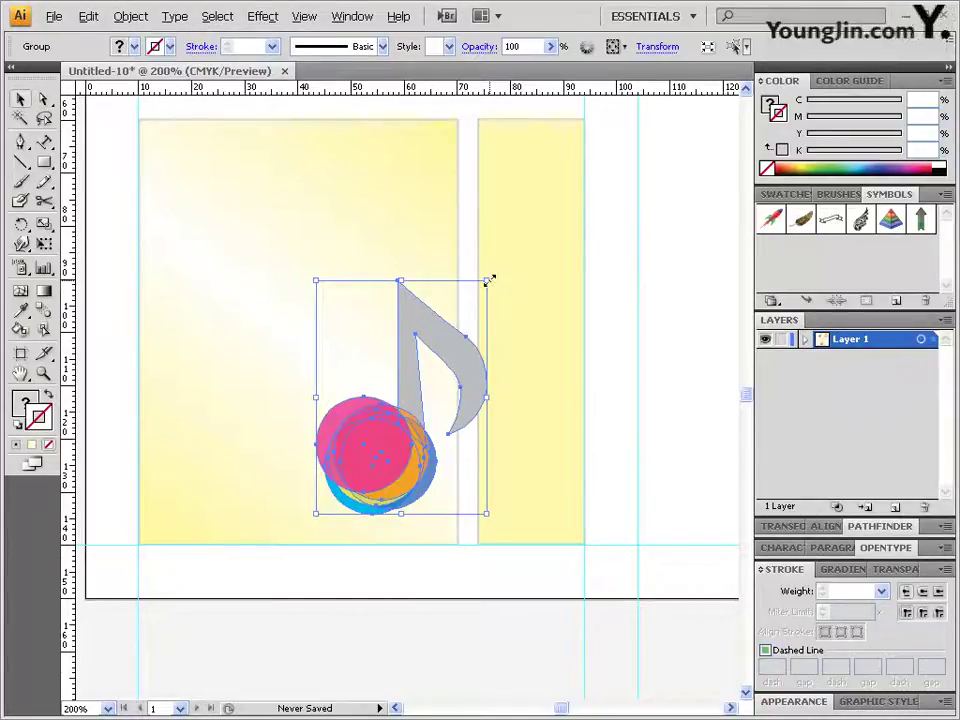
left_click_drag(489, 280, 185, 490)
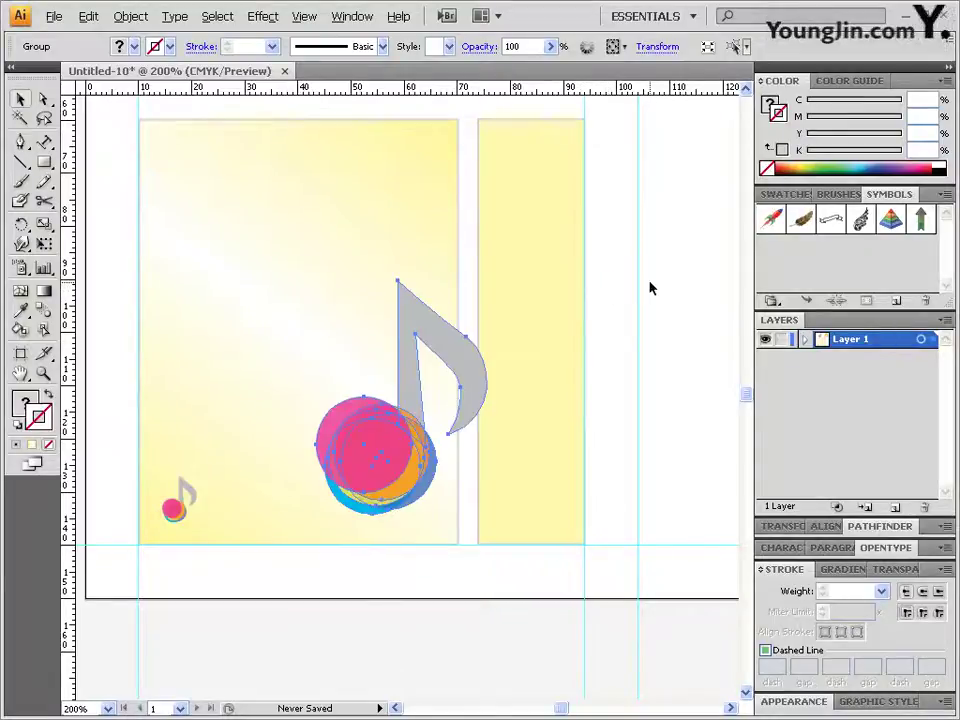
- Enlarge the full-size pasted note to about 46 × 63 mm over the two rectangles
left_click(452, 336)
left_click_drag(486, 280, 561, 178)
left_click_drag(504, 246, 495, 275)
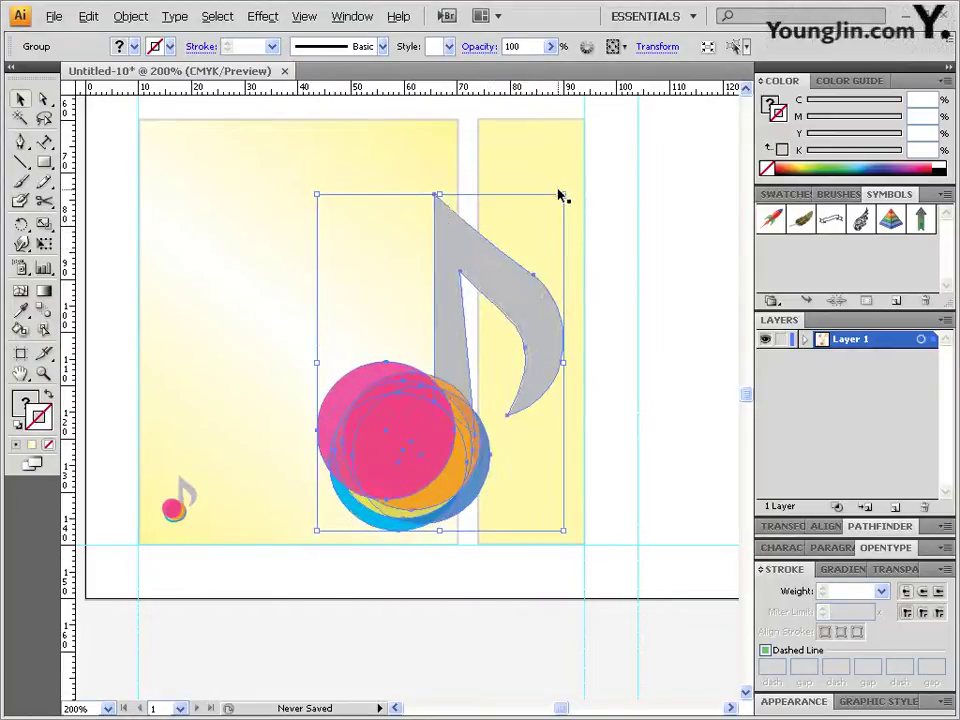
- Enlarge the big note further to about 57 × 78 mm, tilted about 16° counterclockwise, and position it across the large rectangle's right edge
left_click_drag(563, 194, 516, 117)
scroll(473, 270, "up", 1)
scroll(473, 270, "right", 1)
left_click_drag(343, 614, 342, 604)
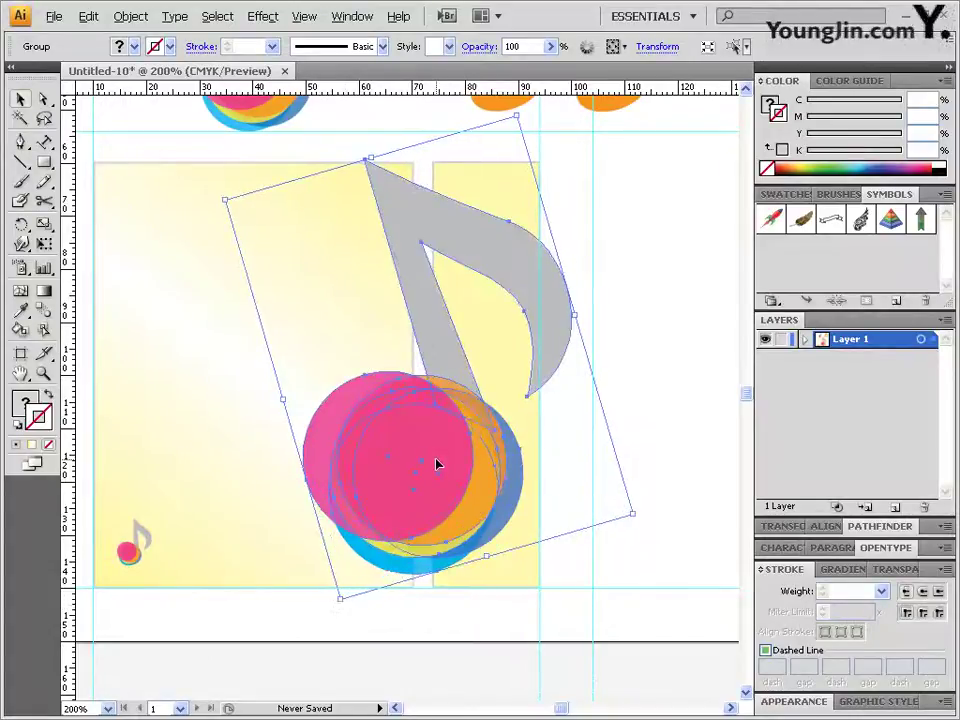
left_click_drag(436, 463, 362, 461)
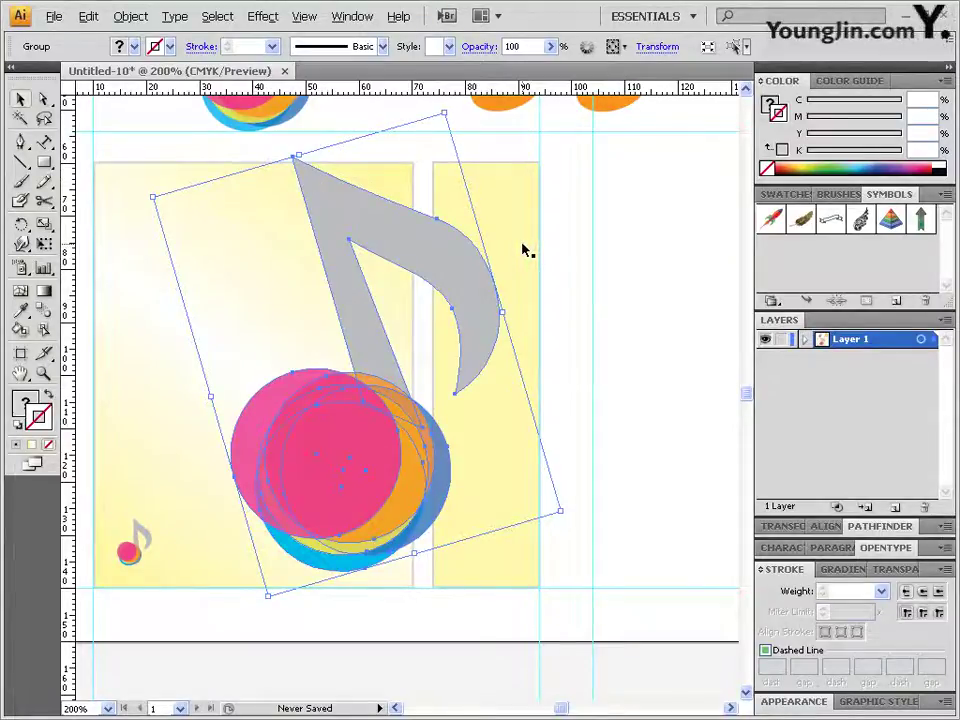
- Copy the enlarged, tilted note to the clipboard and clear the selection
left_click(88, 16)
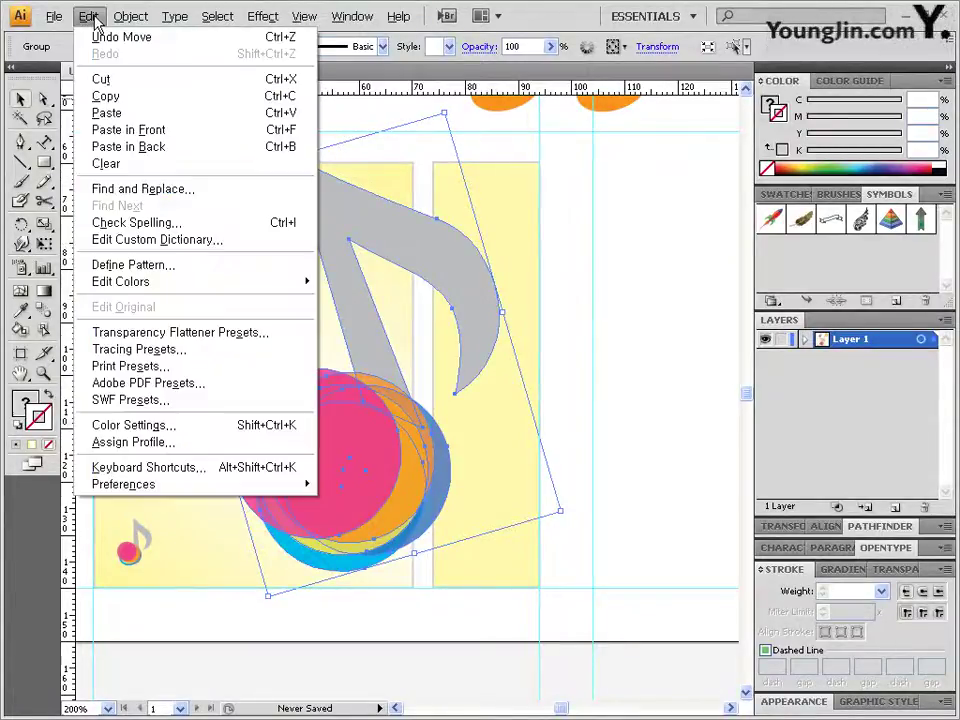
left_click(106, 96)
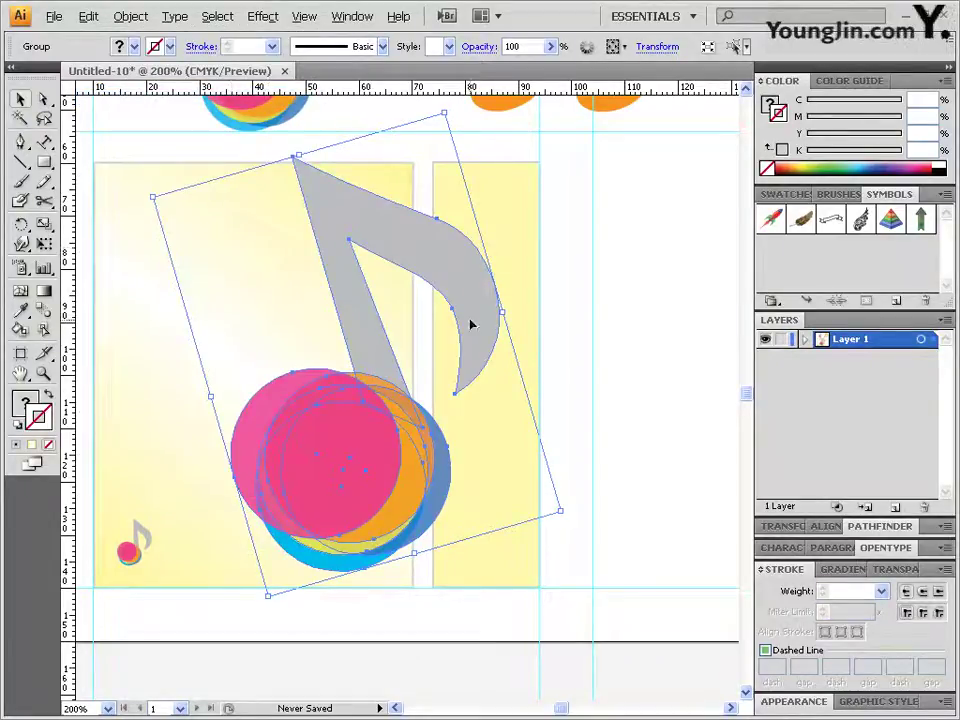
left_click(574, 343)
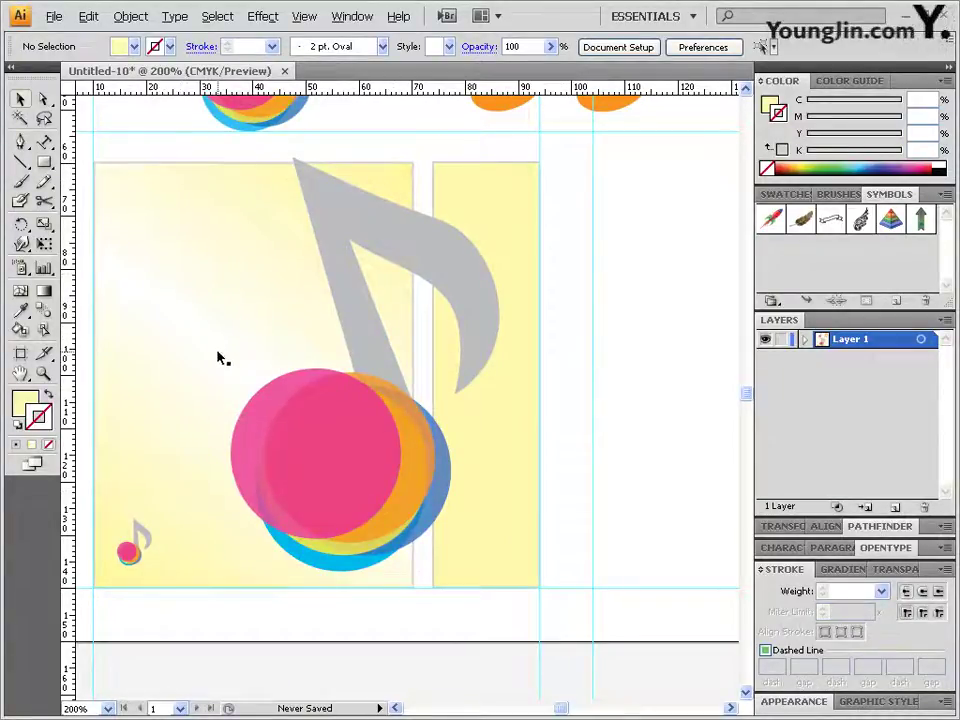
- Create an inset copy of the large yellow rectangle using Offset Path with an offset of -2 mm and Miter joins
left_click(176, 225)
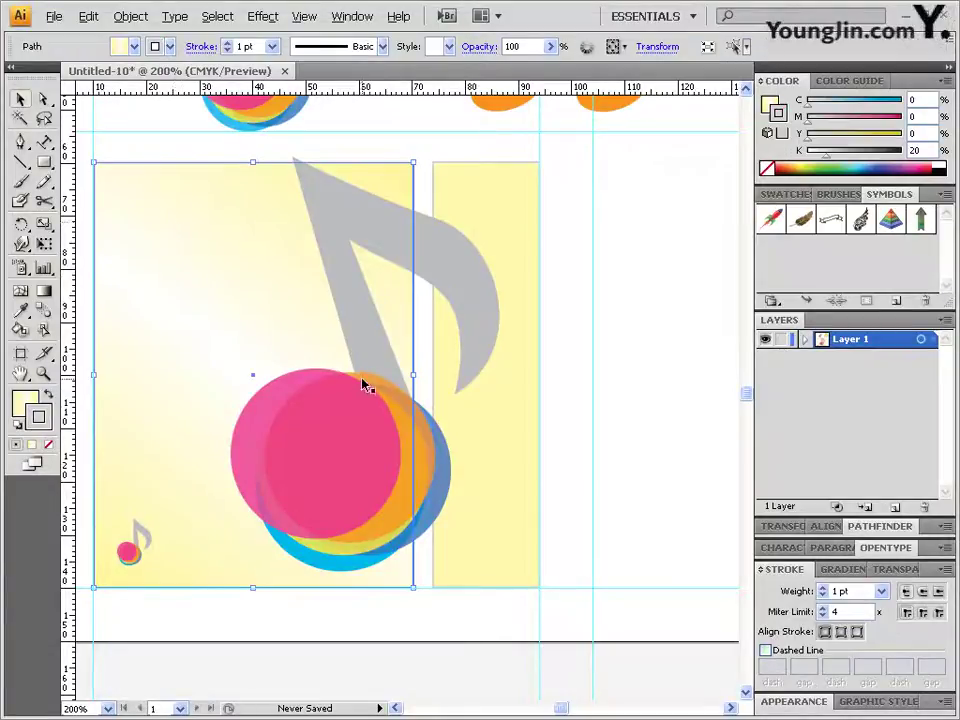
left_click(130, 16)
mouse_move(138, 322)
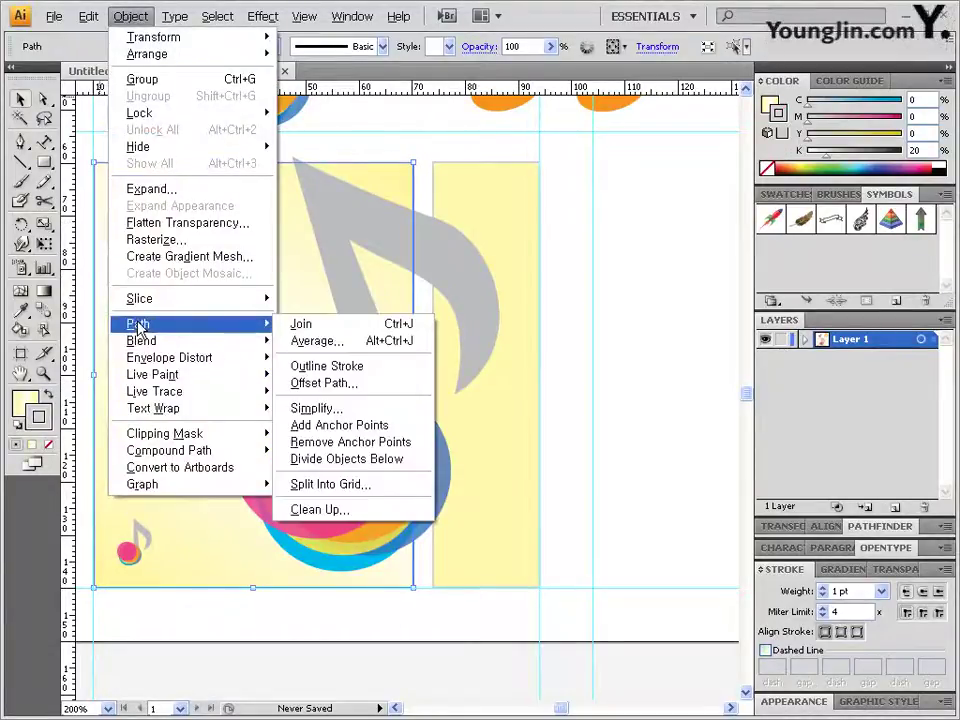
left_click(356, 392)
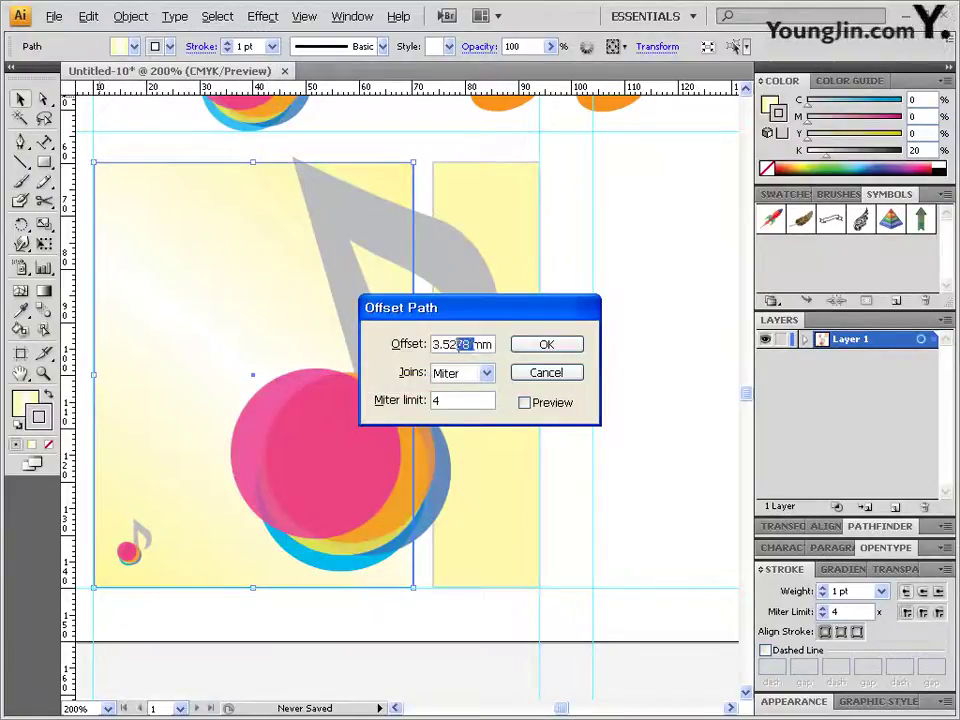
left_click(552, 408)
left_click(552, 408)
left_click(552, 408)
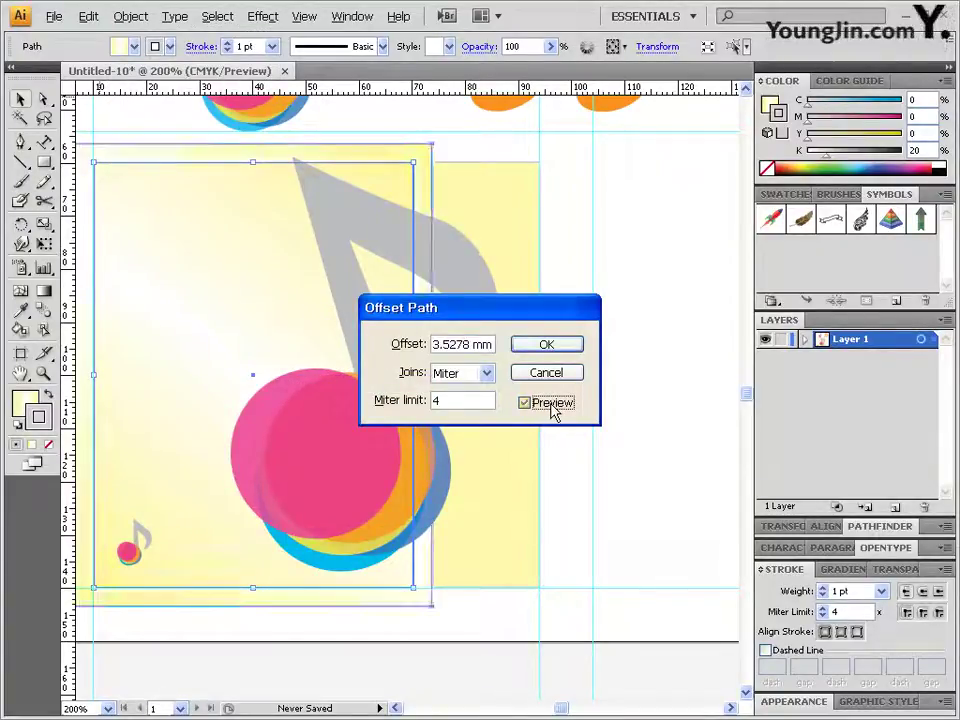
left_click(552, 410)
left_click(552, 410)
left_click(552, 410)
left_click(552, 410)
left_click(552, 410)
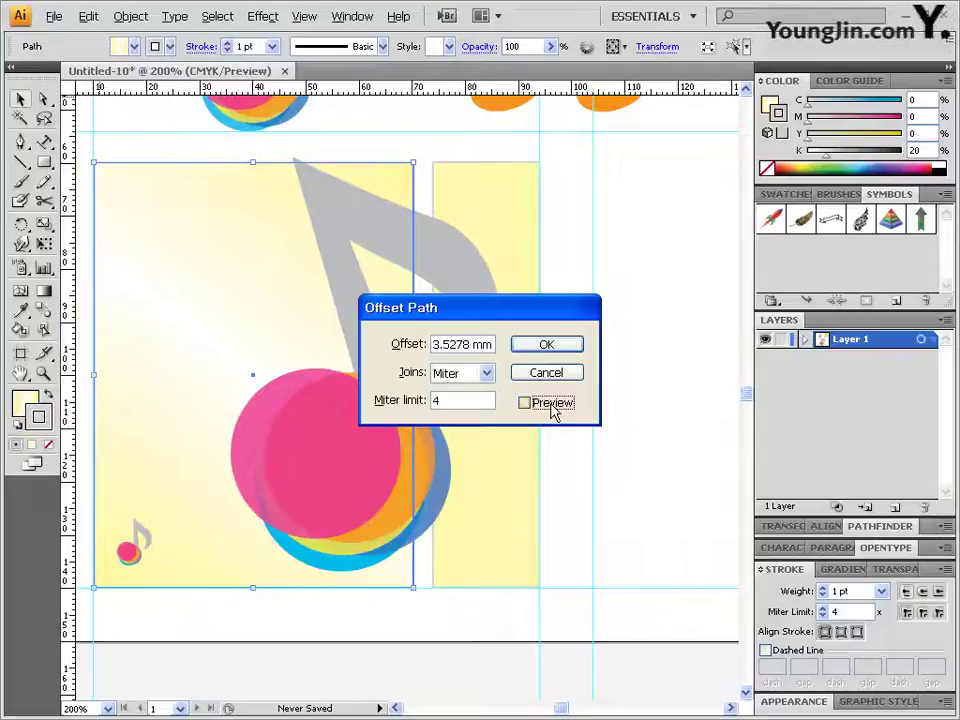
left_click_drag(472, 344, 232, 347)
type("-2")
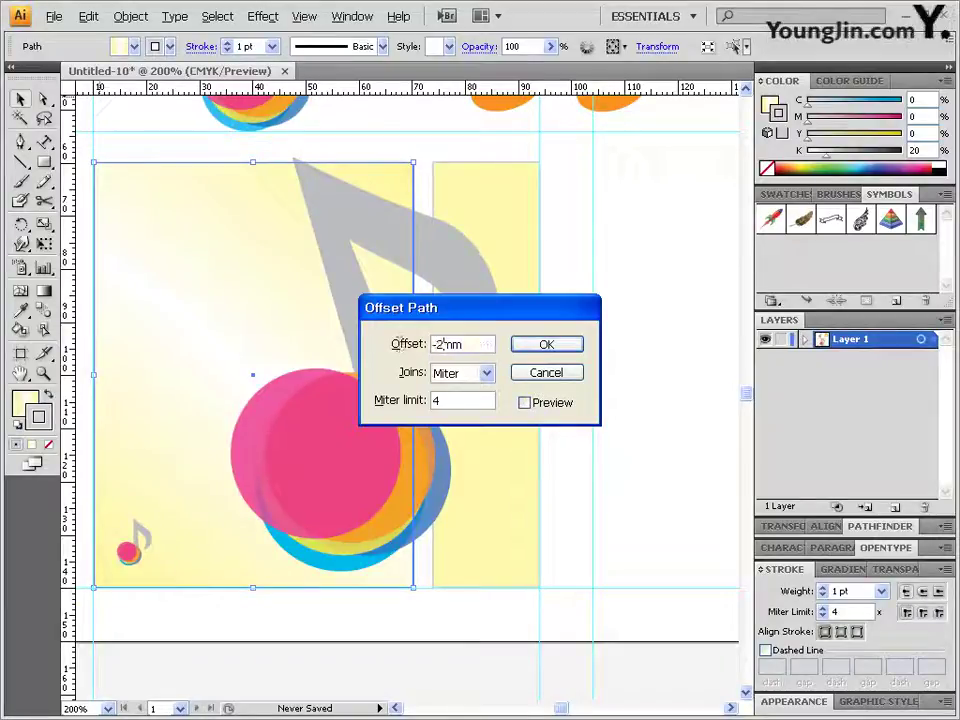
left_click(556, 406)
left_click(558, 408)
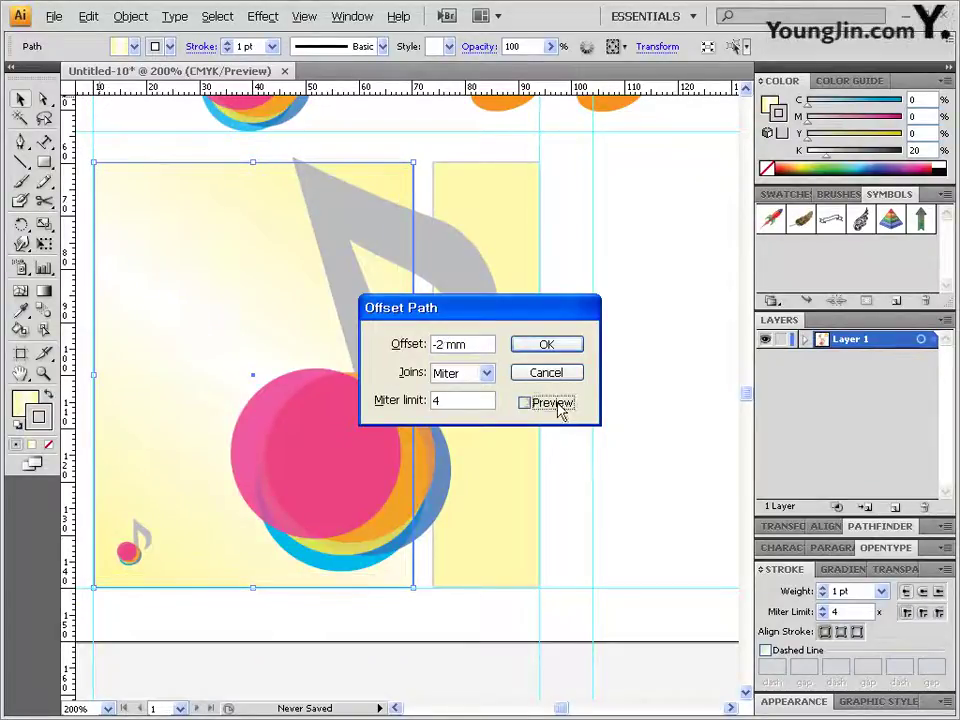
left_click(558, 408)
left_click(548, 346)
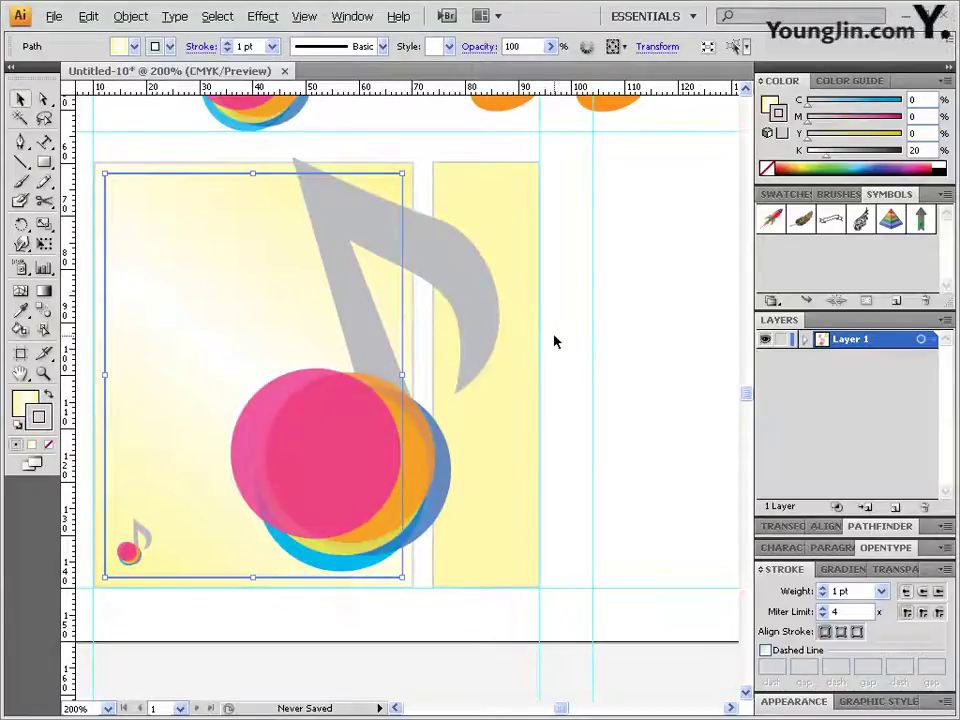
- Remove the inset rectangle's fill and set its grey stroke weight to 2 pt
left_click(48, 444)
left_click(48, 424)
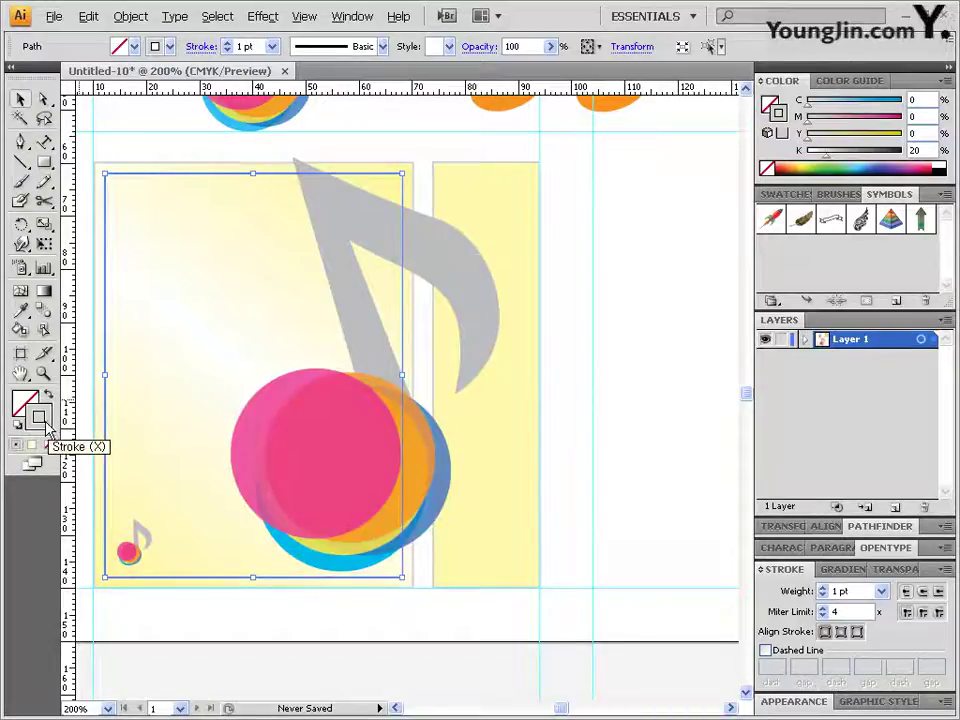
left_click(805, 593)
type("2")
key("Return")
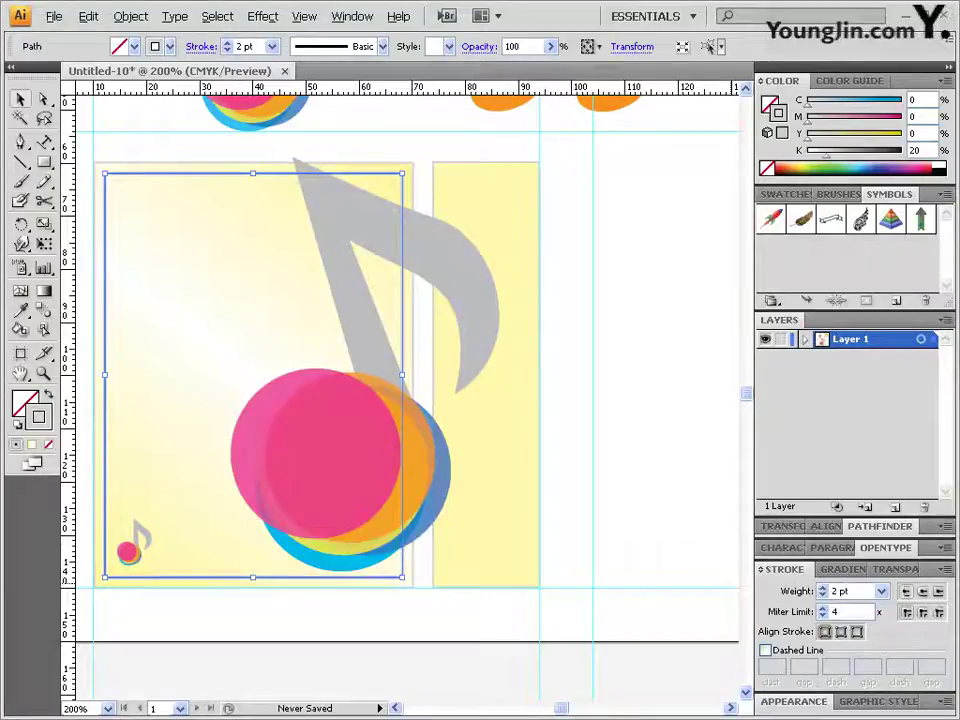
- Make the inset rectangle's stroke a dashed line with a 3 pt dash and 3 pt gap, and clear the selection
left_click(766, 651)
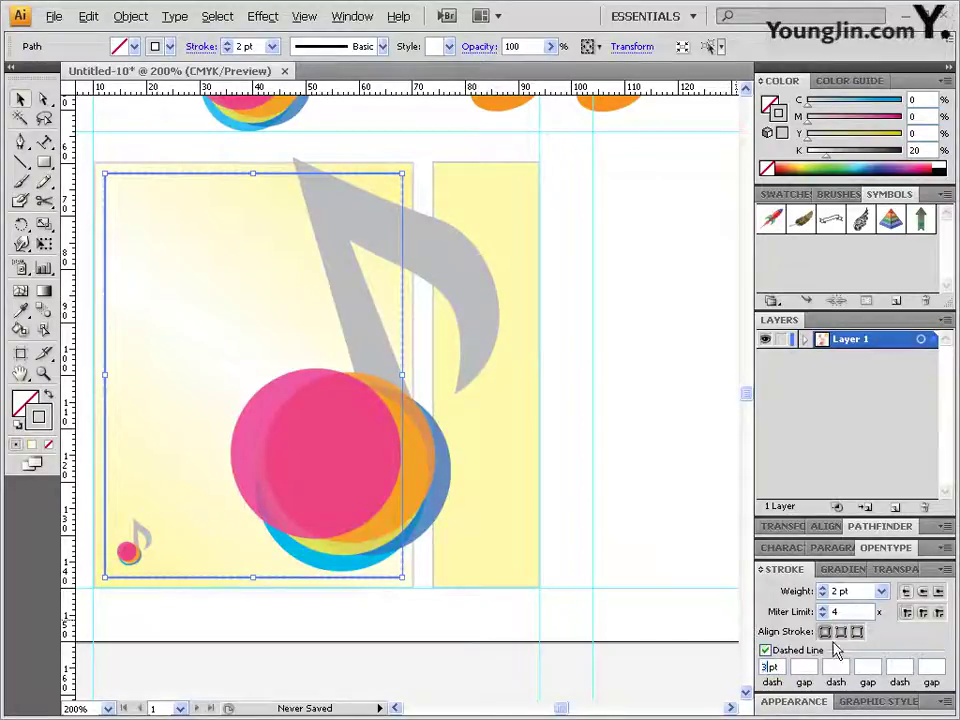
type("3")
left_click(799, 667)
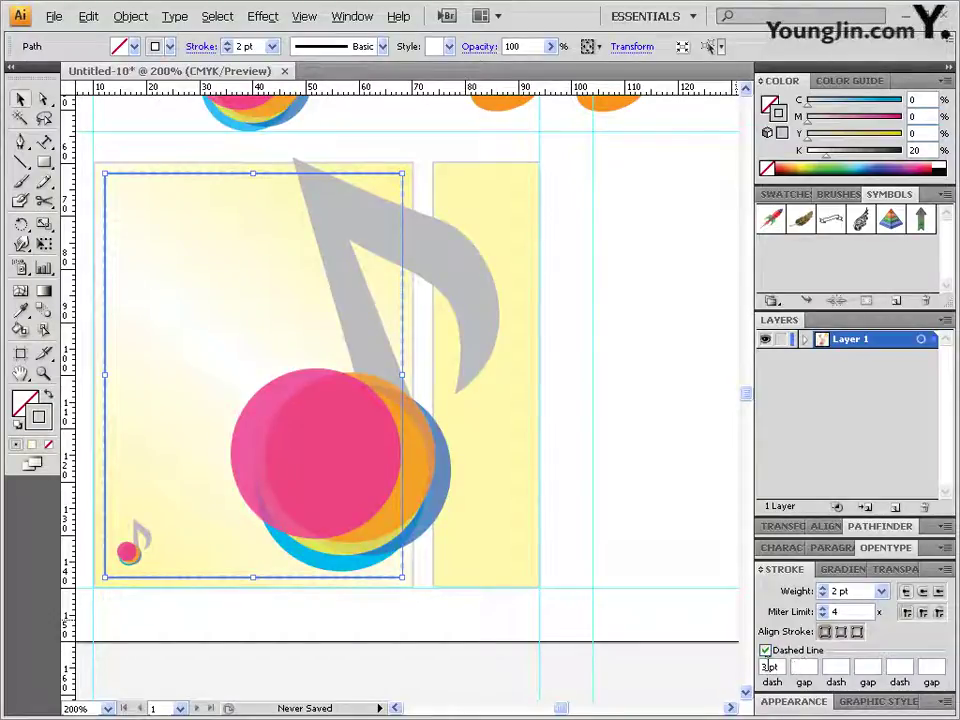
left_click(797, 667)
type("3")
key("Return")
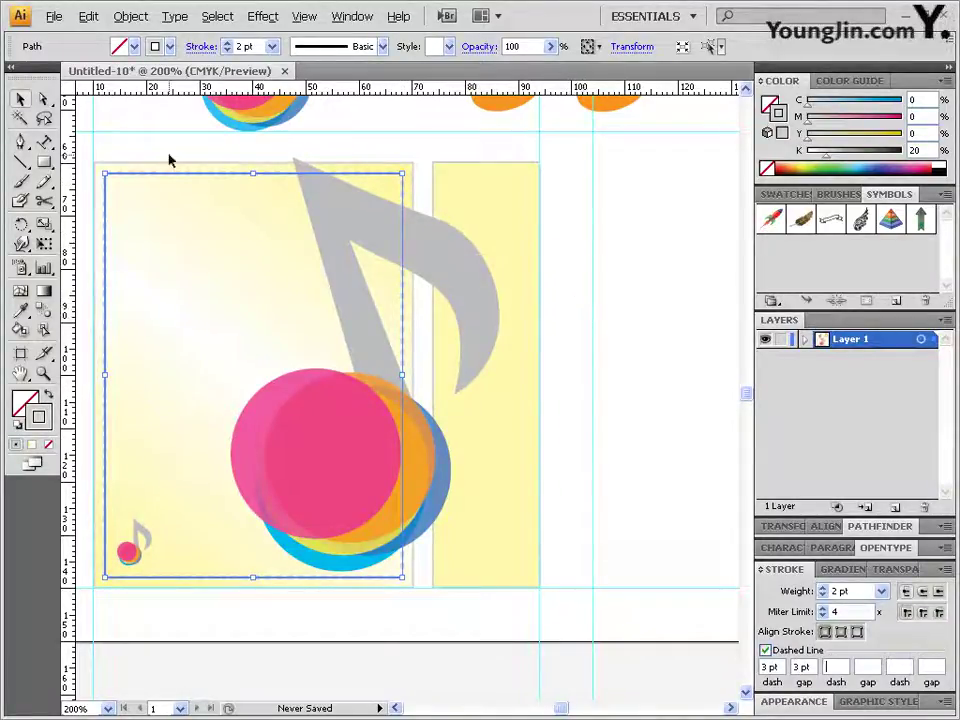
left_click(576, 268)
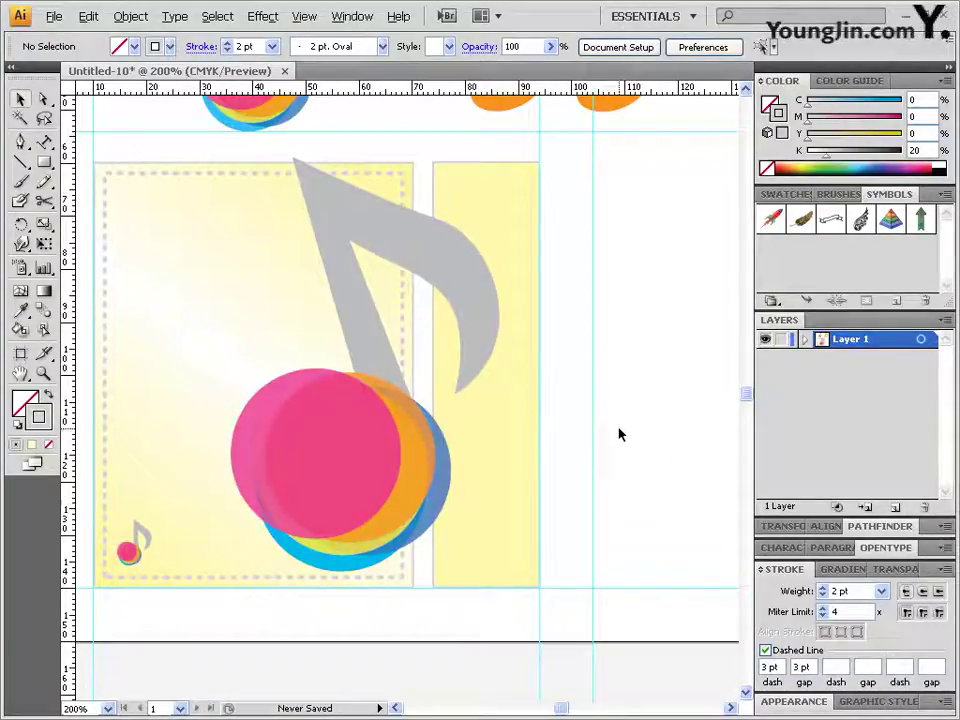
- Bring the dashed inset frame to the front, above the large note
left_click(224, 179)
left_click(131, 17)
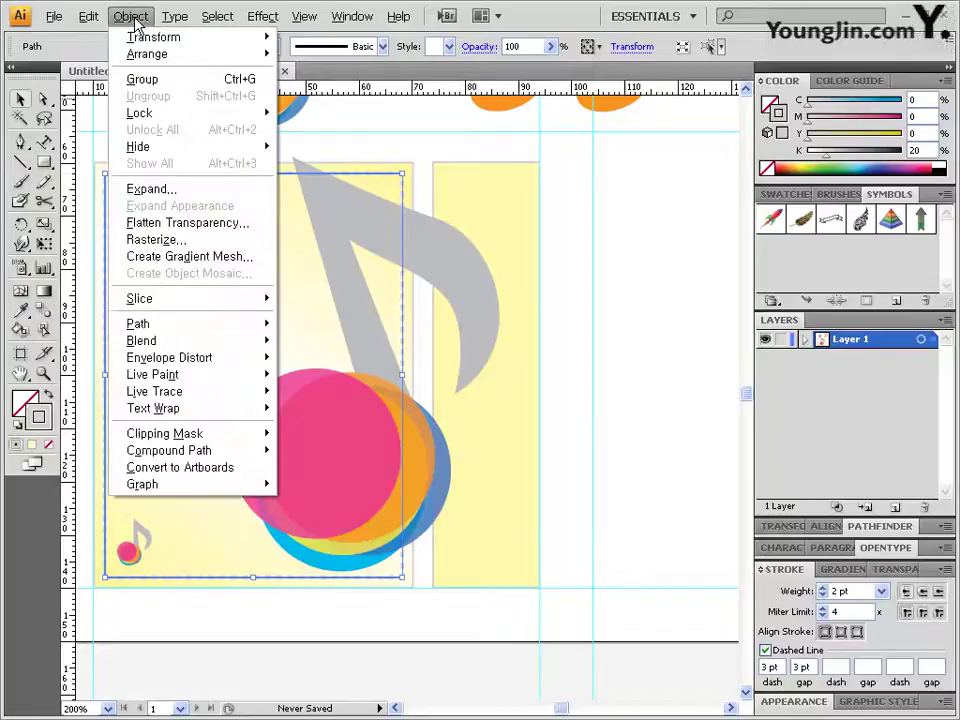
mouse_move(148, 54)
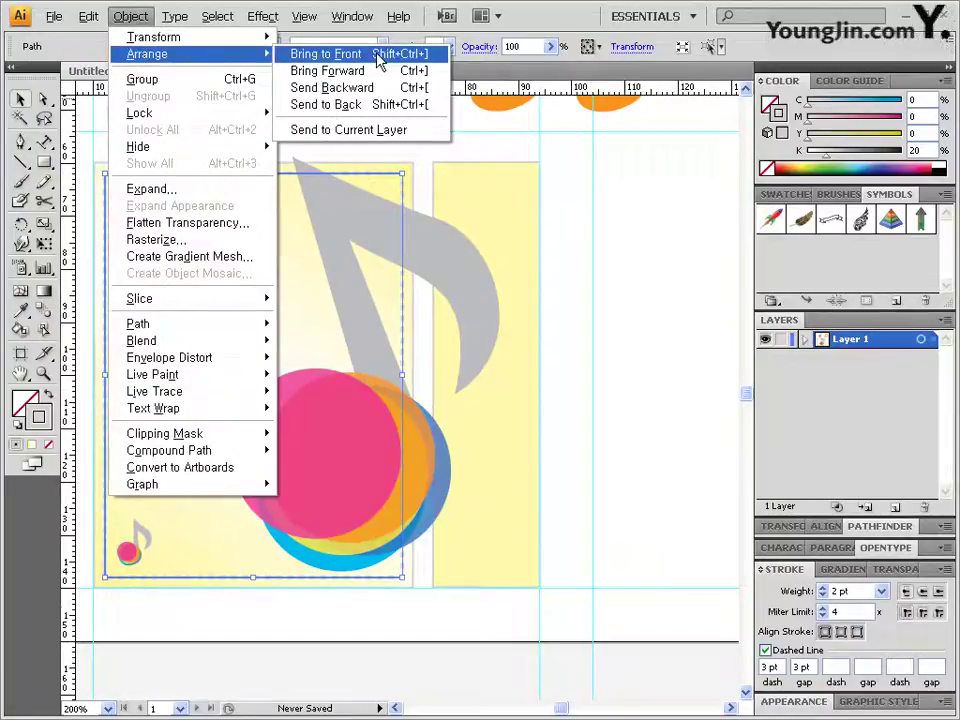
left_click(378, 56)
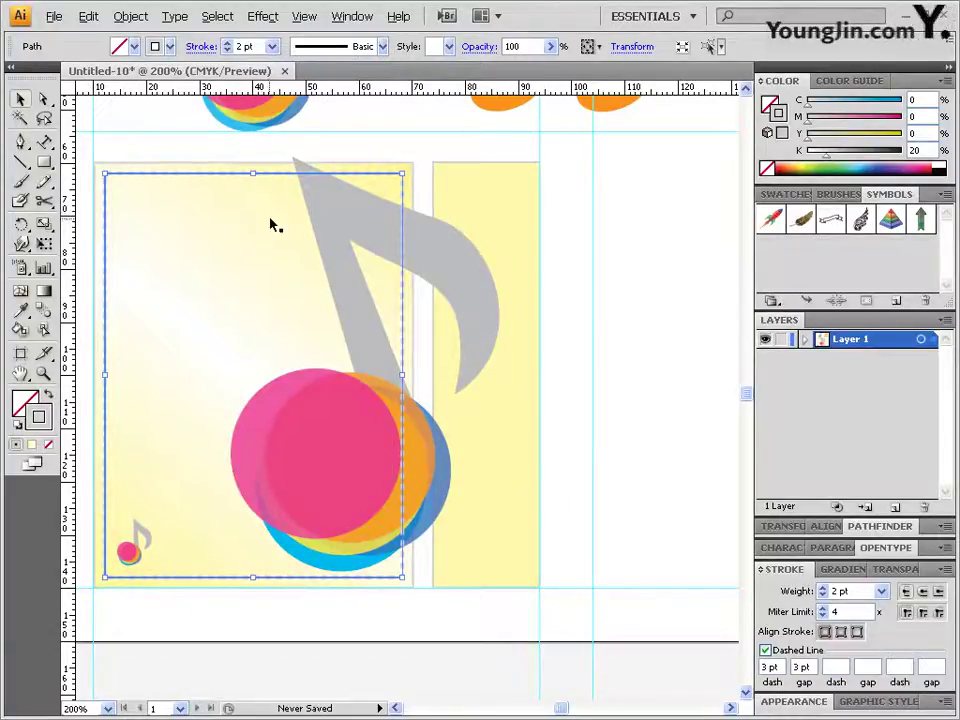
- Draw a black, strokeless dot about 2 mm wide in the large rectangle's upper-left area and copy it about 21 mm to its right
left_click_drag(44, 162, 86, 206)
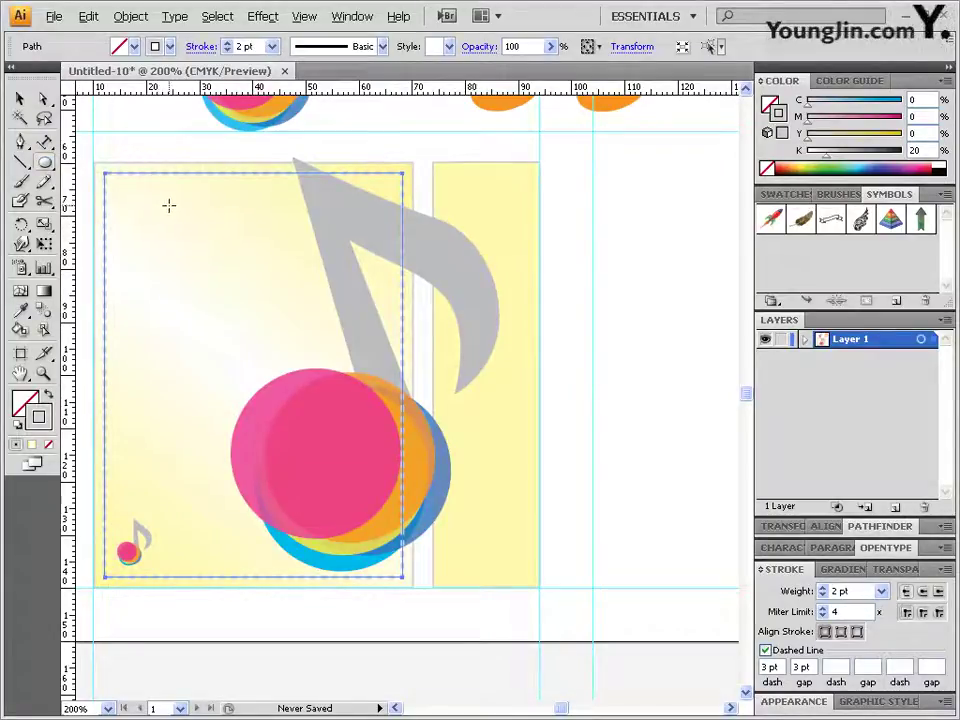
left_click_drag(179, 210, 189, 220)
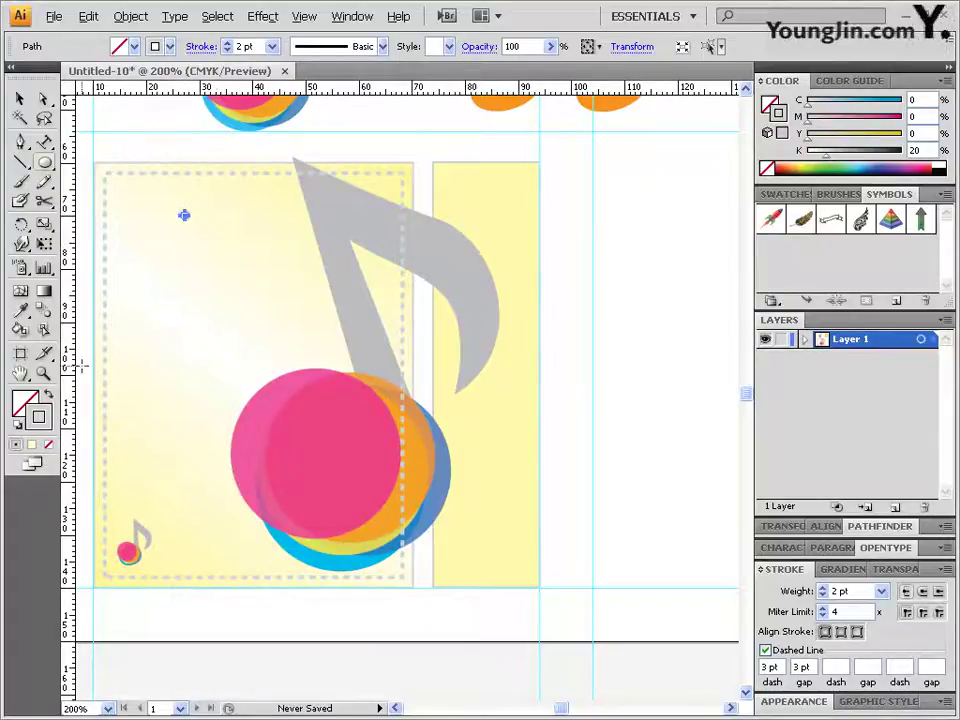
left_click(48, 396)
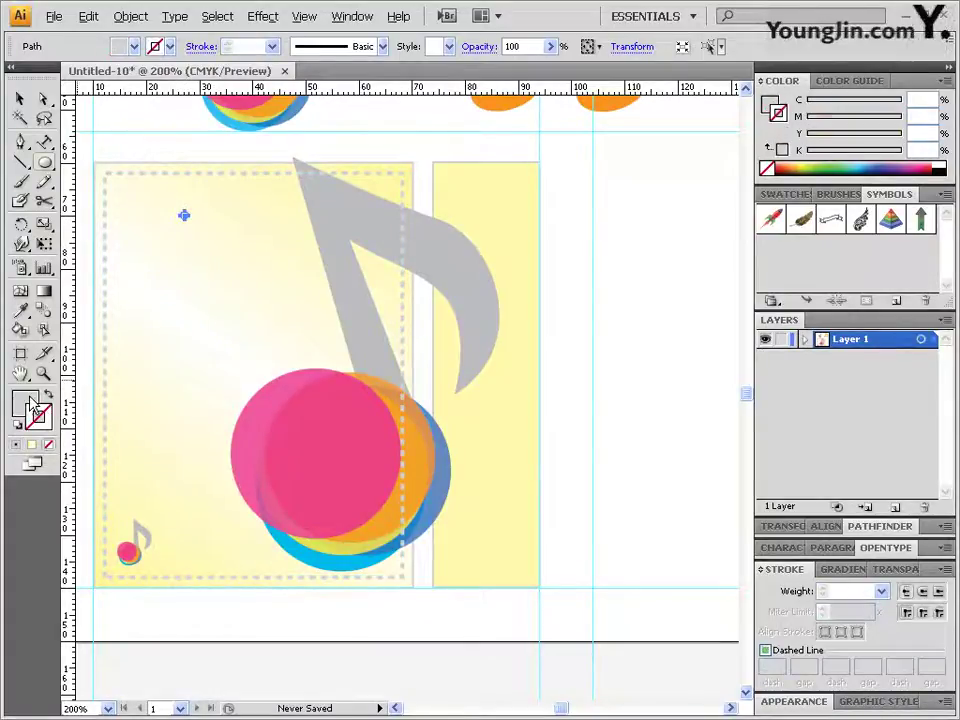
left_click(944, 172)
left_click_drag(43, 98, 82, 122)
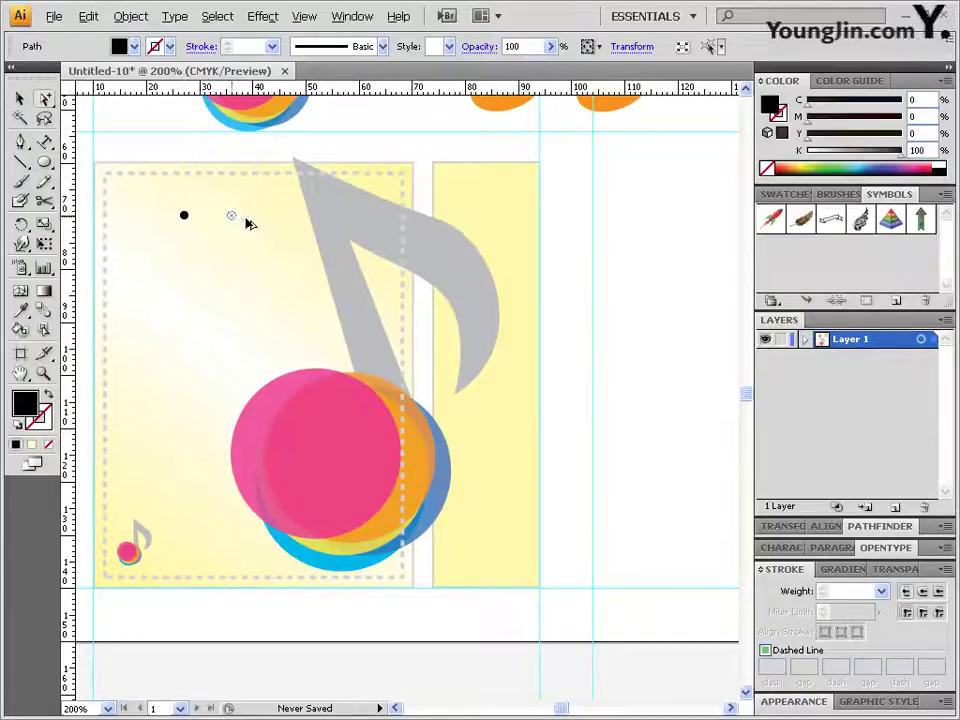
left_click(298, 216)
- Draw a U-shaped curve about 20 mm deep between the two black dots with the Pen tool
left_click(20, 141)
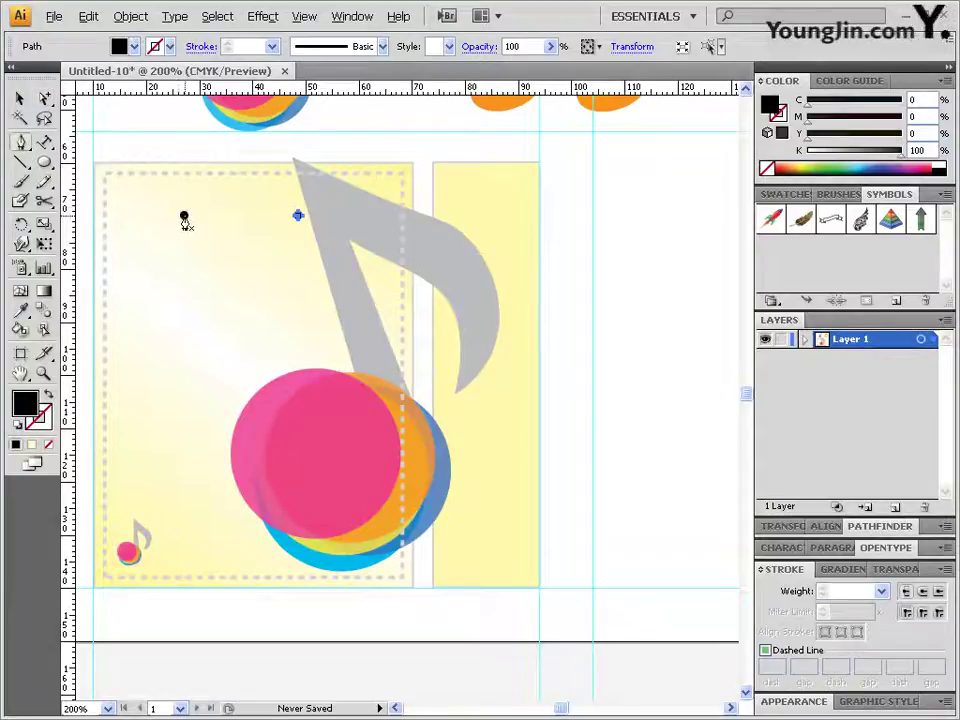
key("backslash")
left_click_drag(243, 319, 309, 321)
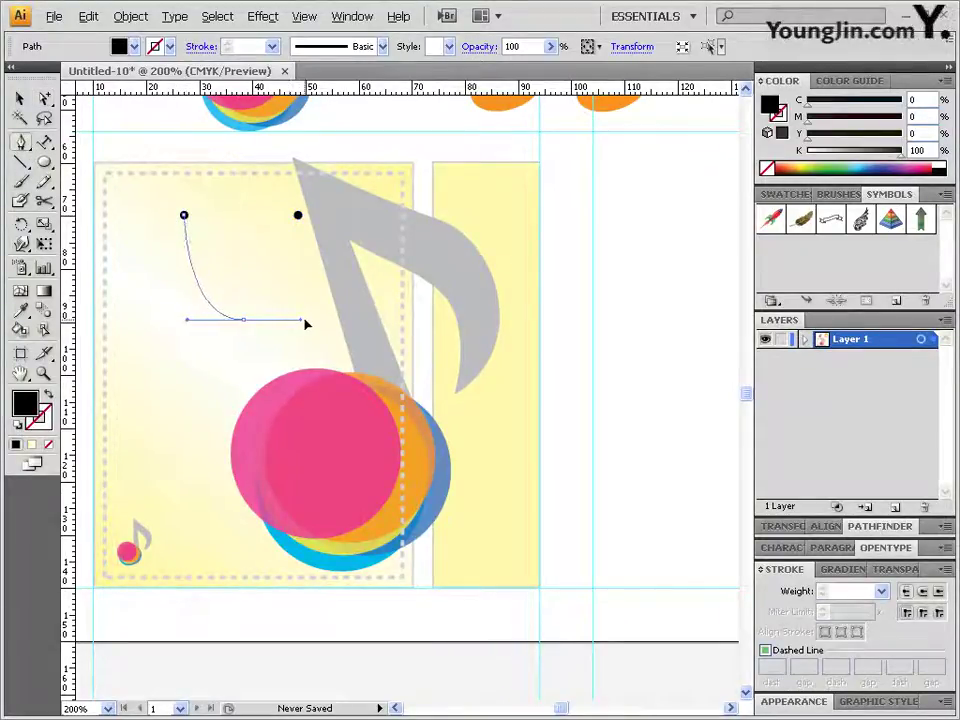
left_click(298, 218)
left_click(297, 218)
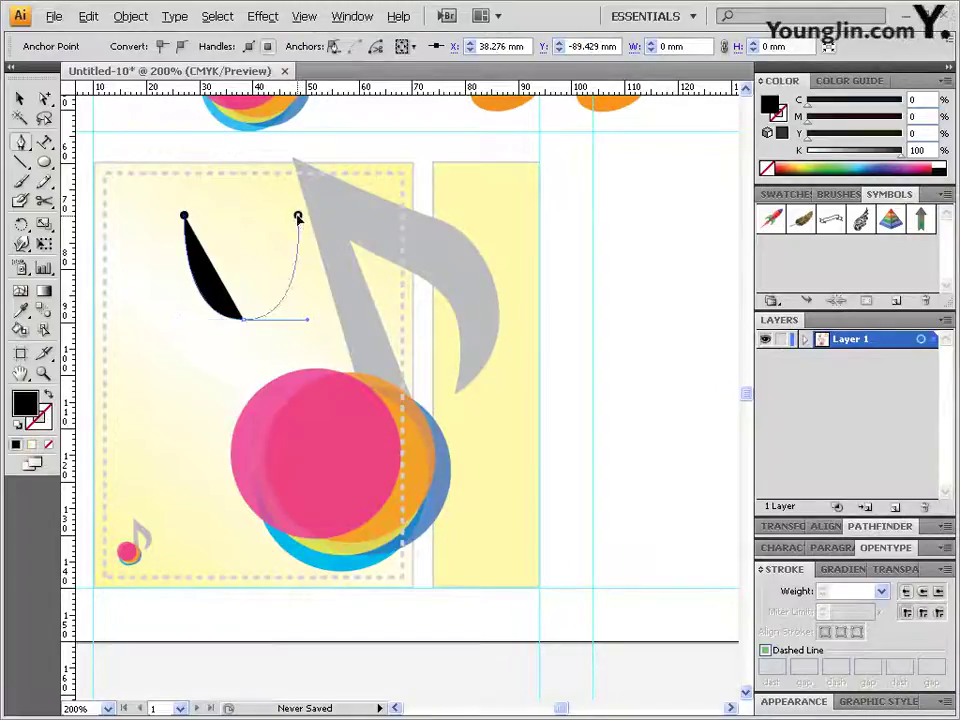
left_click(184, 216)
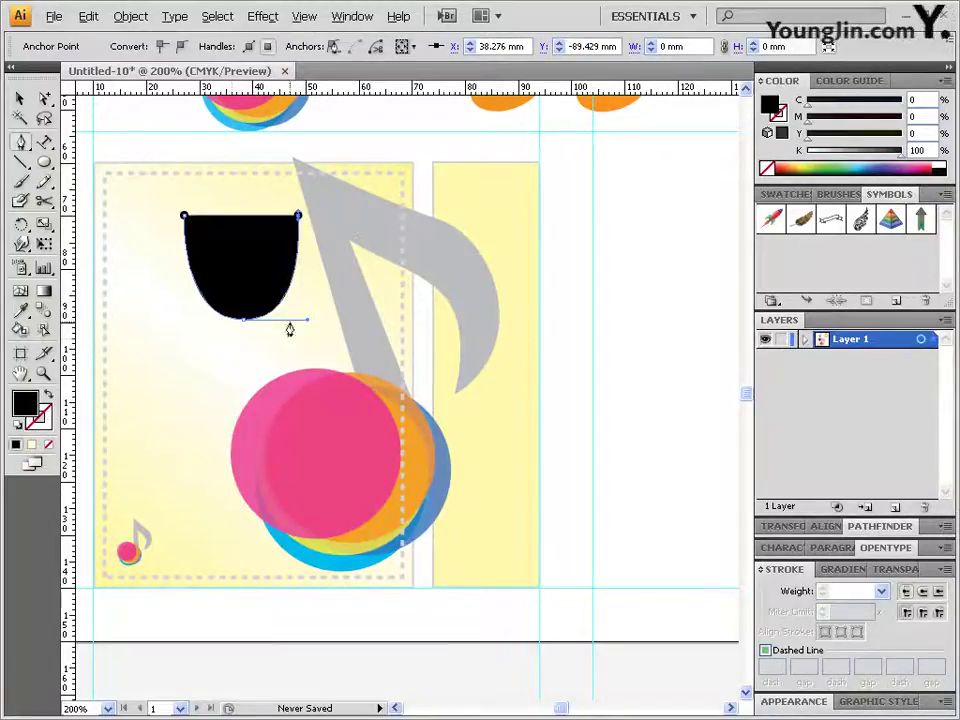
- Give the U-shaped curve no fill and a 2 pt black stroke, and clear the selection
left_click(48, 398)
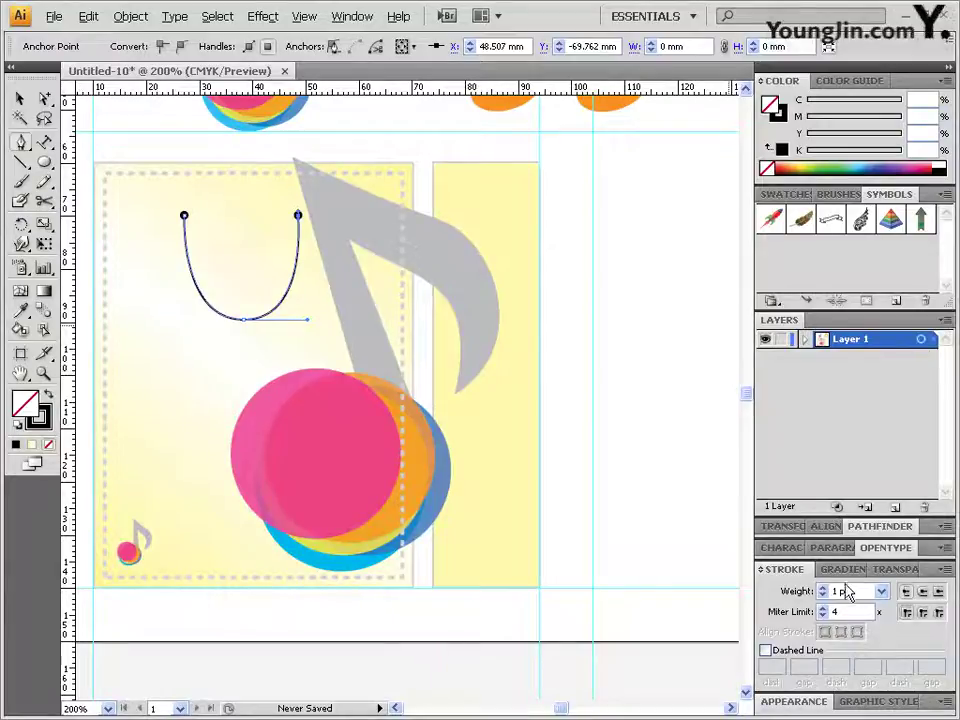
type("2")
key("Return")
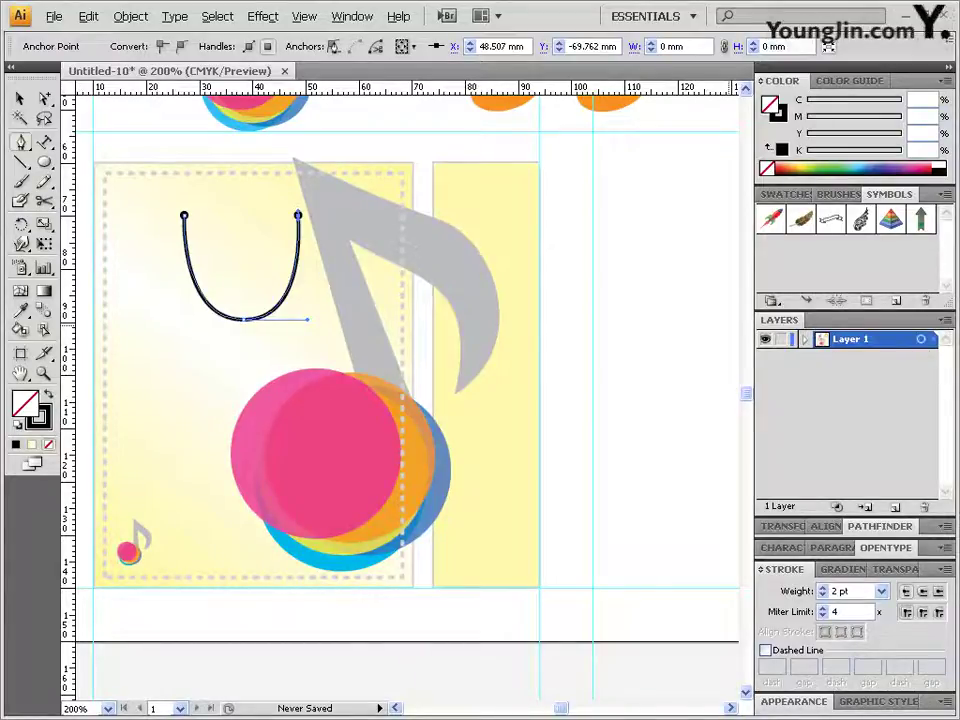
left_click(45, 100)
left_click(630, 388)
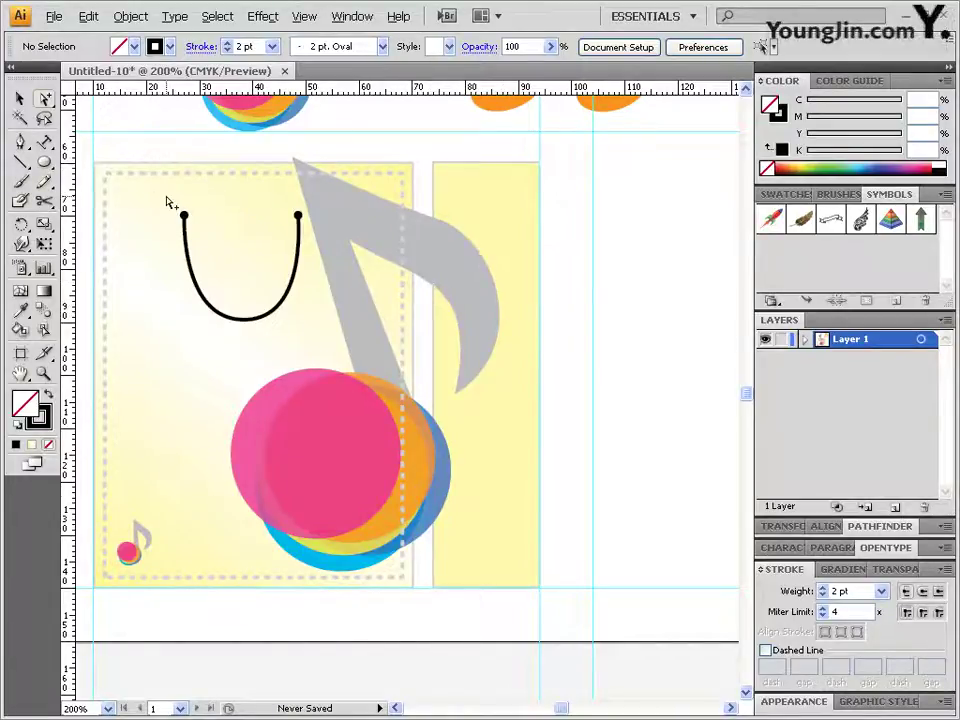
- Copy the large yellow rectangle in place using Move with 0 mm horizontal and 0 mm vertical distance
left_click(90, 163)
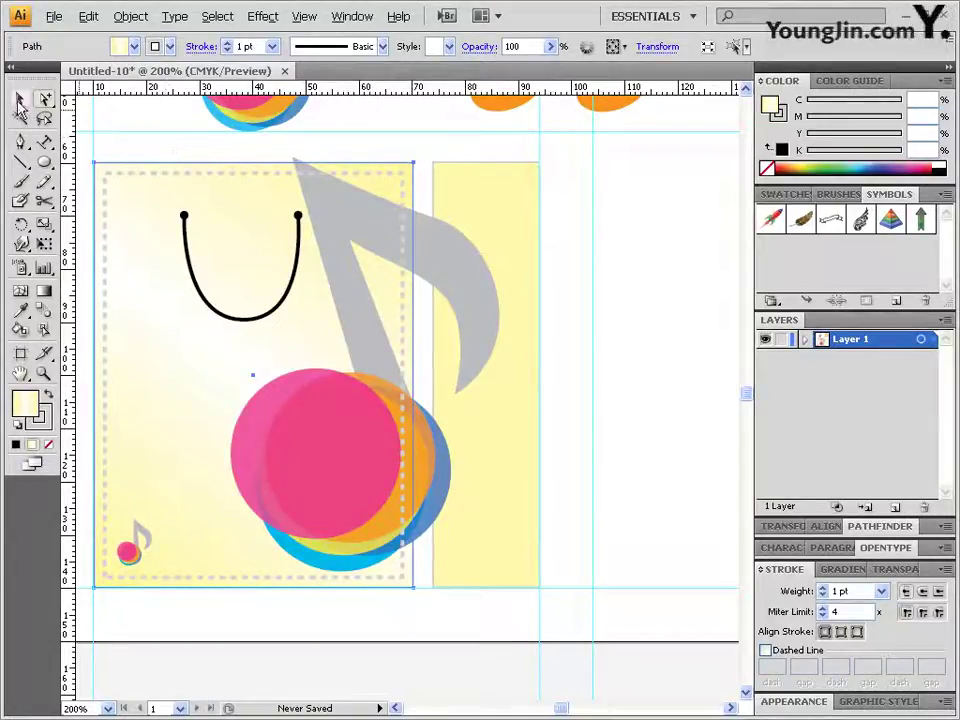
double_click(20, 99)
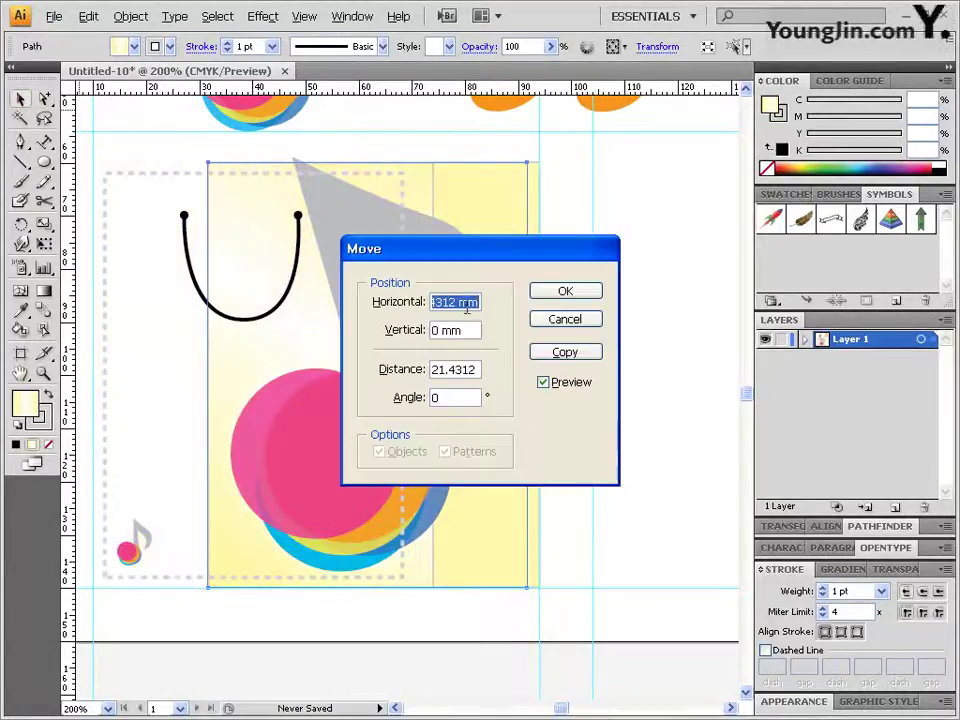
type("0mm")
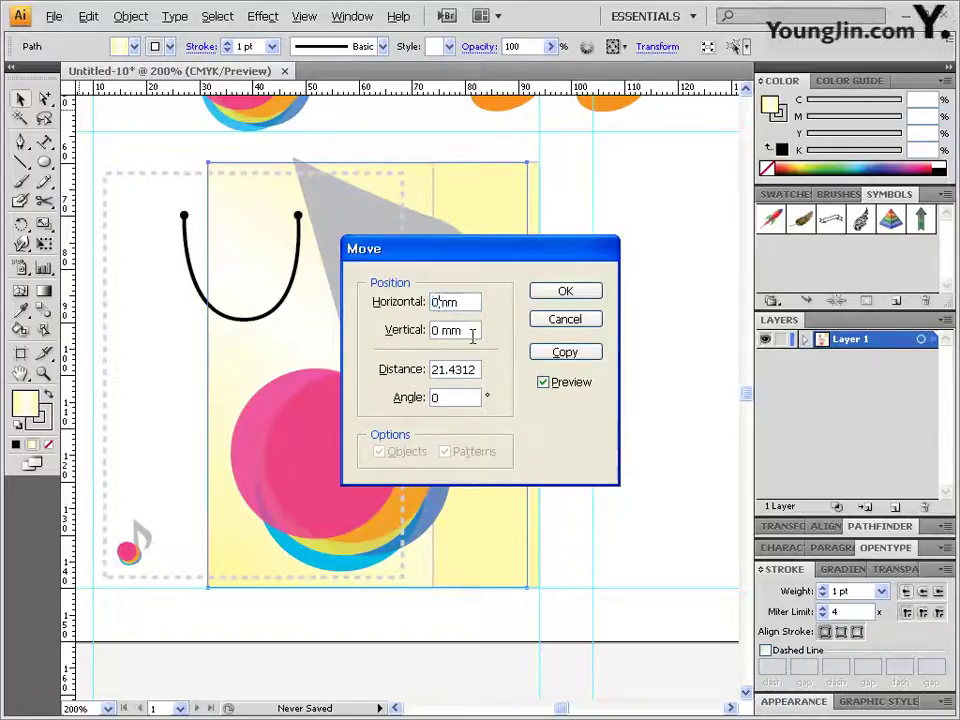
left_click(445, 330)
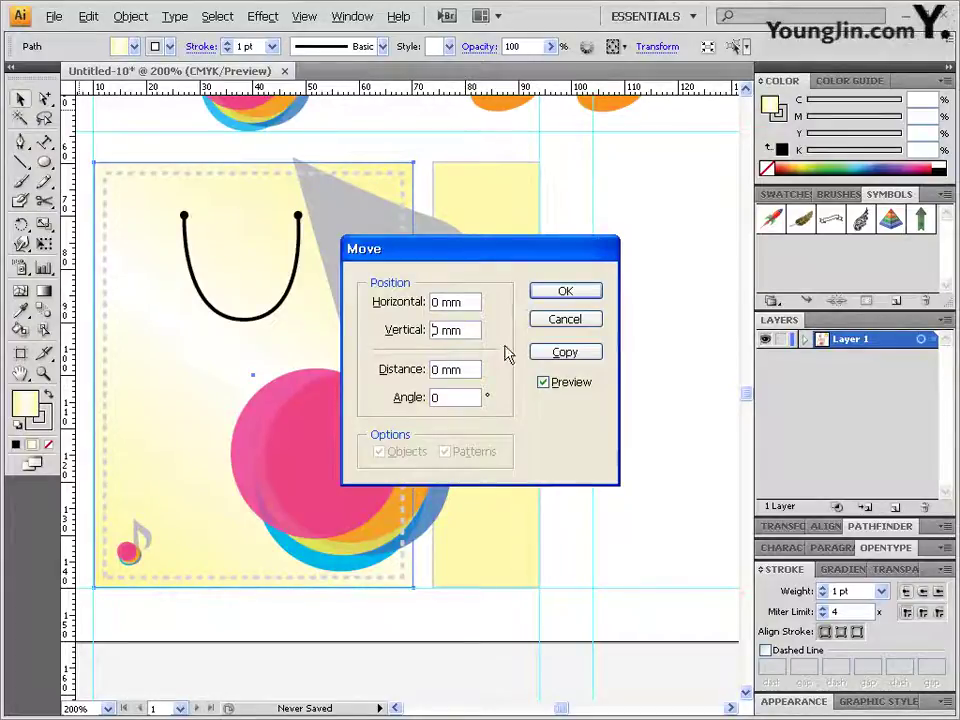
left_click(566, 353)
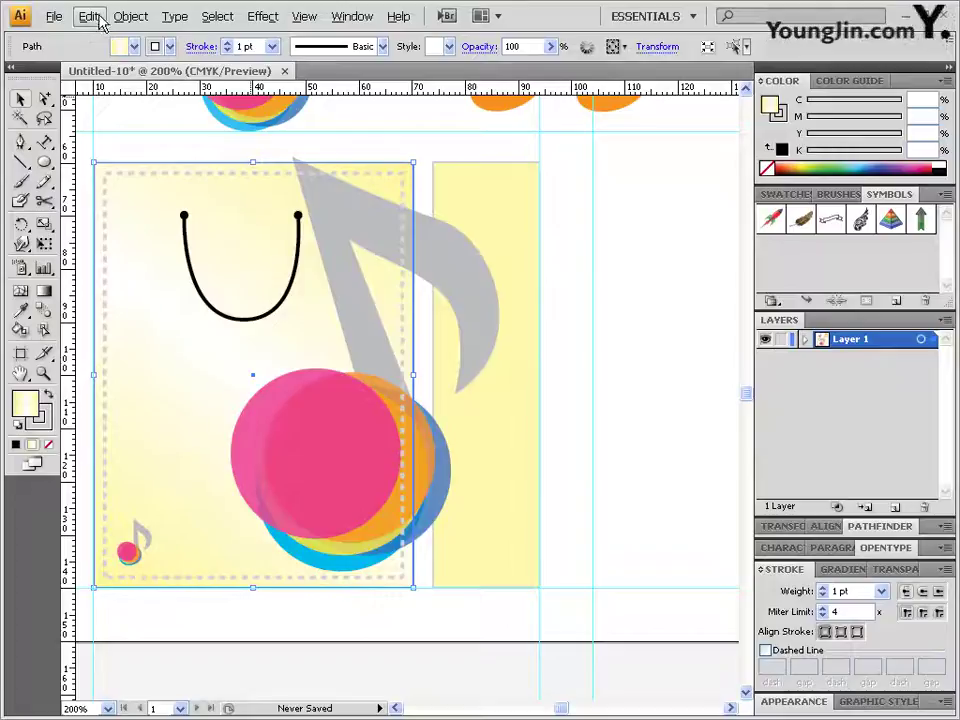
- Bring the copied yellow rectangle to the front of the artwork
left_click(130, 16)
mouse_move(150, 54)
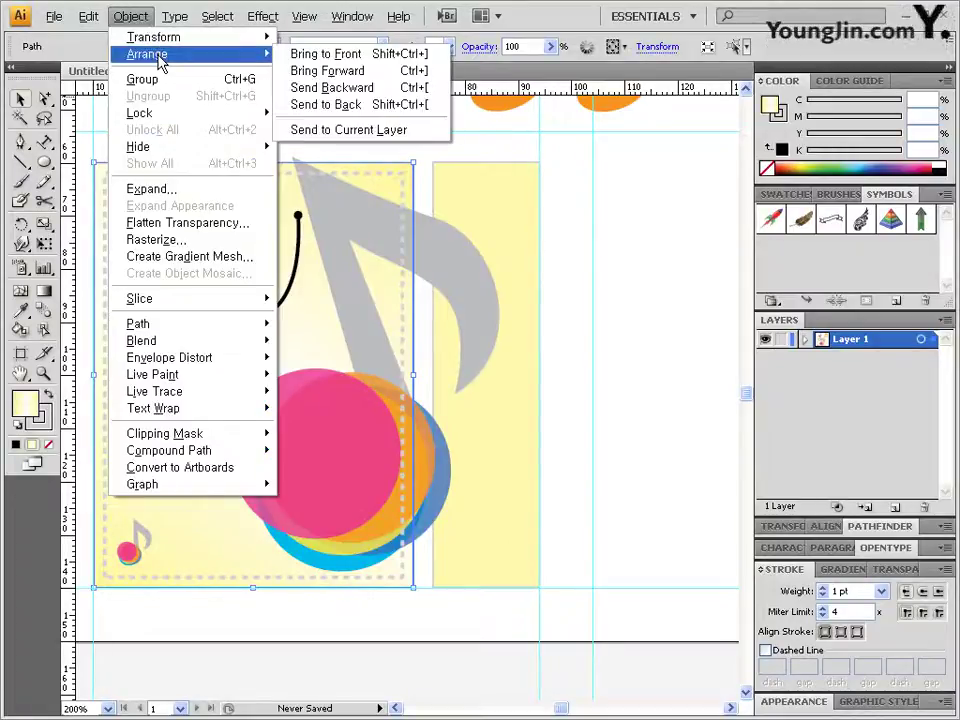
left_click(377, 58)
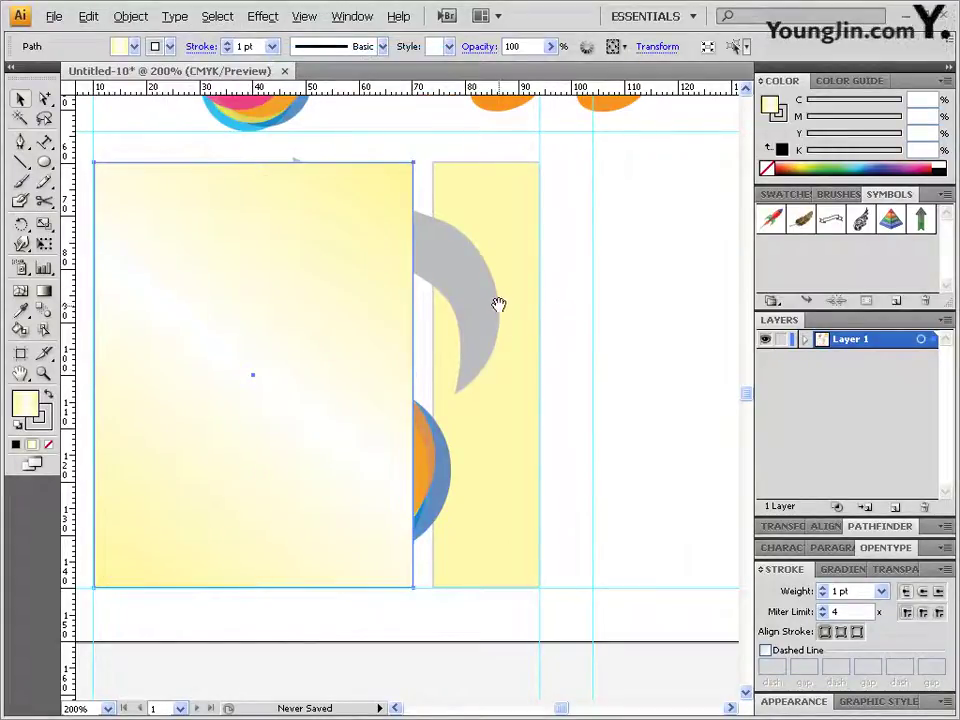
- Select all artwork on the large yellow panel, clip it to the front rectangle with a clipping mask, and clear the selection
scroll(497, 304, "left", 2)
left_click_drag(115, 146, 469, 601)
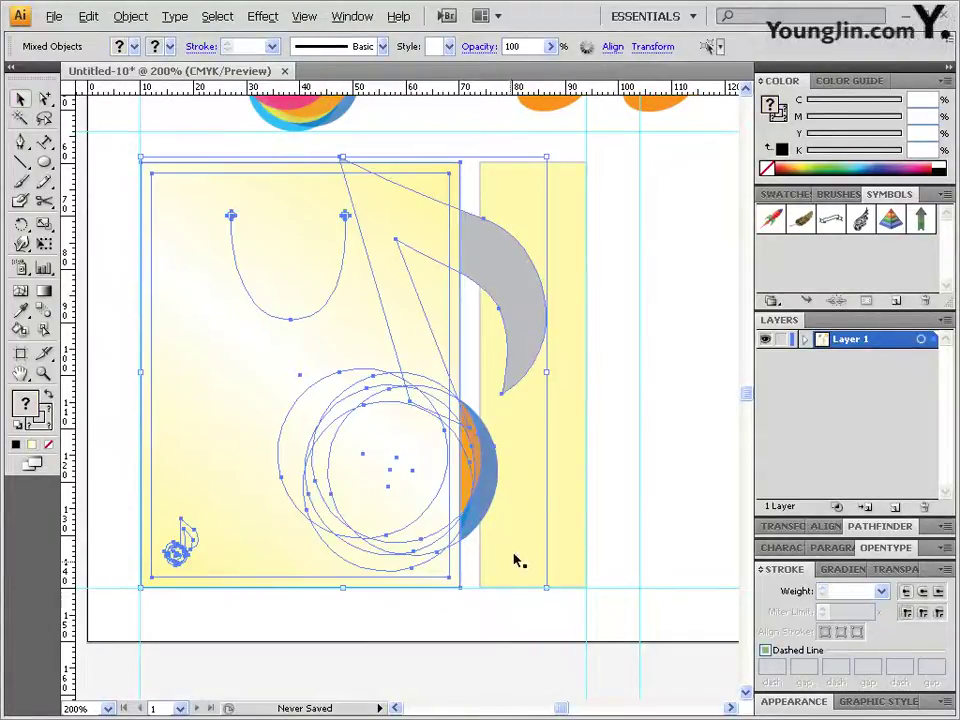
left_click(131, 16)
mouse_move(130, 433)
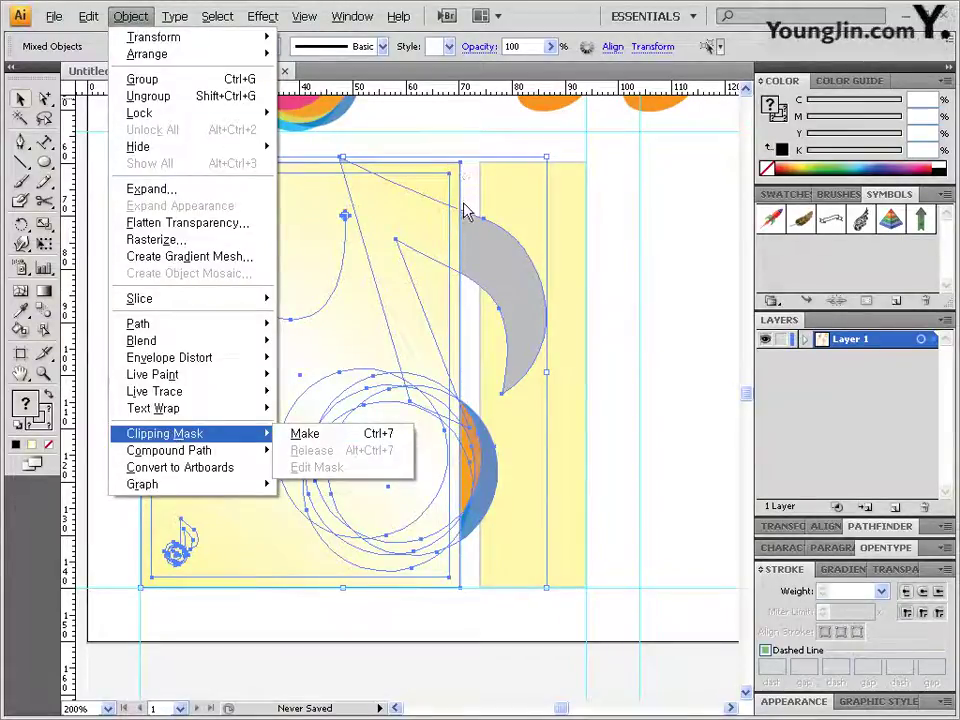
left_click(362, 444)
left_click(598, 281)
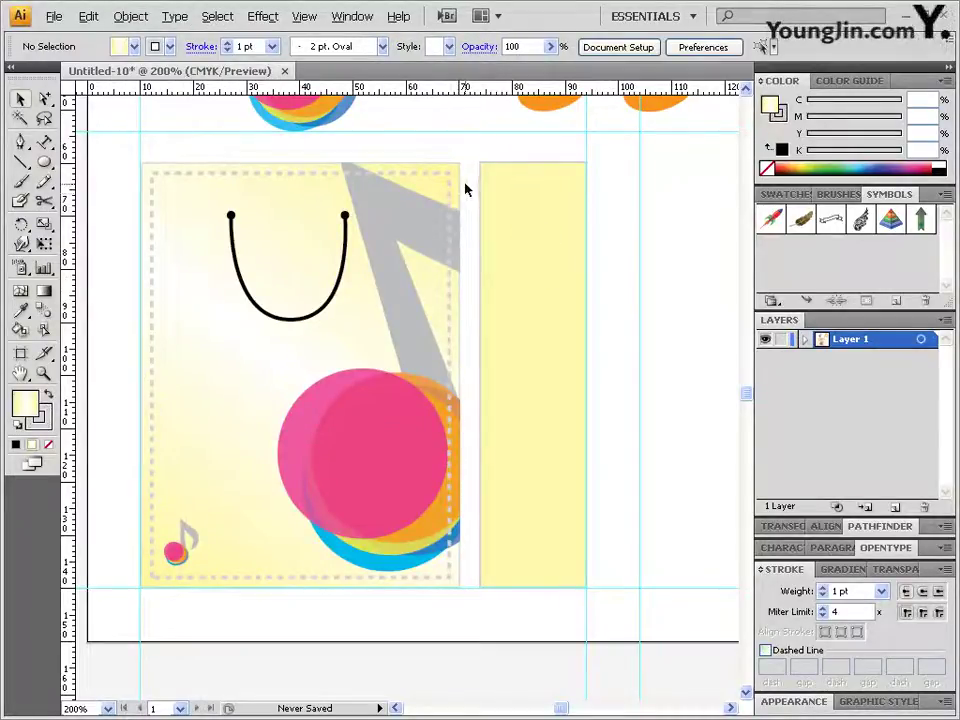
- Compare the outlines of the two yellow panels at their facing upper corners and select the rectangle inside the large panel's clipped group
left_click(43, 375)
left_click_drag(422, 121, 540, 237)
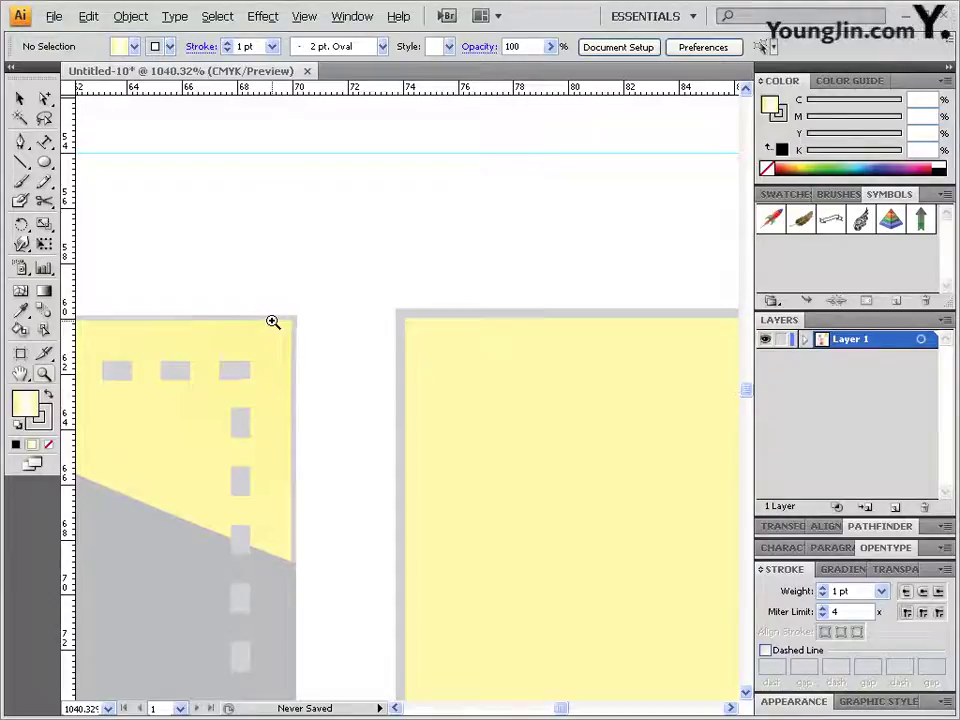
key("a")
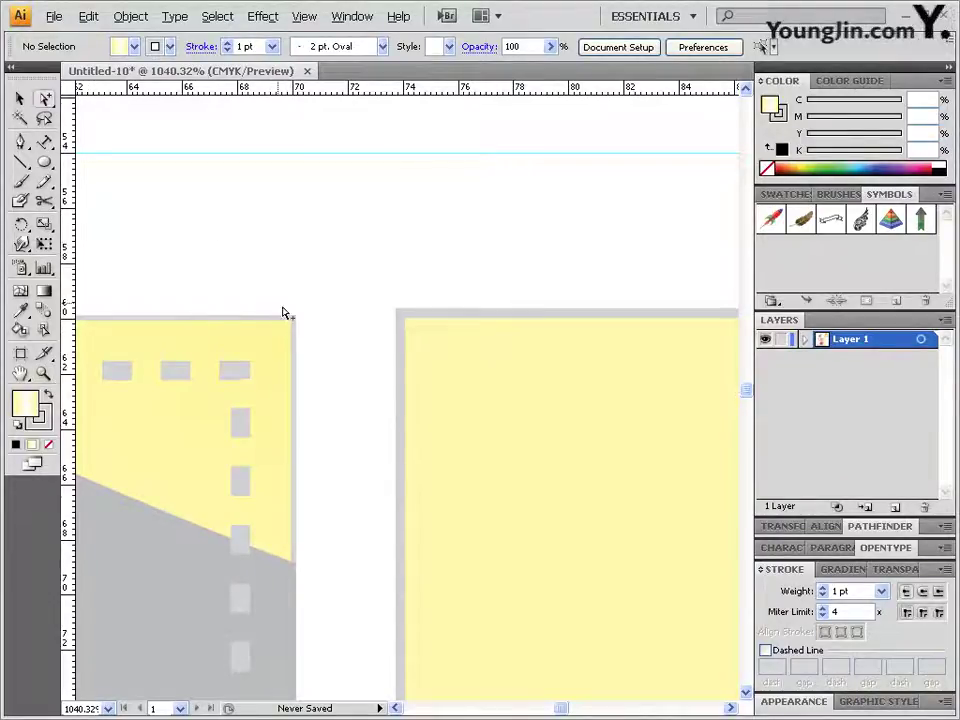
left_click(407, 323)
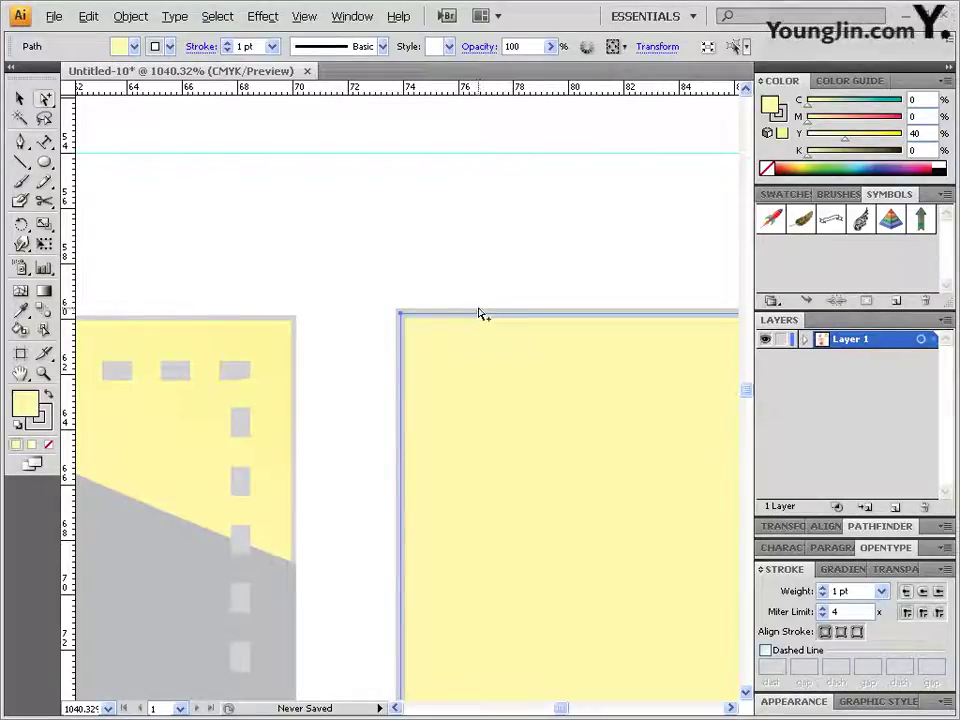
left_click(292, 334)
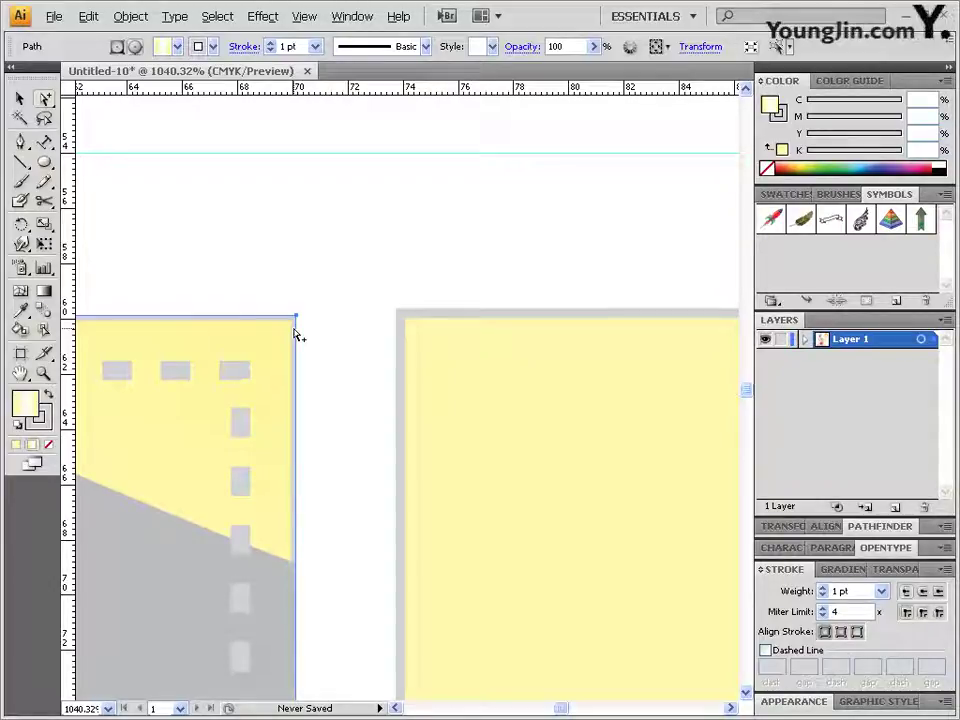
left_click(375, 294)
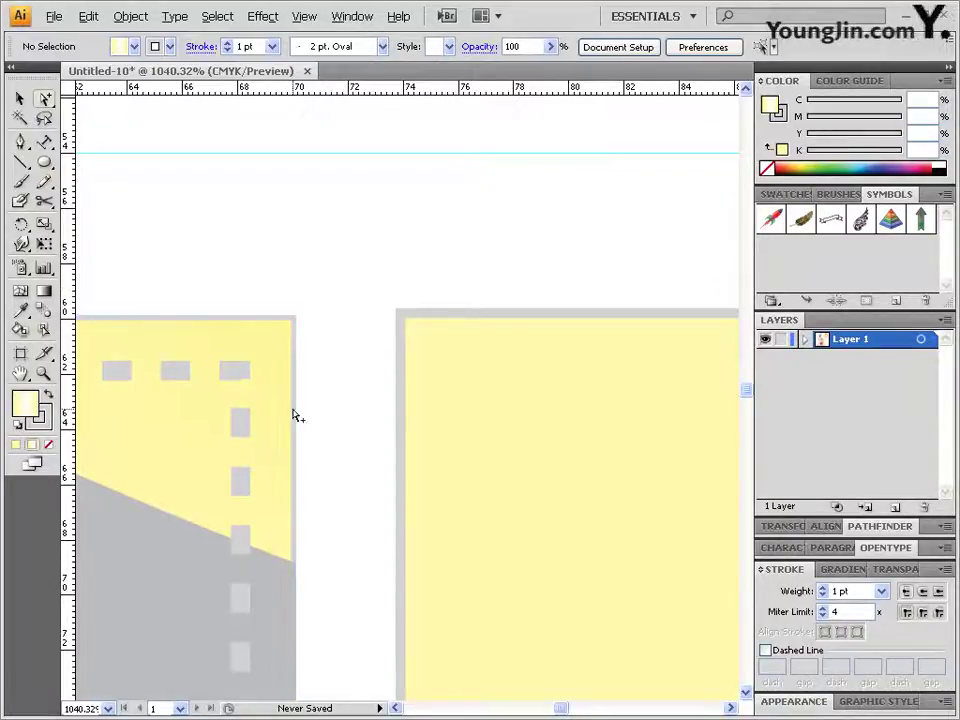
left_click(276, 352)
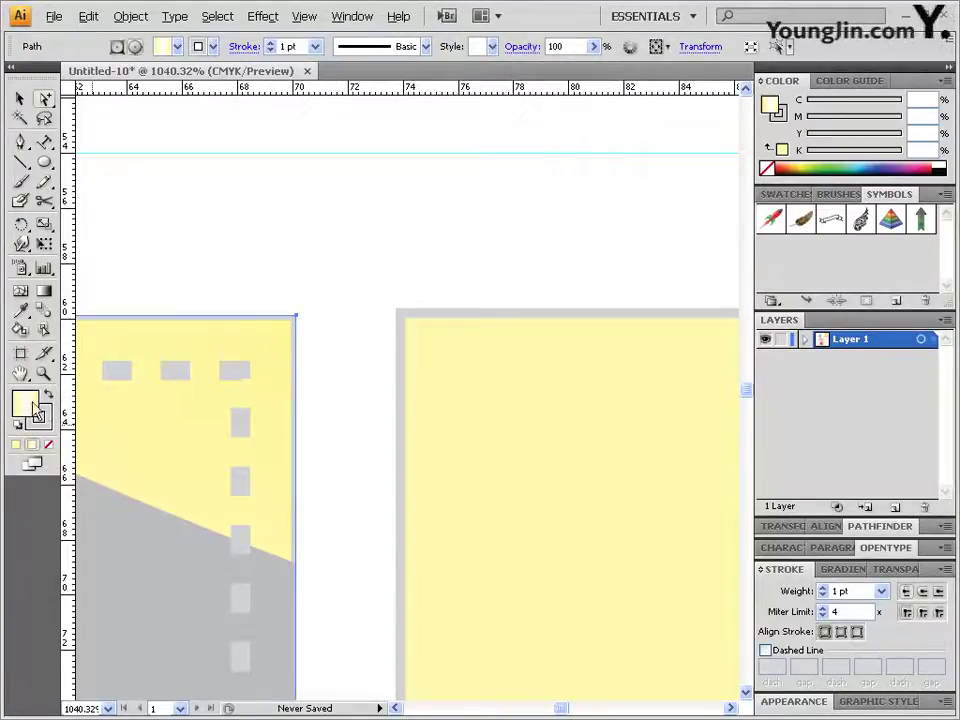
- Set the stroke of the front panel's frame path to C 0, M 0, Y 0, K 20
left_click(304, 330)
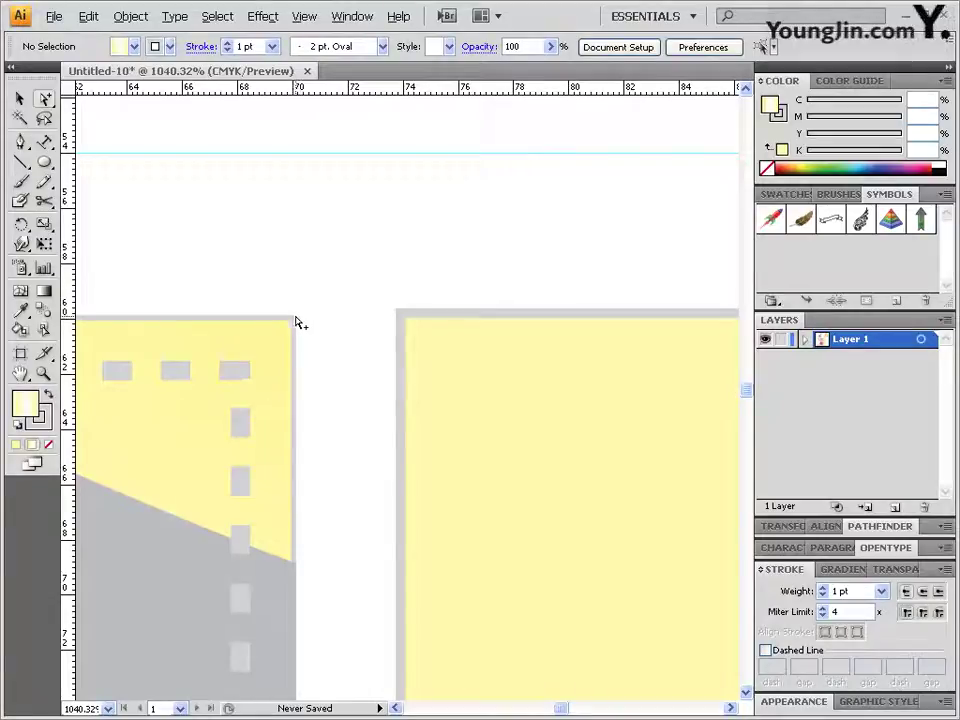
left_click(296, 322)
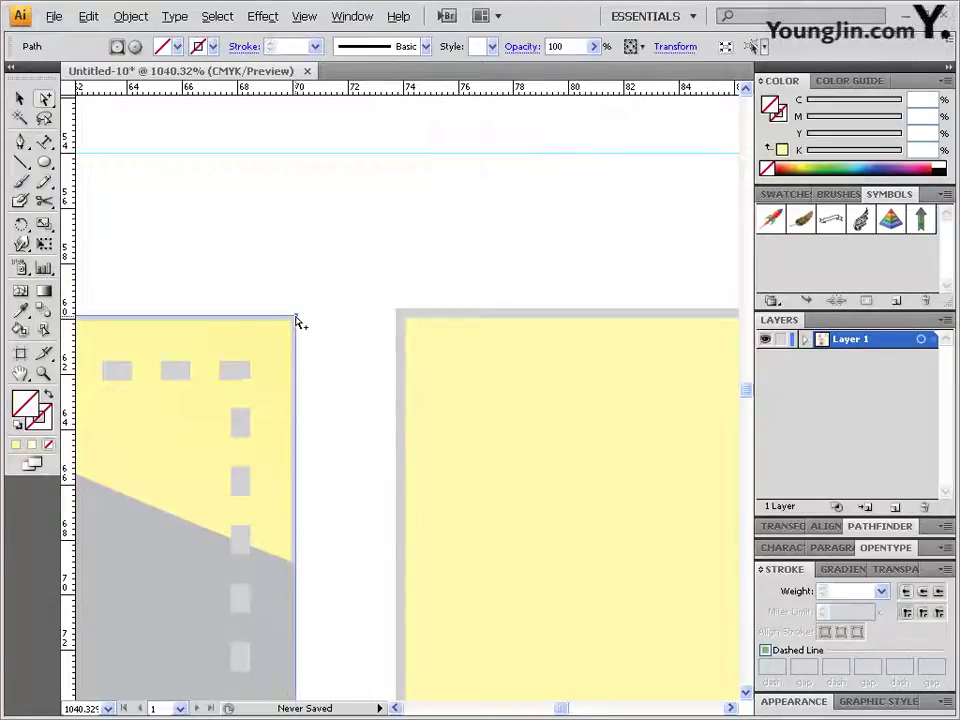
left_click(45, 425)
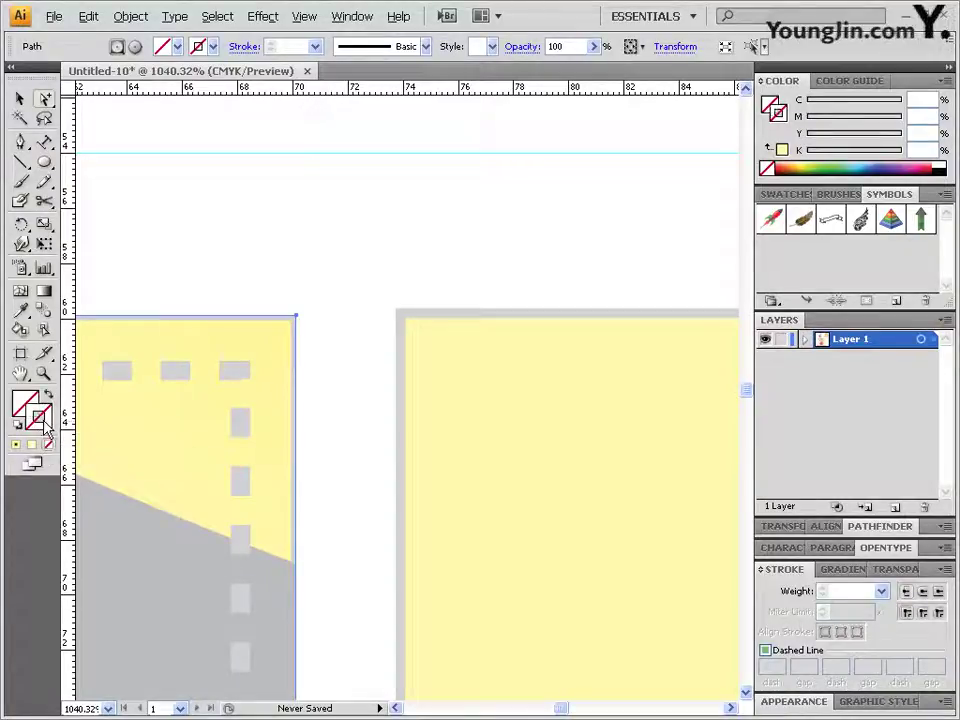
left_click(922, 133)
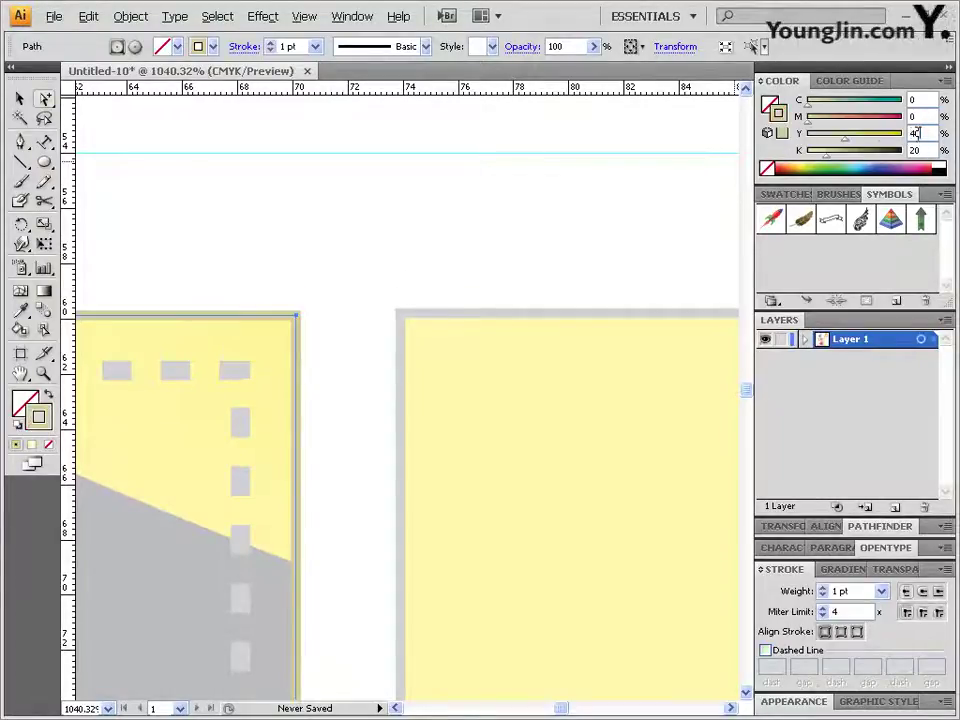
type("0")
key("Return")
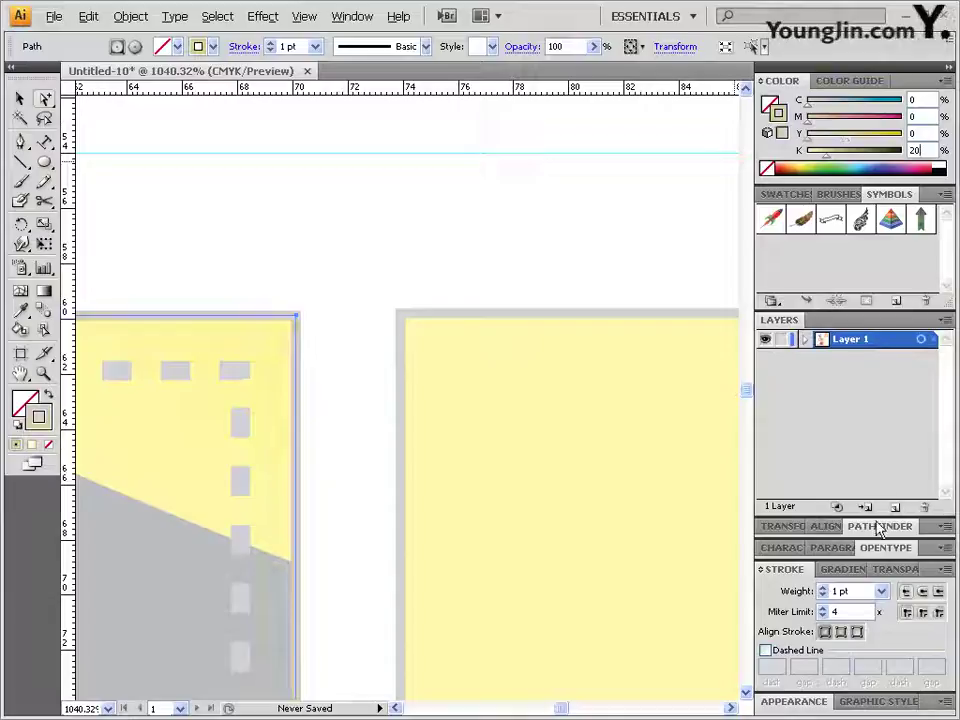
left_click(264, 311)
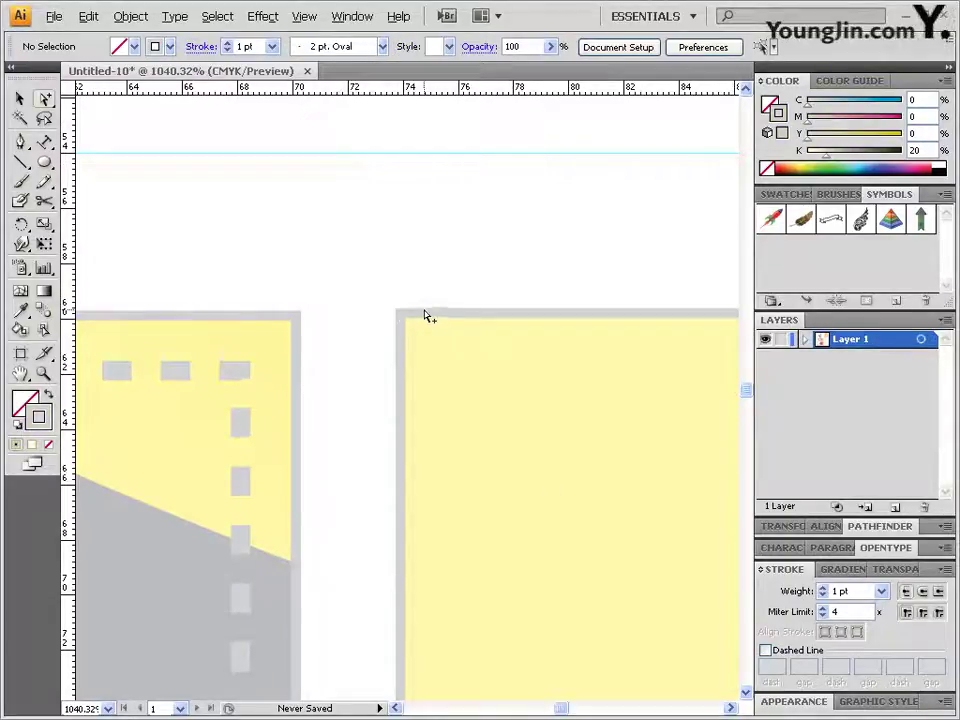
- Paste the copied large music note group over the bag's front and side panels
double_click(43, 373)
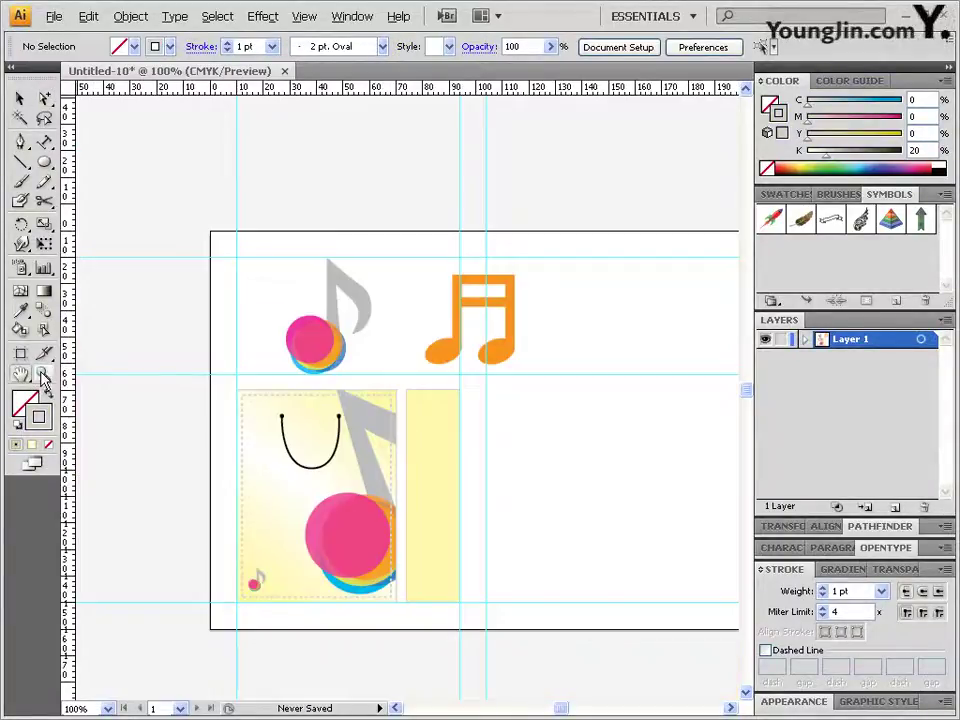
left_click(418, 481)
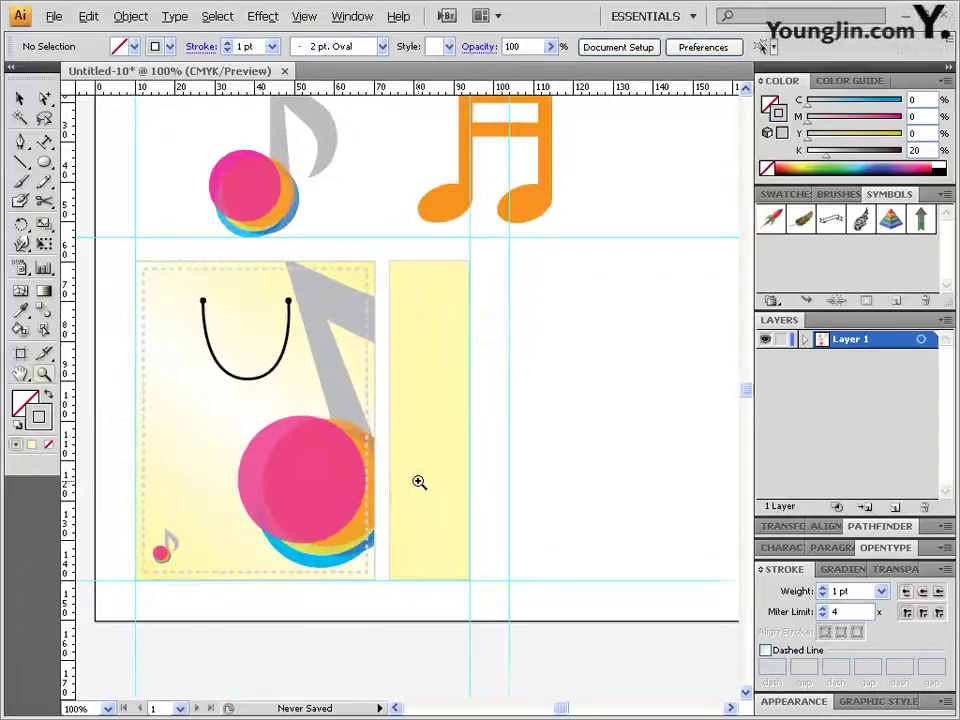
left_click(362, 401)
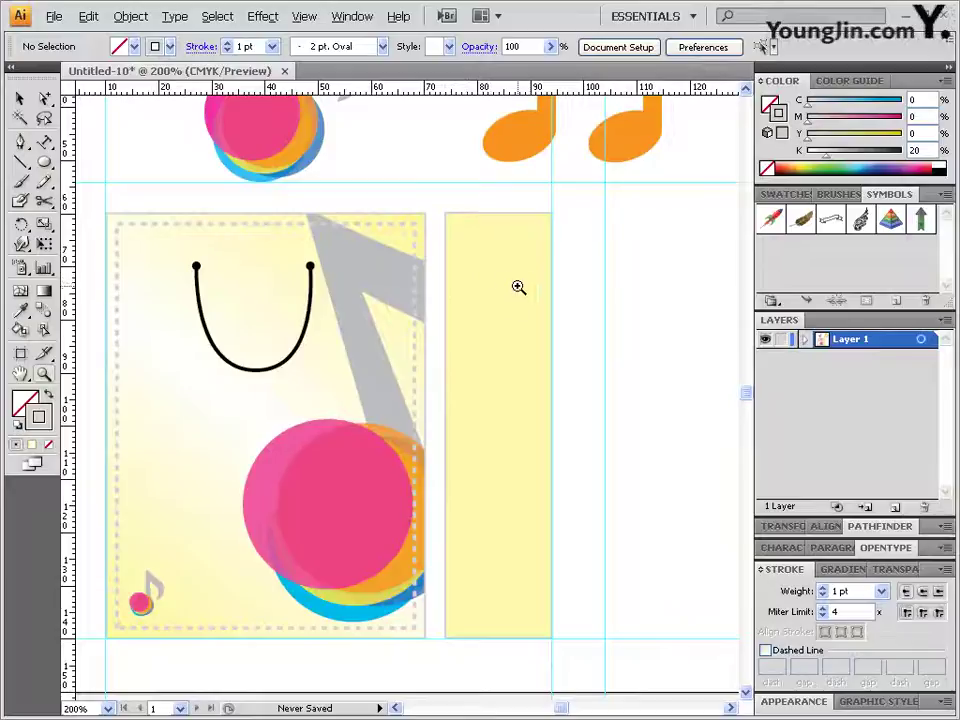
left_click(89, 18)
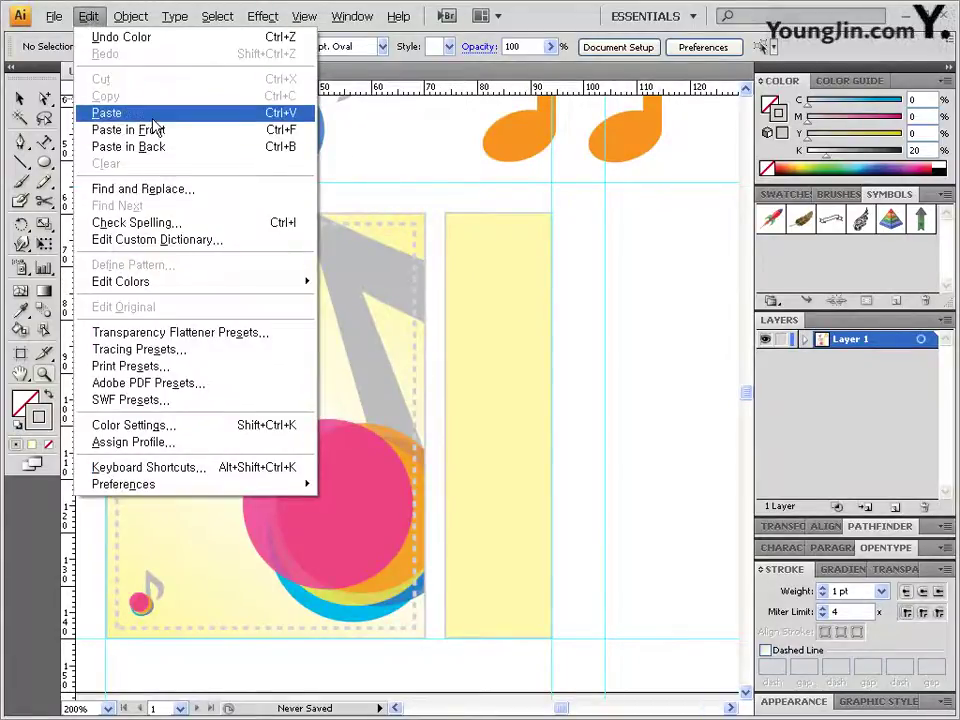
left_click(106, 112)
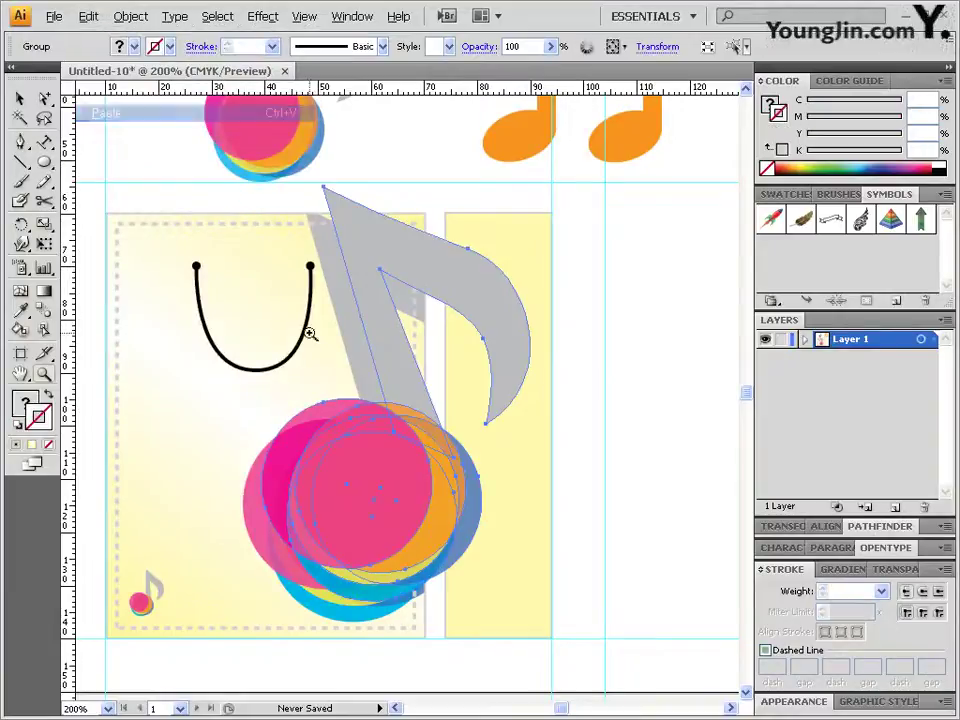
- Nudge the pasted note group down and slightly right so its circles line up in height with the front panel's note
left_click(20, 100)
key("Down")
key("Down")
key("Down")
key("Down")
key("Down")
key("Down")
key("Down")
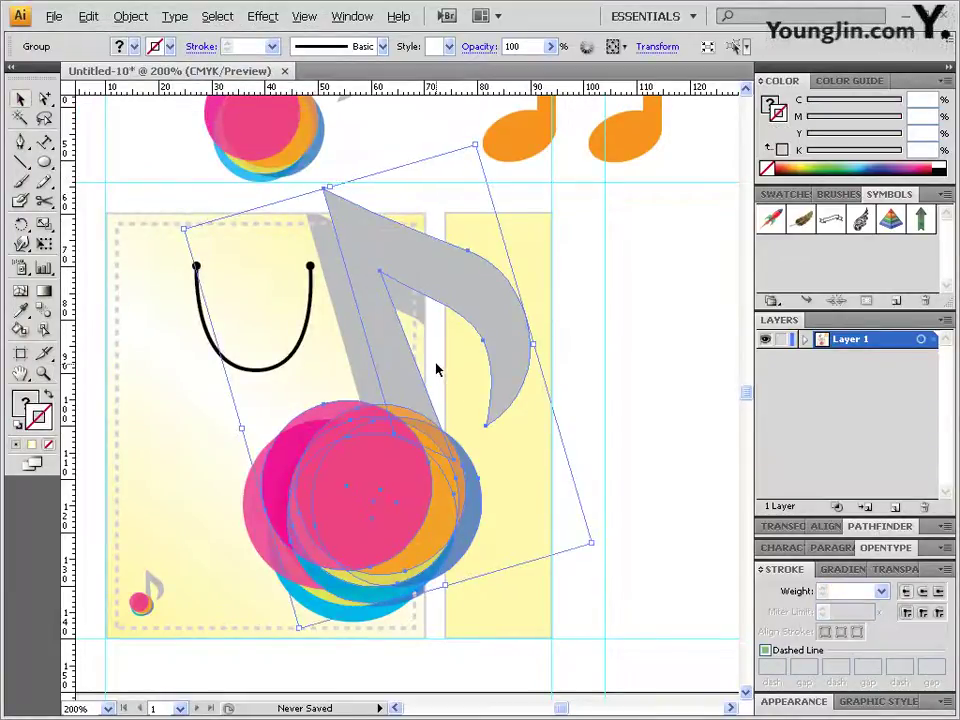
key("Down")
key("Down")
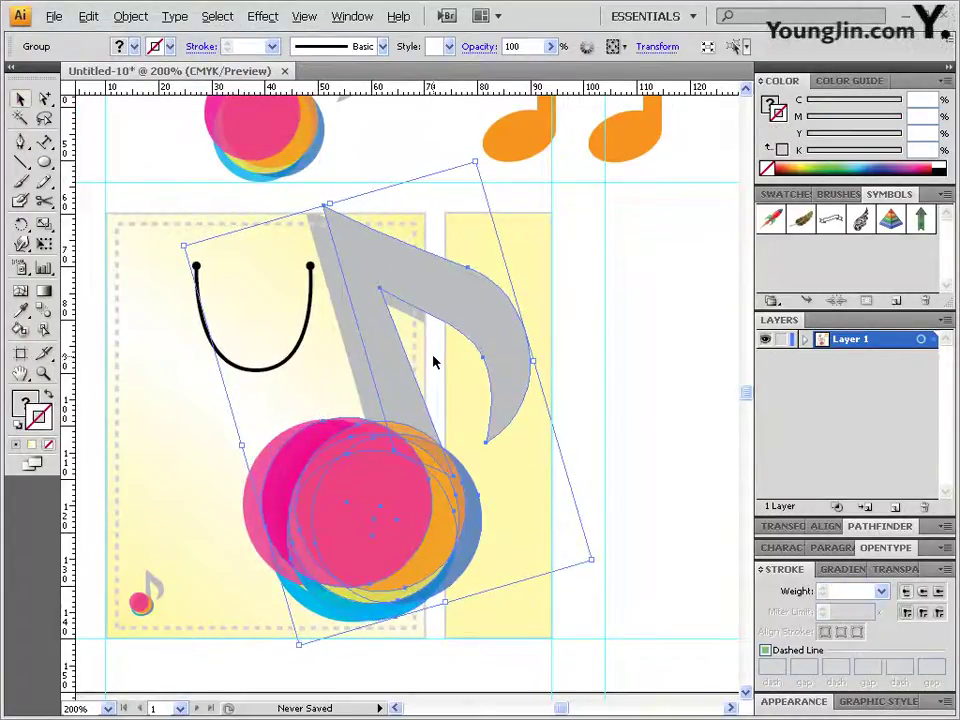
key("Right")
key("Right")
key("Right")
key("Left")
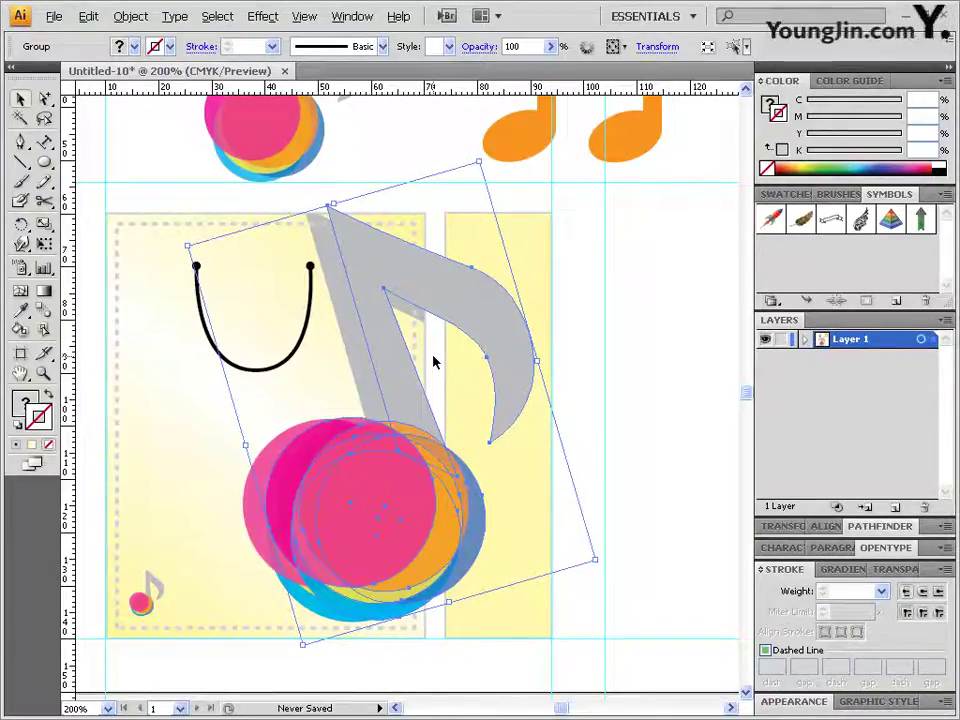
- Add the text "Musical Notes" in 20 pt Times New Roman in the blank area beside the yellow side panel
left_click(45, 143)
left_click(109, 148)
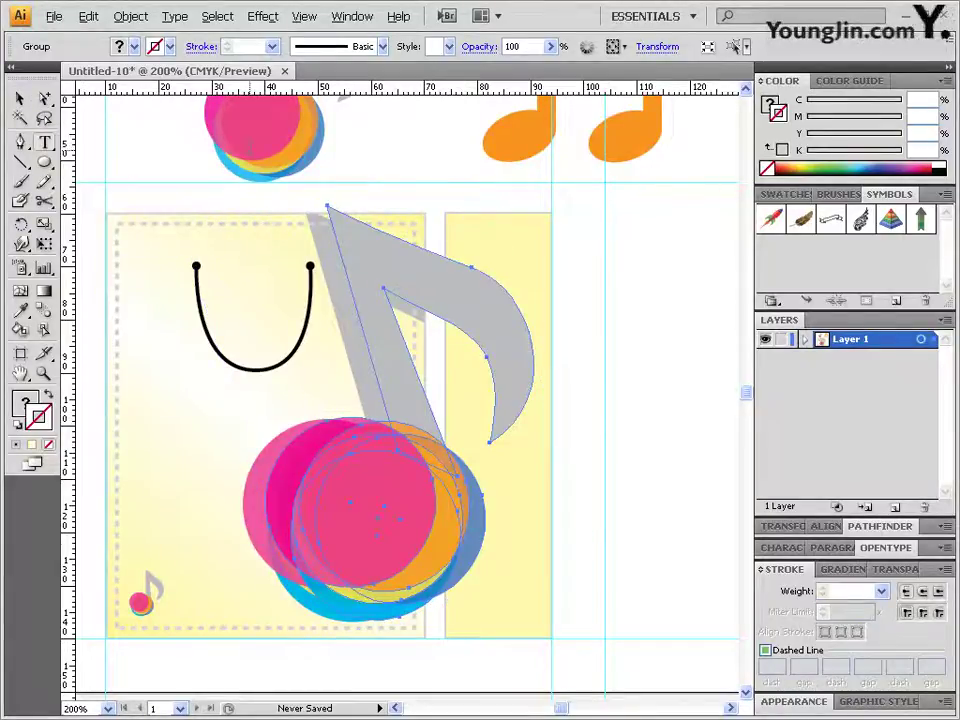
left_click(575, 476)
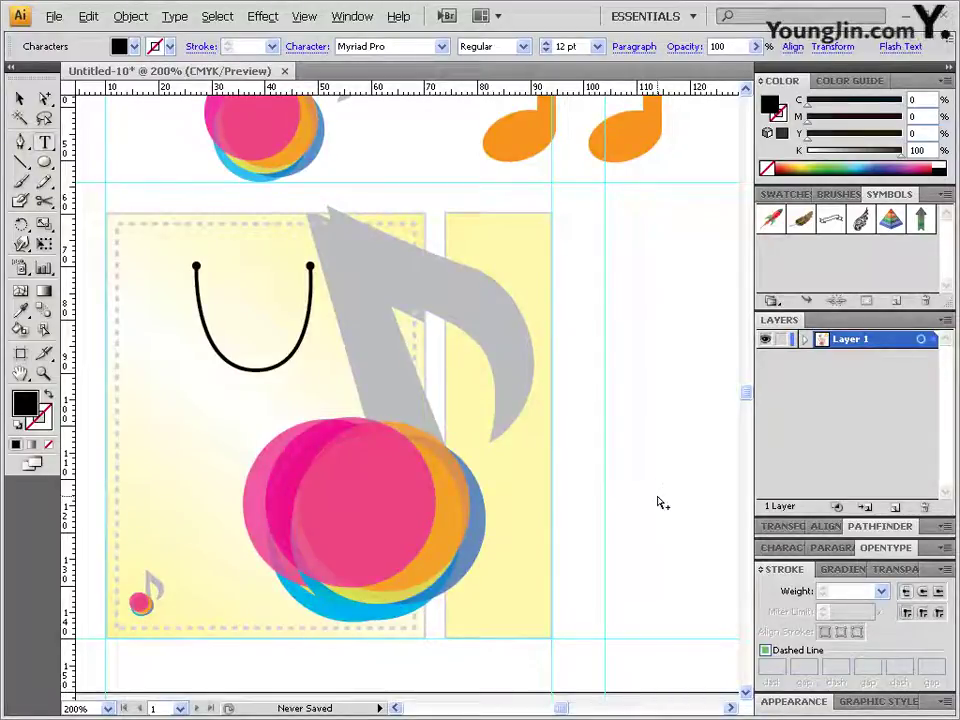
key("ctrl+v")
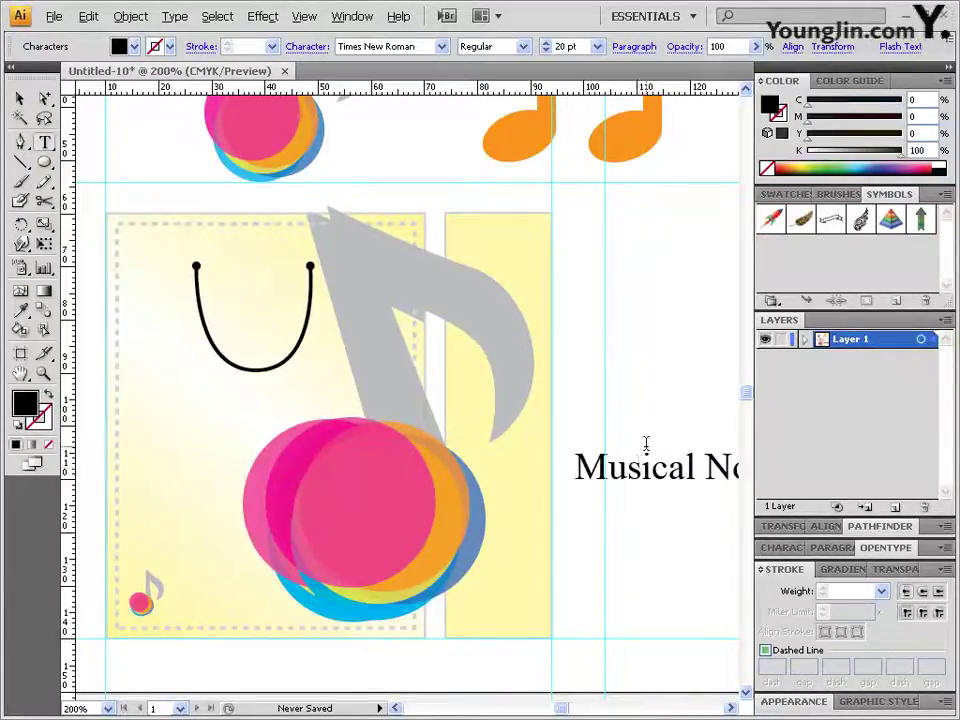
left_click_drag(563, 712, 568, 709)
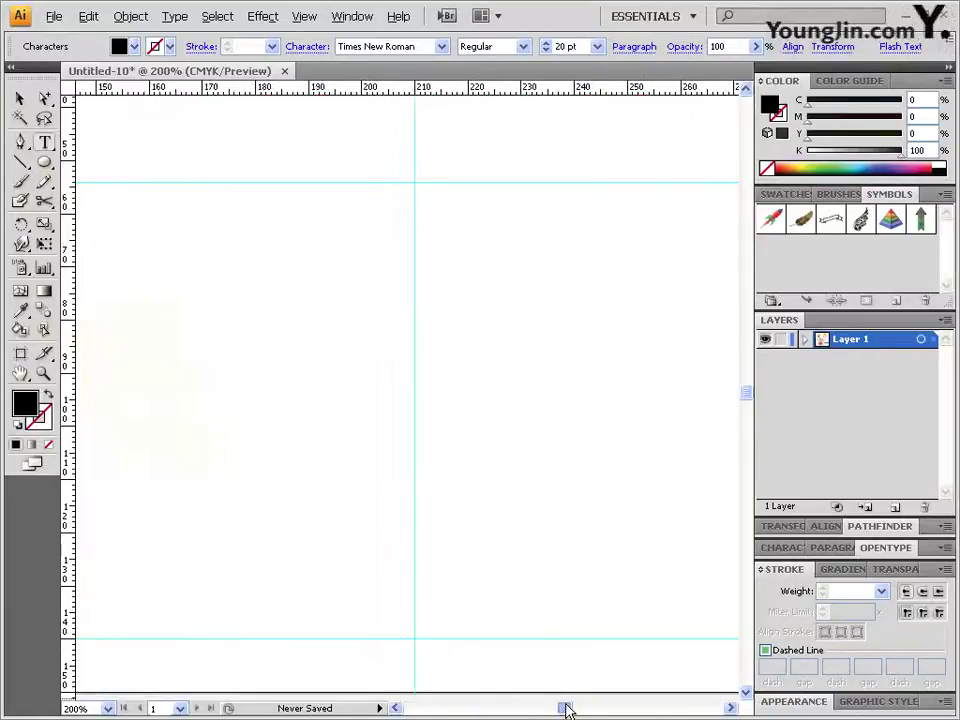
left_click(46, 99)
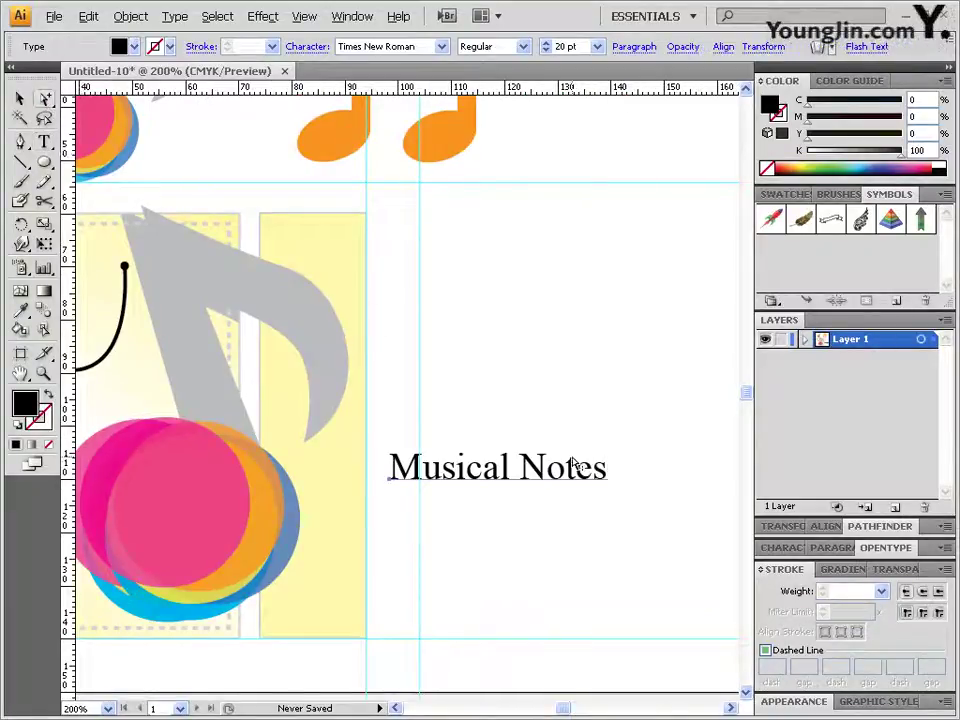
left_click_drag(560, 470, 571, 431)
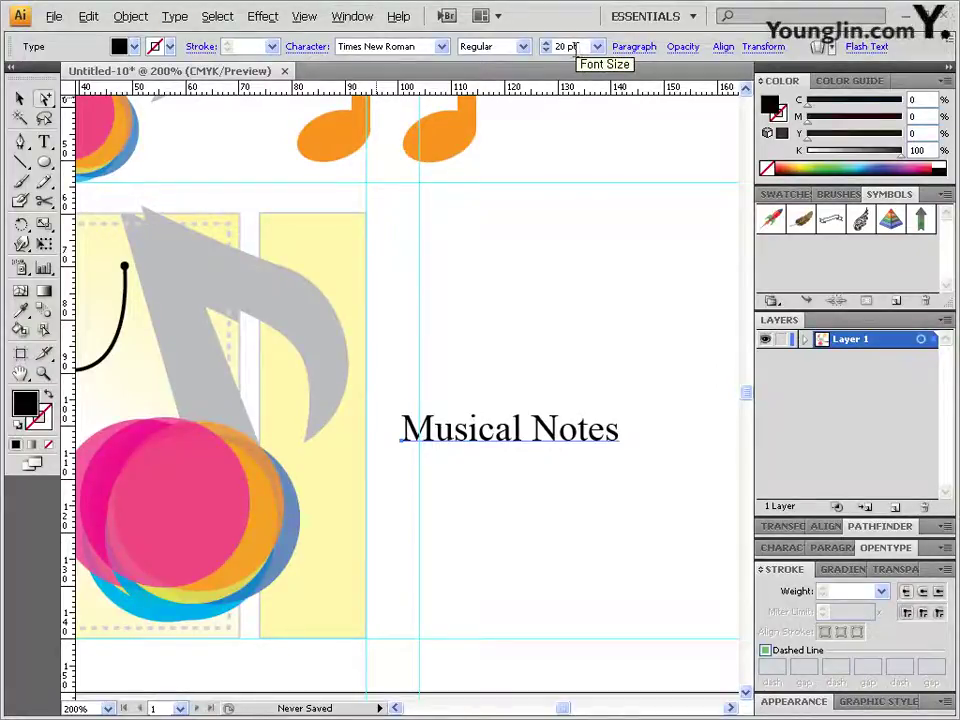
- Show the character settings for the "Musical Notes" text and set its fill to K 70
left_click(350, 16)
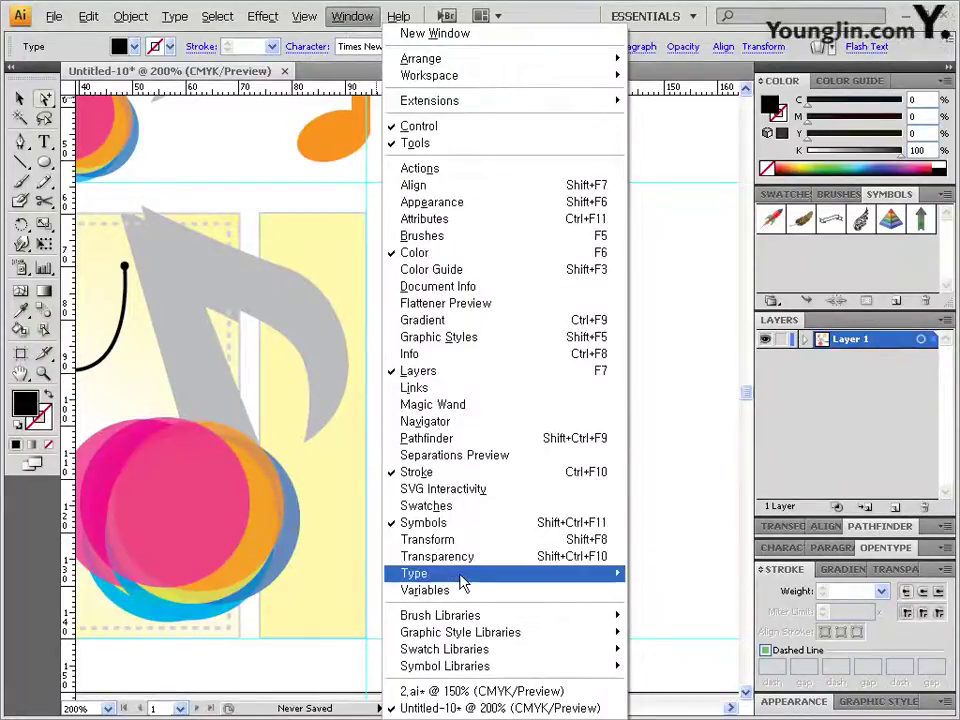
mouse_move(466, 581)
left_click(697, 577)
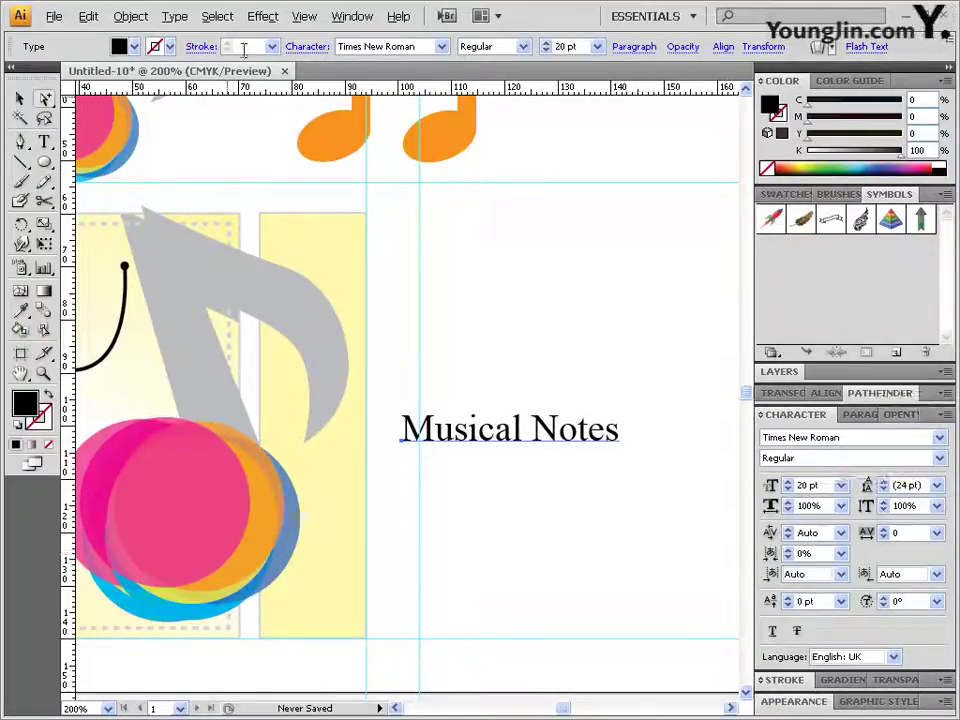
left_click(313, 47)
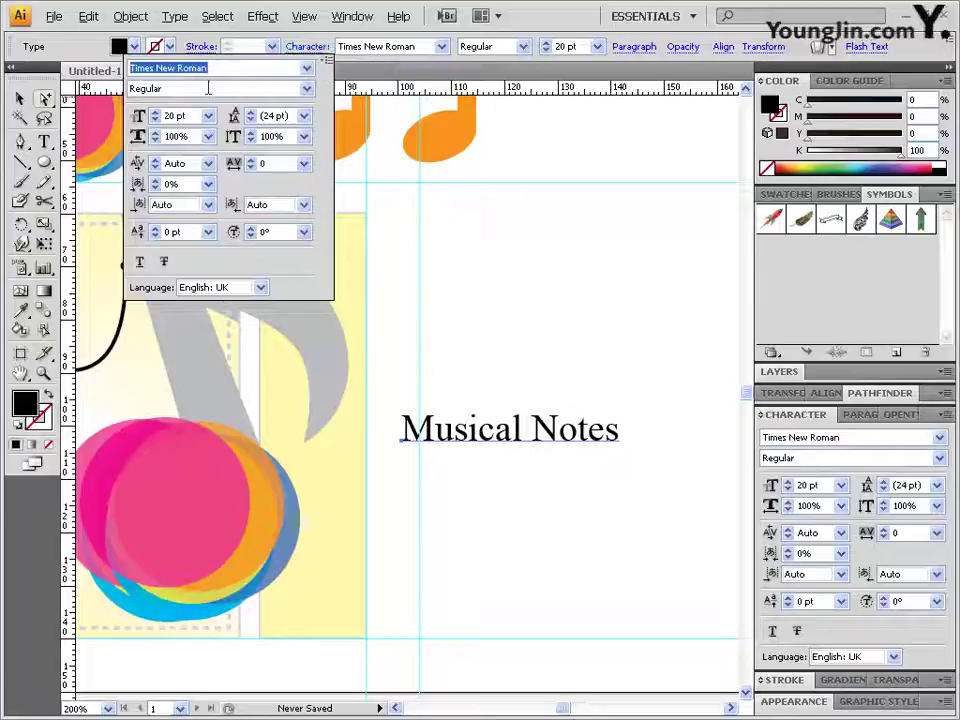
left_click(315, 47)
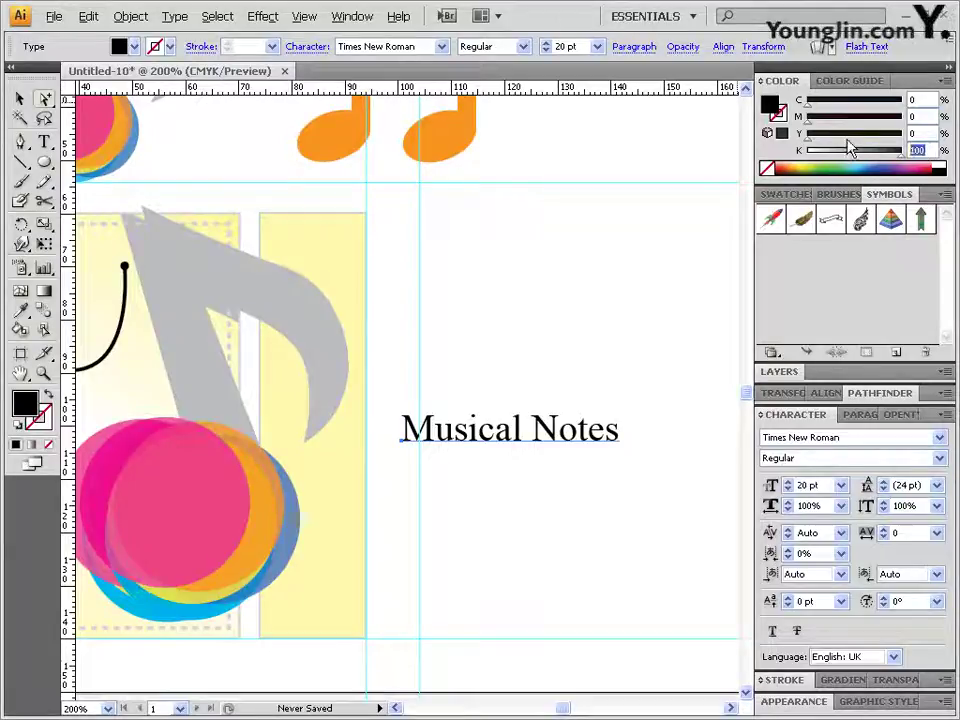
type("70")
key("Return")
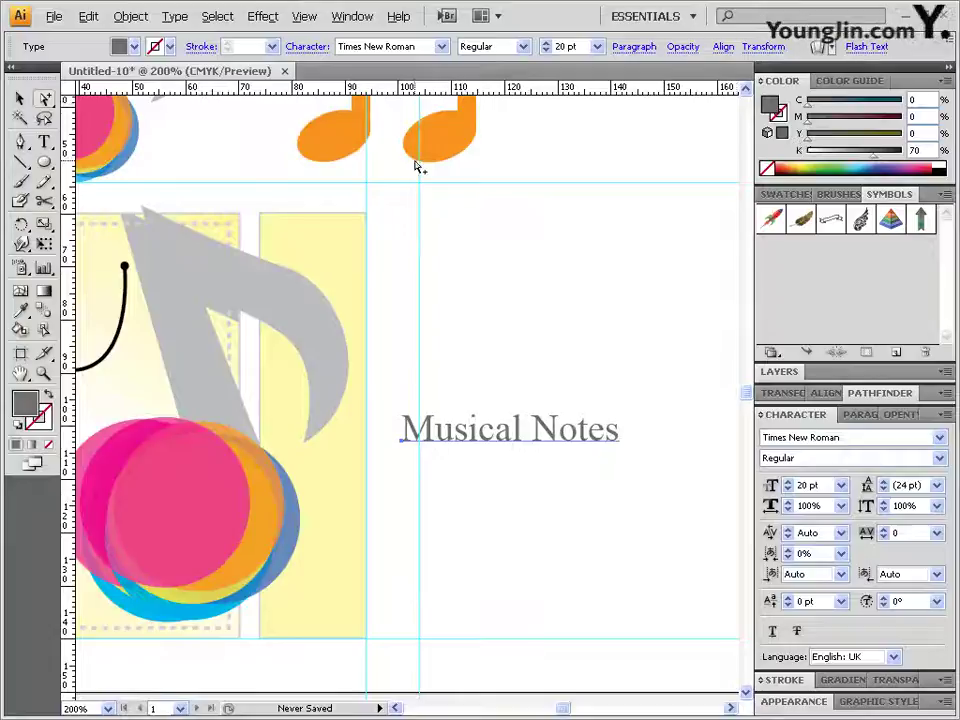
- Rotate the "Musical Notes" text by -90°, checking the result with the preview
double_click(22, 224)
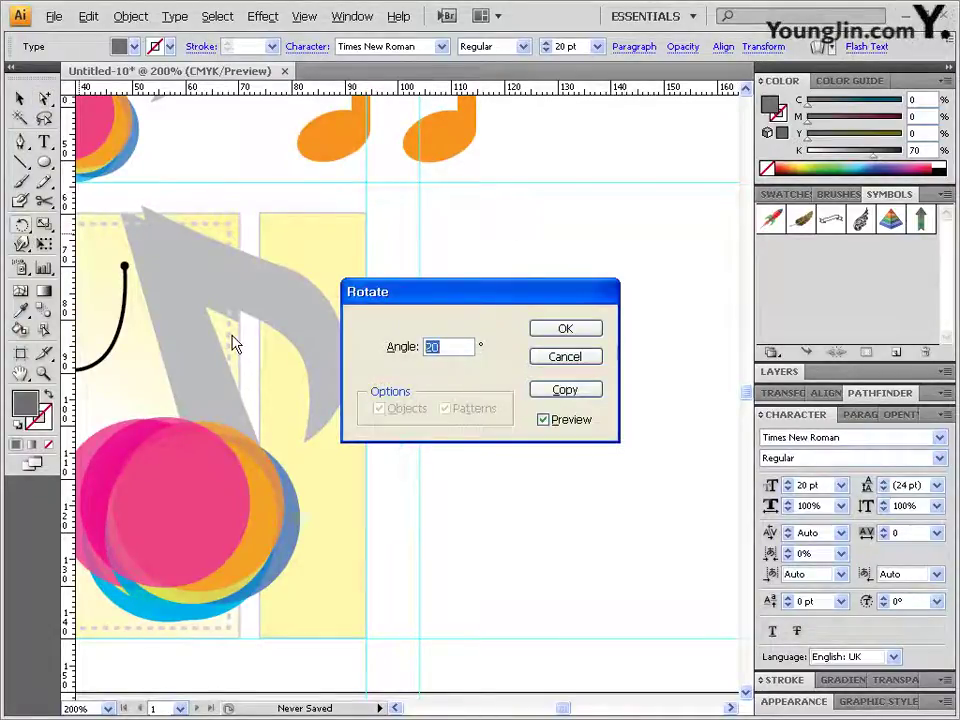
type("-9")
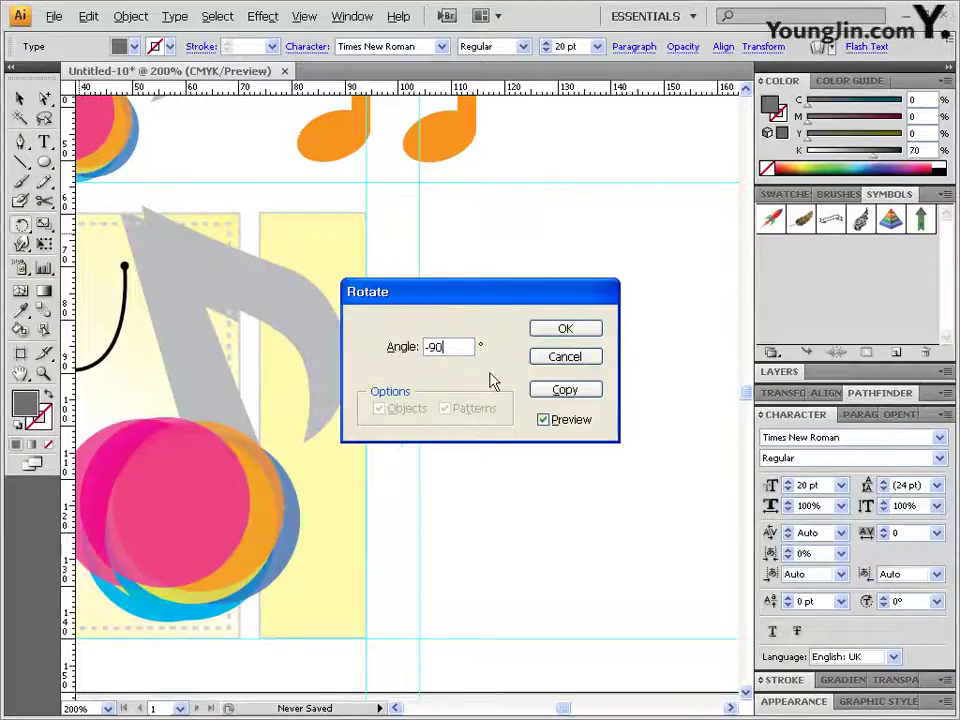
left_click_drag(538, 295, 578, 510)
left_click(620, 630)
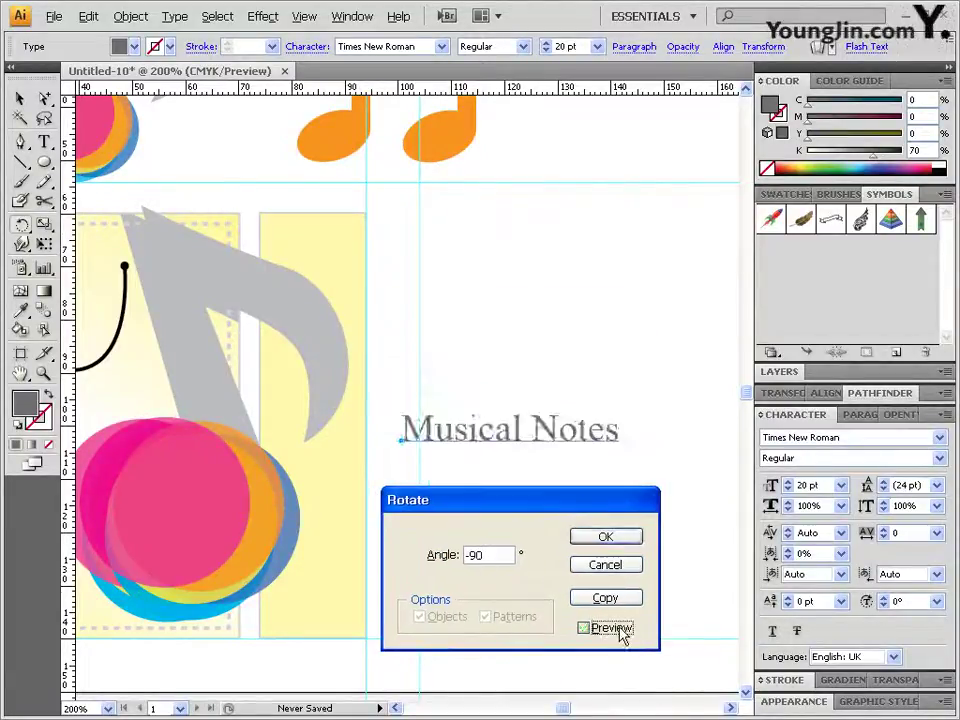
left_click(621, 631)
left_click(621, 632)
left_click(619, 631)
left_click(619, 632)
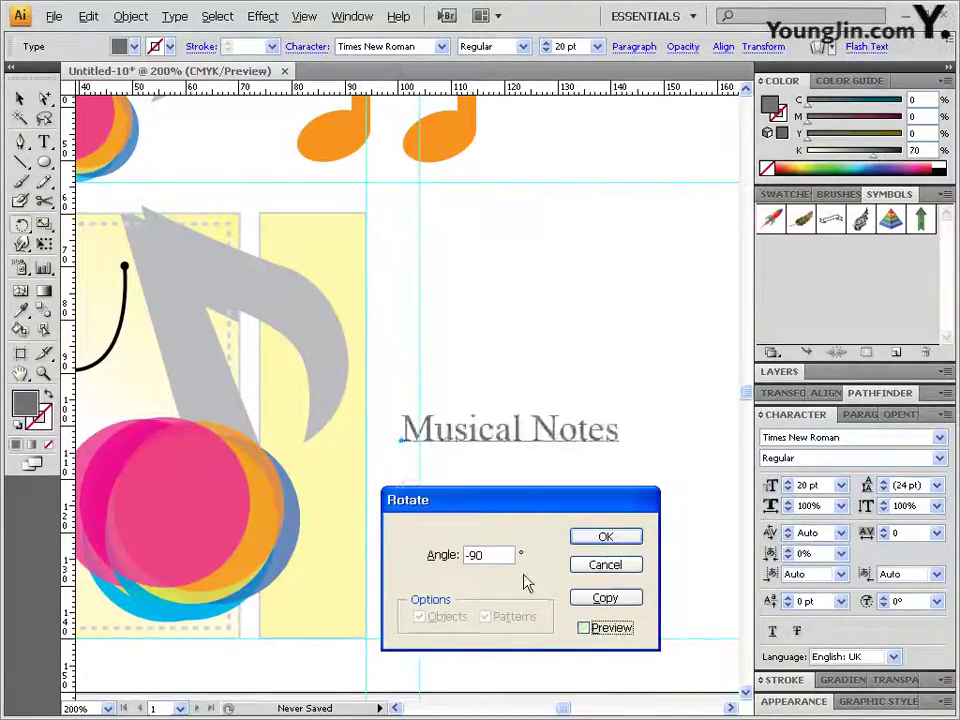
left_click(618, 632)
left_click(617, 631)
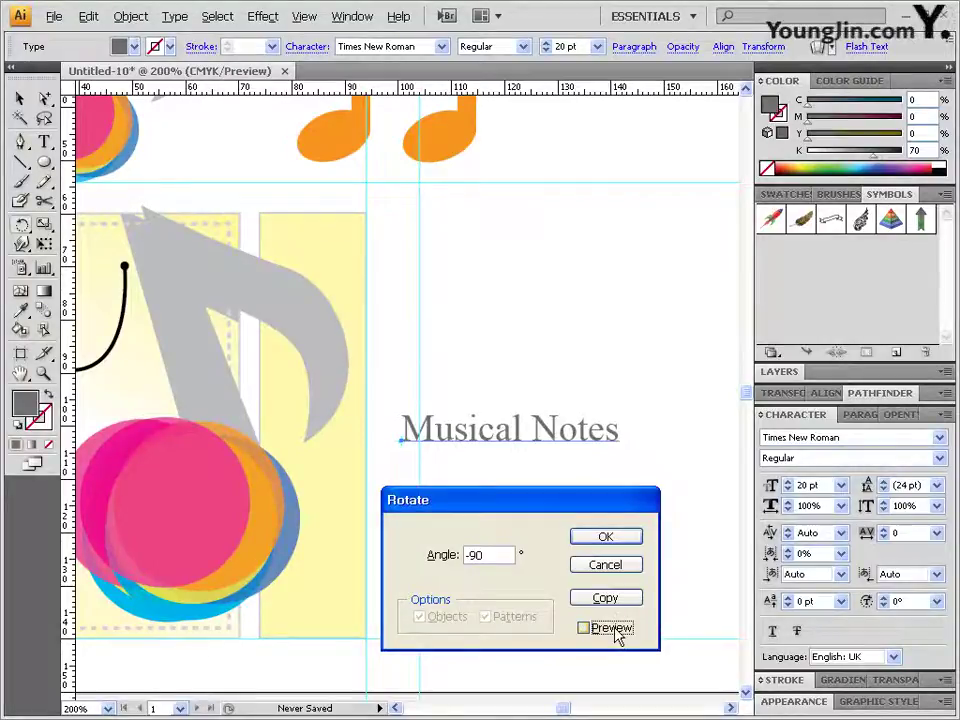
left_click(616, 631)
left_click_drag(583, 514, 699, 286)
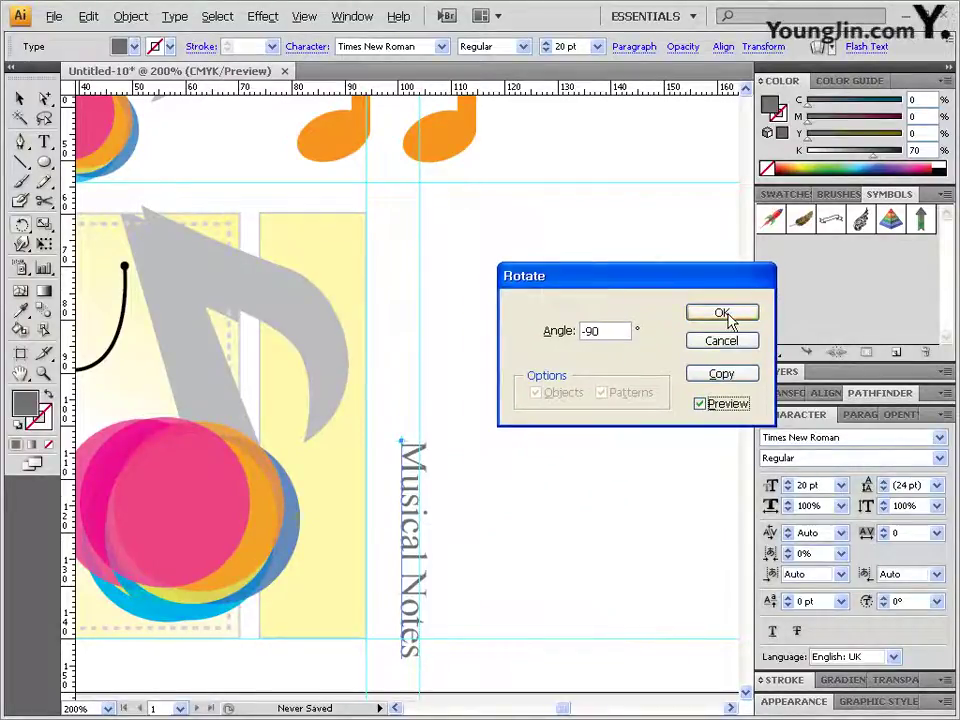
left_click(726, 316)
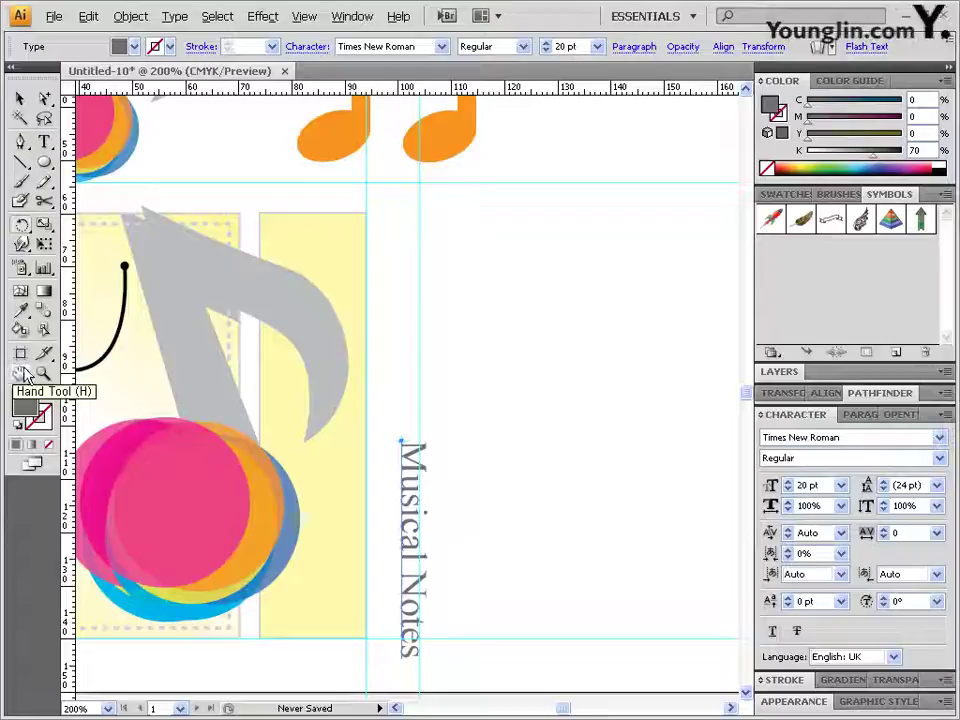
- Move the rotated text onto the middle of the yellow side panel and select the panel's rectangle
left_click(45, 98)
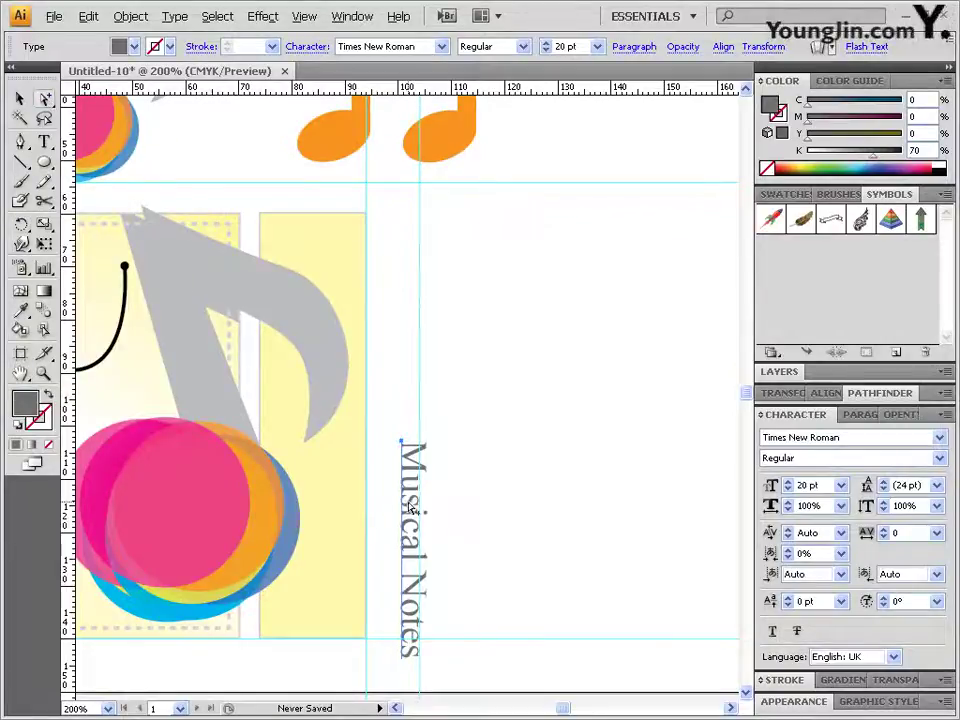
left_click_drag(410, 506, 311, 391)
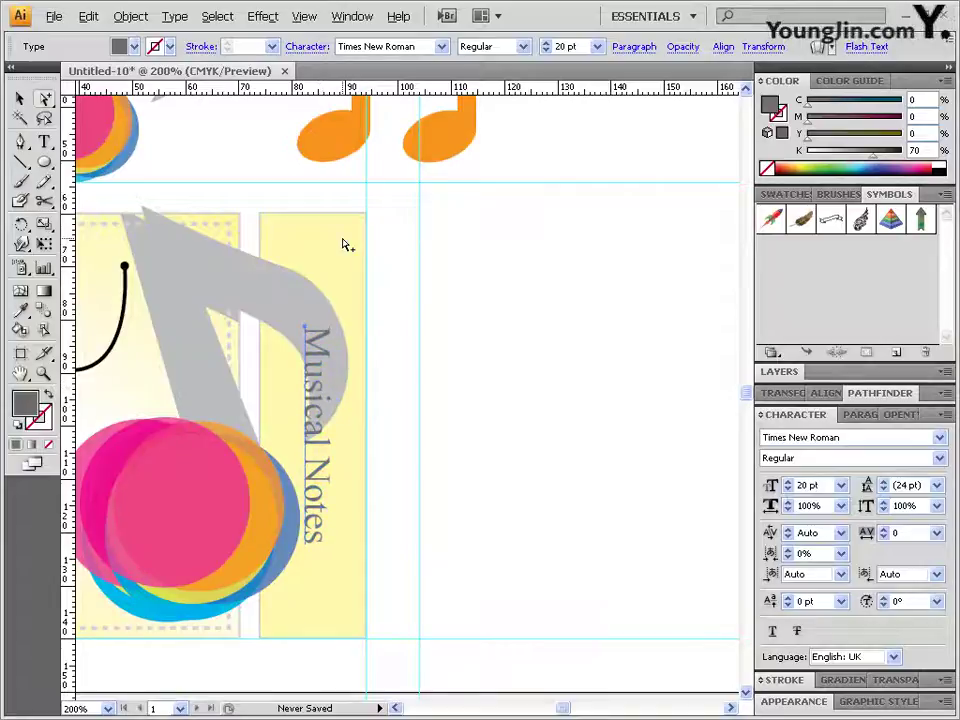
left_click(289, 253)
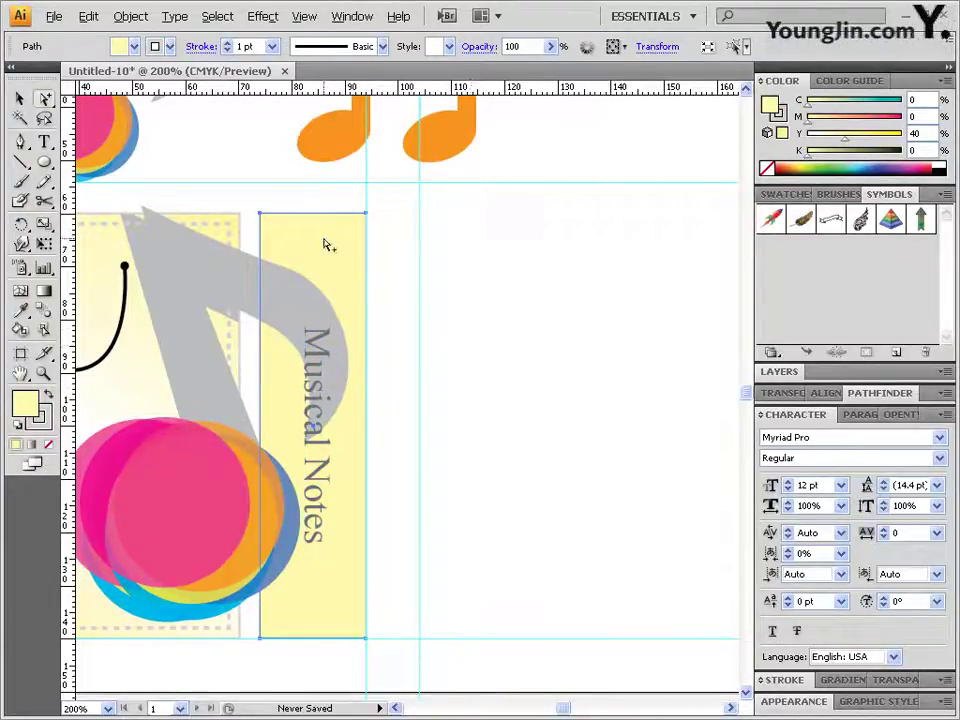
- Duplicate the side panel's rectangle in place with 0 mm horizontal and vertical offsets, and bring the copy to the front
double_click(20, 98)
type("0")
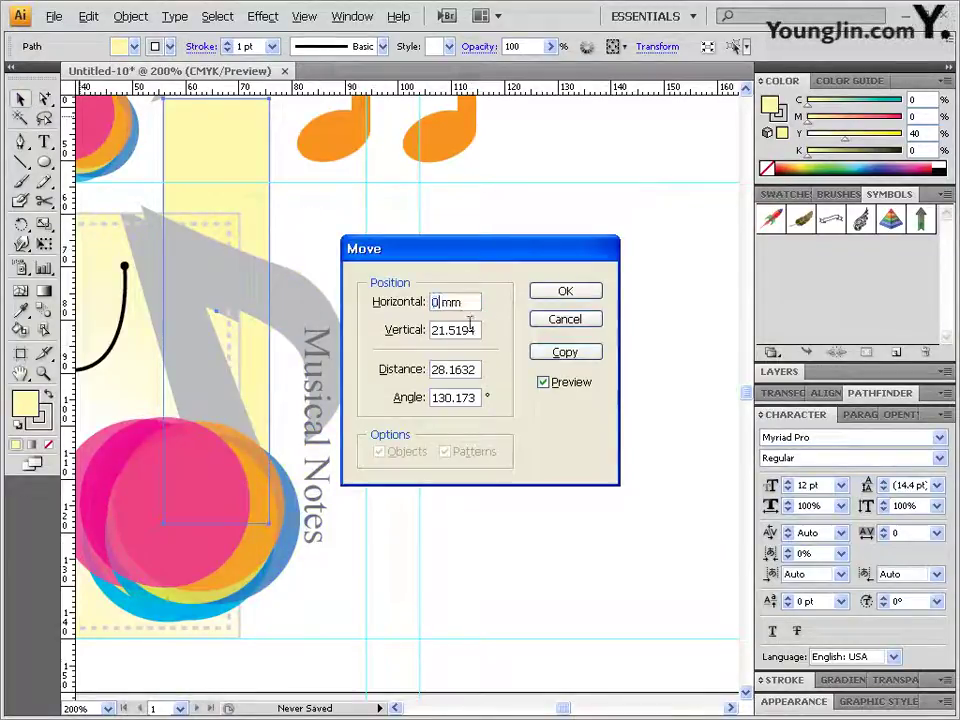
key("Tab")
type("0")
left_click(455, 302)
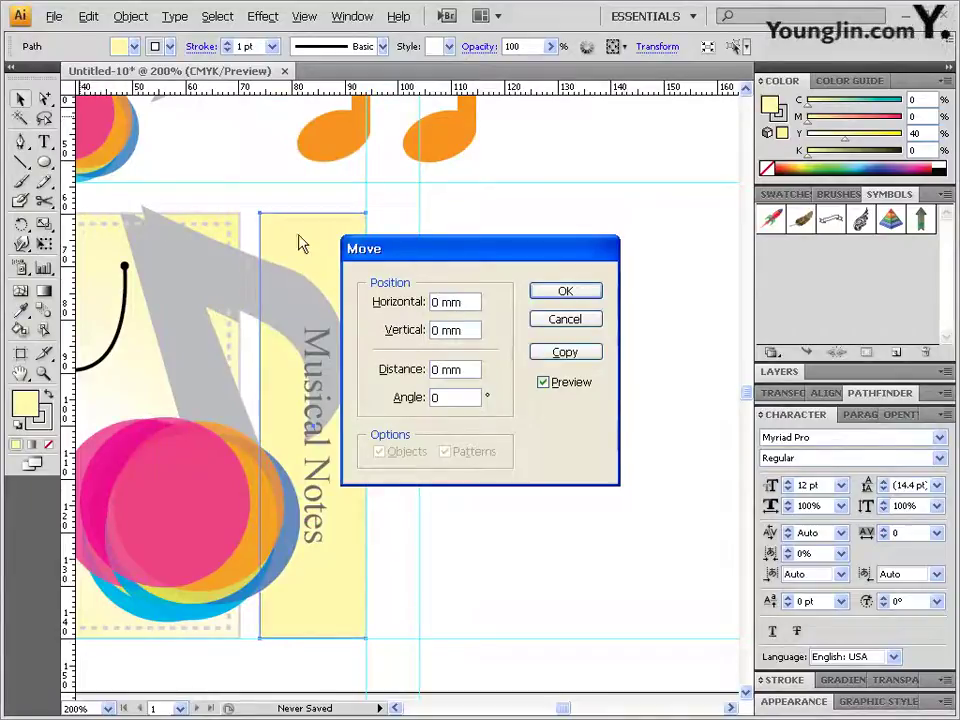
left_click(585, 355)
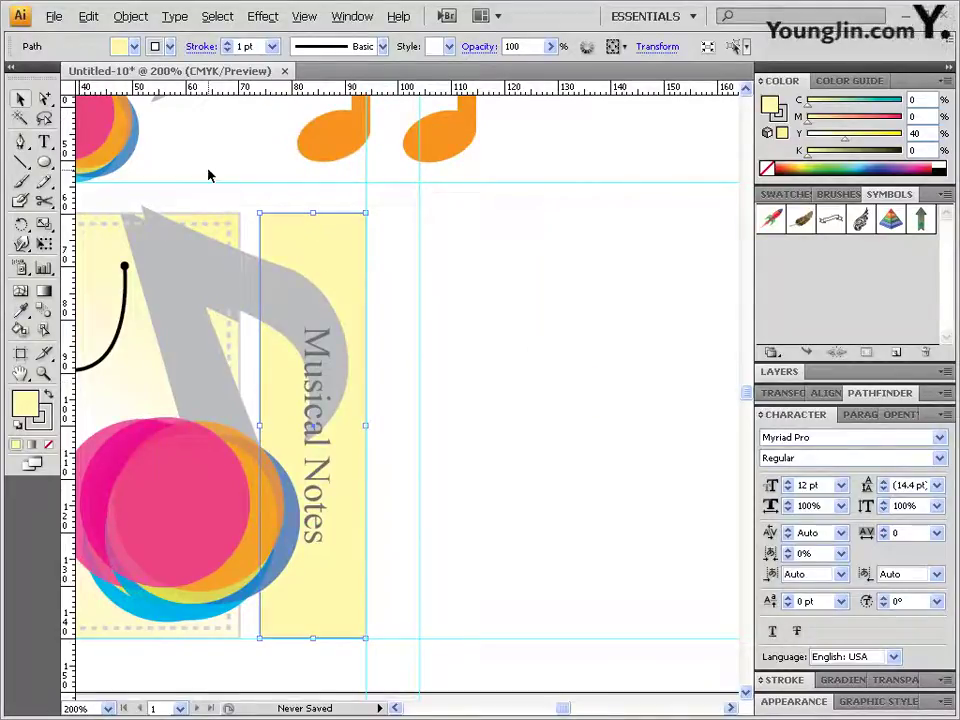
left_click(142, 22)
mouse_move(150, 55)
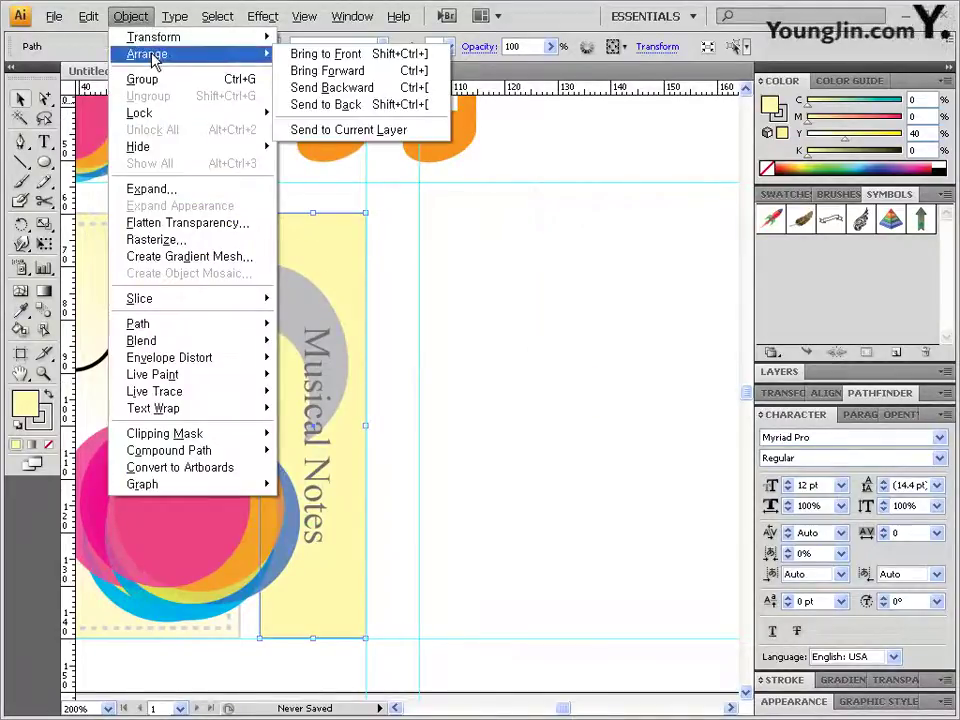
left_click(378, 56)
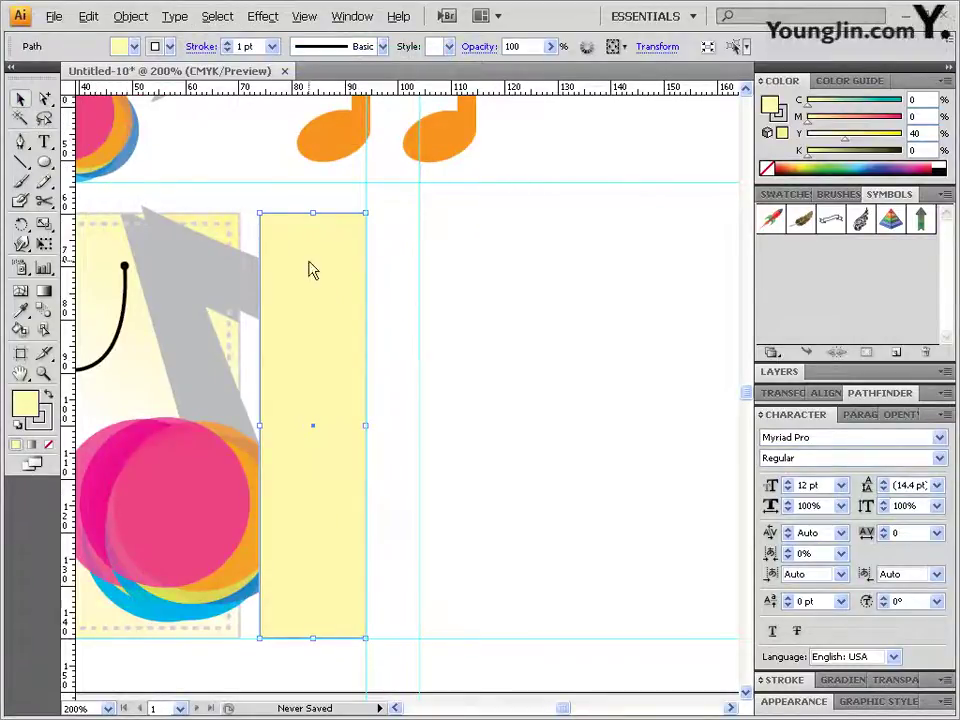
- Clip the large note and the "Musical Notes" text to the side panel's front rectangle with a clipping mask, then deselect
left_click_drag(402, 616, 280, 367)
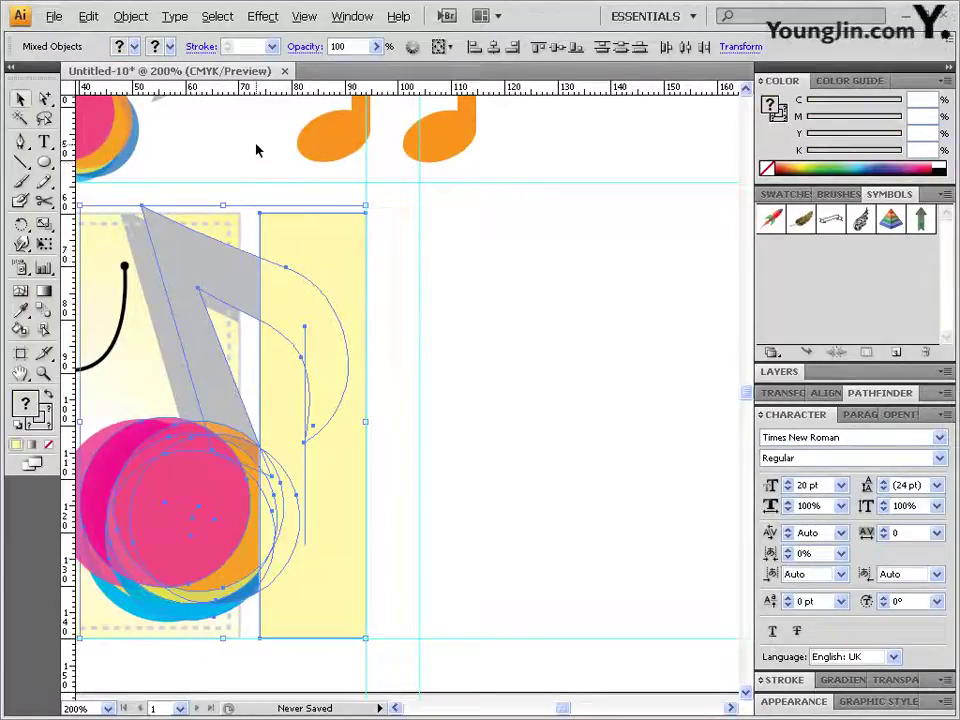
left_click(131, 16)
mouse_move(160, 434)
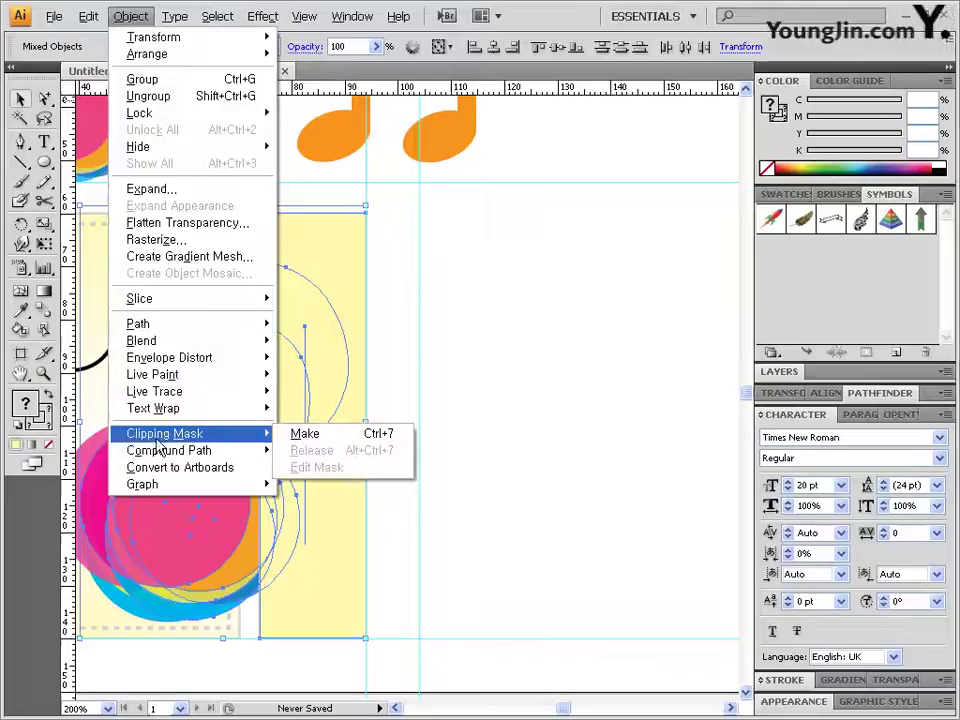
left_click(320, 444)
left_click(457, 397)
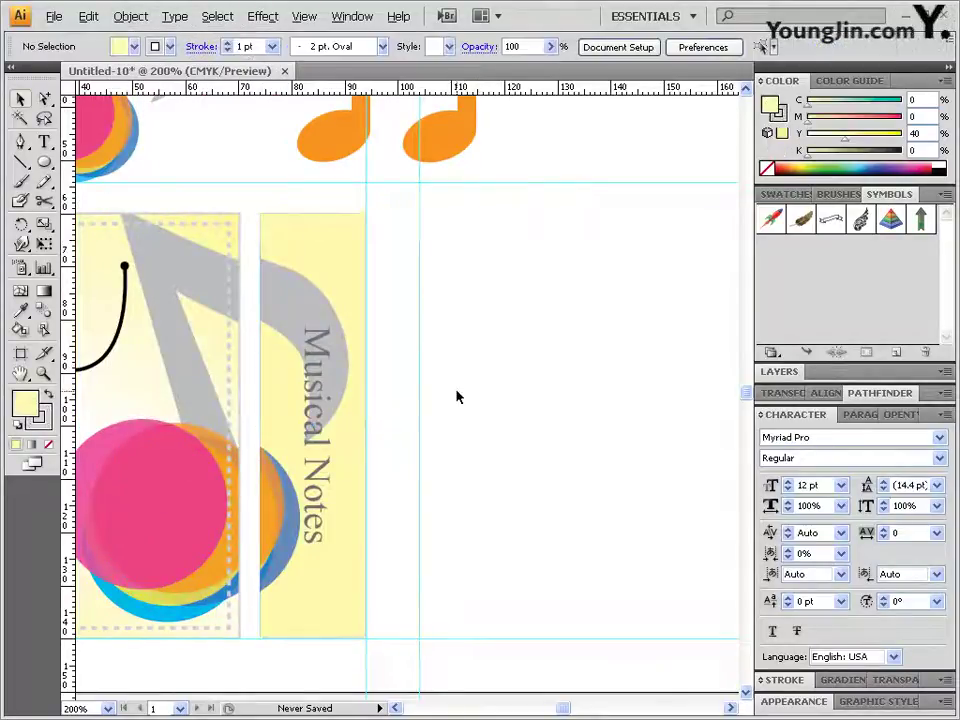
- Give the side panel's clipping rectangle a K 20 stroke, check its stroke settings, and deselect it
left_click_drag(197, 180, 370, 290)
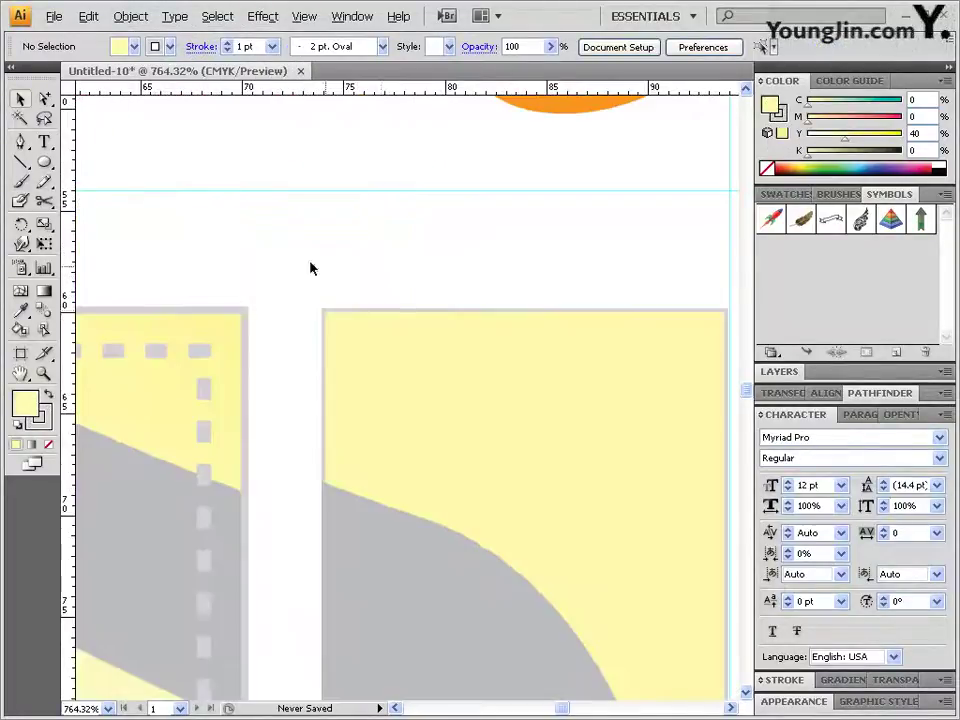
left_click(45, 100)
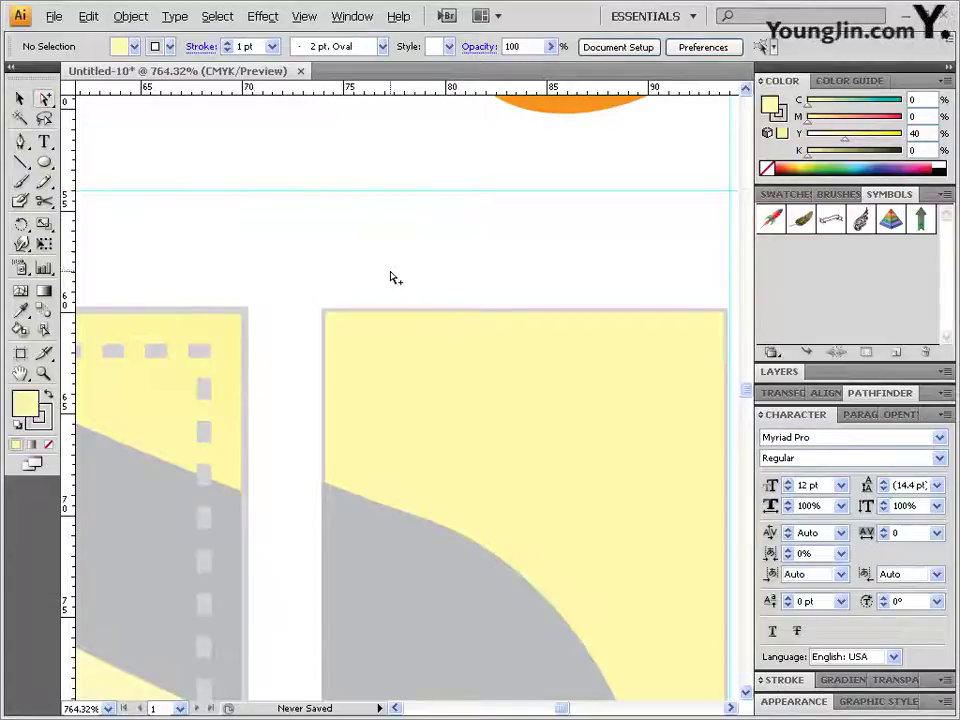
left_click(327, 317)
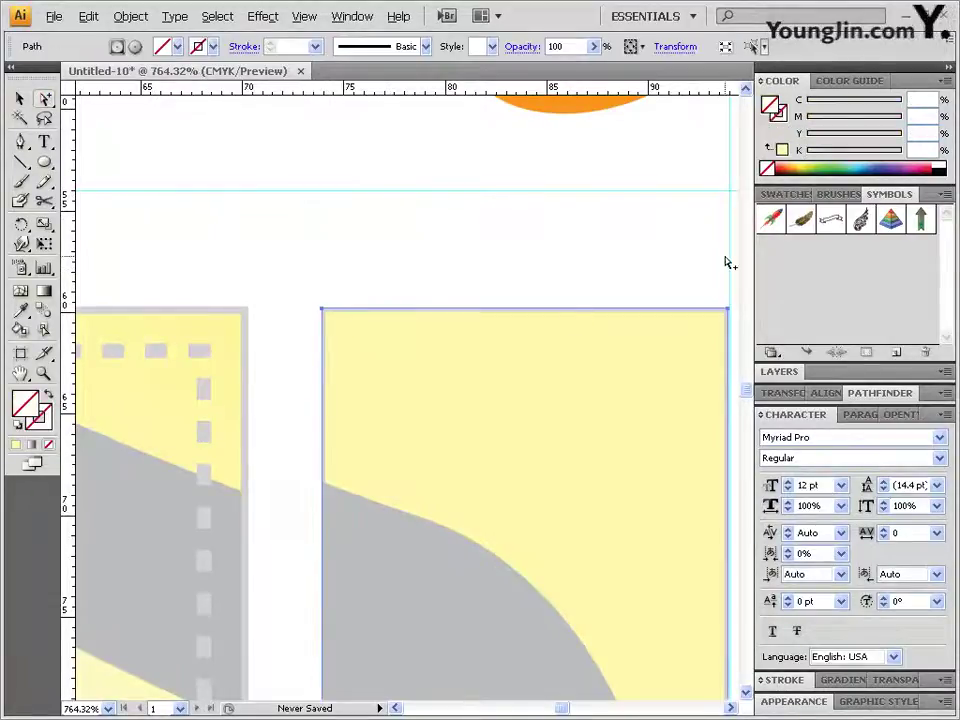
left_click(782, 150)
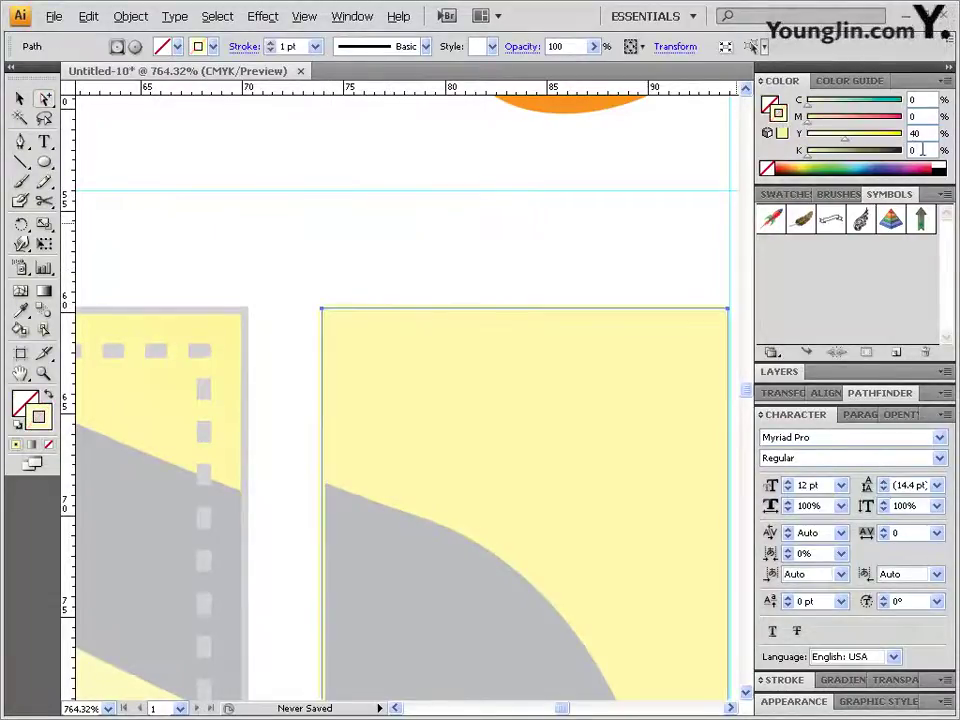
type("0")
left_click(930, 150)
type("20")
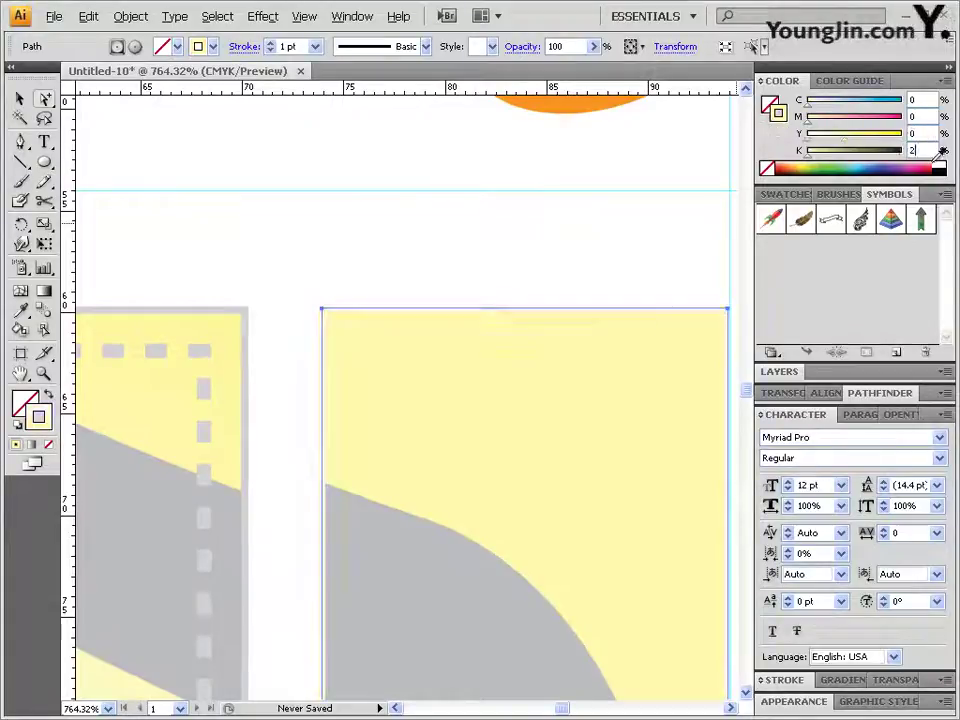
left_click(785, 680)
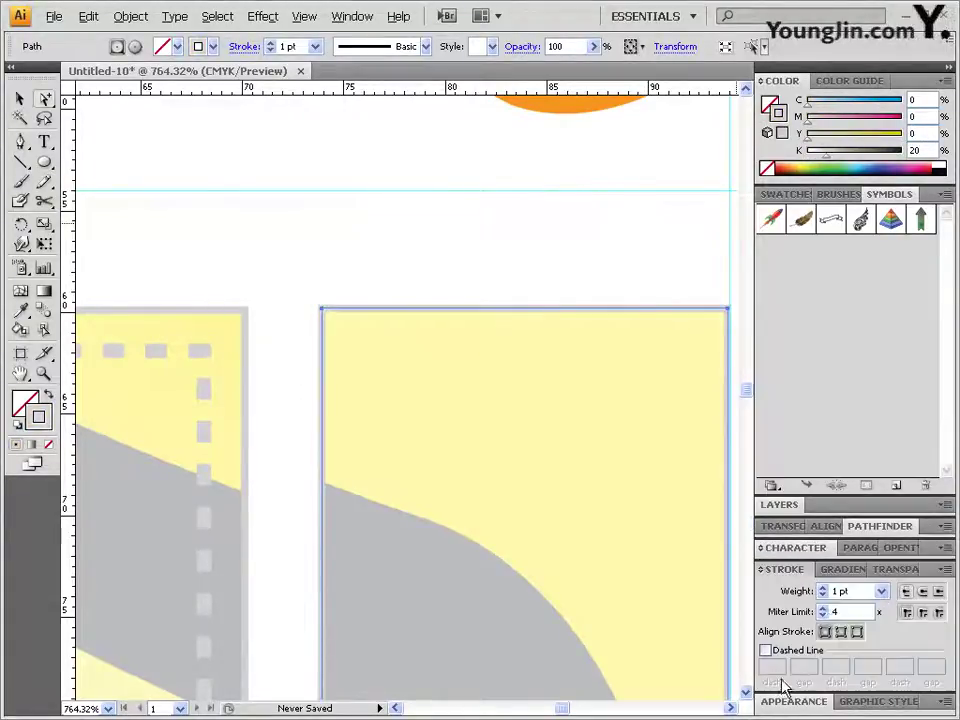
left_click(471, 274)
- Draw a rectangle about 106 by 86 mm between the guides beside the side panel and place a vertical guide through its centre
double_click(43, 373)
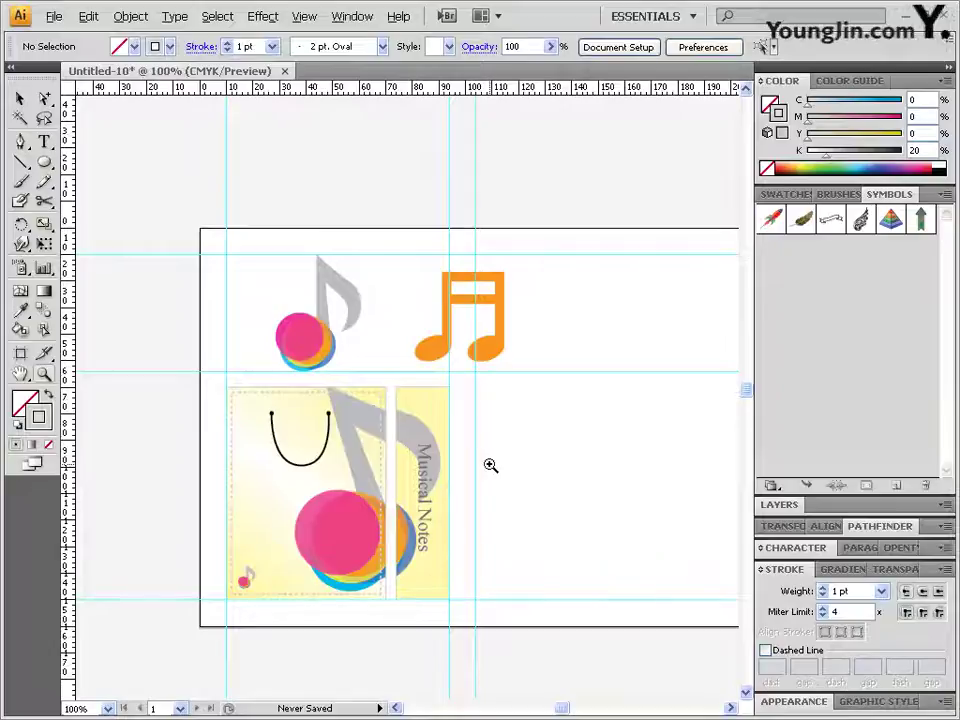
key("ctrl+1")
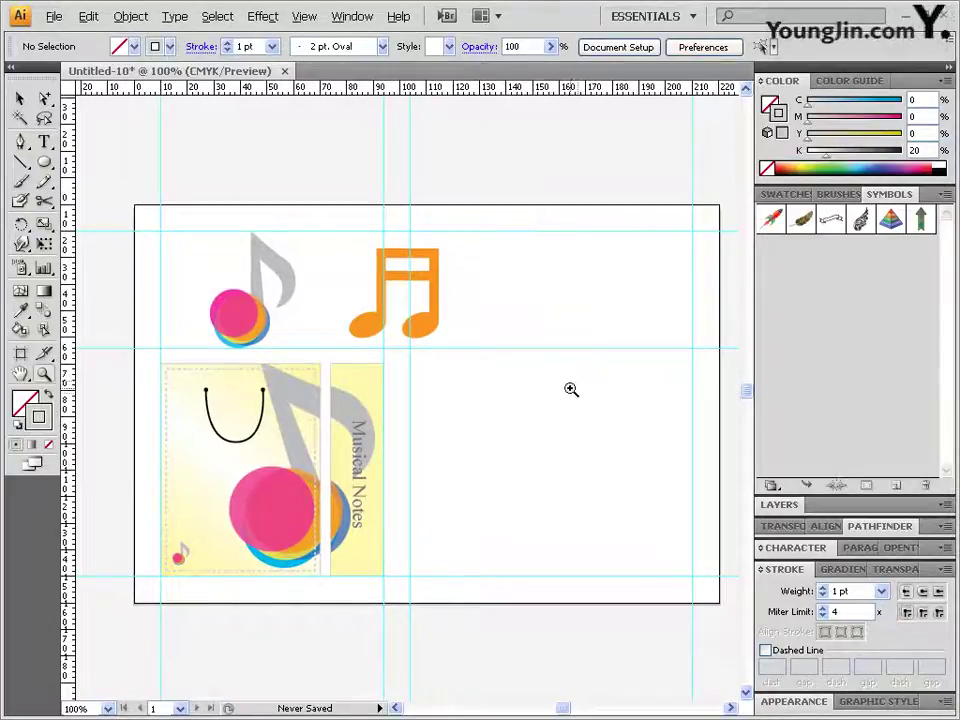
left_click(538, 441)
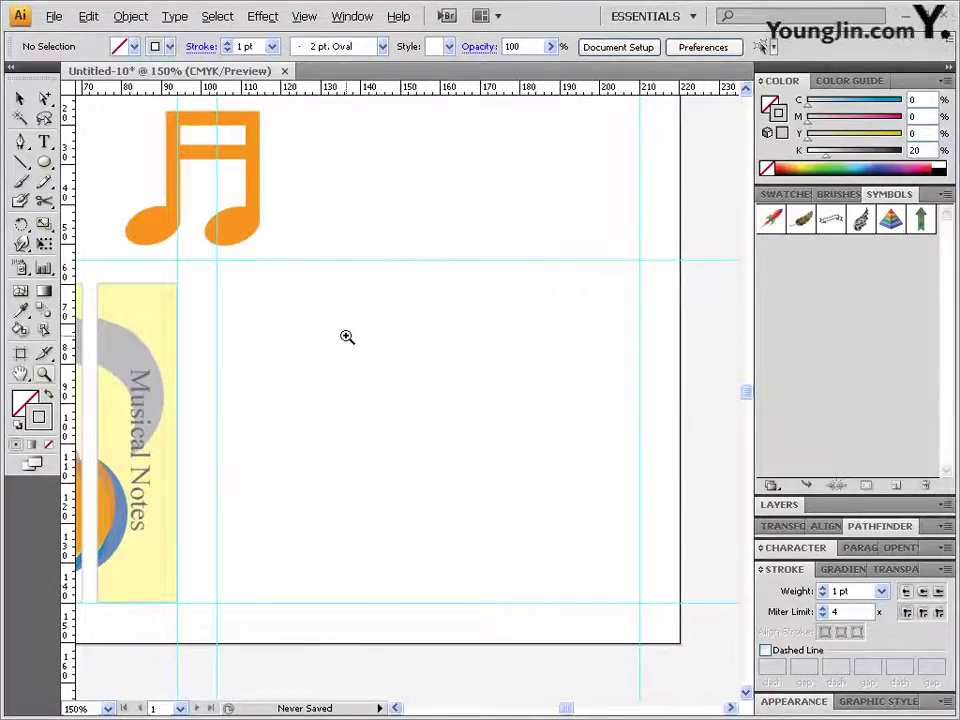
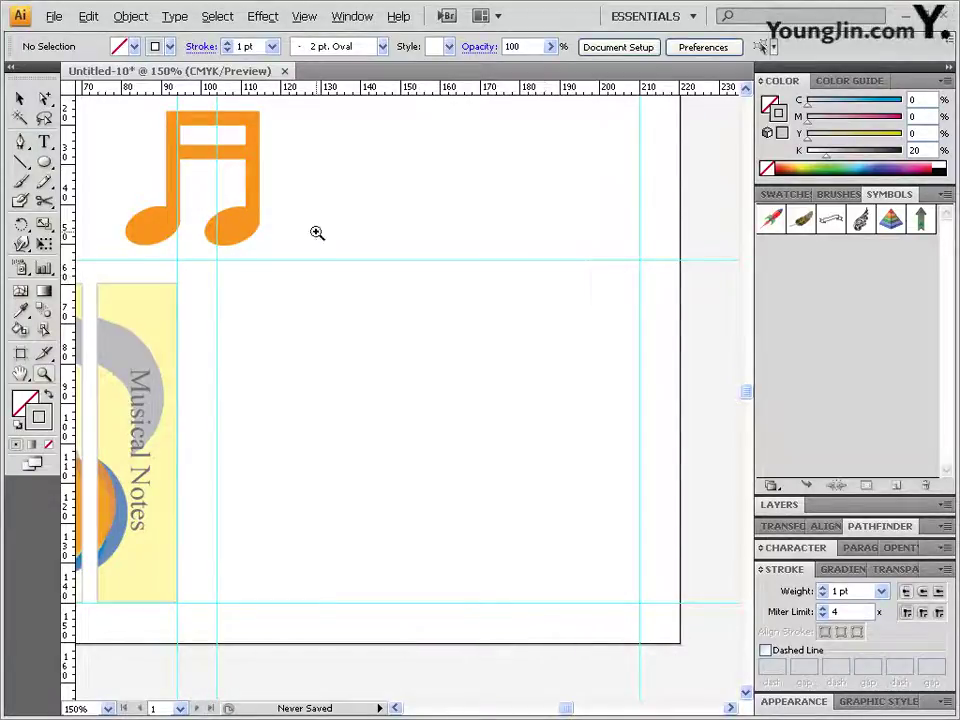
left_click_drag(44, 162, 100, 163)
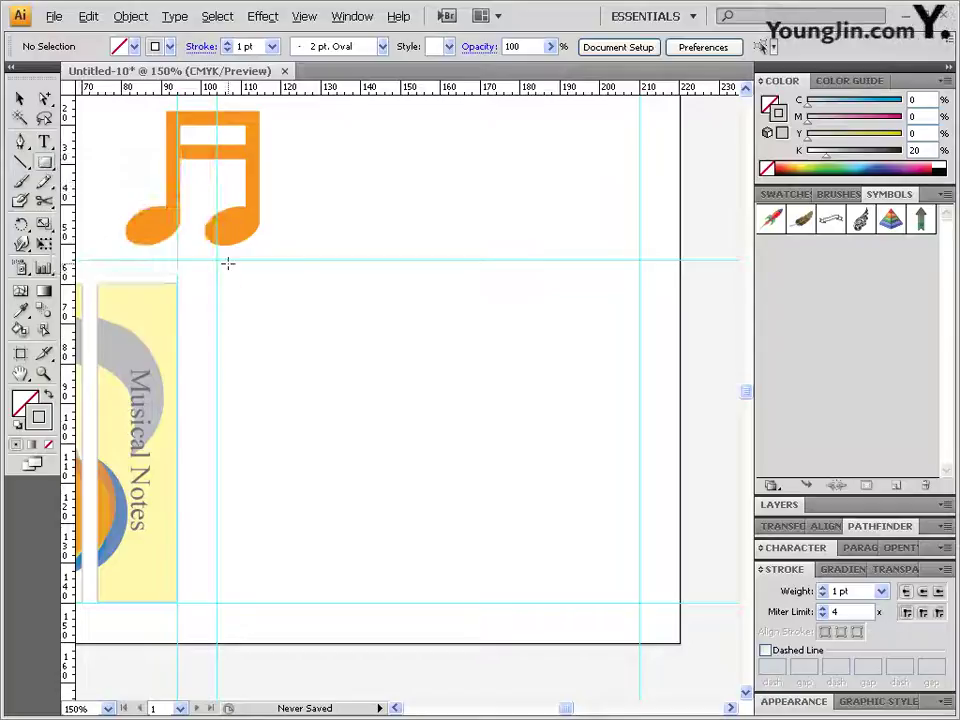
mouse_move(216, 259)
left_mouse_down()
mouse_move(536, 491)
mouse_move(639, 603)
left_mouse_up()
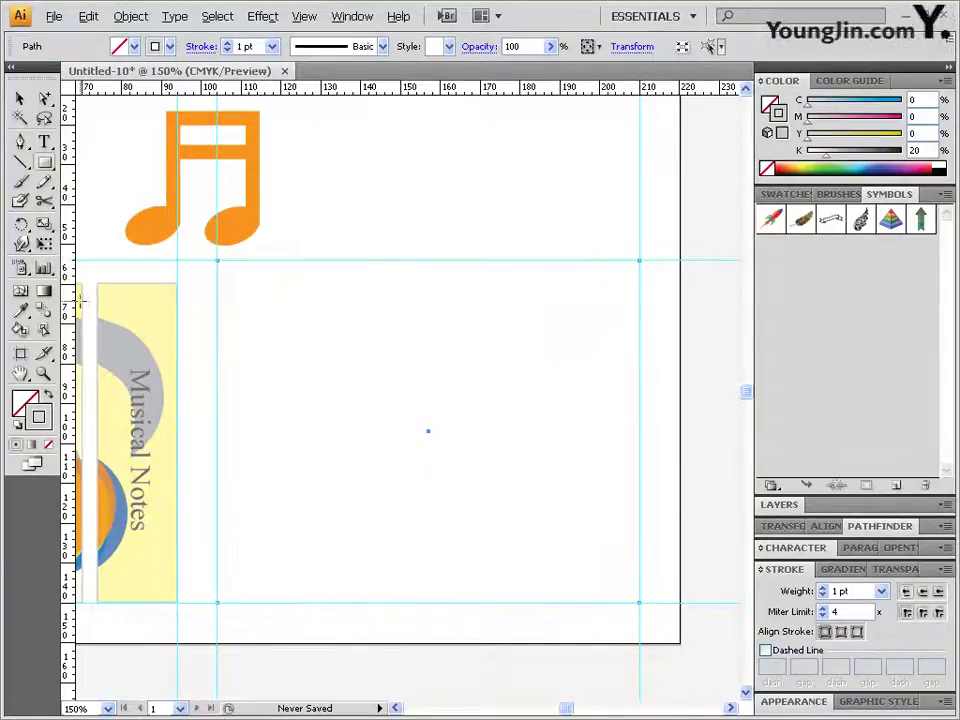
left_click_drag(66, 310, 429, 437)
left_click(45, 99)
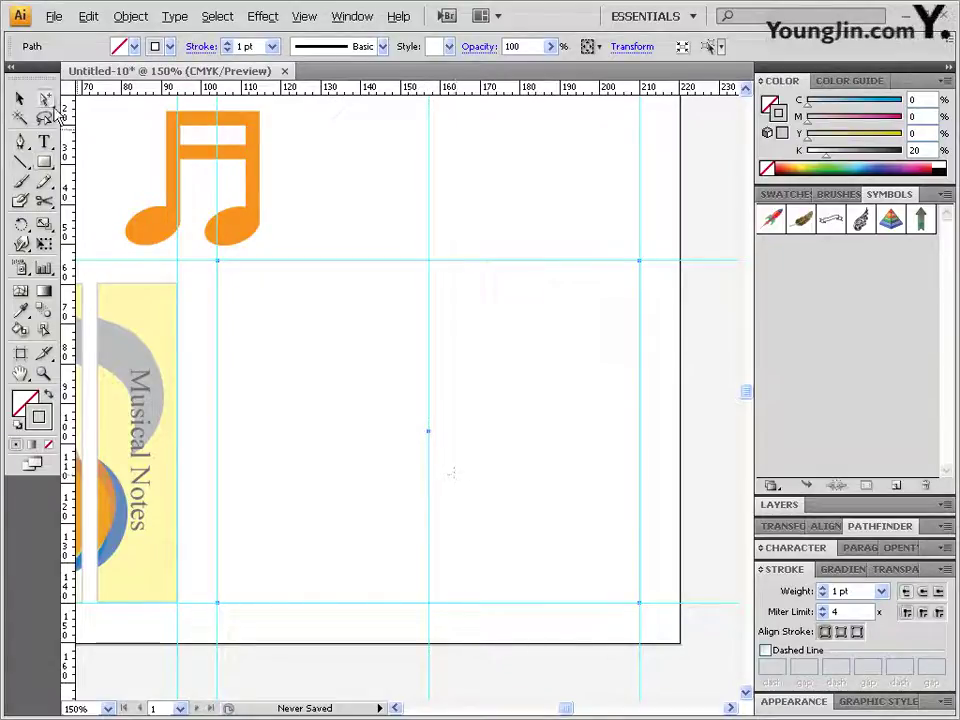
left_click(627, 322)
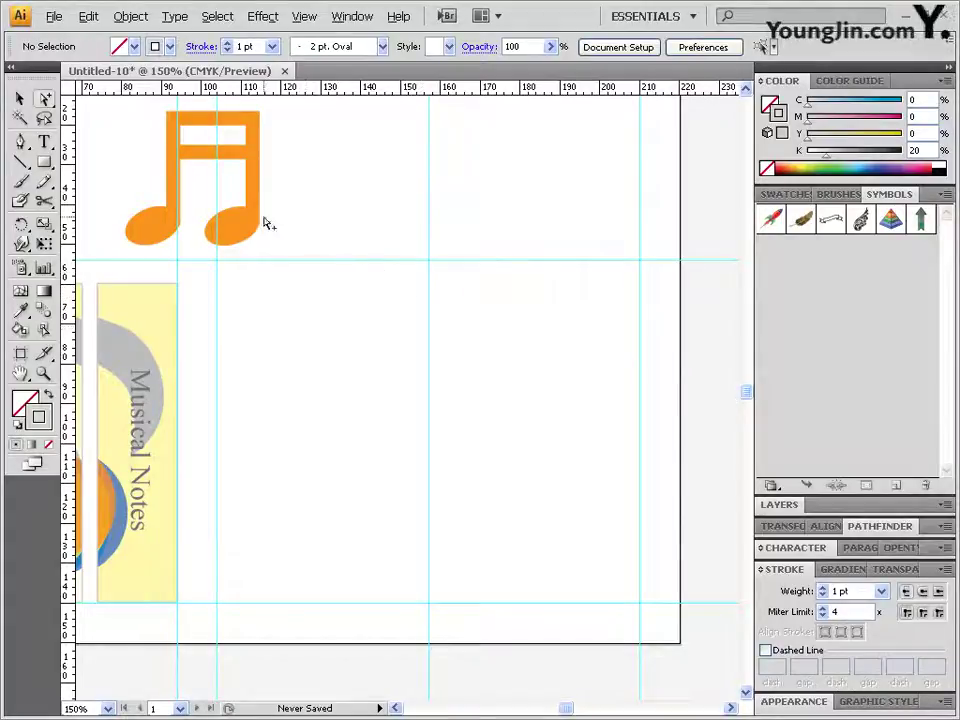
- Draw the left half of a T-shirt outline with the Pen tool, from the centre guide's top to its bottom
left_click(20, 141)
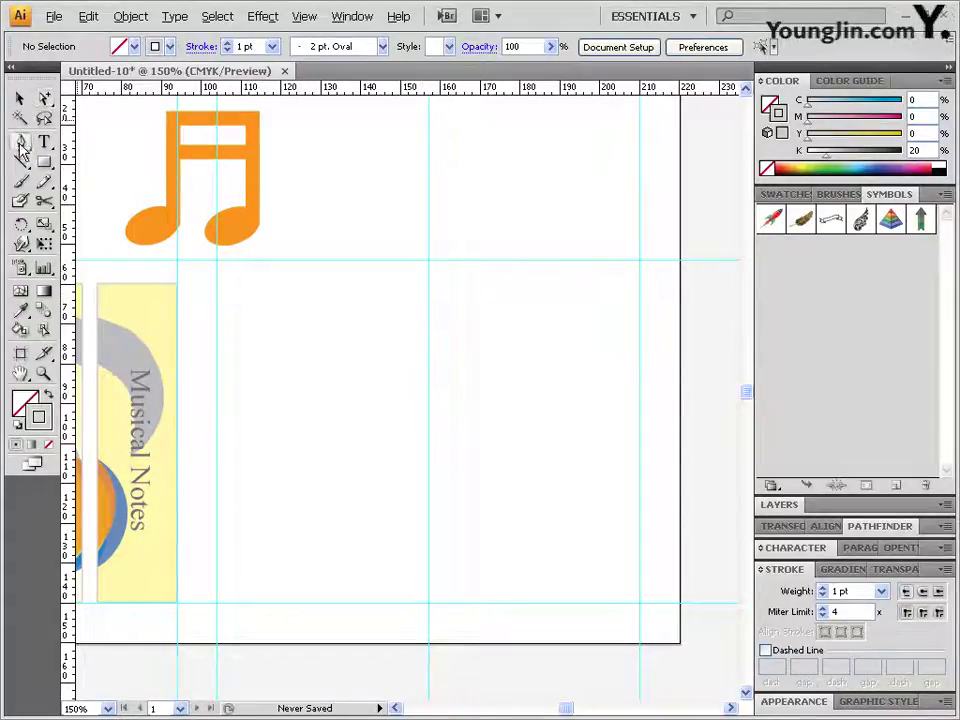
left_click(427, 262)
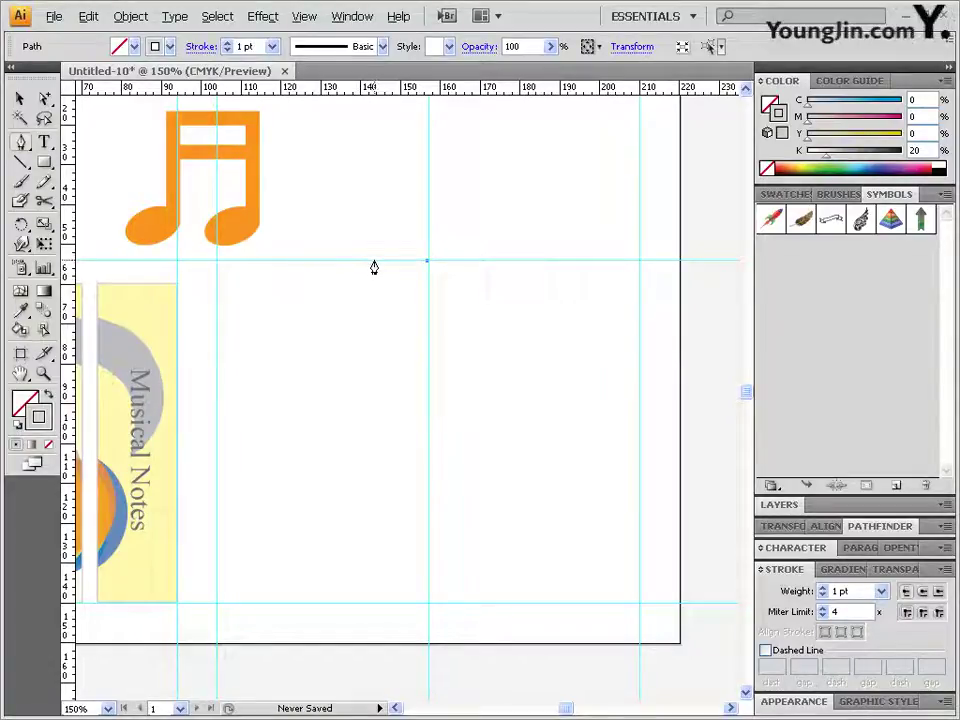
left_click(373, 262)
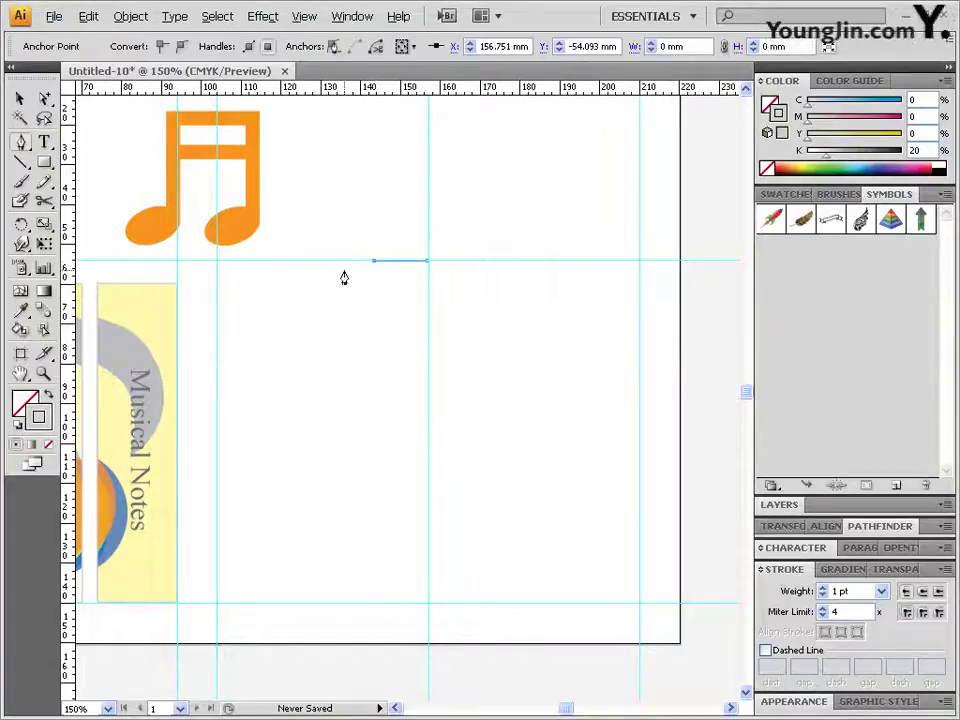
left_click(217, 293)
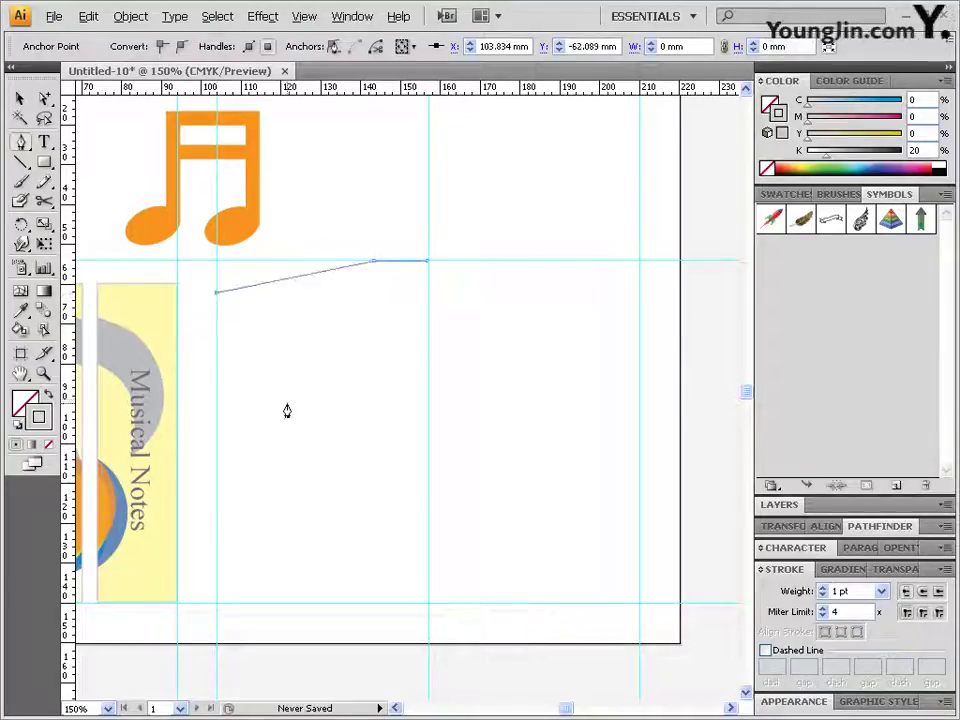
left_click(252, 390)
left_click(324, 391)
left_click(314, 603)
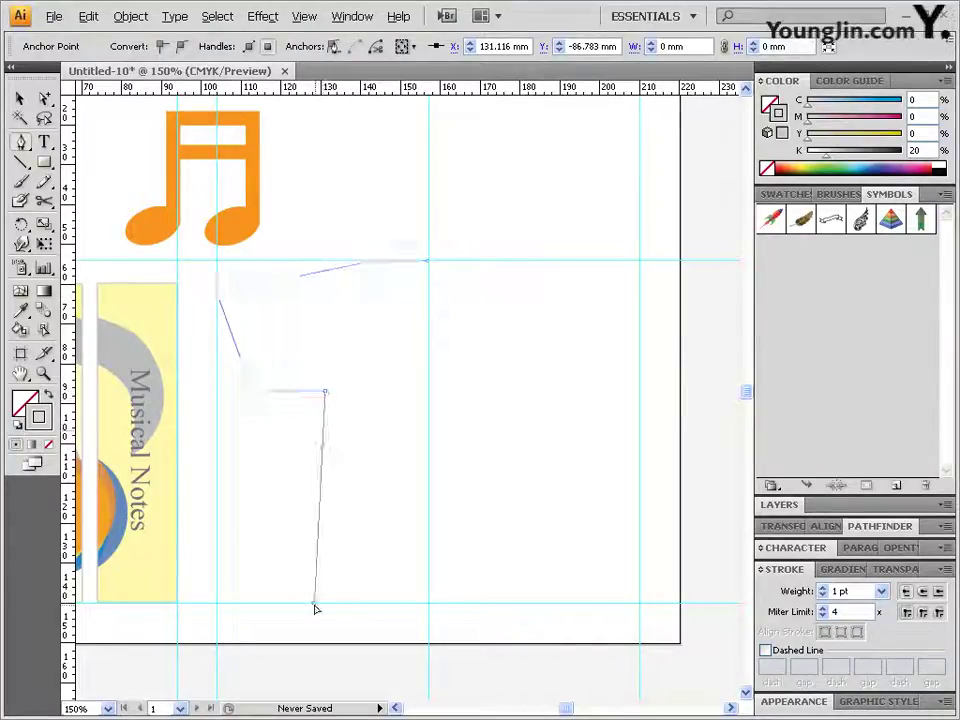
left_click(428, 604)
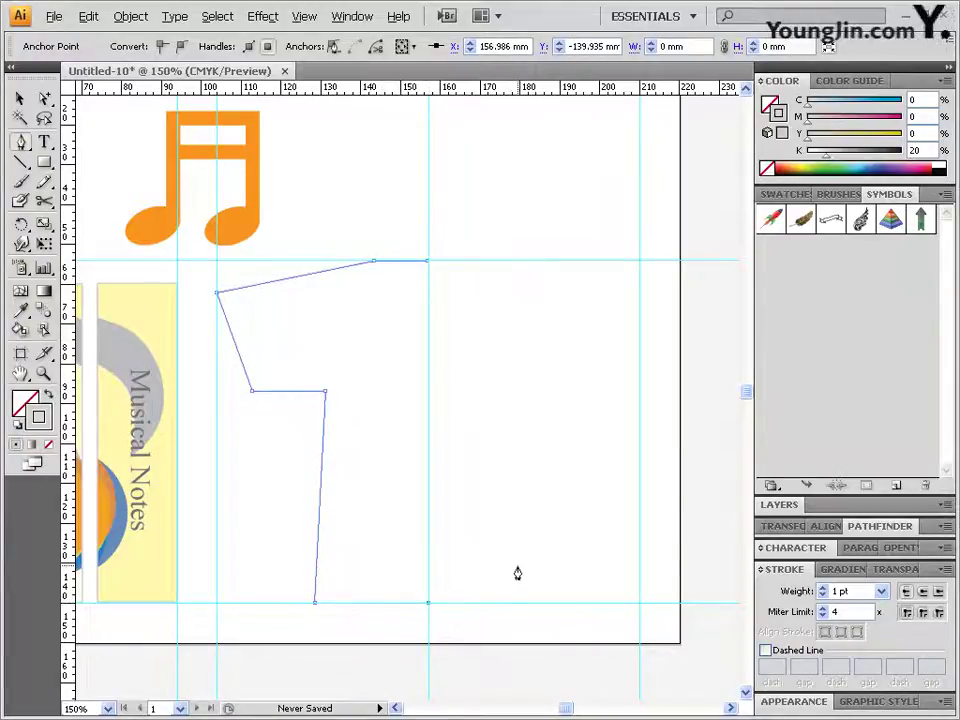
- Fill the half T-shirt shape with black (K 100) and leave it without a stroke
left_click(49, 395)
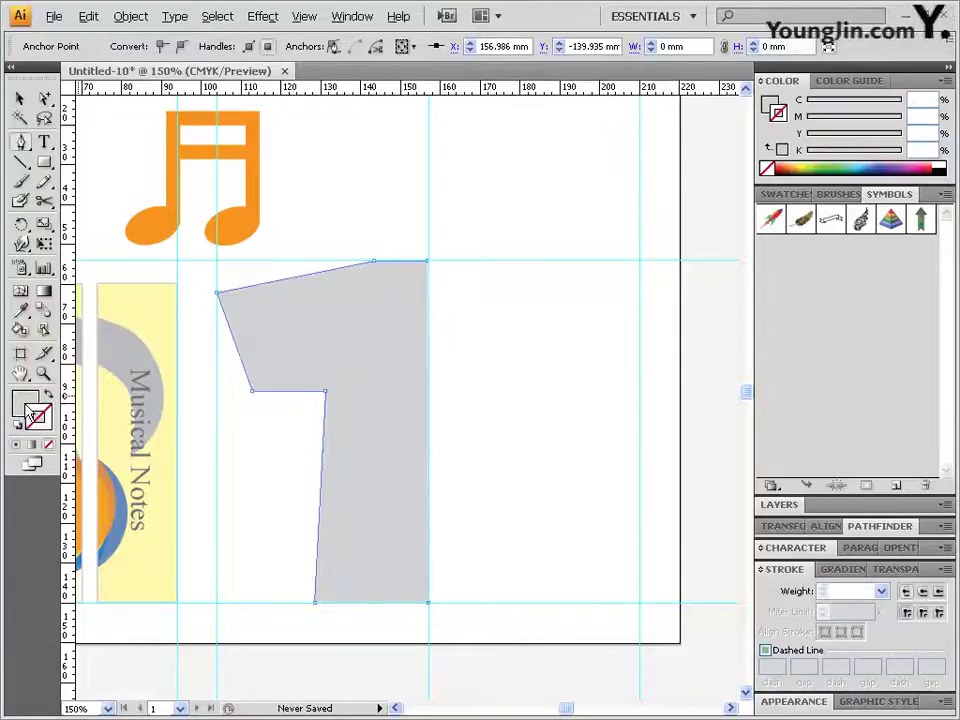
key("x")
left_click(944, 168)
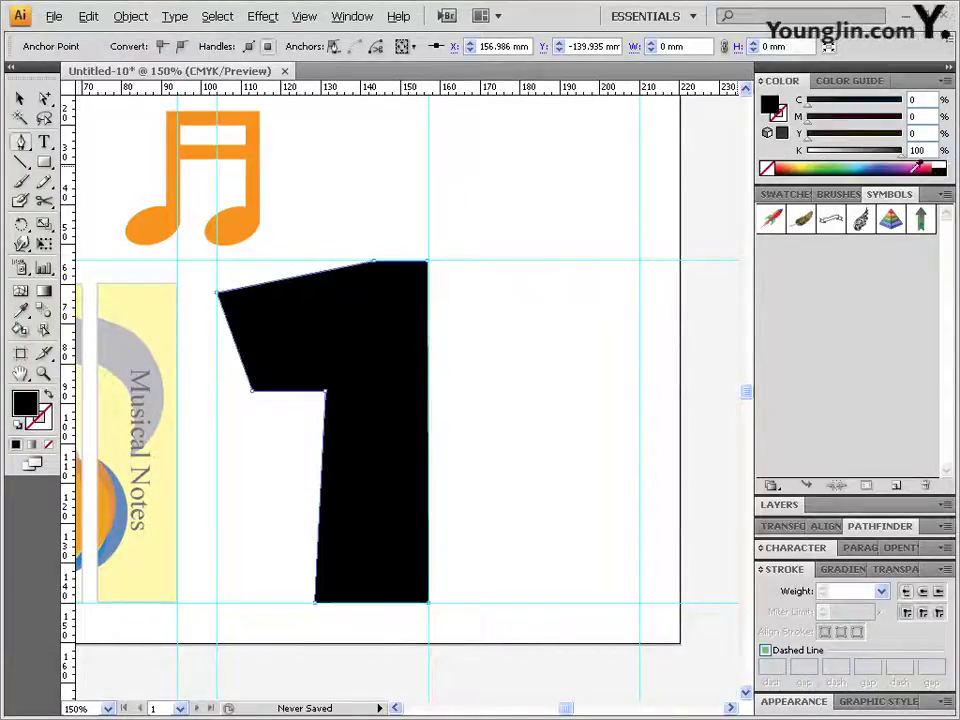
- Reflect a copy of the half T-shirt across the vertical axis at the centre guide, using the preview
left_click(20, 98)
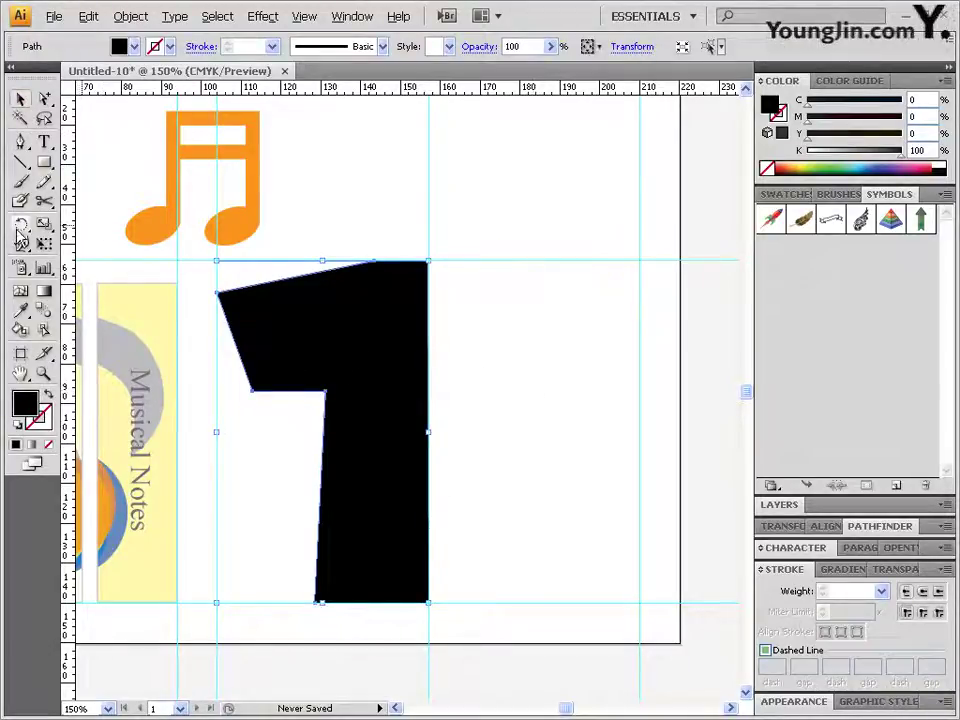
left_click_drag(22, 224, 80, 248)
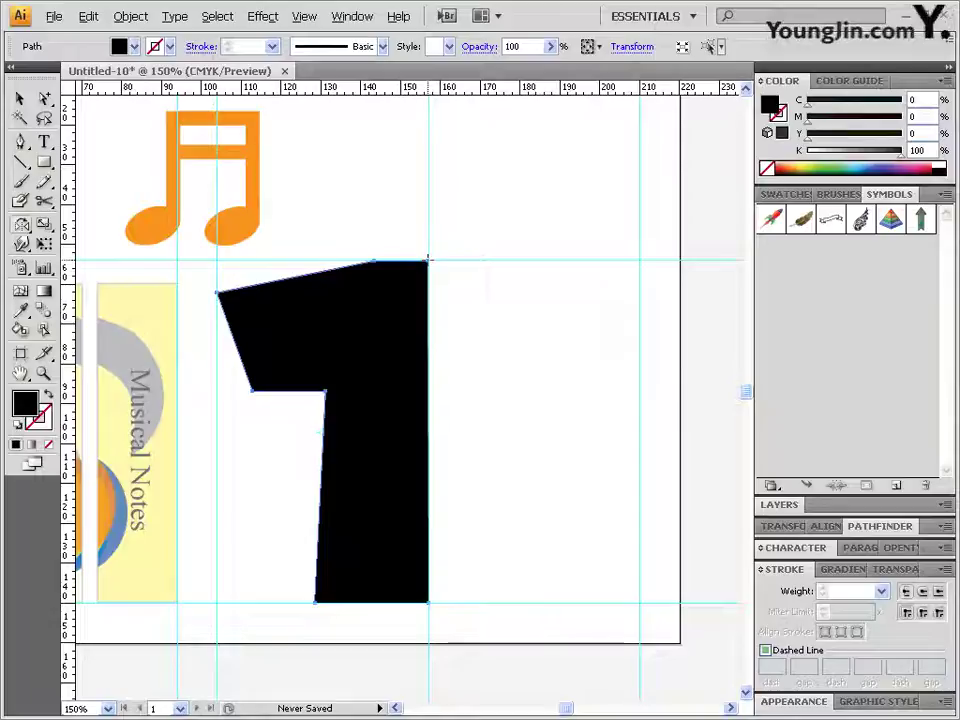
left_click(428, 260, "alt")
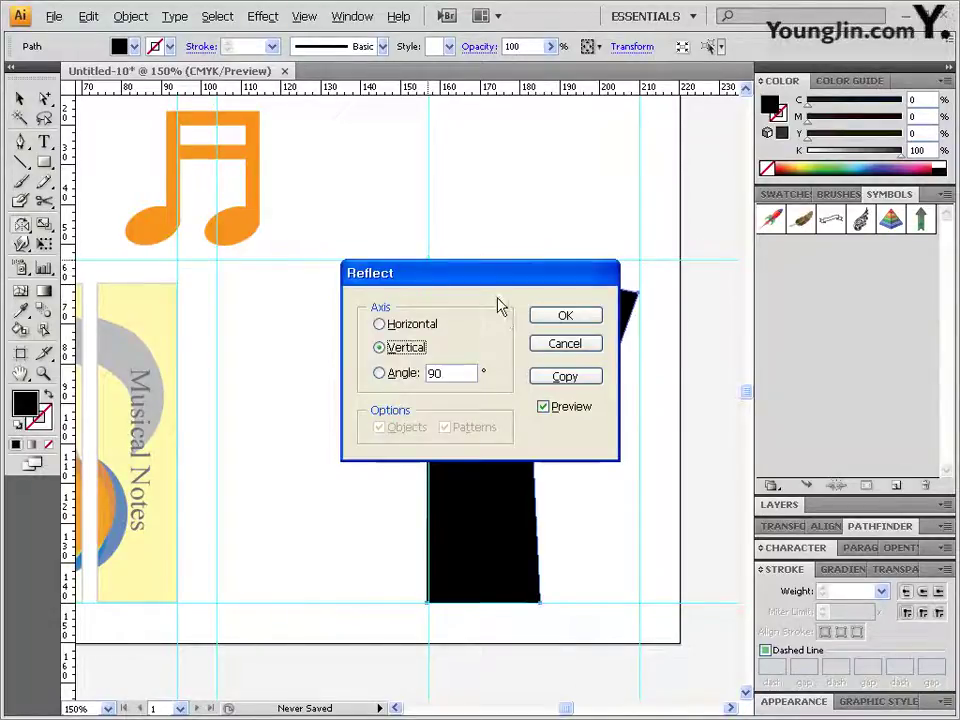
left_click_drag(510, 277, 687, 281)
left_click(739, 378)
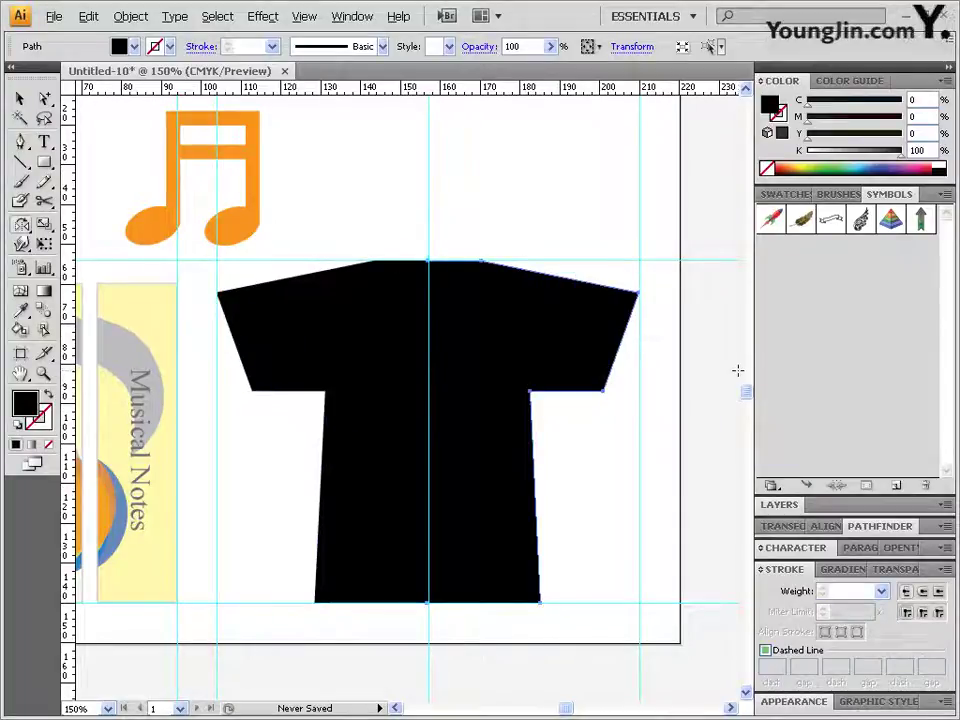
- Average the two halves' end points at the shirt's top centre along both axes and join them as a corner point
left_click(44, 98)
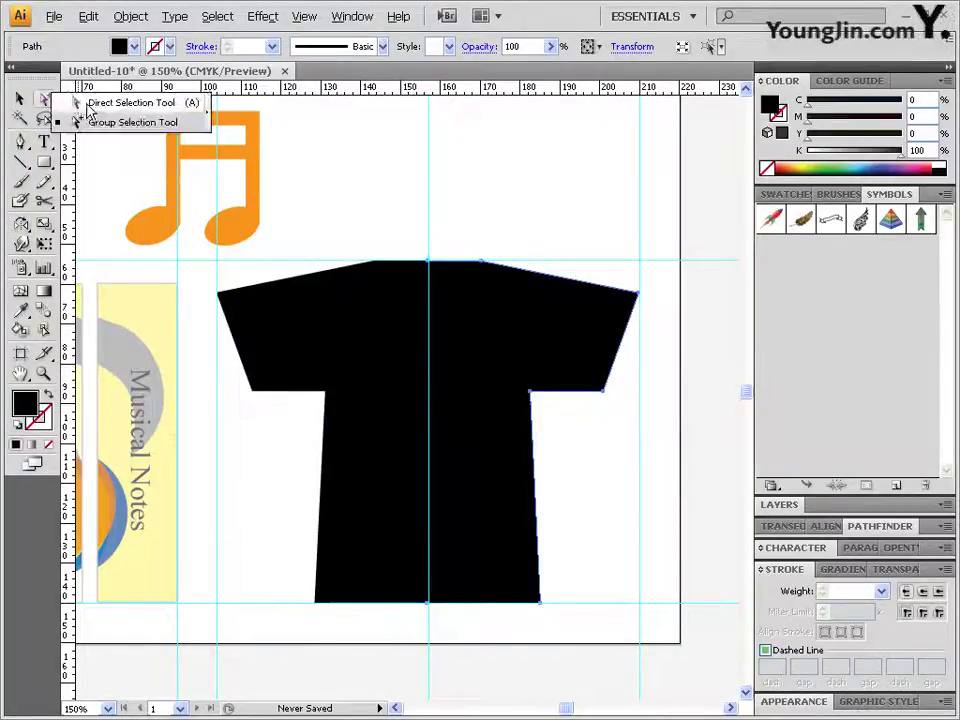
left_click(429, 279)
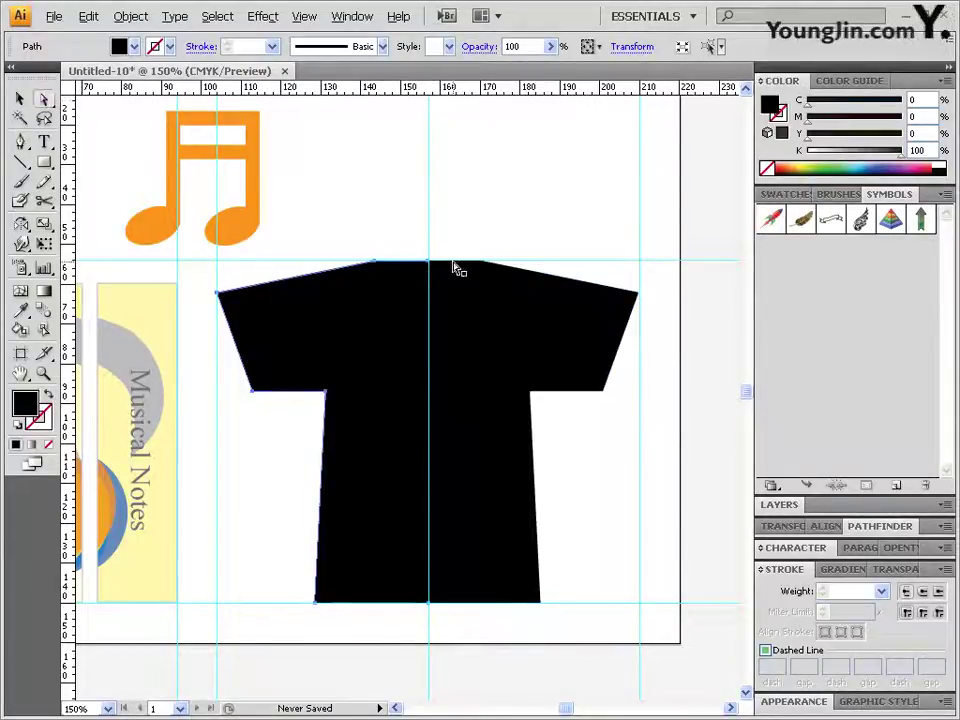
left_click_drag(413, 246, 447, 280)
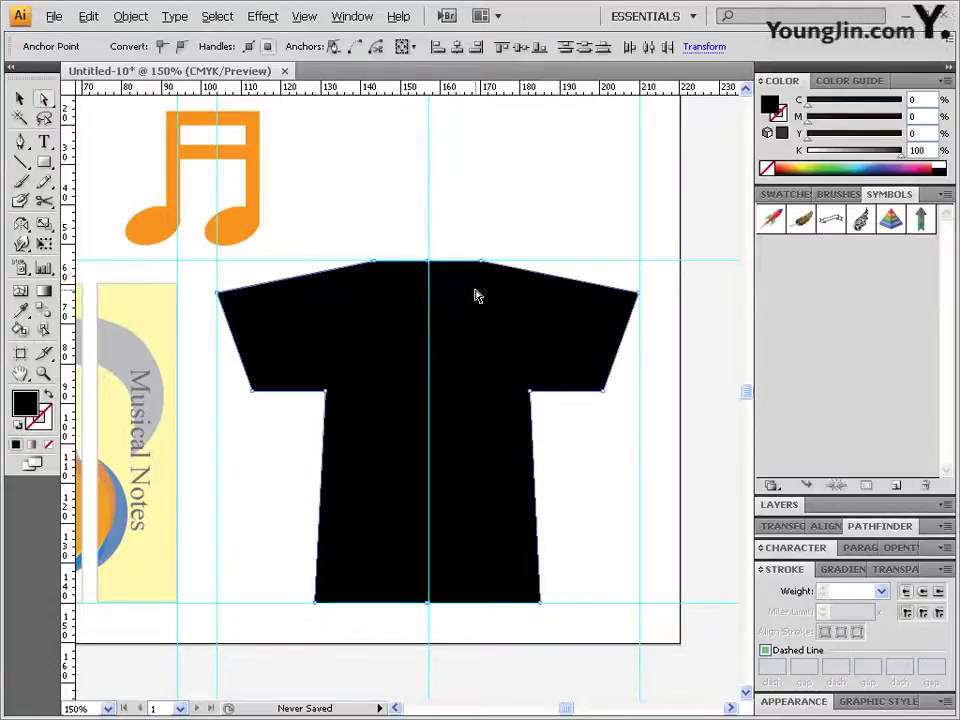
left_click(130, 17)
mouse_move(152, 326)
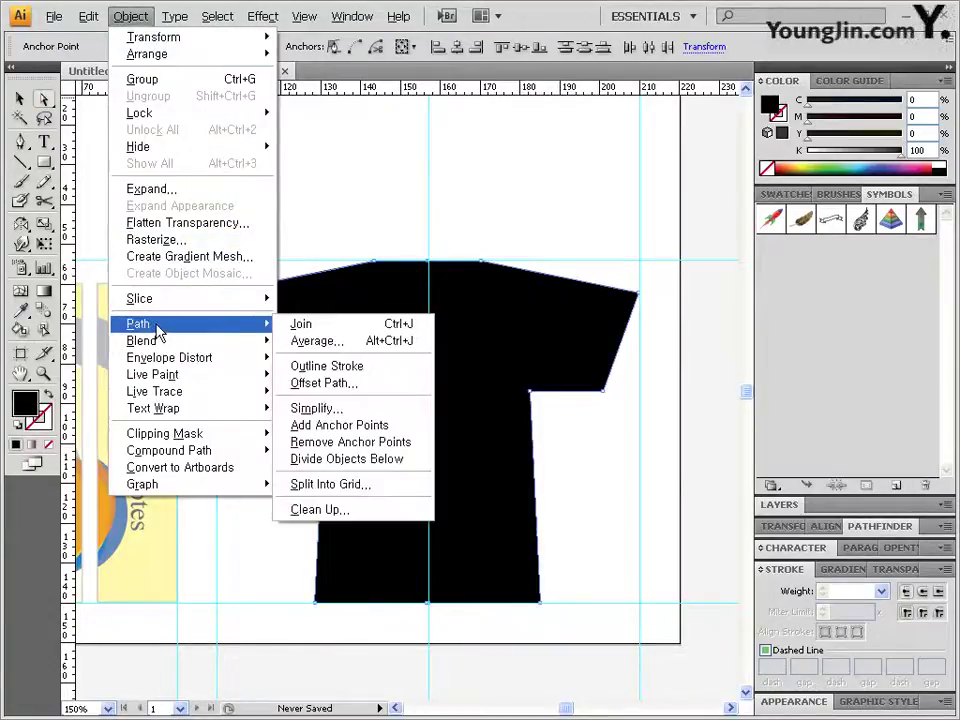
left_click(332, 344)
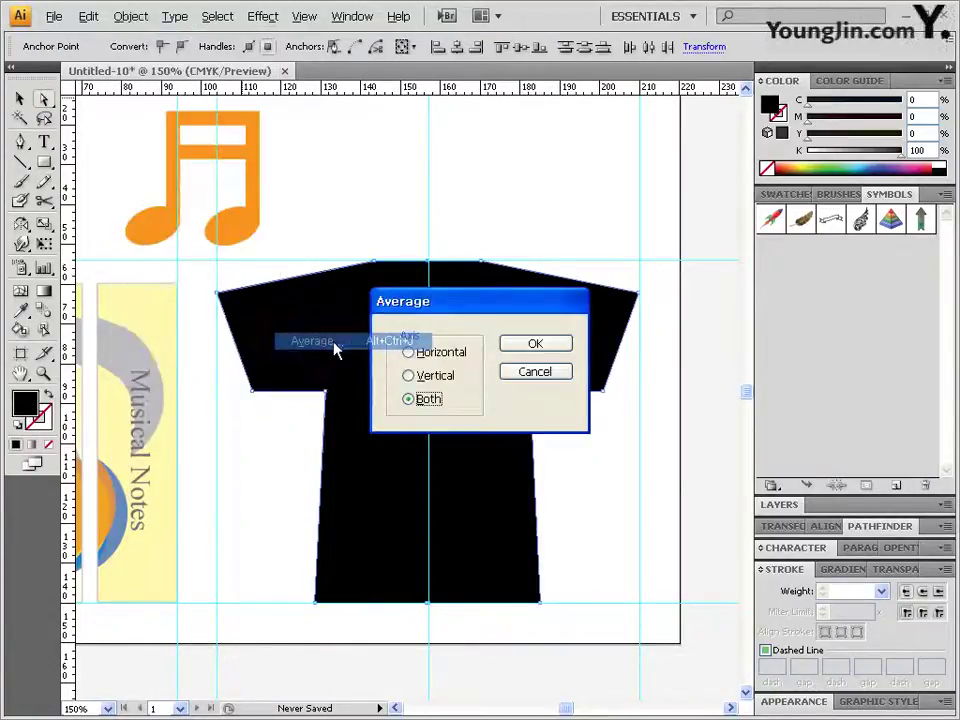
left_click(537, 347)
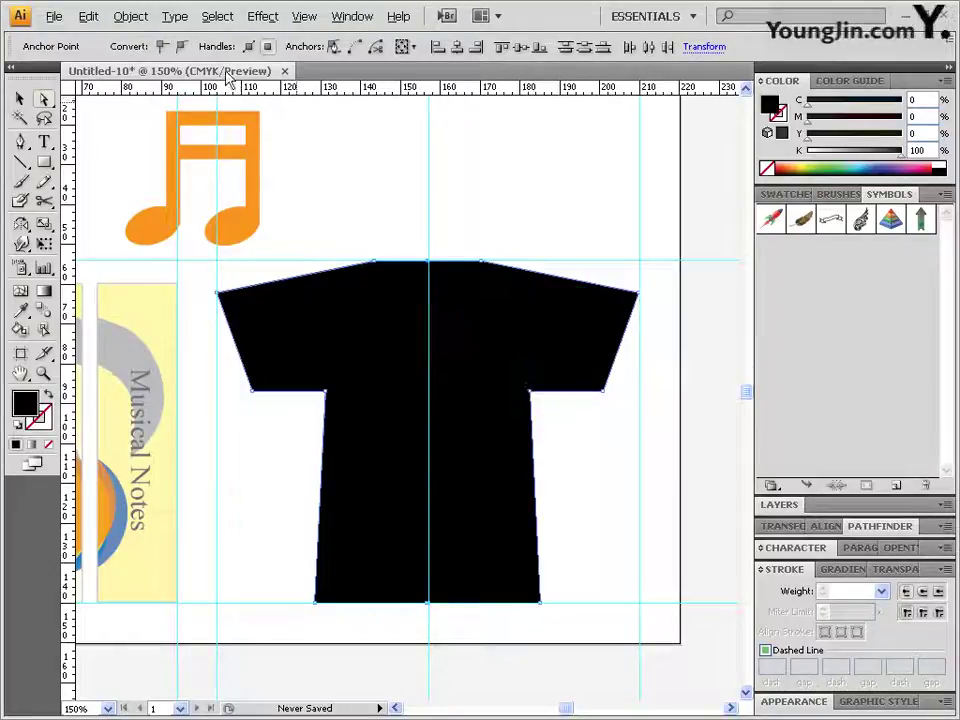
left_click(130, 17)
mouse_move(186, 332)
left_click(330, 324)
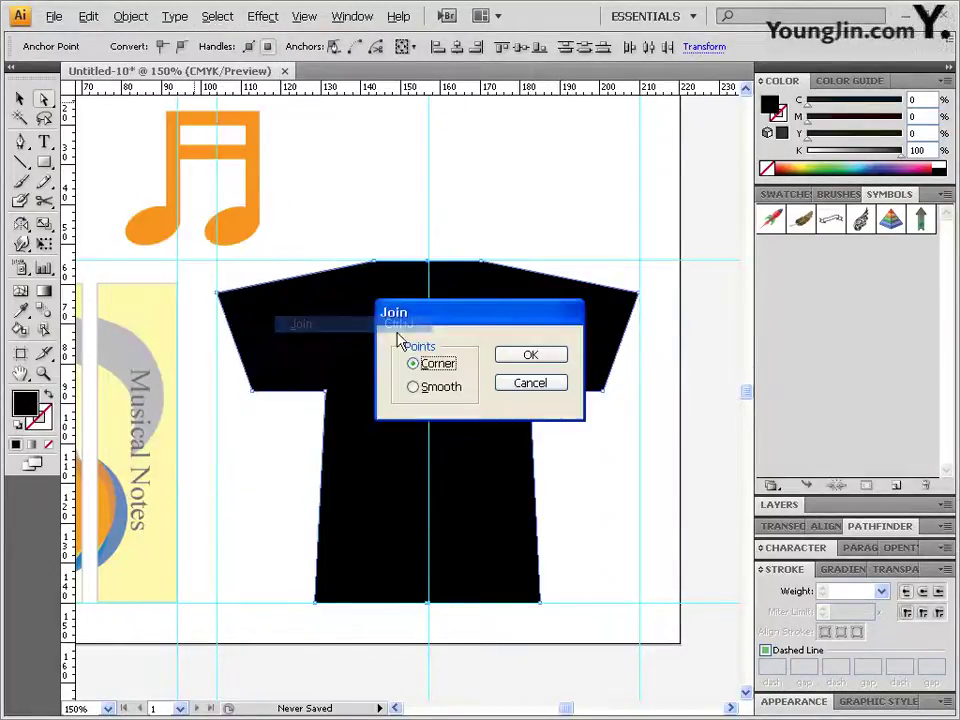
left_click(538, 358)
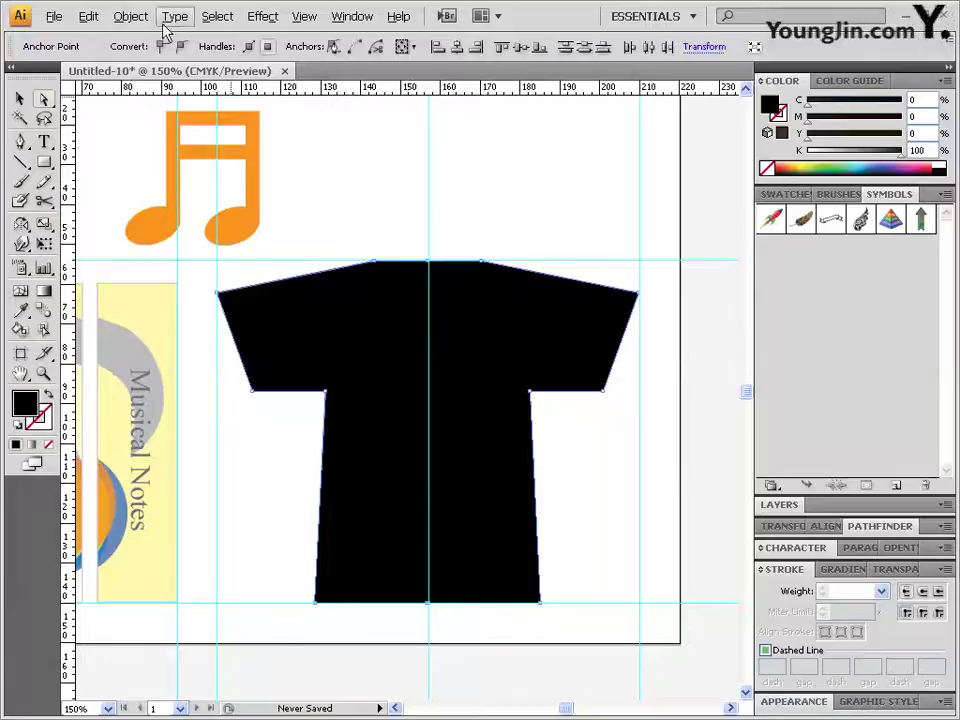
- Average the end points at the shirt's bottom centre along both axes, join them as a corner, and select the whole shirt outline
left_click(130, 17)
mouse_move(184, 324)
left_click(355, 342)
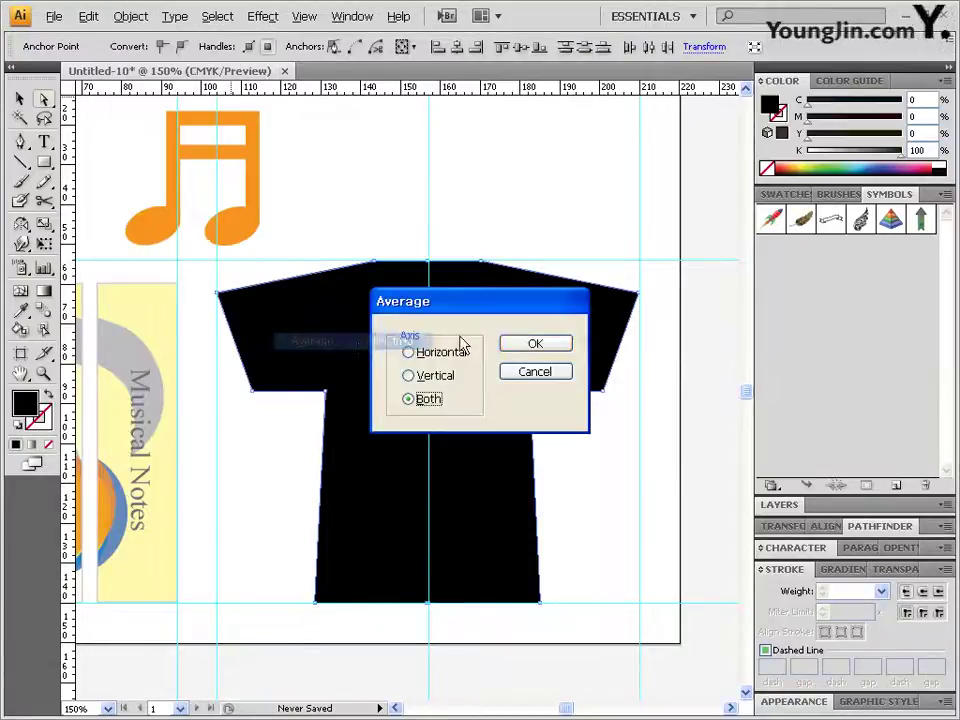
key("Return")
left_click(130, 17)
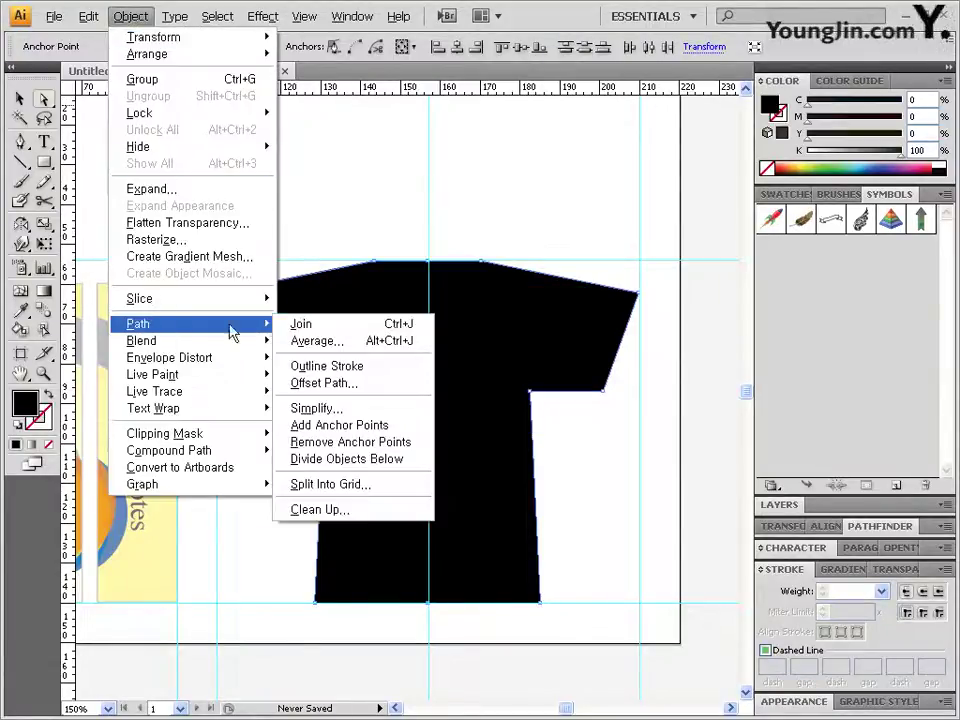
left_click(300, 324)
left_click(531, 356)
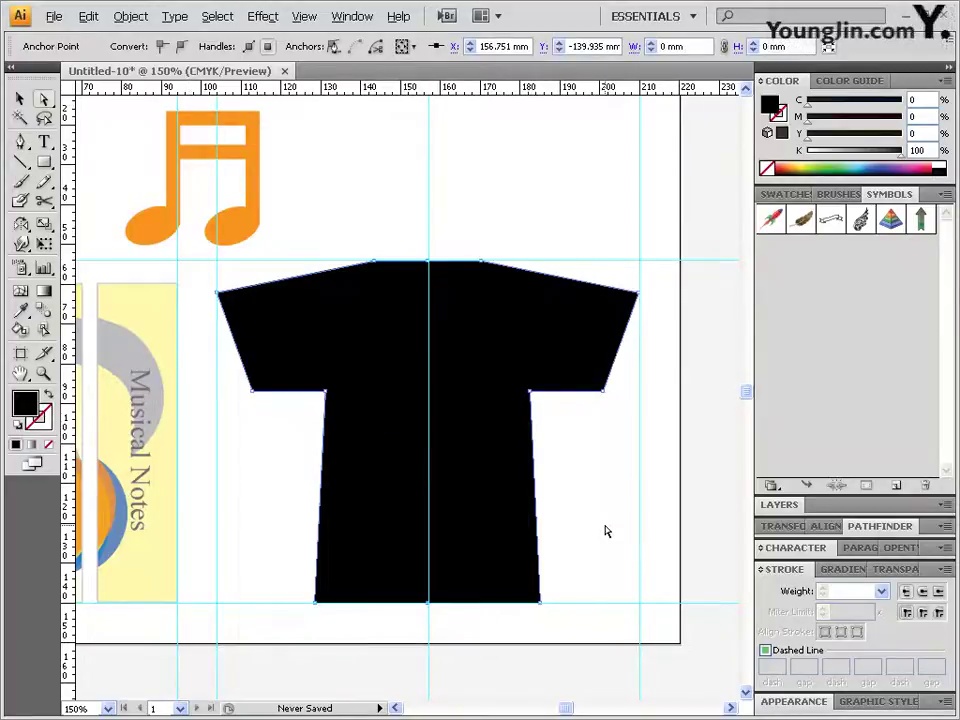
left_click(580, 495)
left_click(480, 364)
left_click(544, 457)
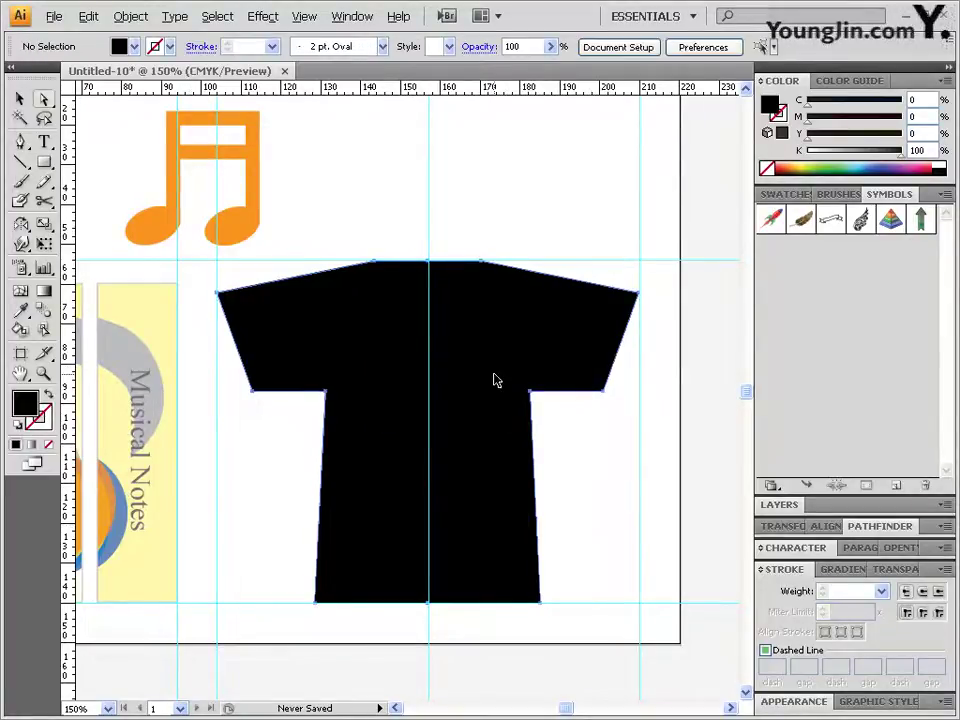
left_click(494, 380)
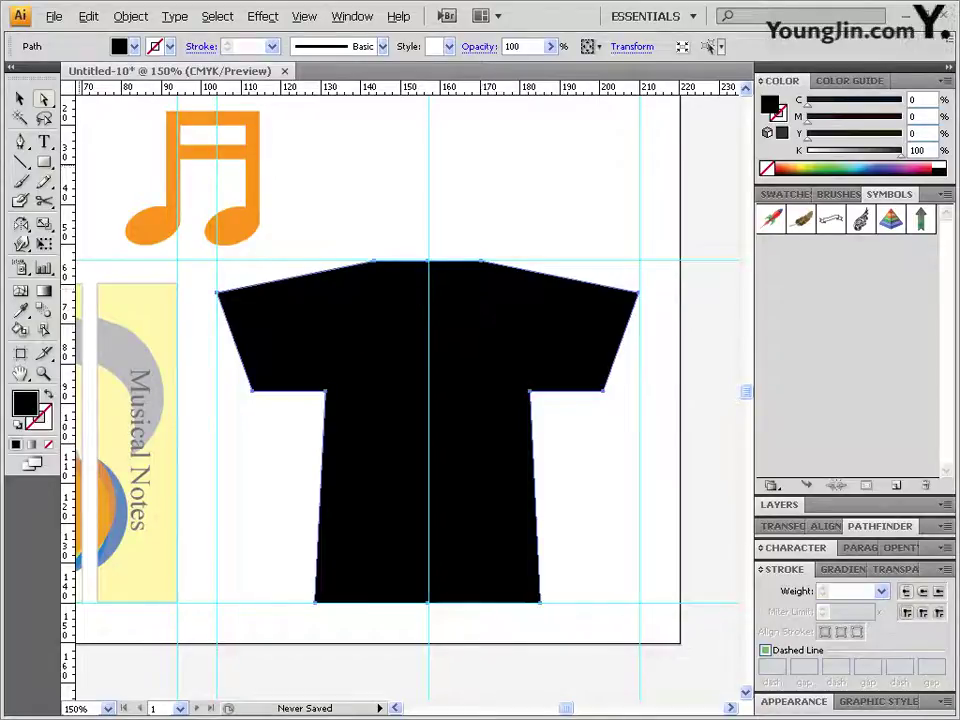
- Turn on Smart Guides and draw a closed V-neck triangle with the Pen tool between the two neck corners and the centre guide
left_click(21, 141)
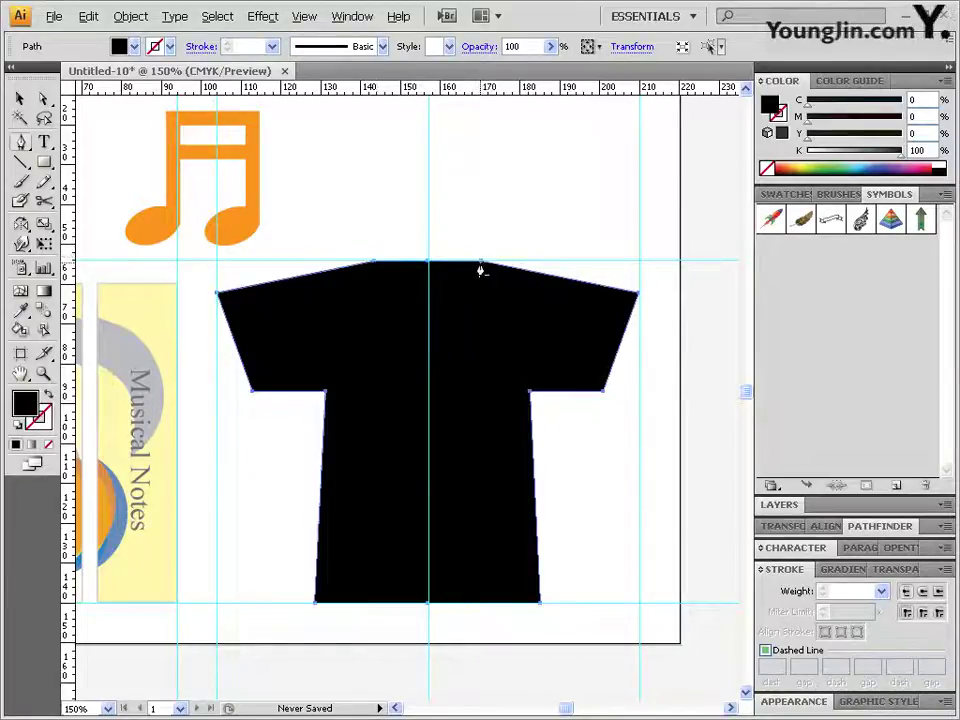
left_click(305, 17)
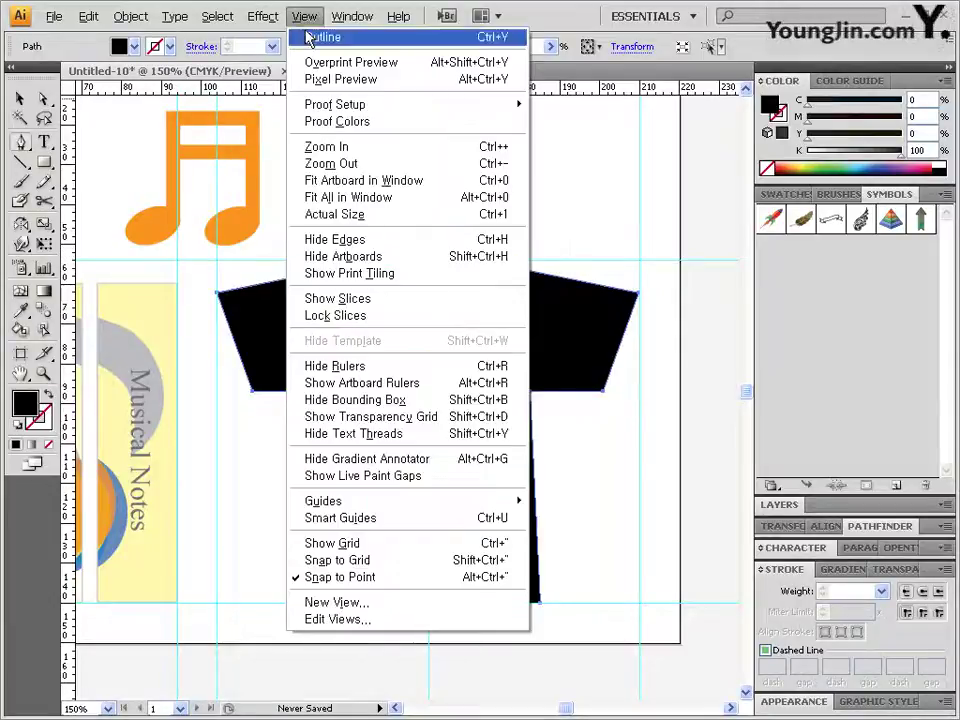
left_click(344, 518)
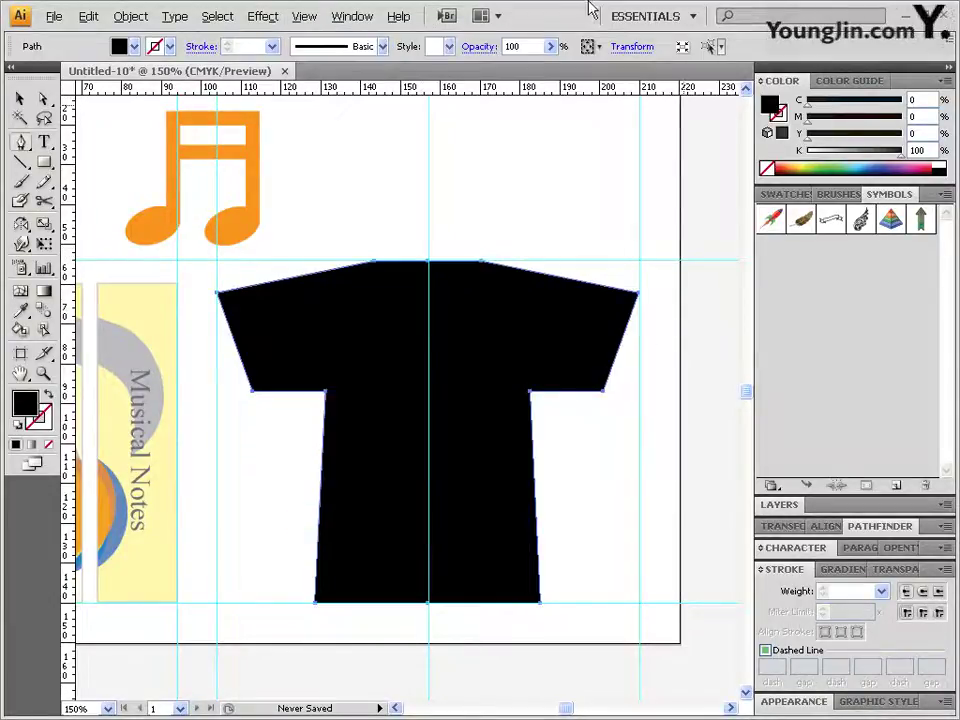
left_click(525, 231, "ctrl")
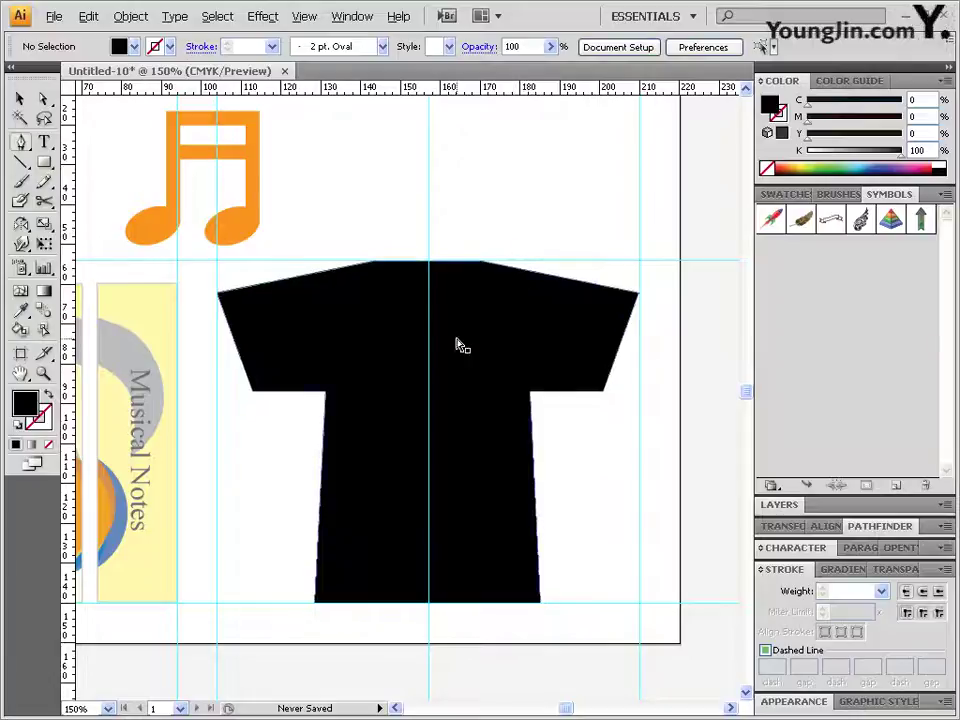
left_click(377, 267)
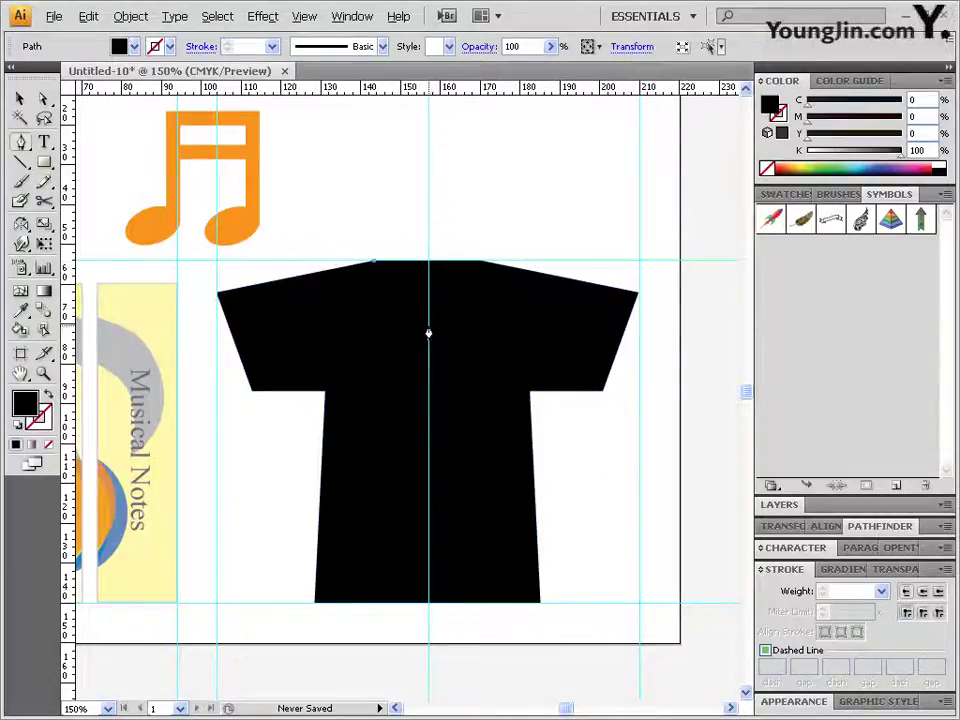
left_click(428, 327)
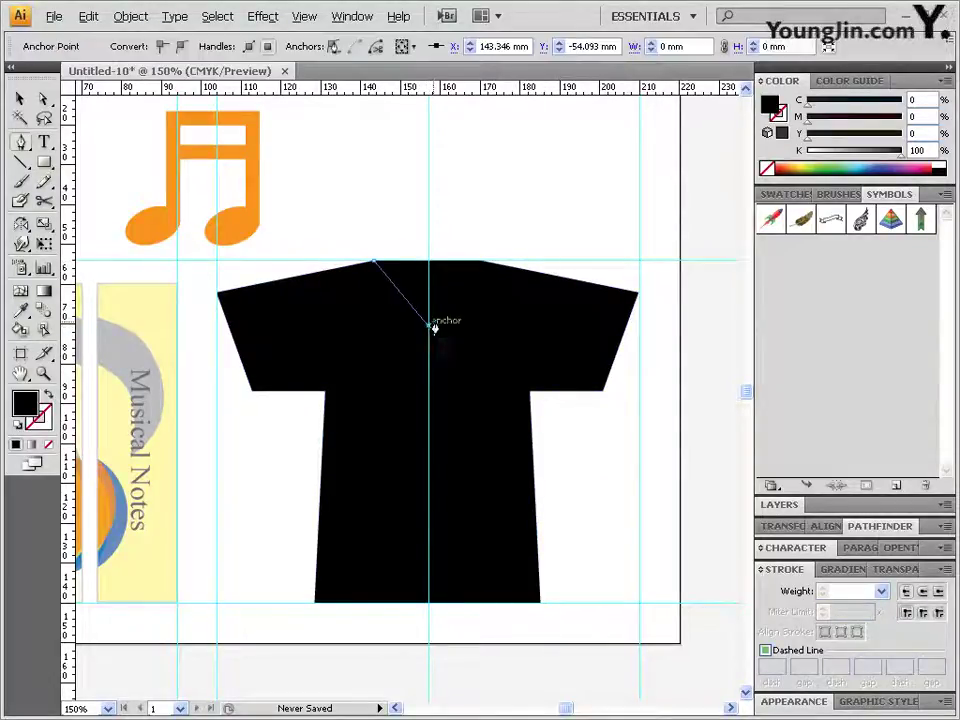
left_click(480, 265)
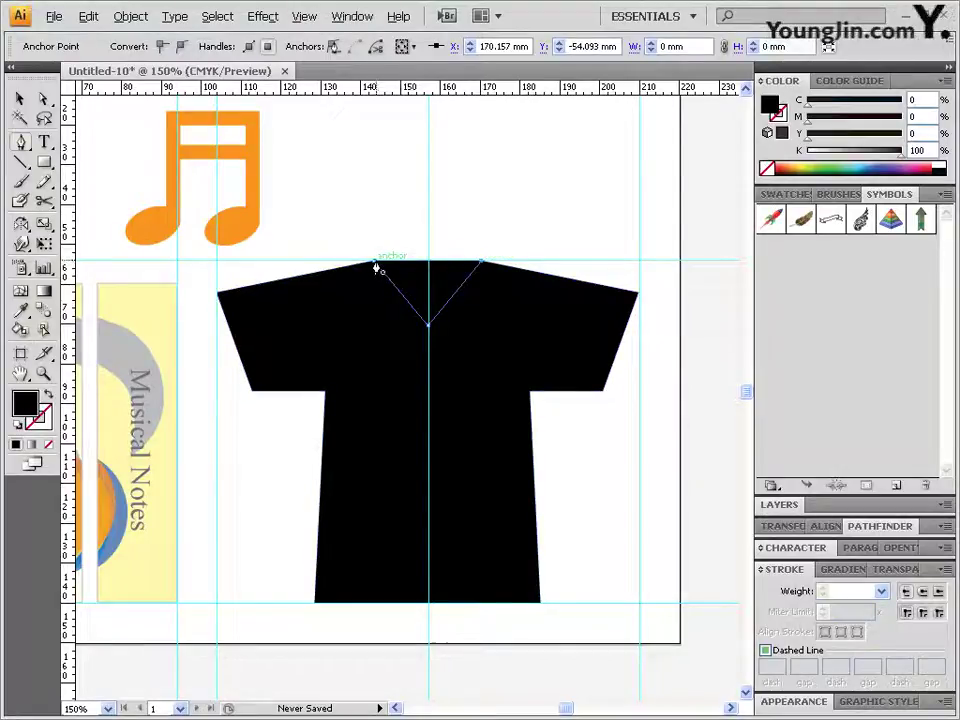
left_click(376, 267)
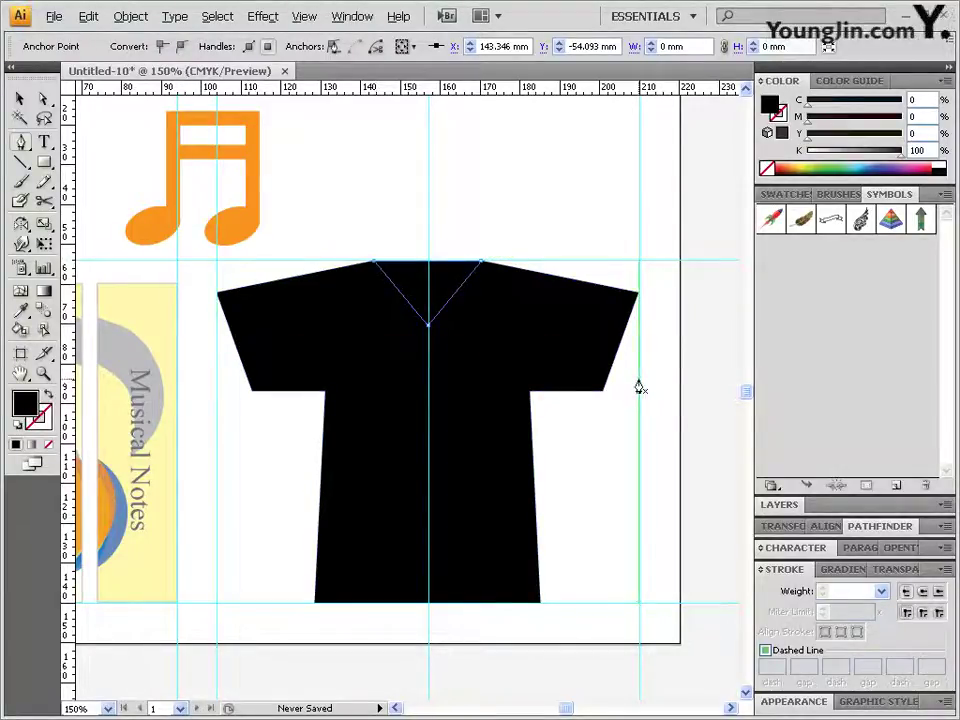
- Fill the neck triangle with orange (M 50, Y 100, K 0) and lower its bottom point along the centre guide to about Y -72 mm
left_click(925, 117)
type("50")
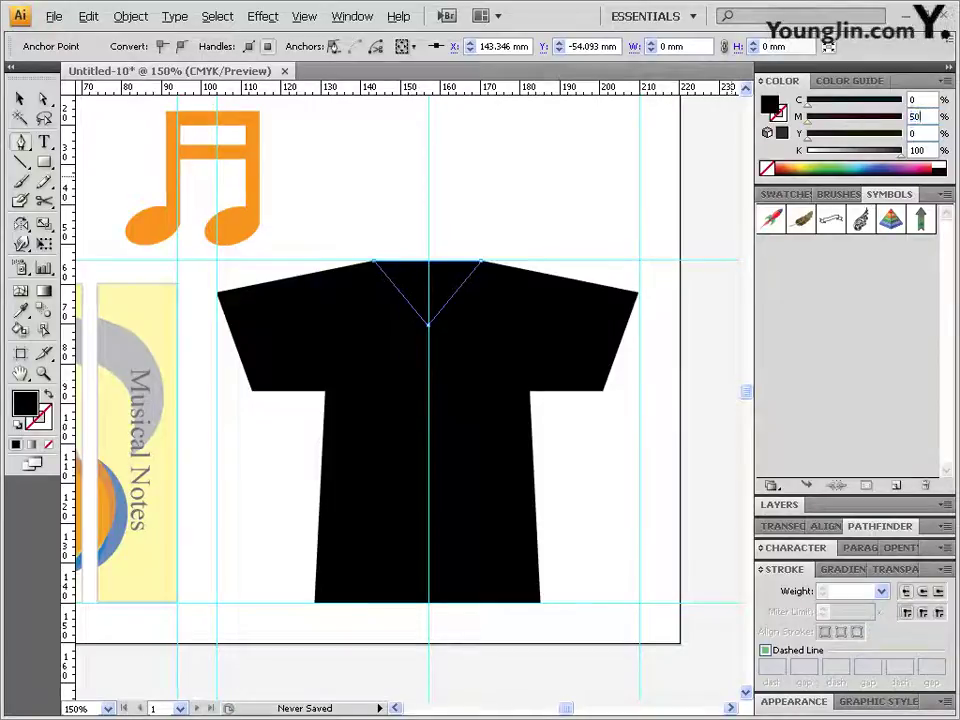
key("Tab")
type("100")
key("Tab")
type("0")
key("Return")
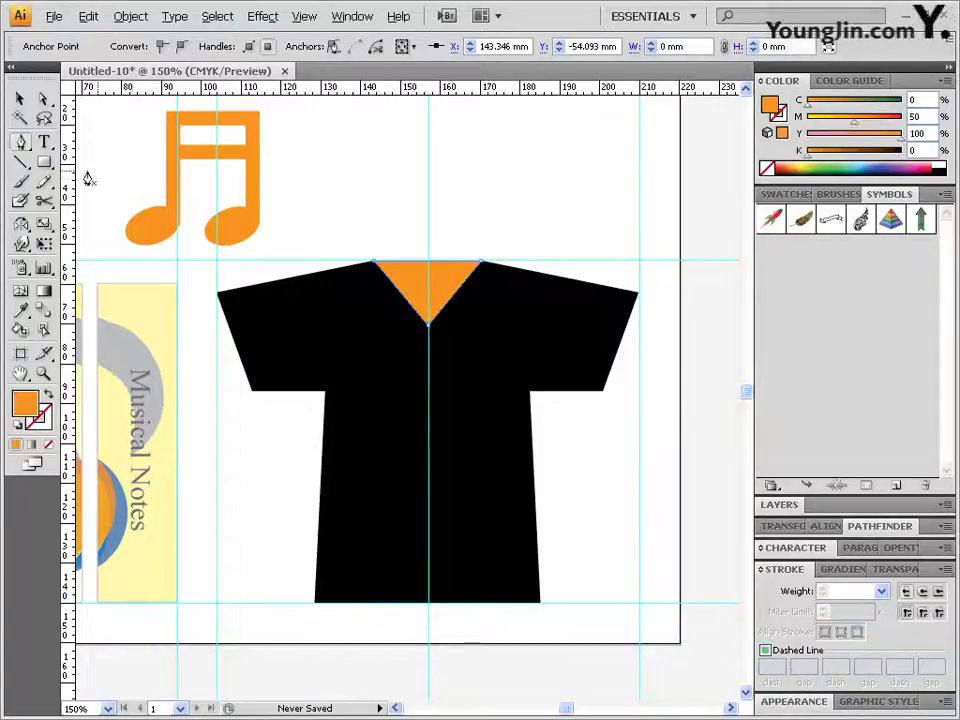
left_click(43, 98)
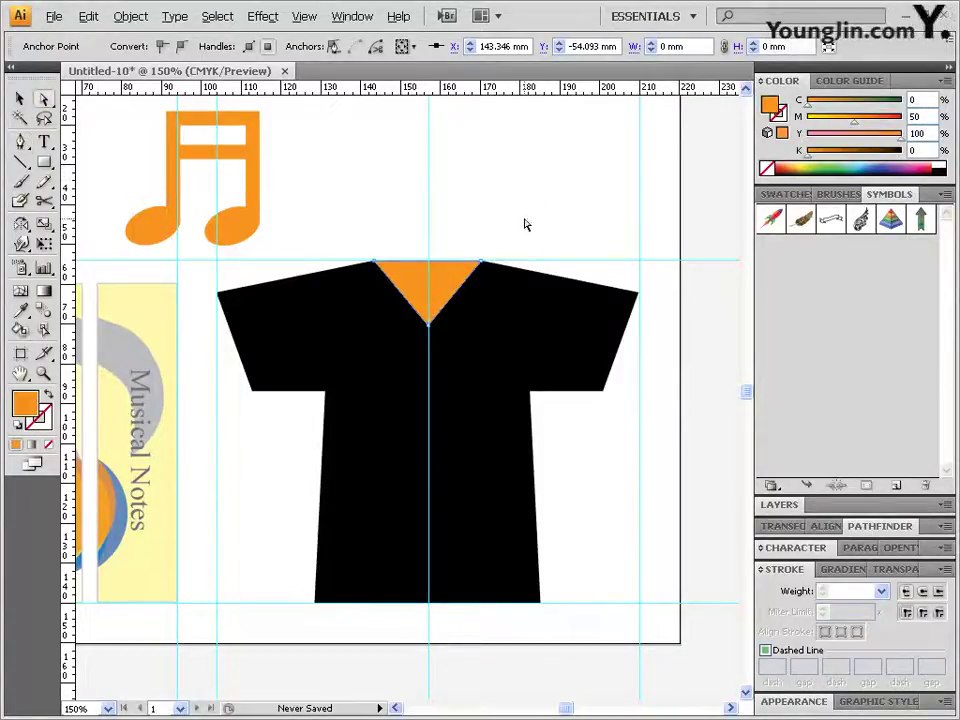
left_click(430, 331)
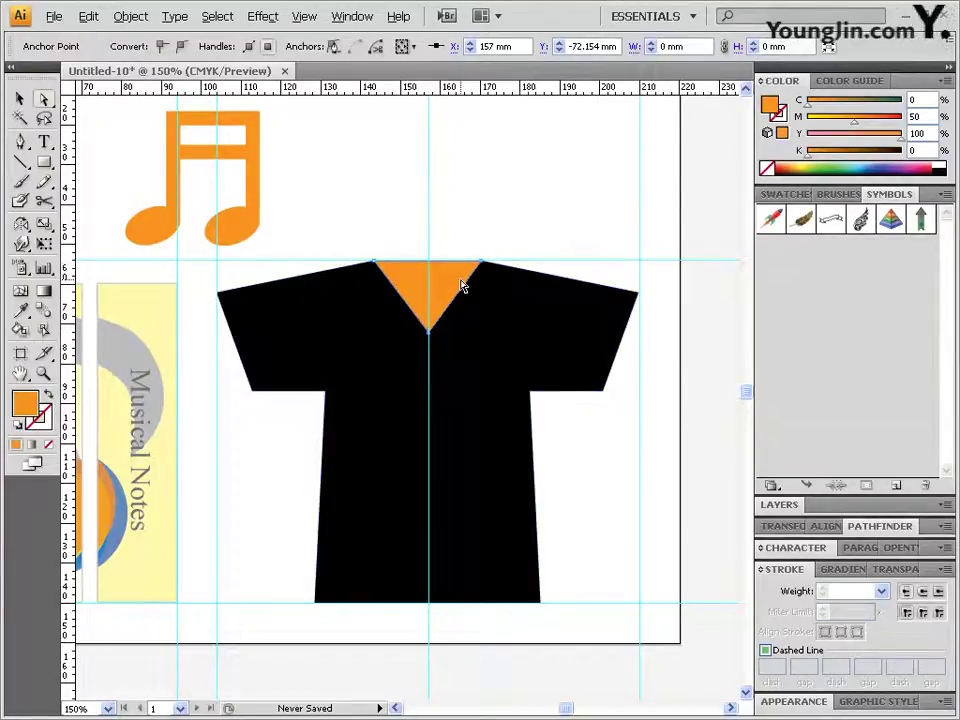
- Create an inner copy of the neck triangle with Offset Path at -1.5 mm, miter joins, using the preview
left_click(445, 288)
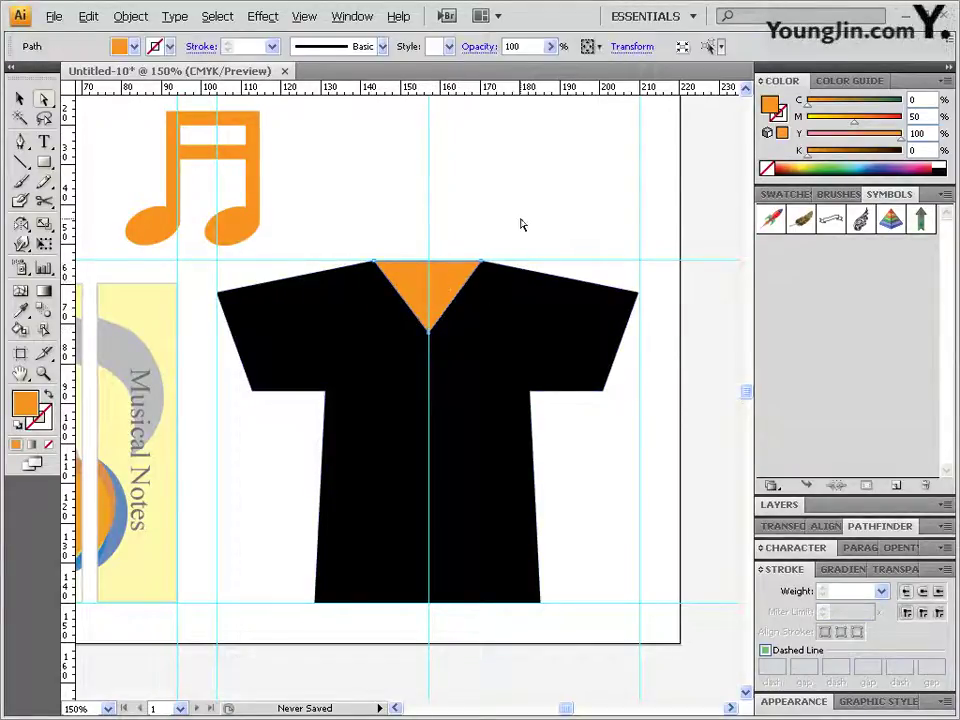
left_click(131, 17)
mouse_move(178, 322)
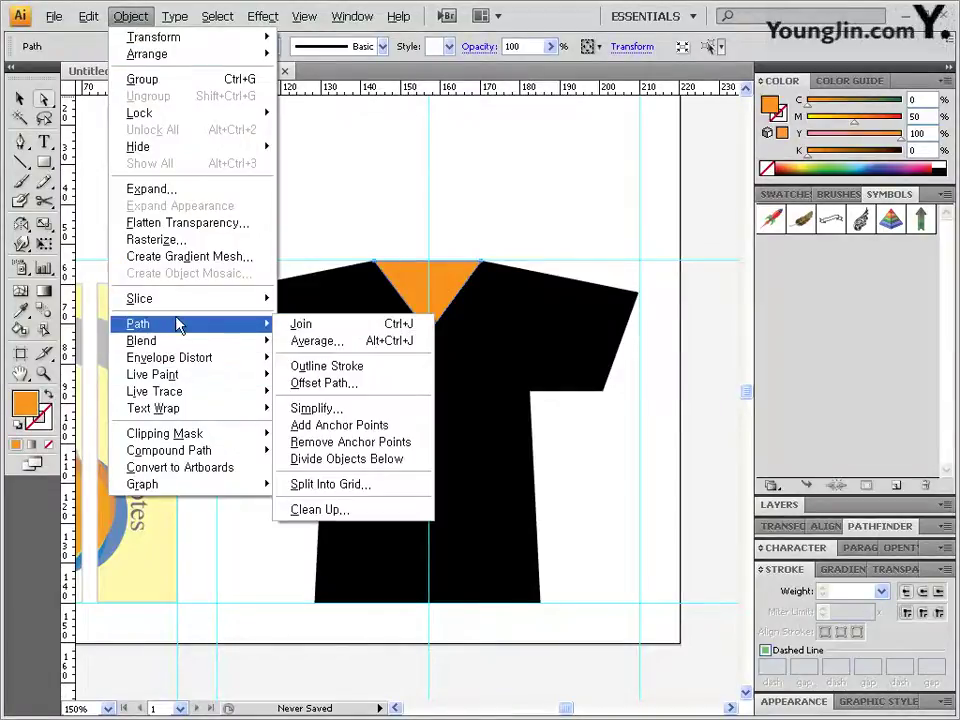
left_click(356, 381)
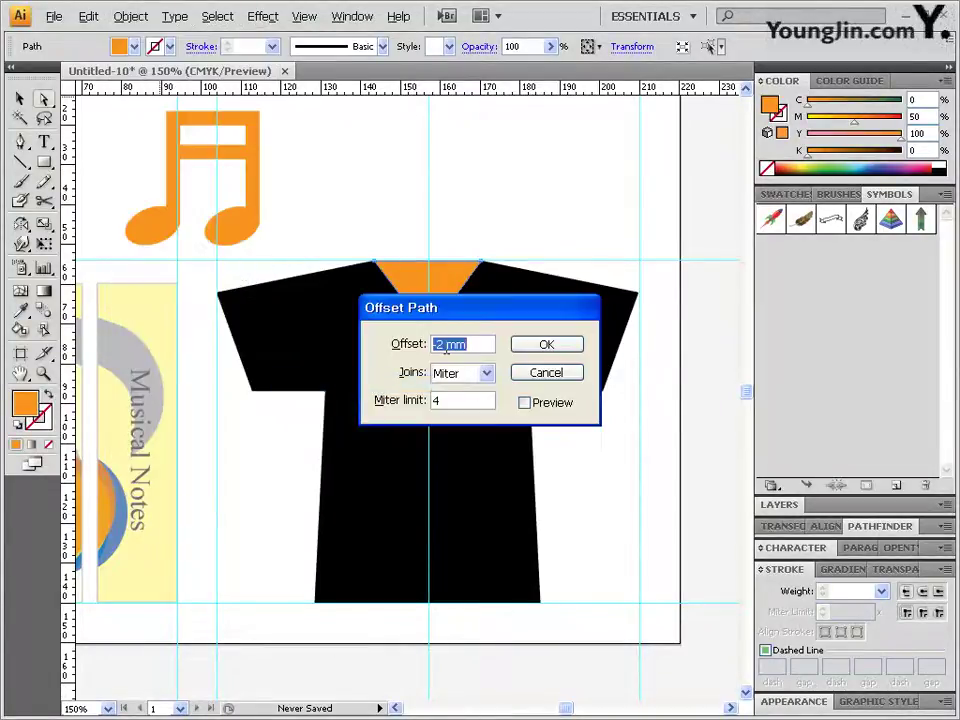
left_click_drag(445, 345, 438, 346)
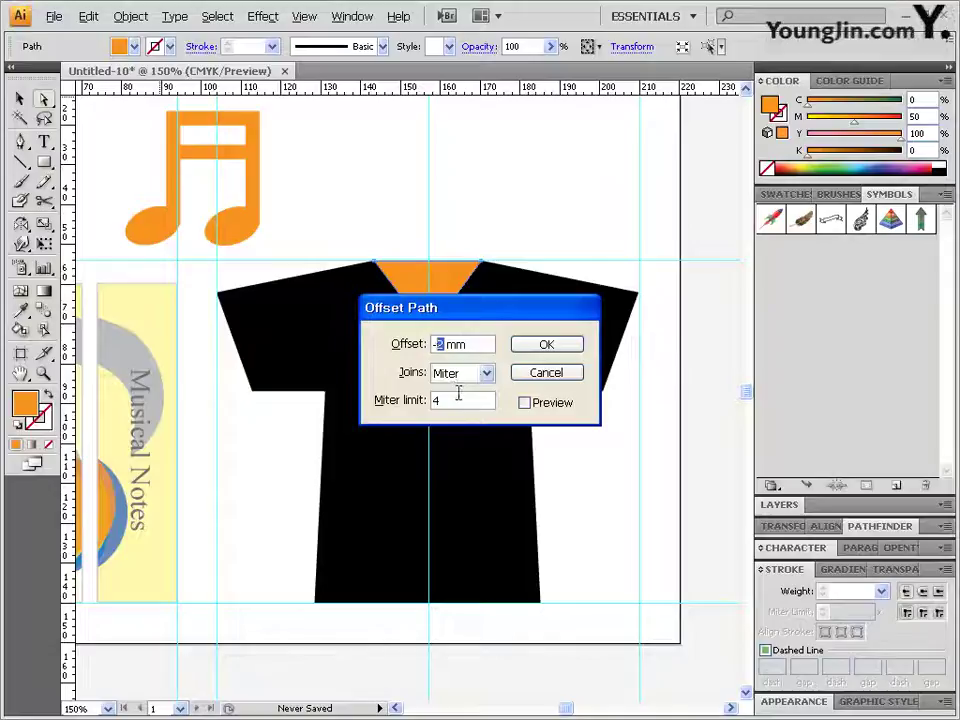
type("1.5")
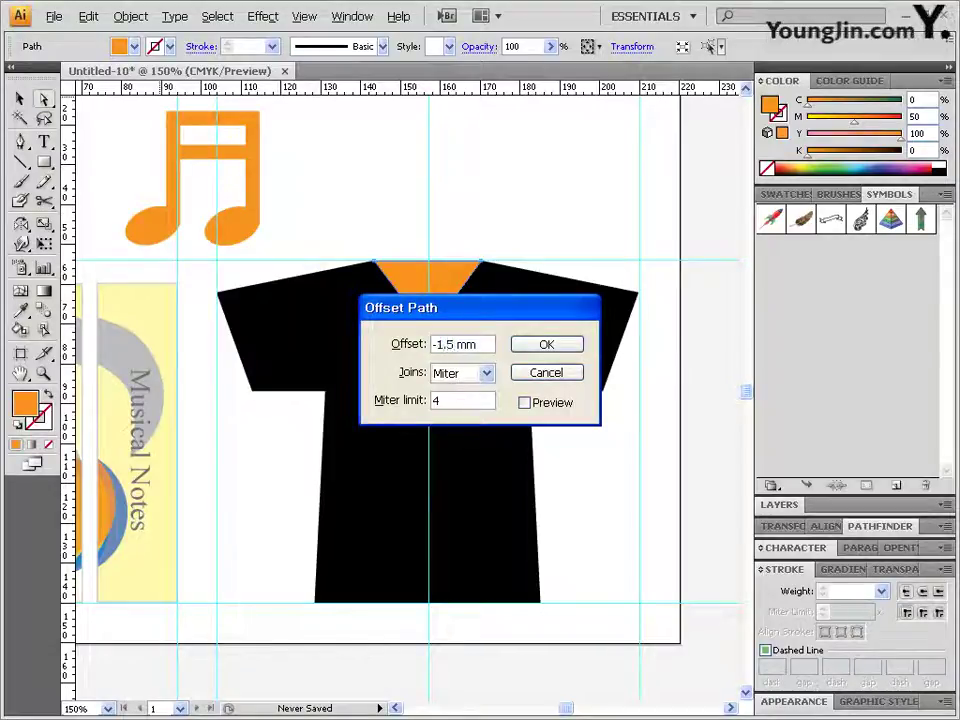
left_click(554, 405)
left_click(547, 345)
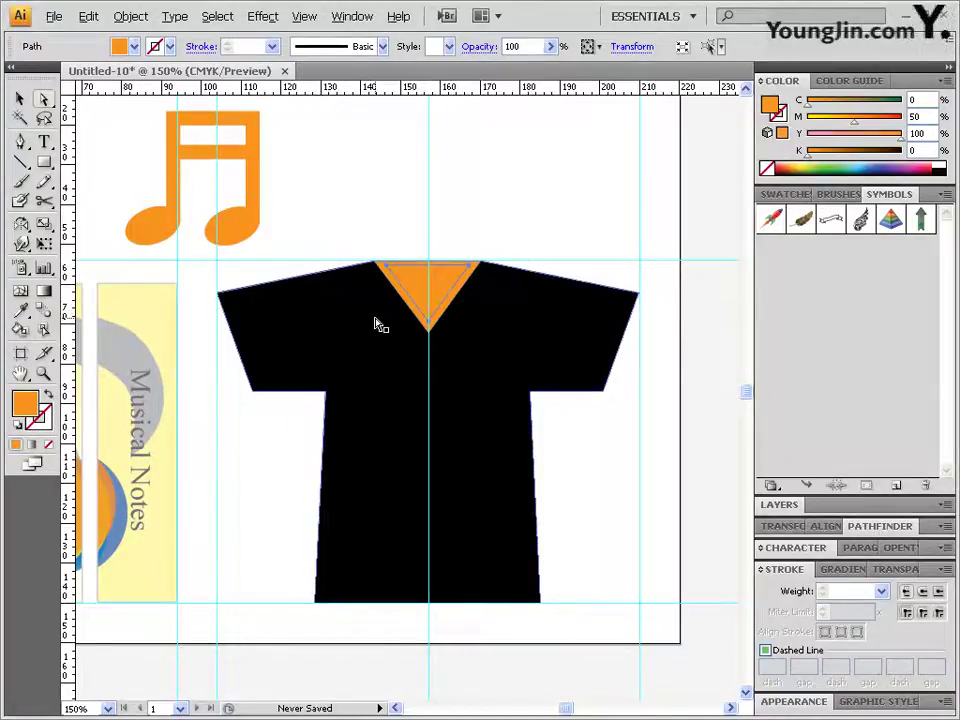
- Select both neck triangles and subtract the inner one with Minus Front to form an orange collar band
key("v")
left_click(470, 268)
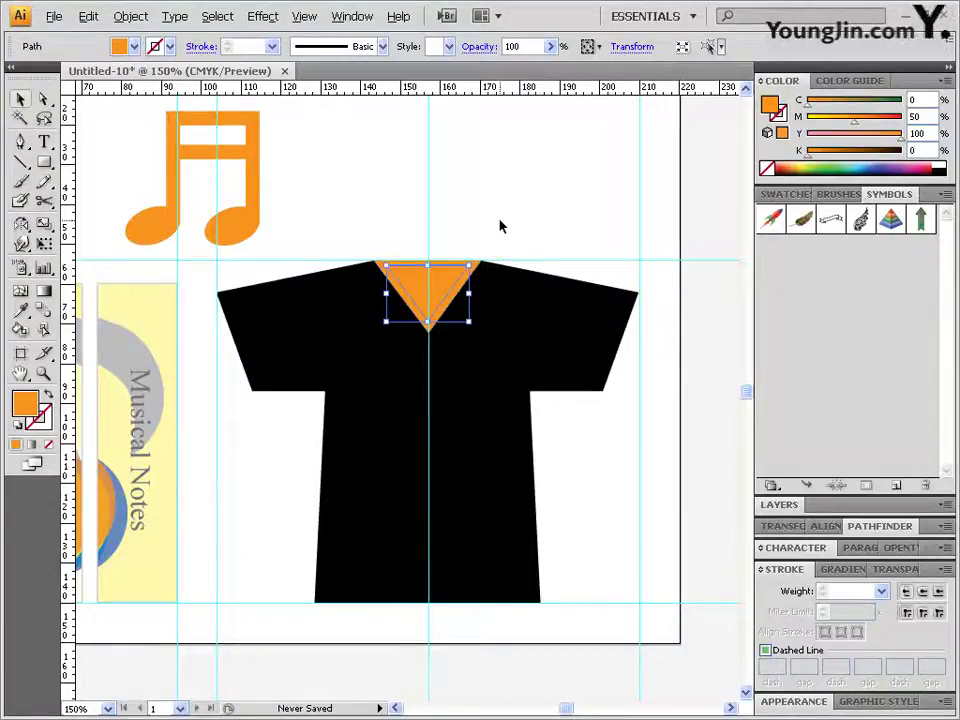
left_click_drag(470, 265, 482, 261)
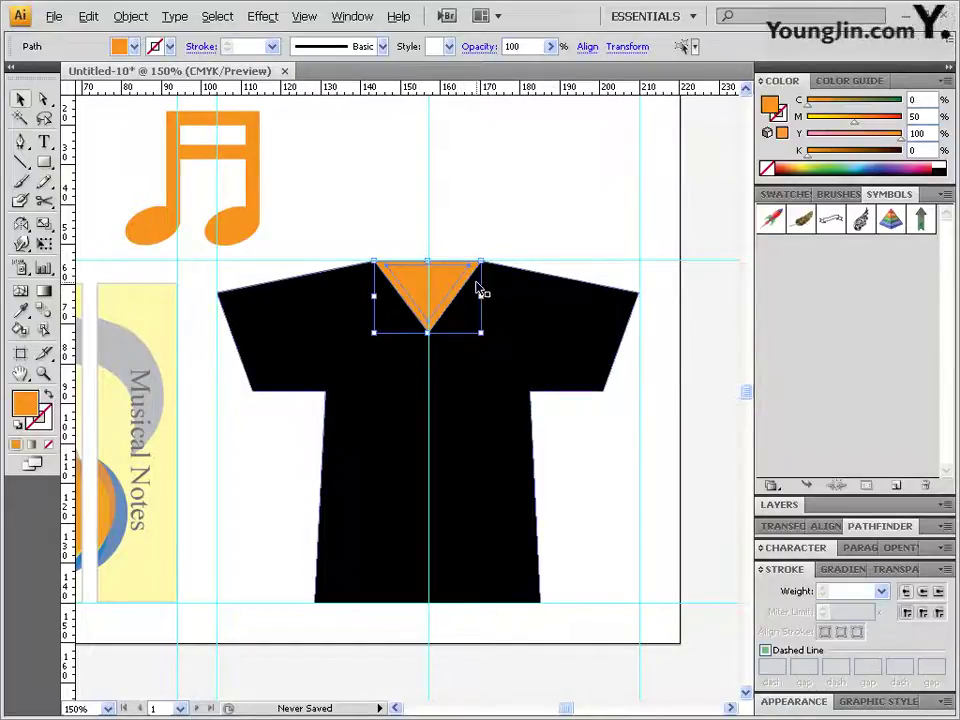
left_click(873, 527)
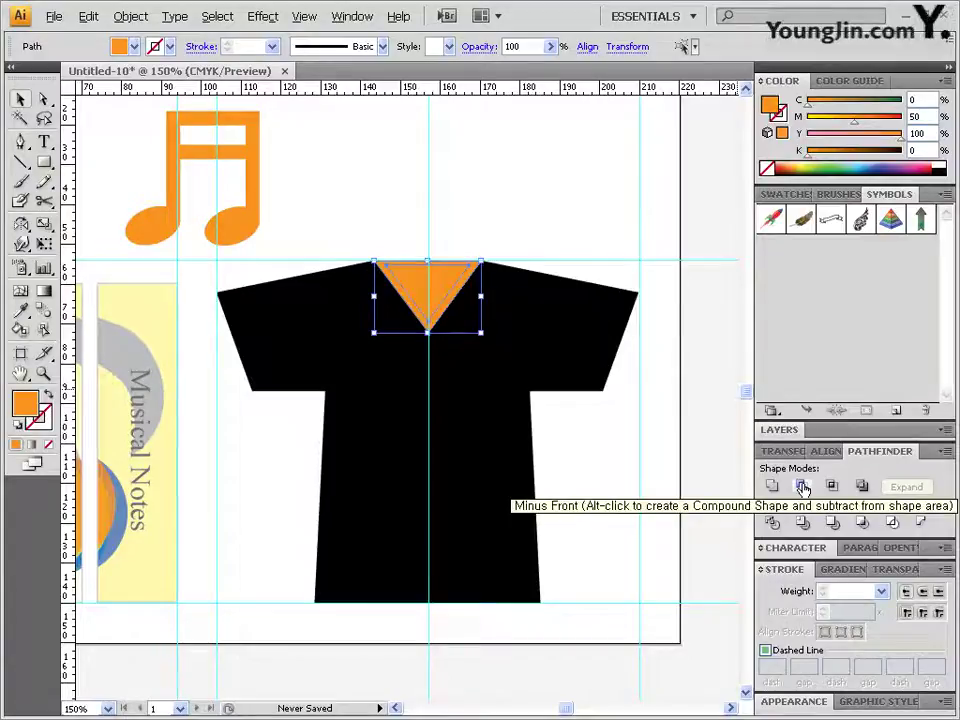
left_click(803, 487)
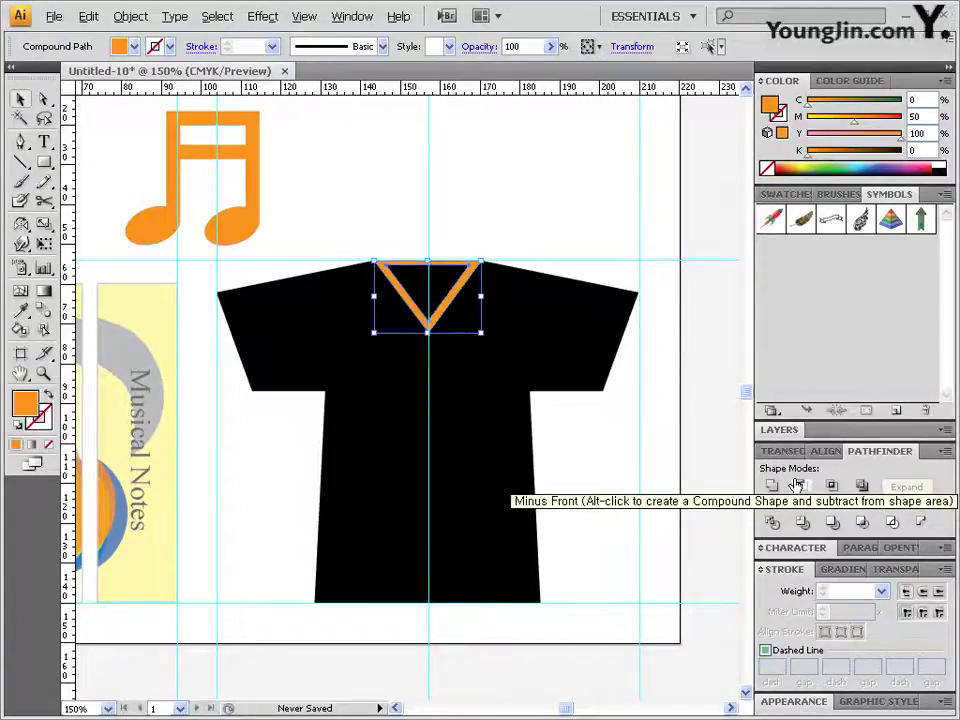
- Copy the large orange music note above the shirt and paste a duplicate onto the artboard
left_click(253, 158)
left_click(89, 17)
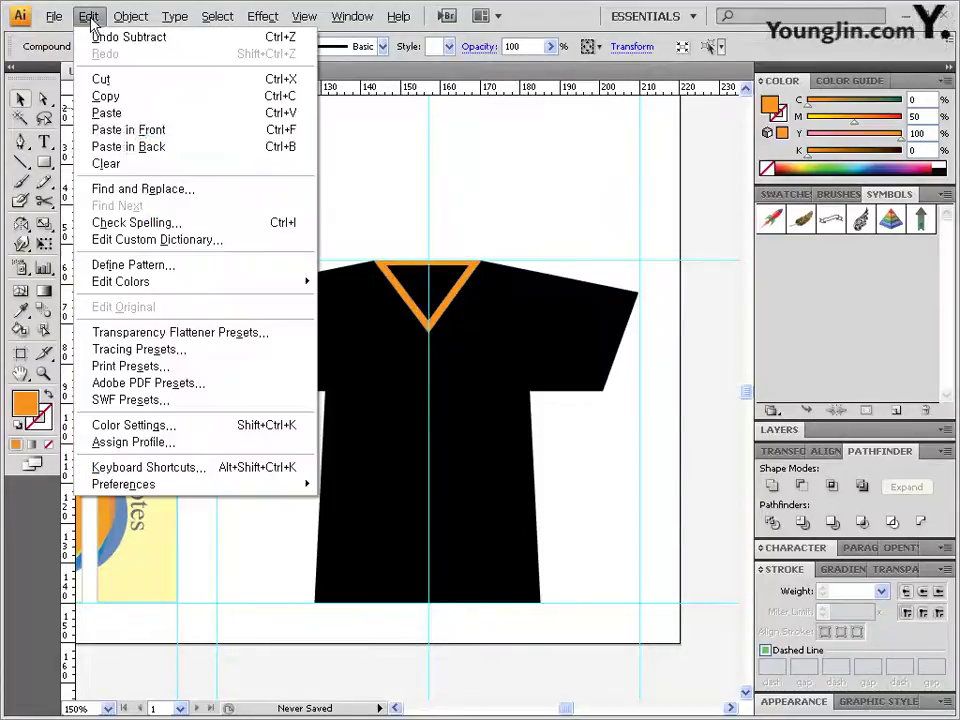
left_click(125, 97)
left_click(562, 225)
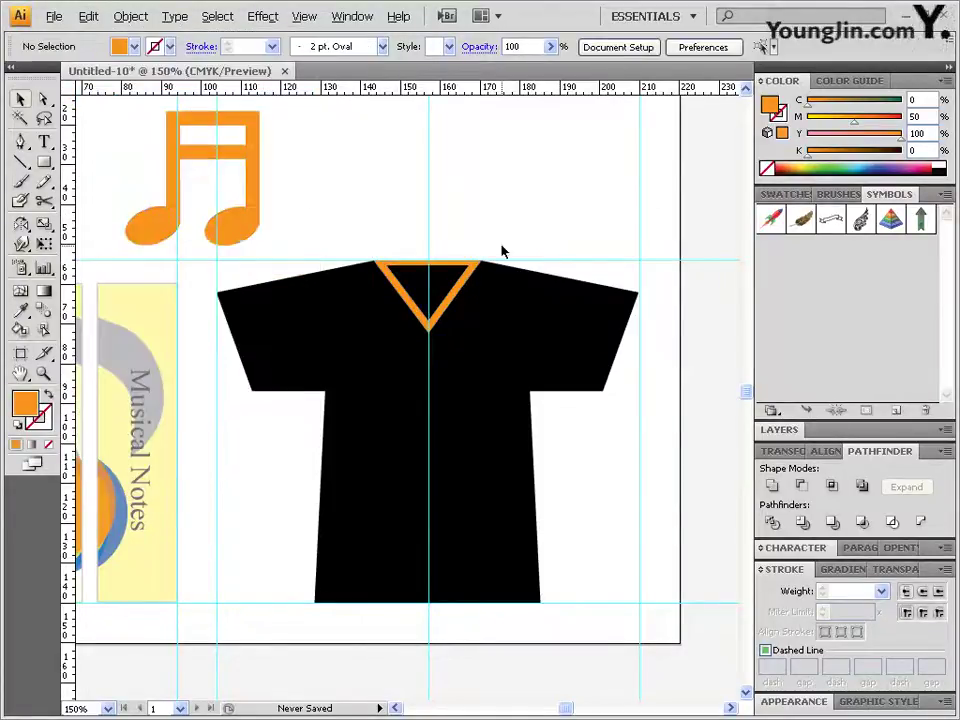
key("ctrl+v")
- Centre the pasted note on the shirt's middle guide and make it a white emblem about 5 mm wide inside the V-neck
left_click_drag(473, 366, 493, 328)
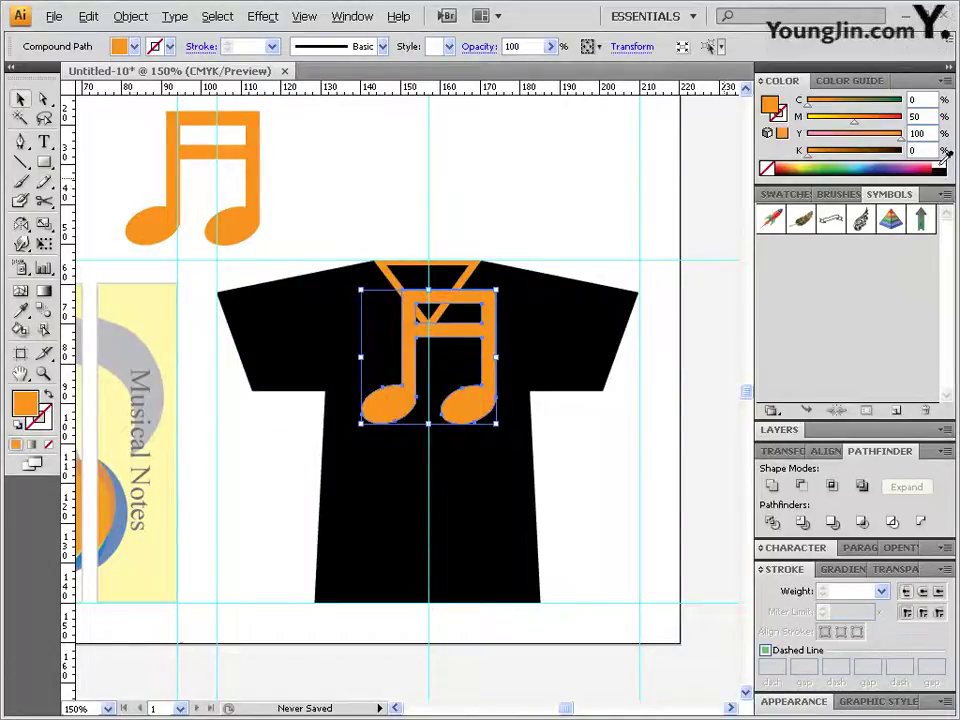
left_click(941, 168)
left_click_drag(496, 291, 430, 292)
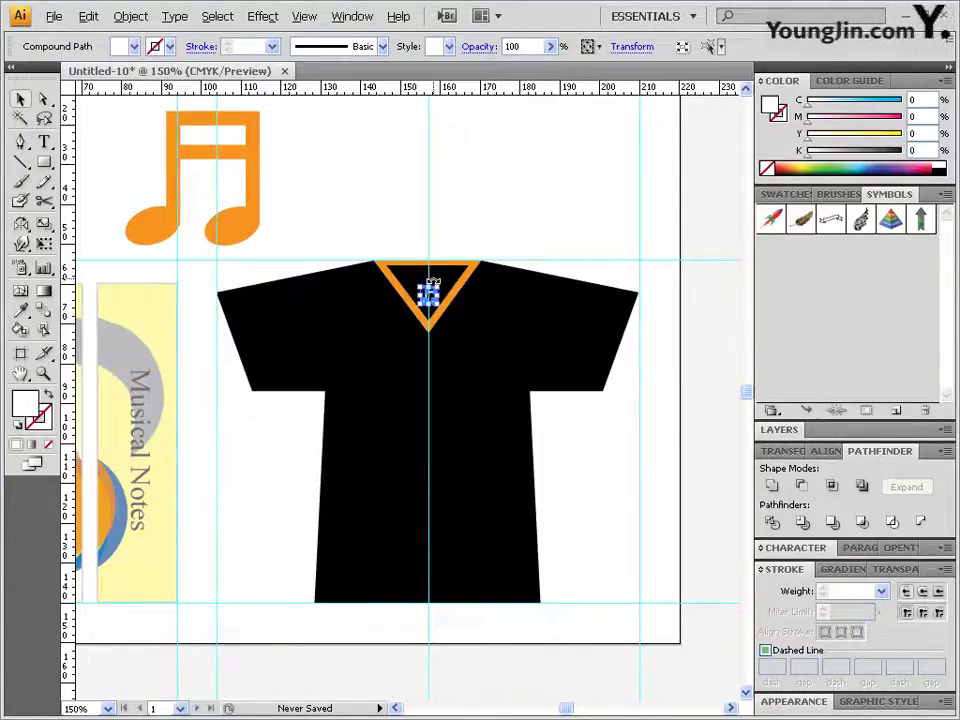
- Add the text "Notes" in the empty area above the shirt's collar
key("t")
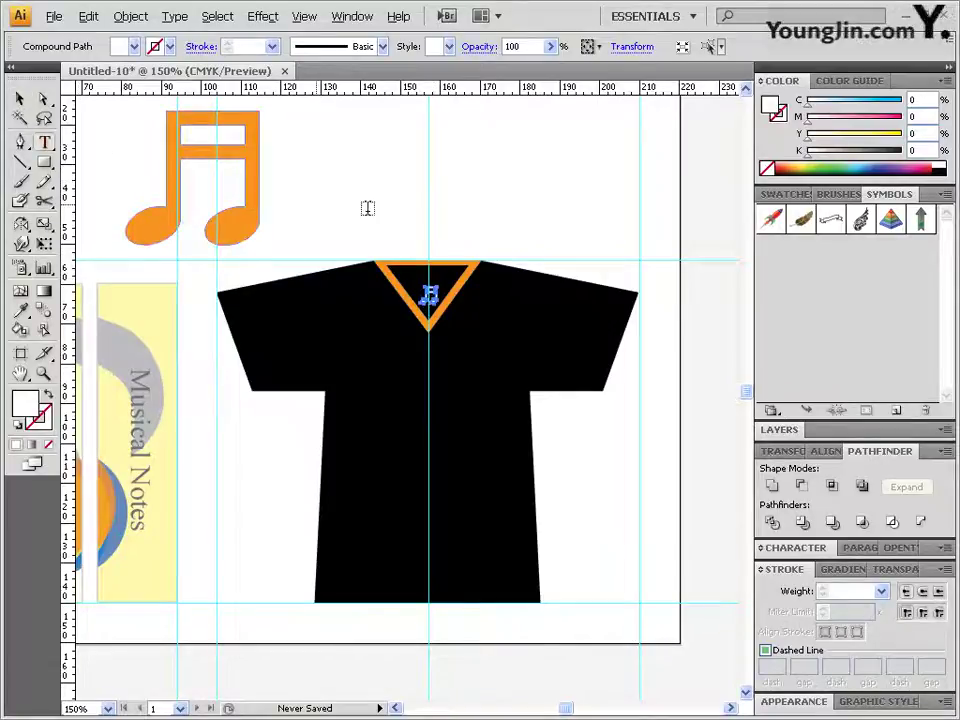
key("ctrl+shift+a")
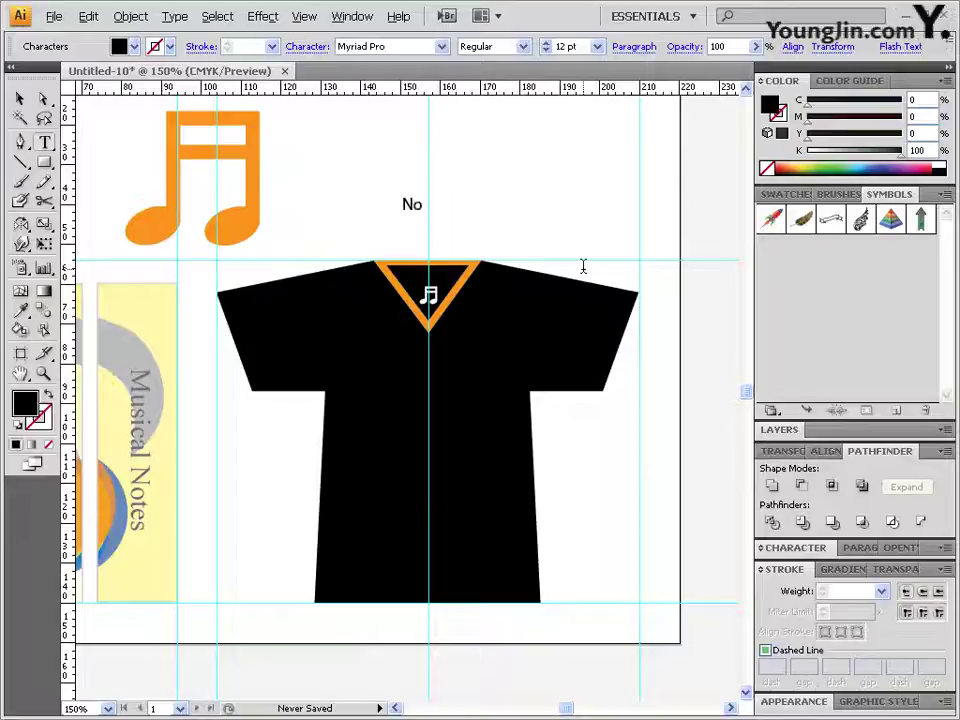
type("tes")
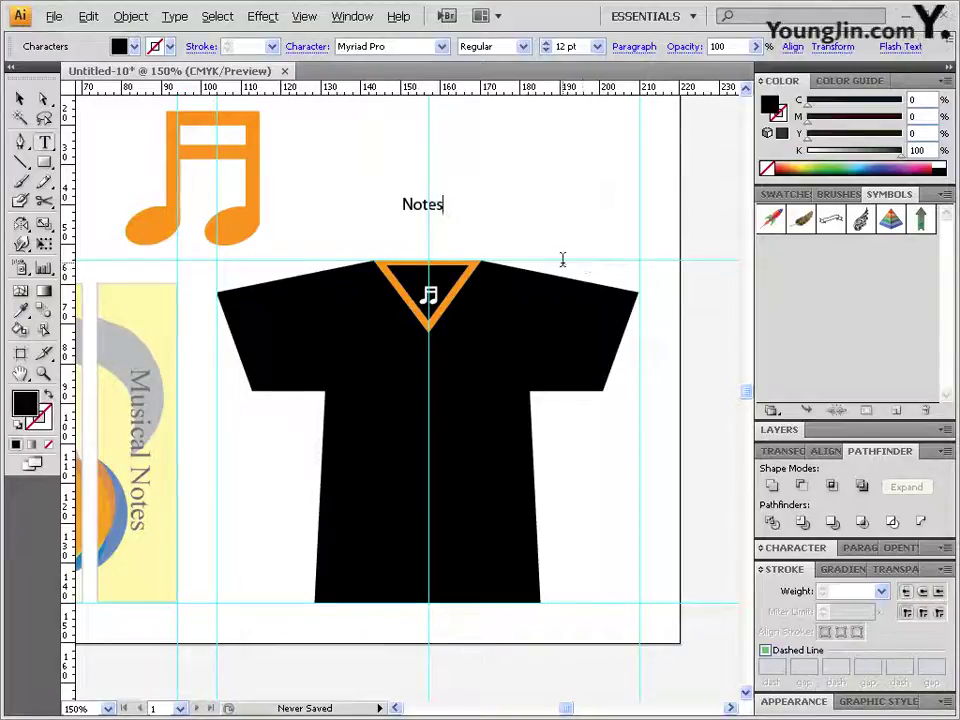
- Format the "Notes" text as Times New Roman, 10 pt, in orange (M 50, Y 100, K 0)
left_click_drag(446, 204, 360, 203)
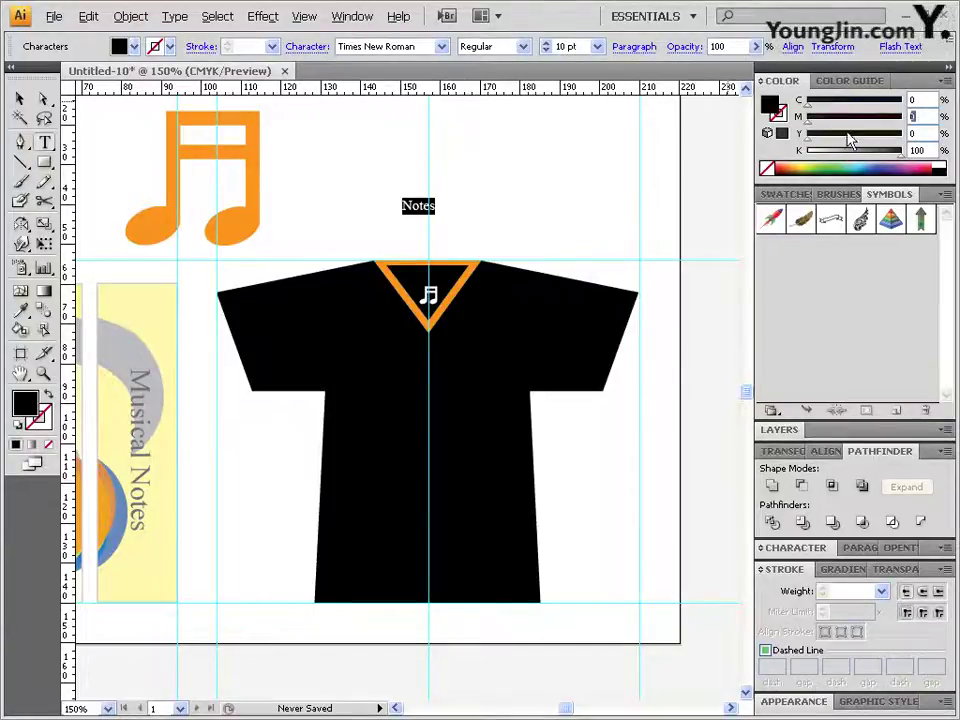
type("50")
key("Tab")
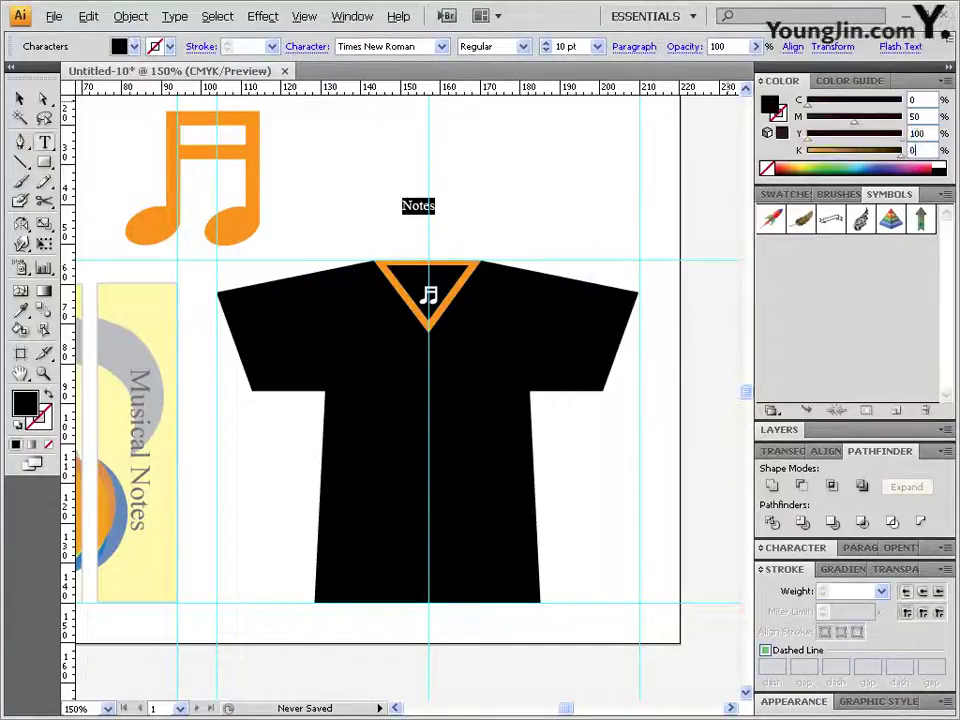
key("Return")
- Move the "Notes" text into the collar above the white note using the Group Selection tool
left_click_drag(43, 99, 78, 128)
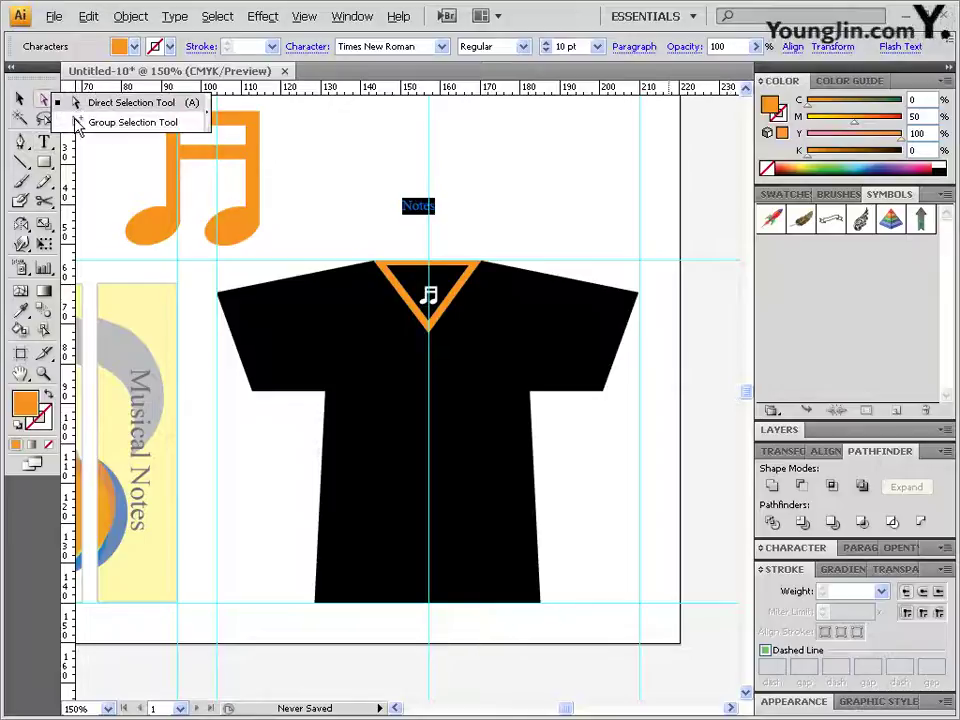
left_click(482, 178)
left_click_drag(407, 208, 426, 276)
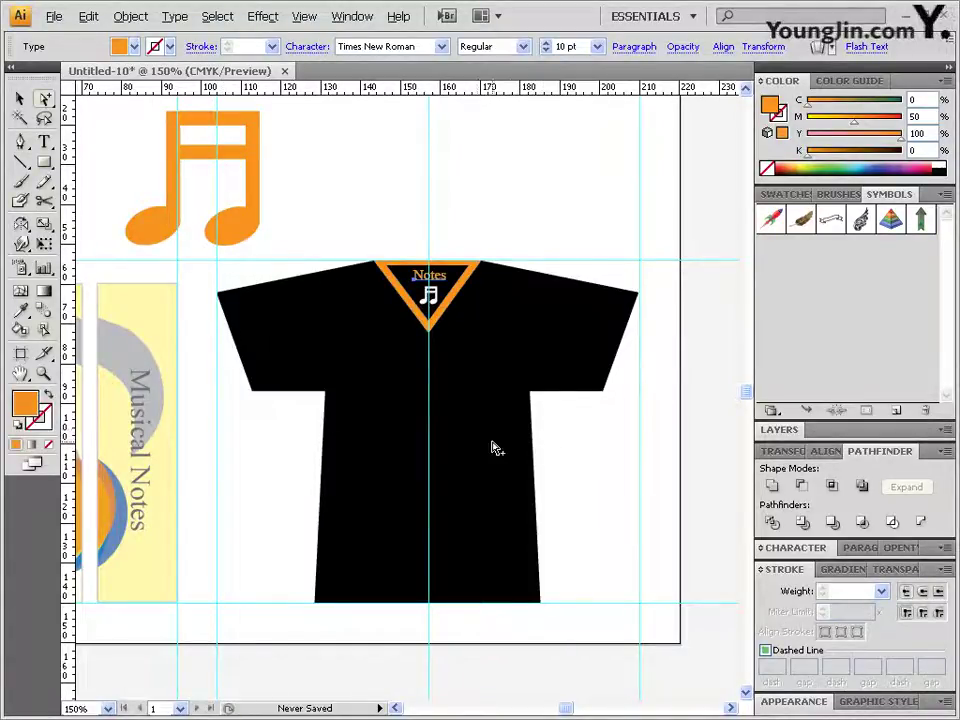
- Draw a horizontal line about 53 mm long across the shirt's body from side to side and give it a white 1 pt stroke
left_click(20, 162)
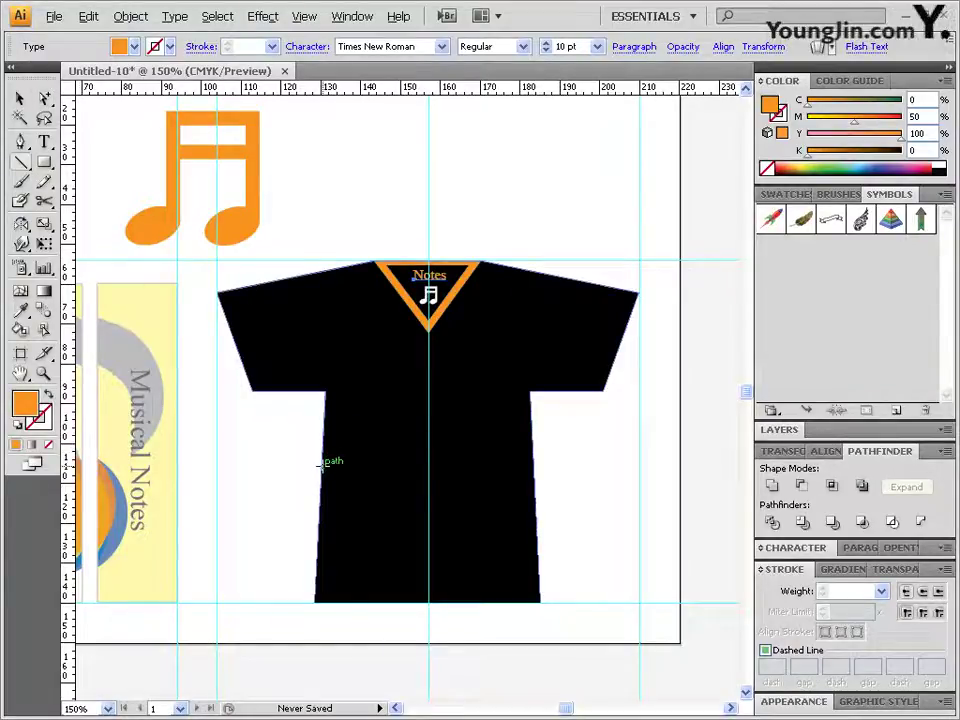
left_click_drag(321, 463, 533, 465)
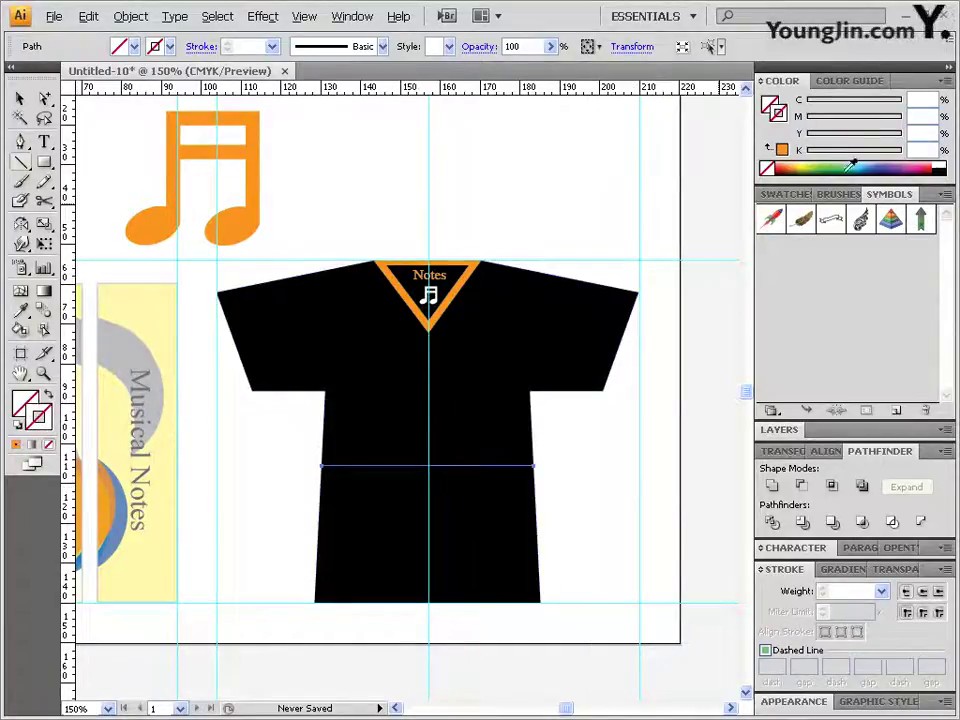
left_click(945, 161)
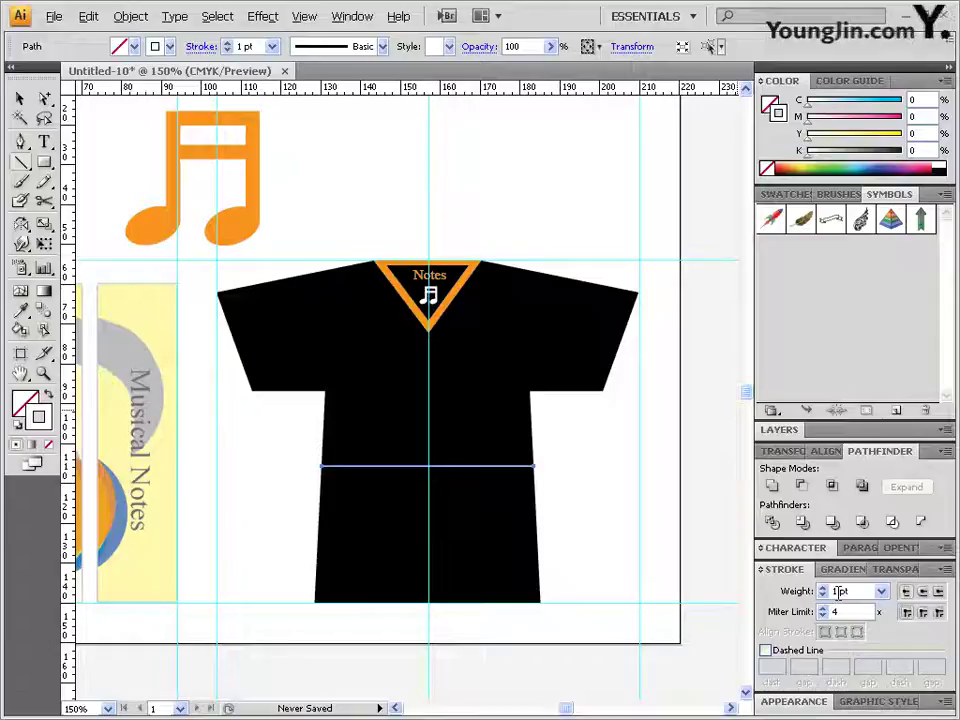
- Apply the Pencil brush from the Artistic_ChalkCharcoalPencil library to the white line and close the library
left_click(838, 194)
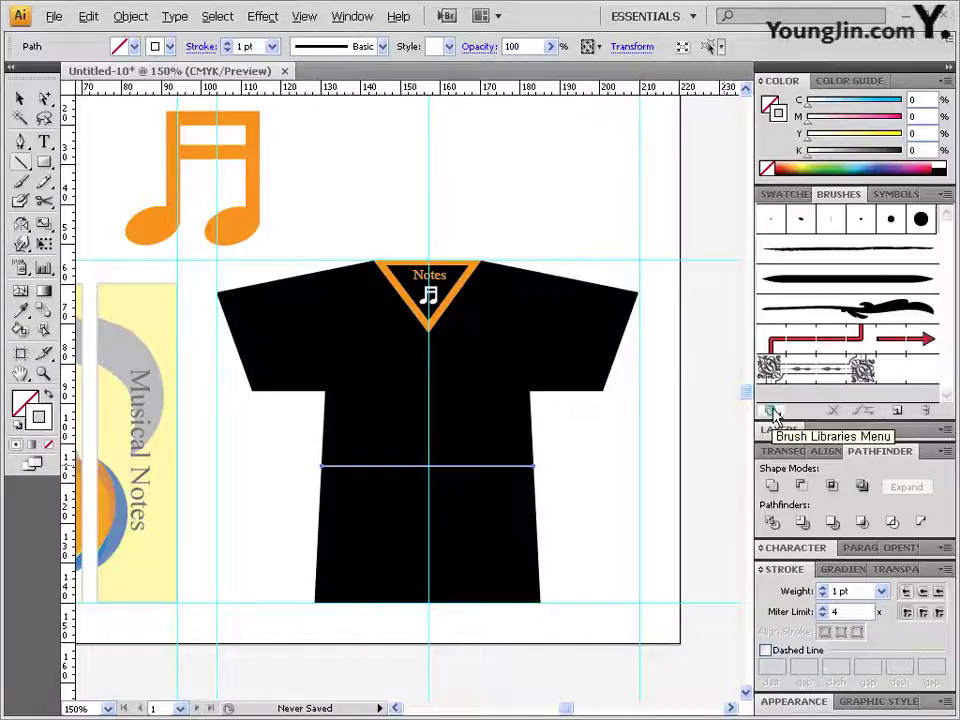
left_click(352, 16)
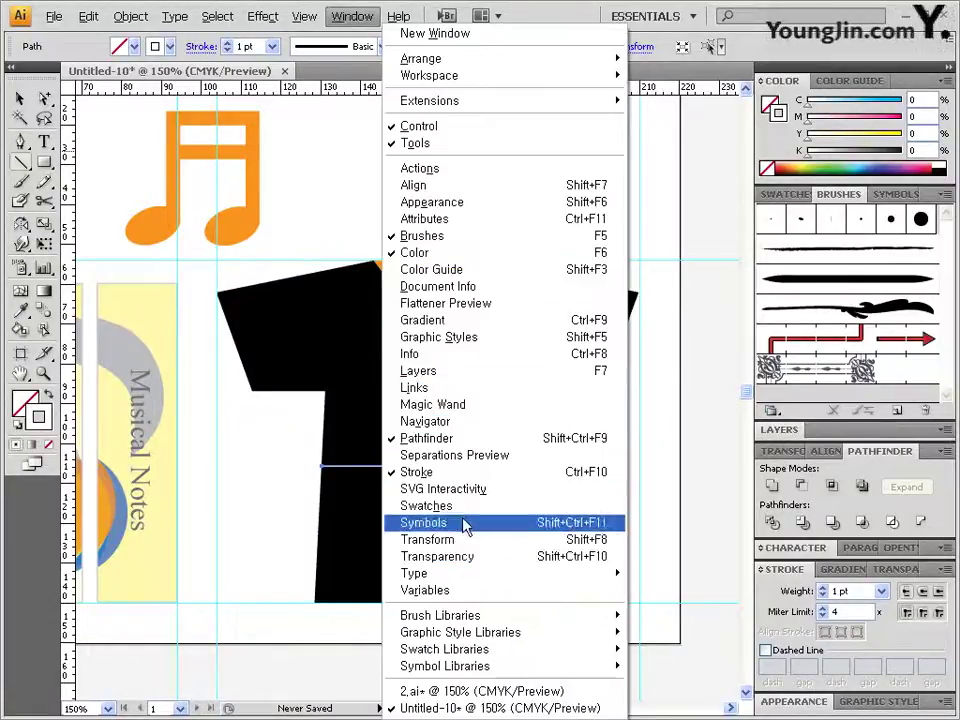
mouse_move(468, 615)
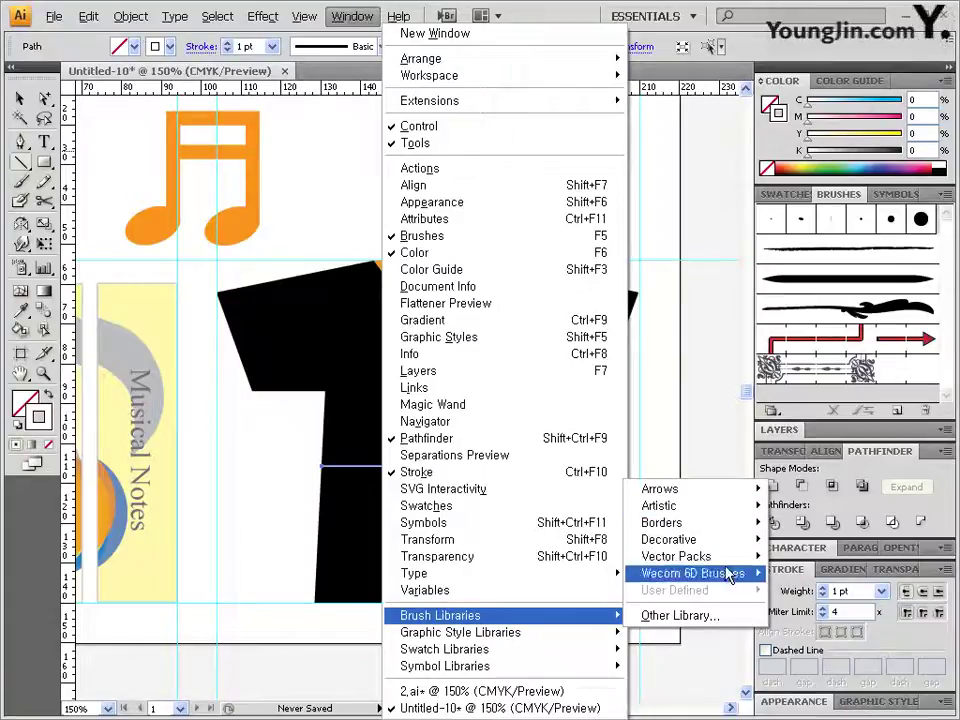
left_click(440, 8)
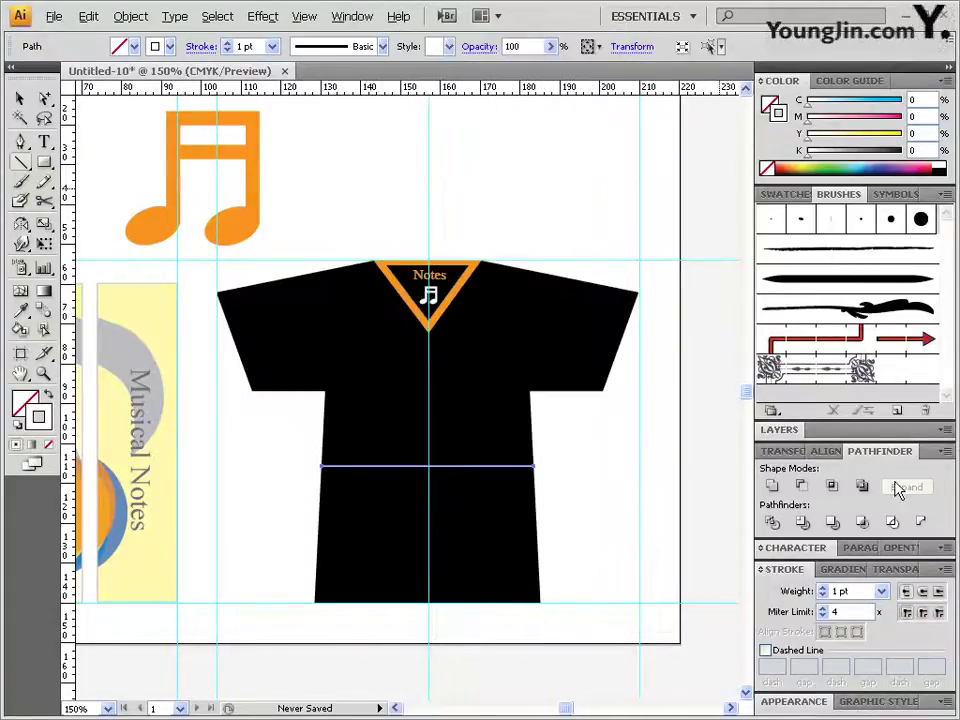
left_click(777, 414)
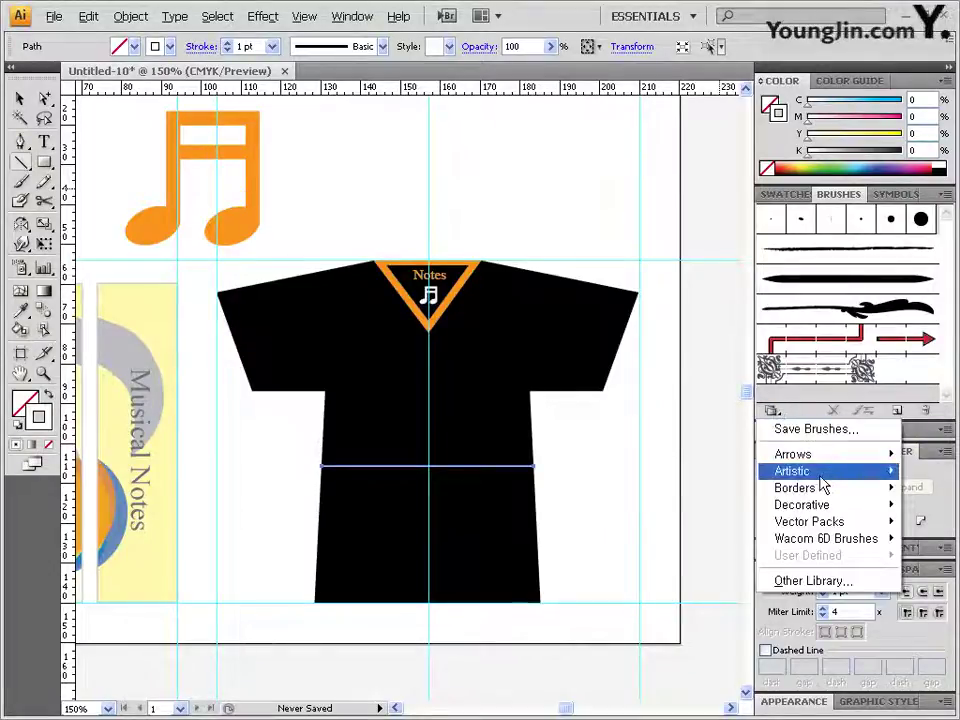
mouse_move(820, 474)
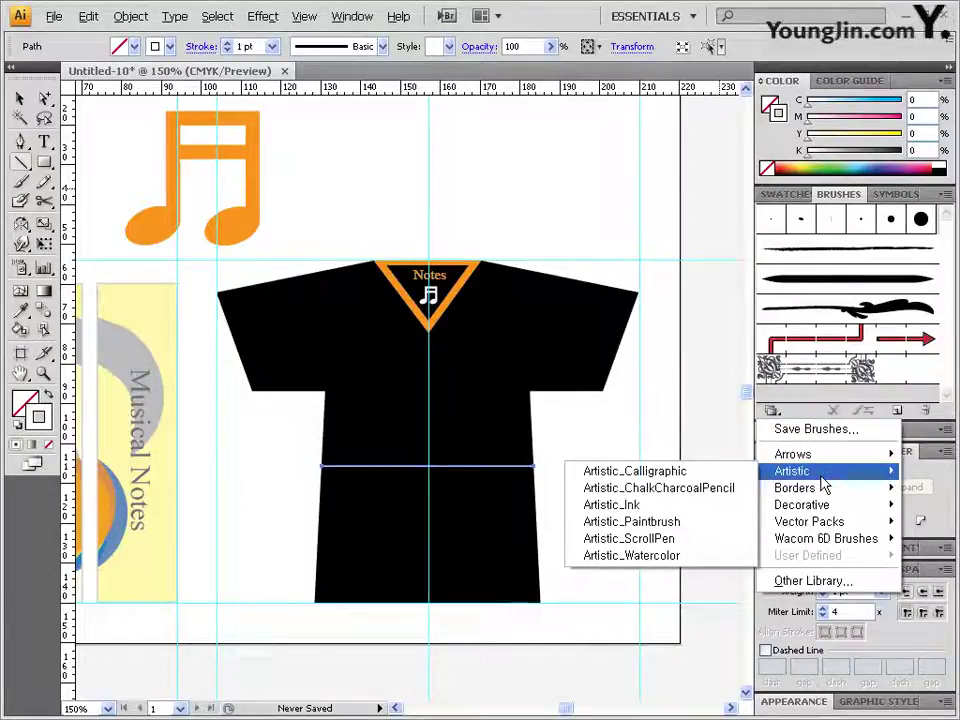
left_click(714, 490)
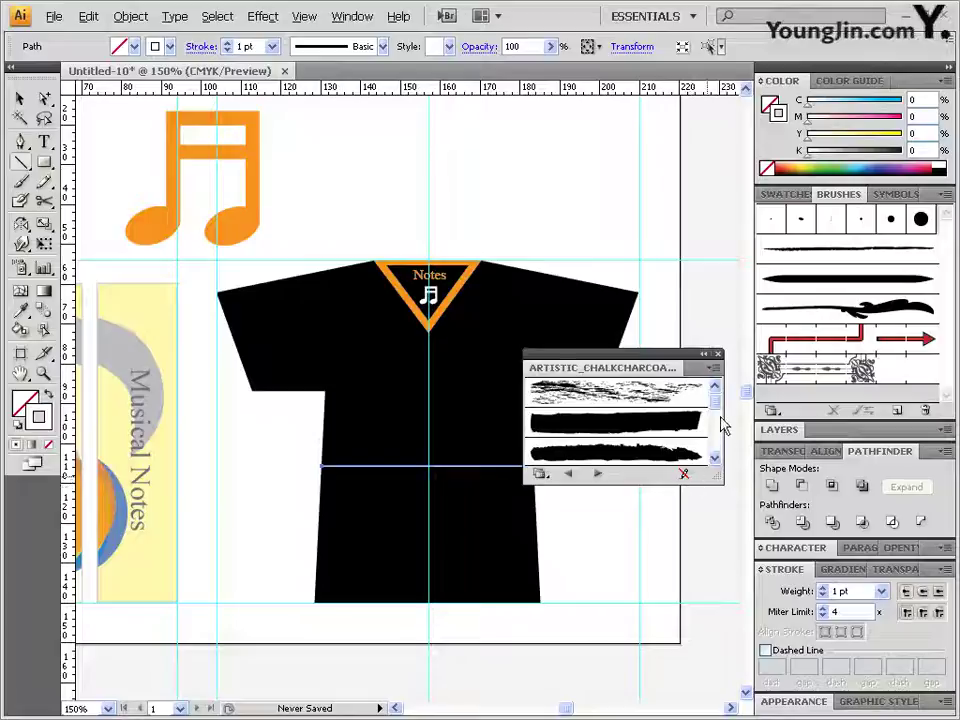
scroll(718, 400, "down", 2)
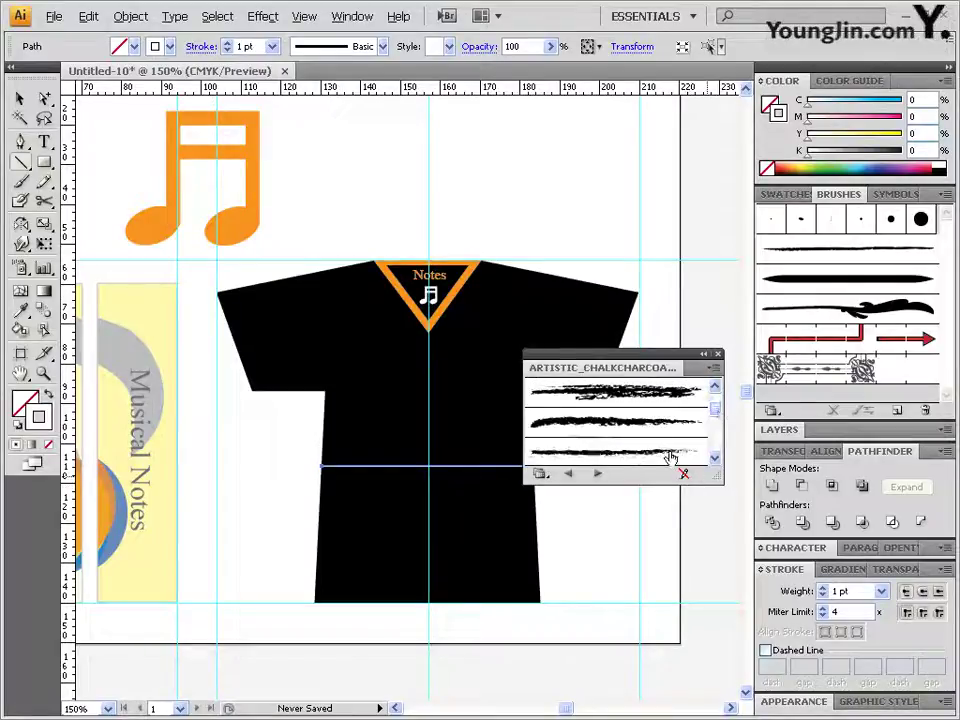
scroll(618, 399, "down", 2)
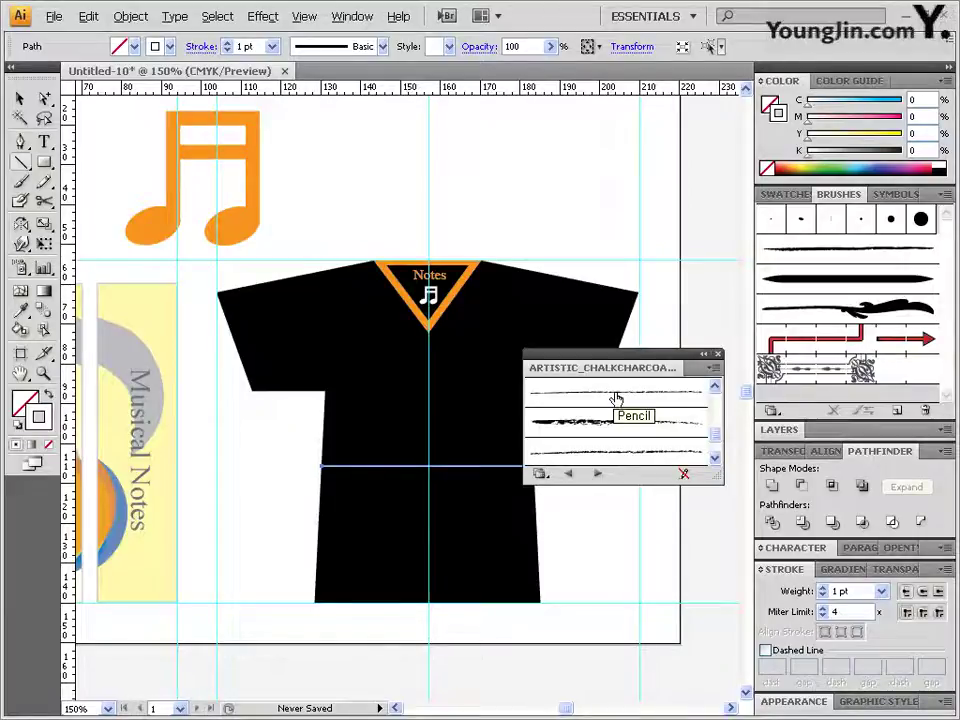
left_click(616, 399)
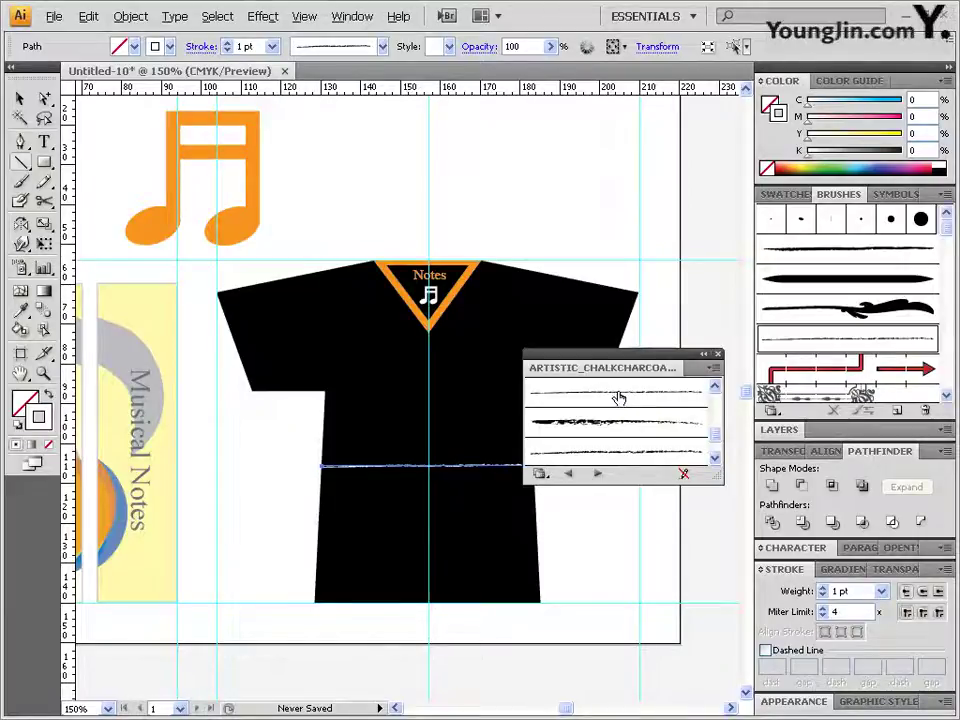
left_click(718, 356)
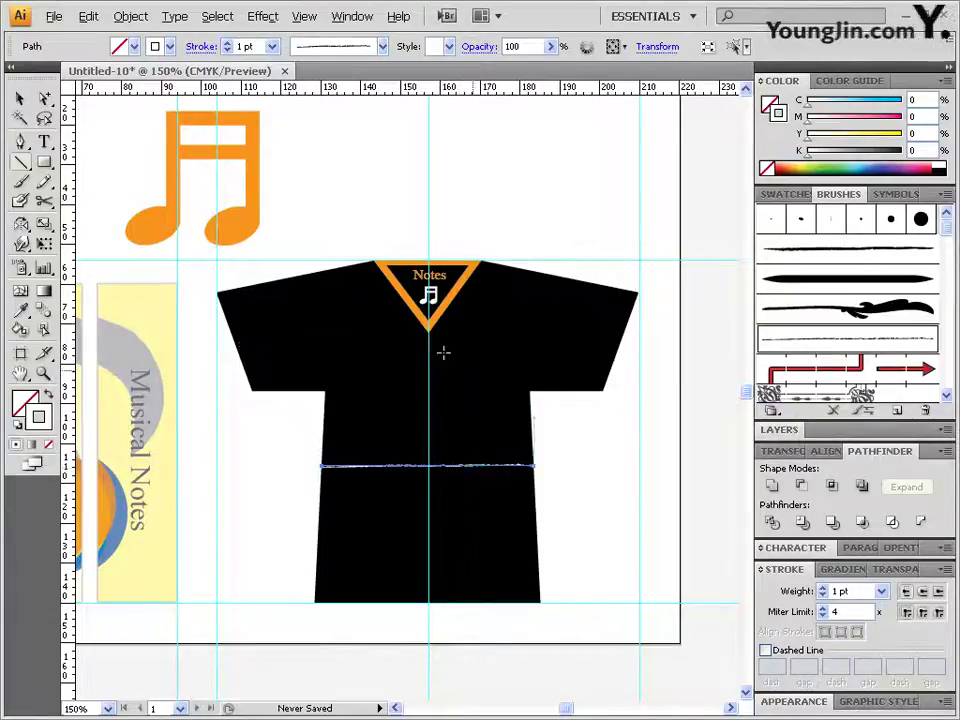
- Duplicate the brushed line about 2.8 mm downward and repeat the copy three times to make a five-line music staff
left_click(44, 99)
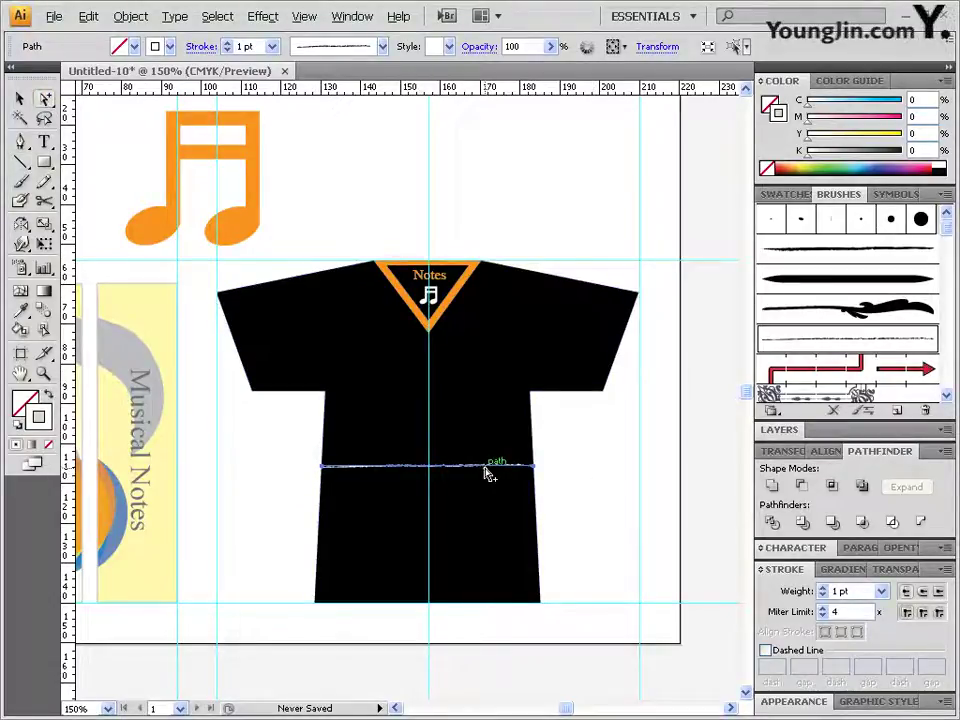
left_click_drag(486, 474, 488, 484)
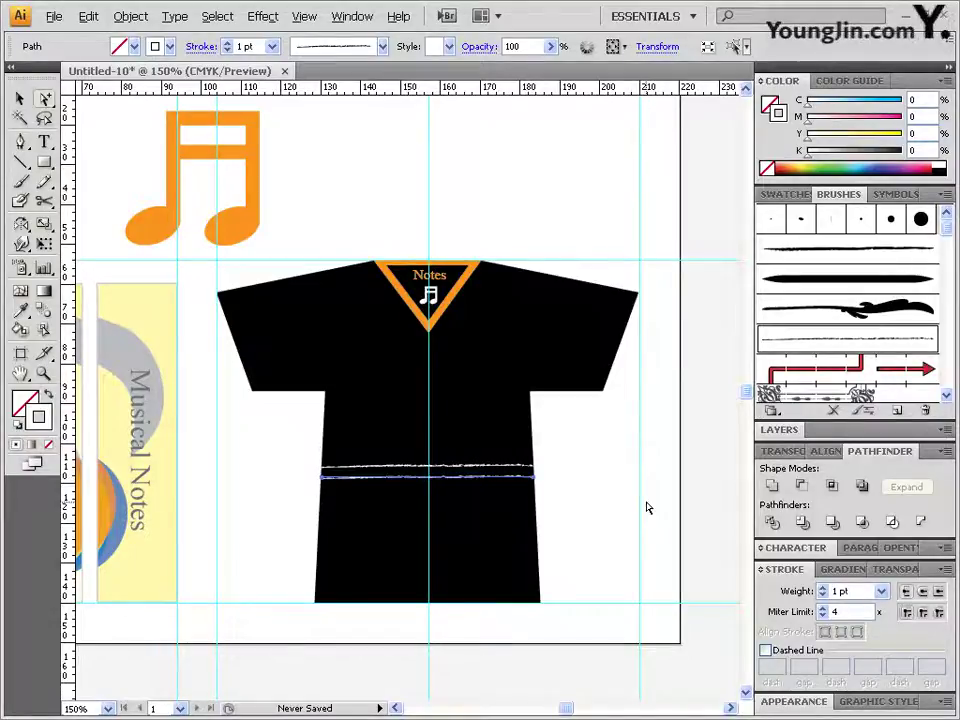
key("ctrl+d")
key("ctrl+d")
key("ctrl+d")
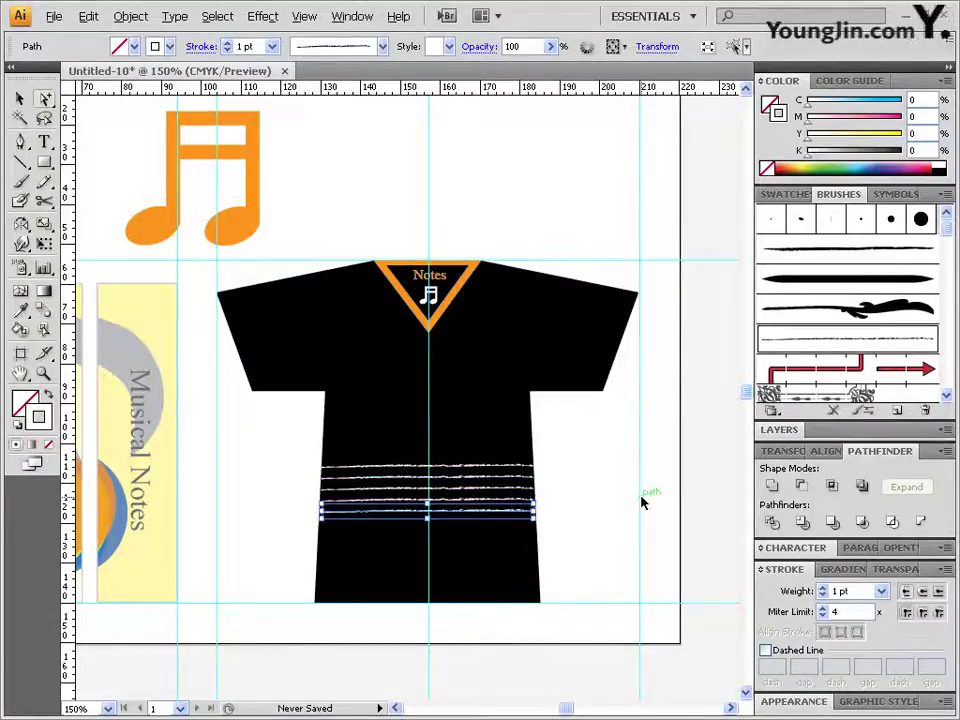
left_click(642, 502)
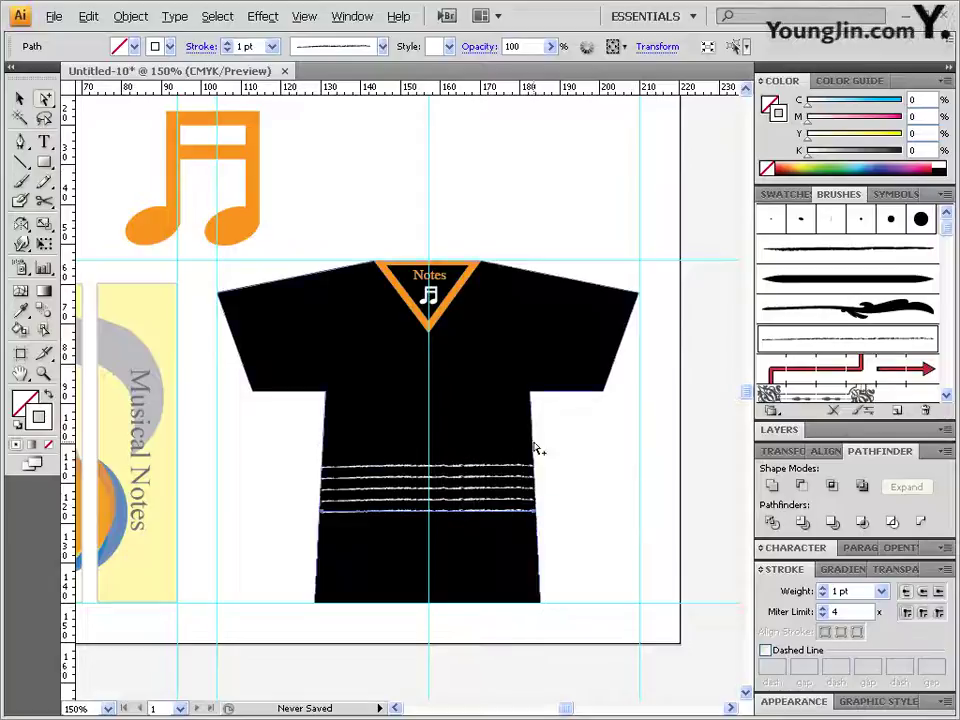
left_click(591, 509)
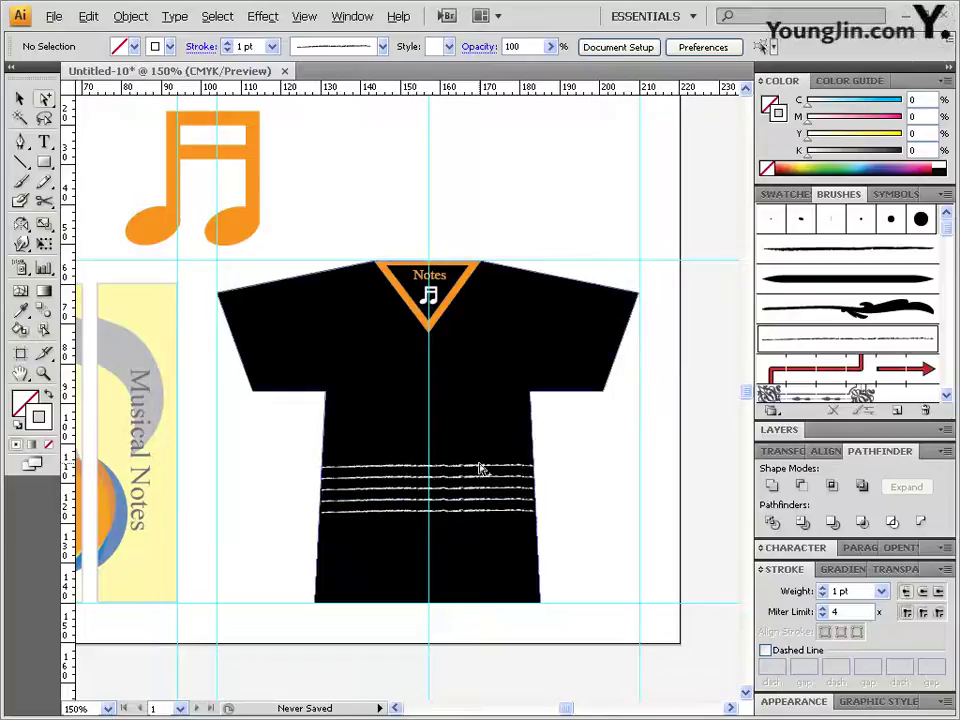
- Adjust the staff lines' end anchor points with the Direct Selection tool so each line reaches the shirt's slanted side edges
key("ctrl+space")
left_click_drag(253, 396, 600, 564)
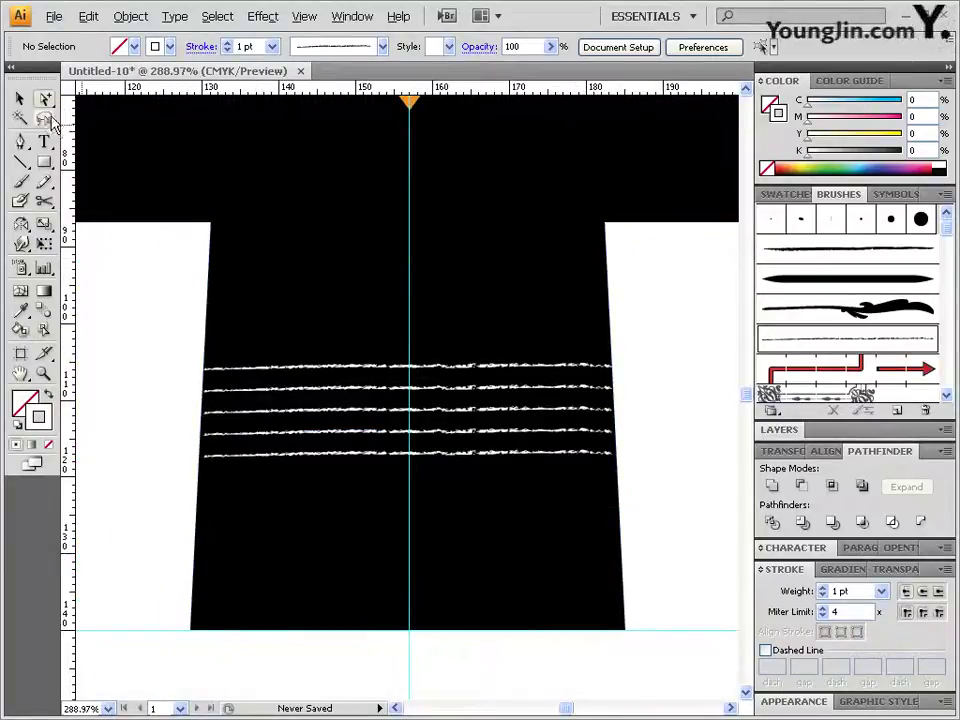
left_click_drag(45, 99, 86, 104)
left_click(207, 392)
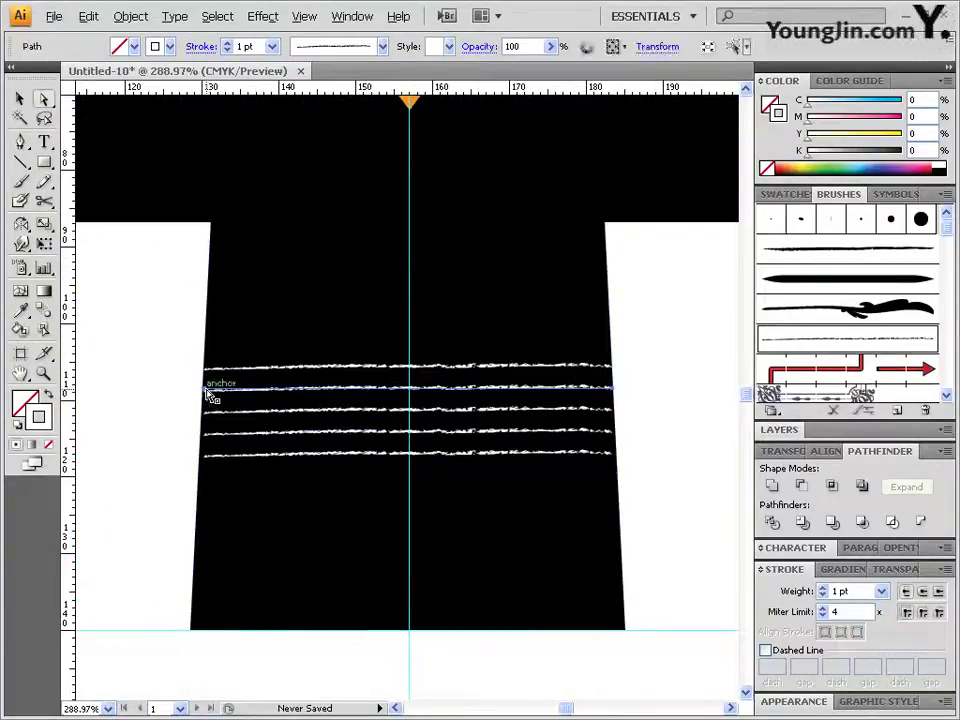
left_click(205, 413)
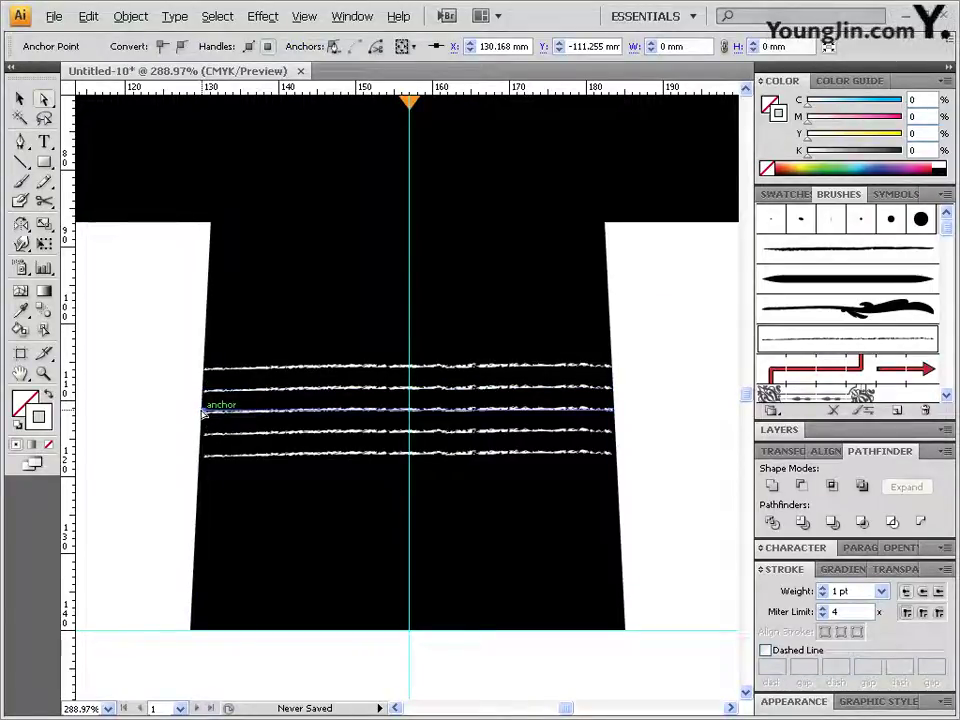
left_click(660, 438)
key("ctrl+z")
key("ctrl+=")
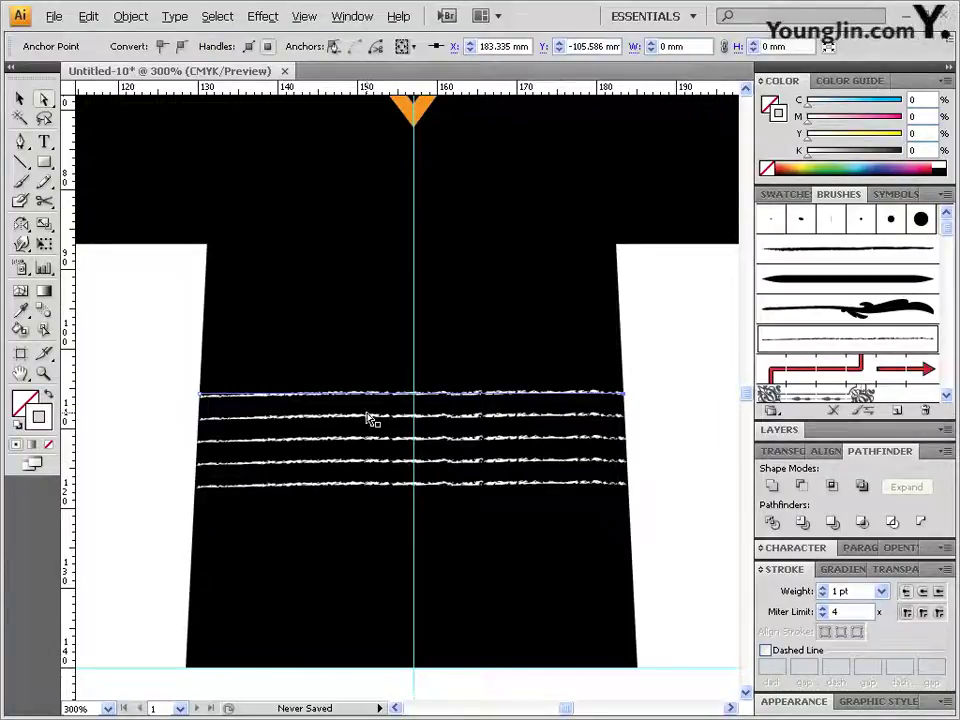
left_click(653, 401)
left_click(510, 386, "ctrl+alt")
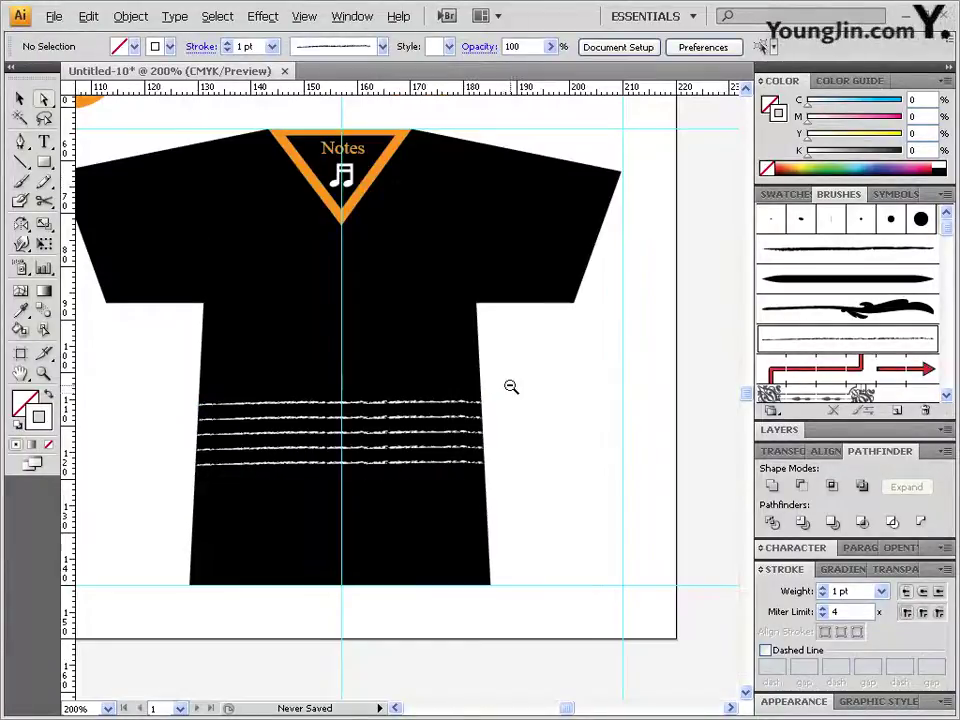
- Copy the multicoloured eighth-note group above the shopping bag and paste it onto the black T-shirt over the staff
left_click_drag(386, 364, 717, 455)
left_click_drag(122, 128, 369, 401)
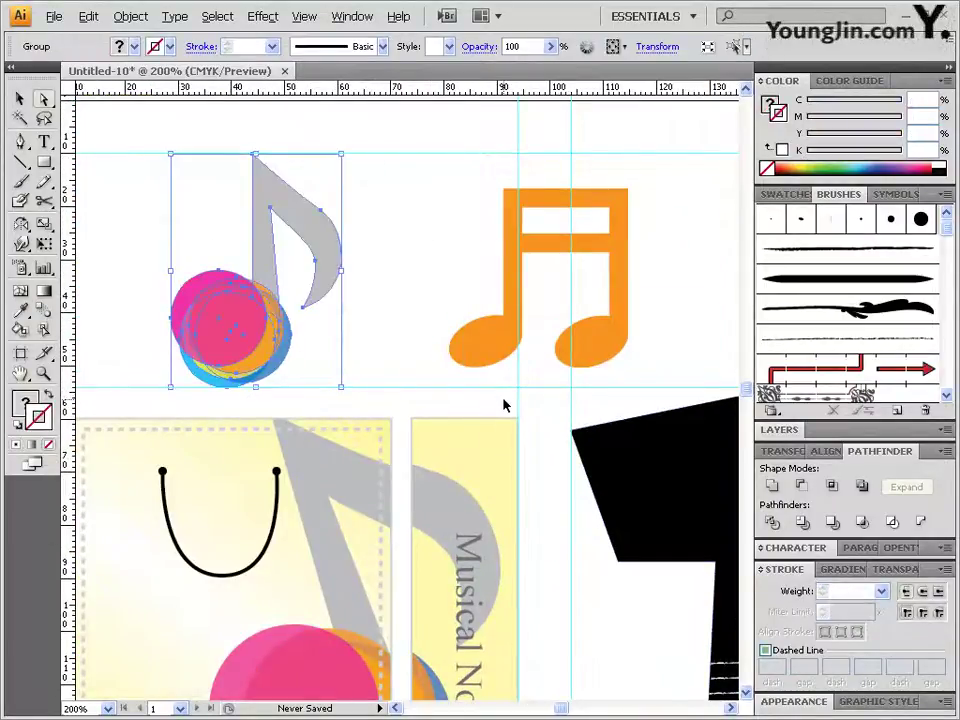
left_click_drag(611, 499, 358, 334)
key("ctrl+v")
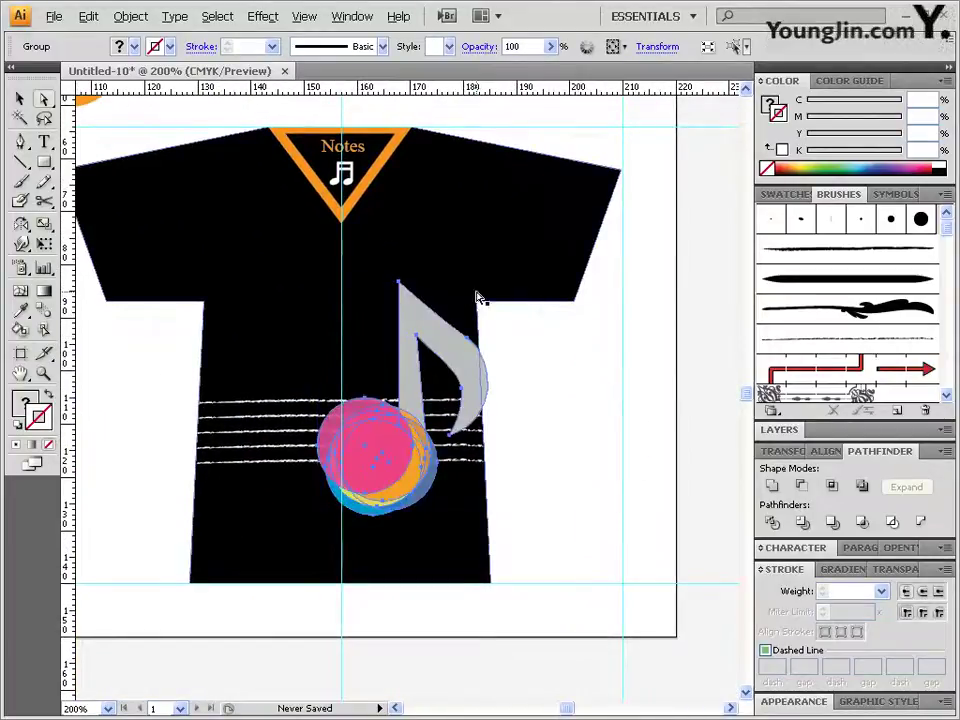
left_click(19, 98)
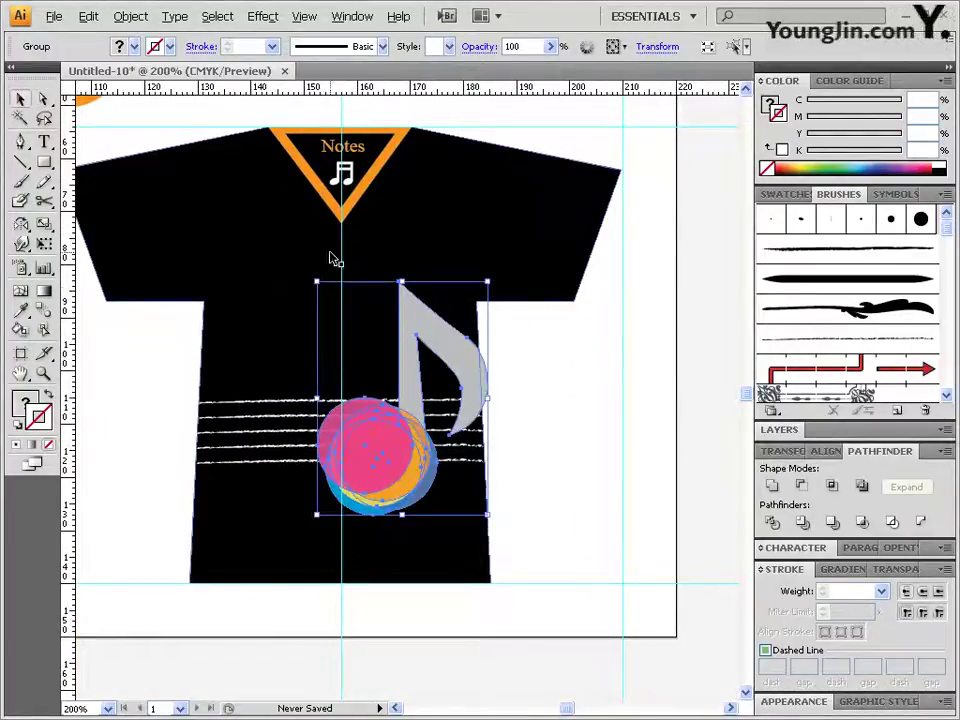
- Shrink and tilt the pasted note on the staff's left part, and place a smaller copy tilted the opposite way on the right part
left_click_drag(485, 284, 326, 354)
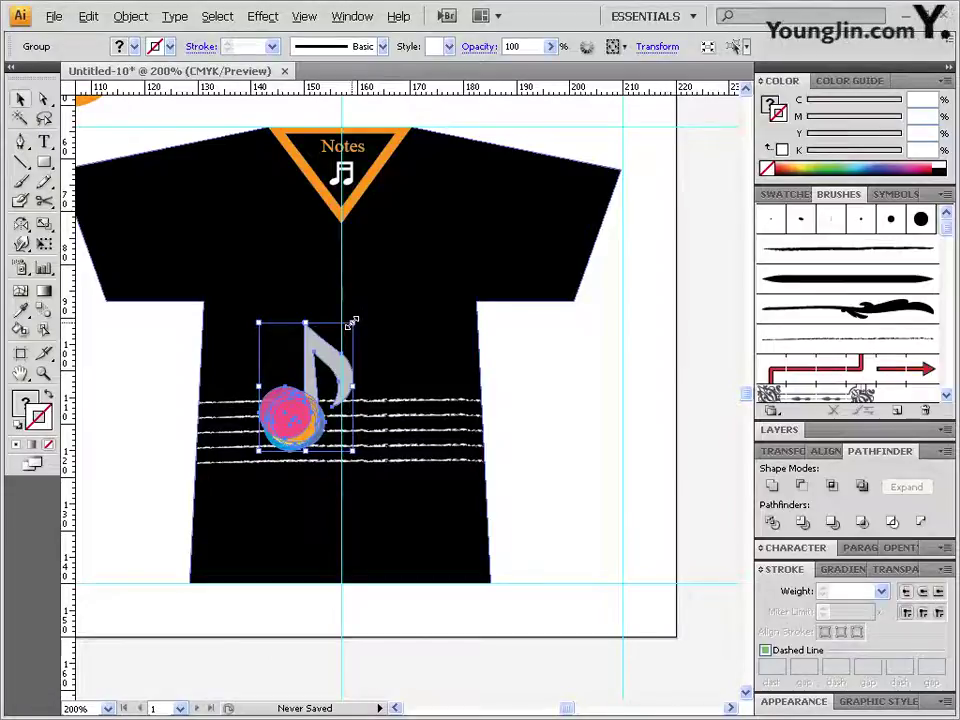
left_click_drag(310, 318, 455, 326)
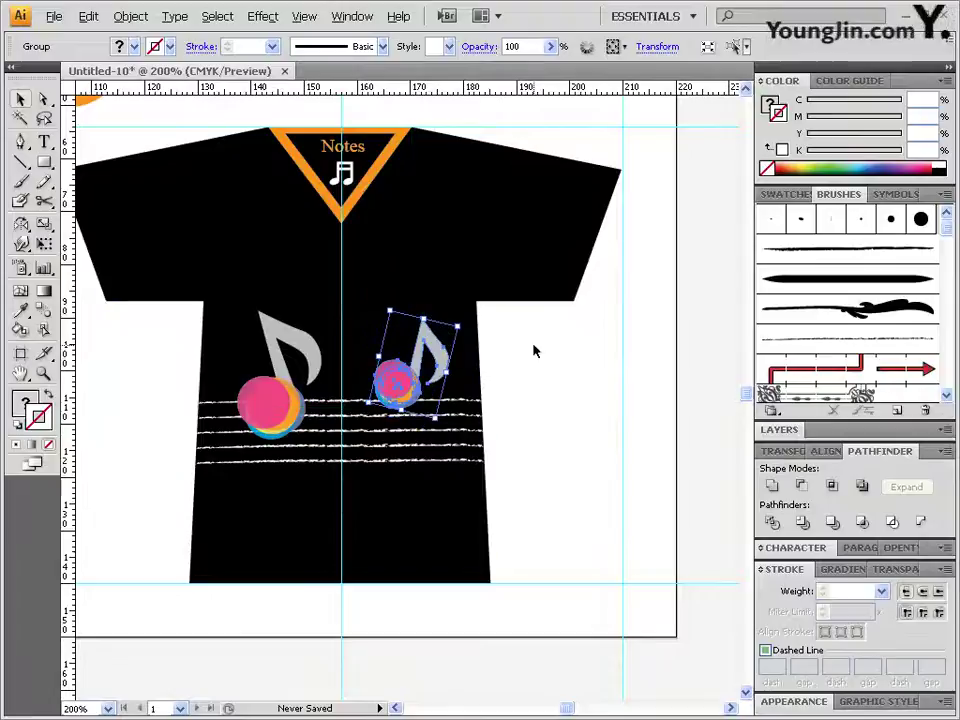
left_click(574, 379)
- Start a Drop Shadow effect on the black T-shirt shape with its preview enabled
left_click_drag(540, 514, 553, 375)
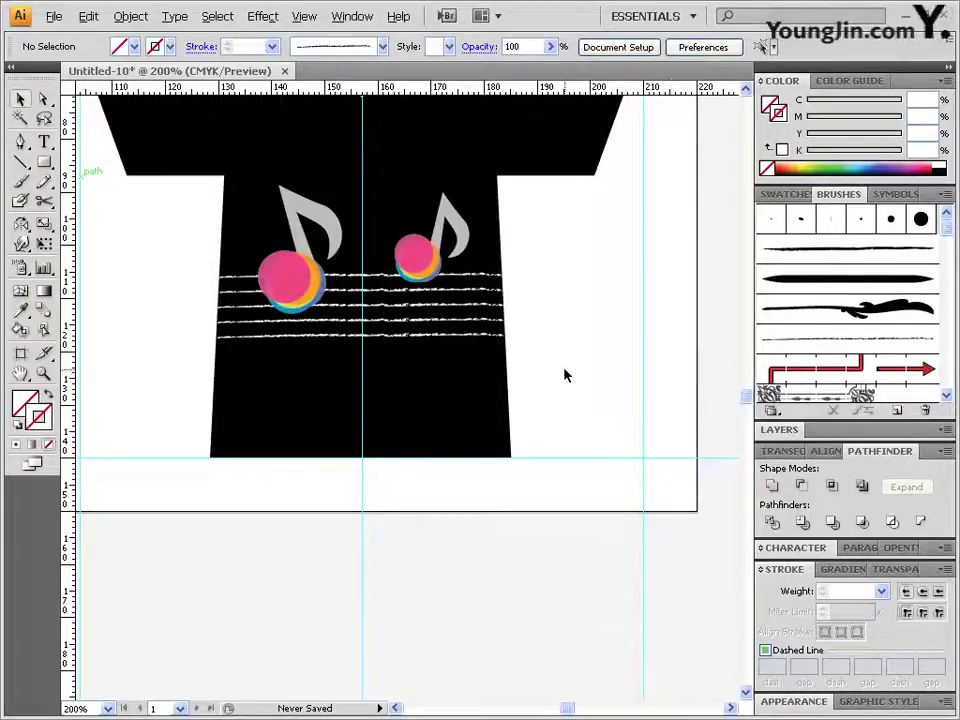
left_click(470, 407)
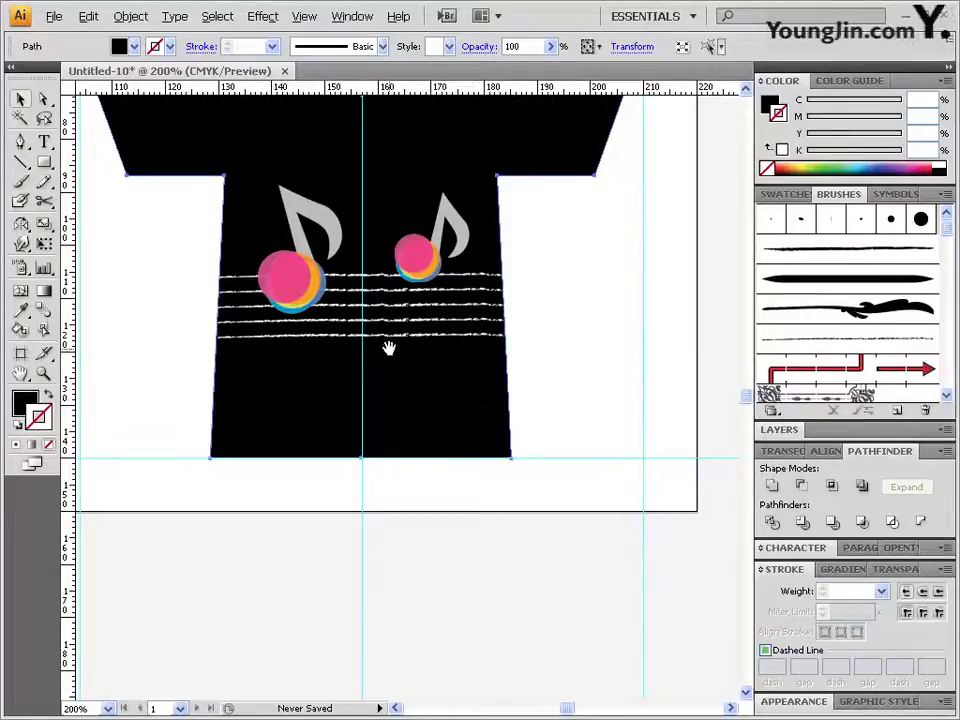
left_click_drag(388, 345, 394, 461)
left_click(262, 16)
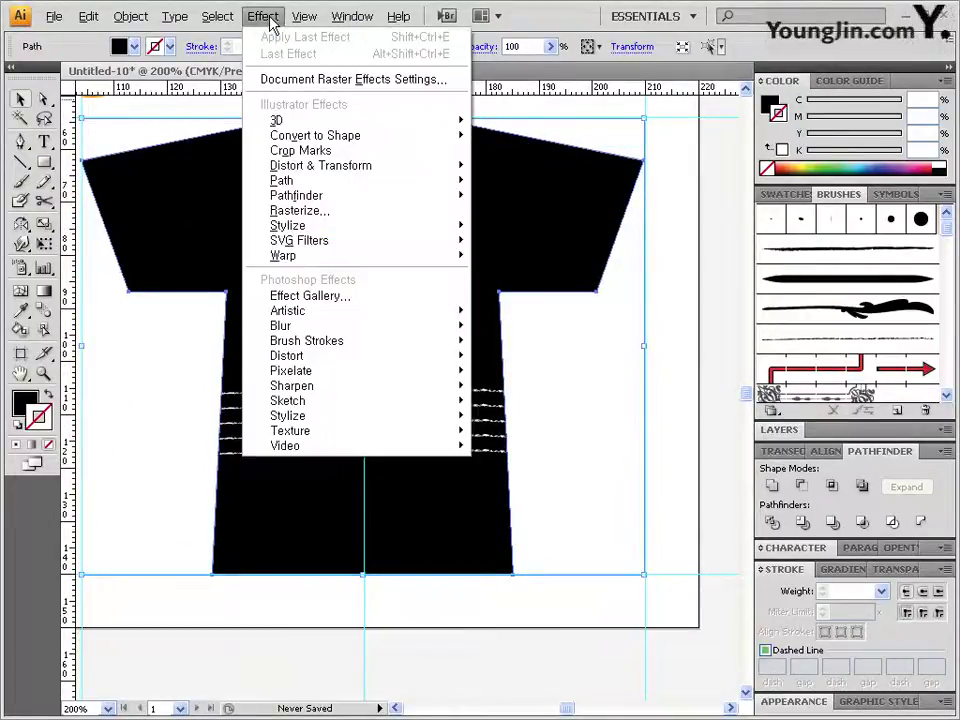
mouse_move(313, 231)
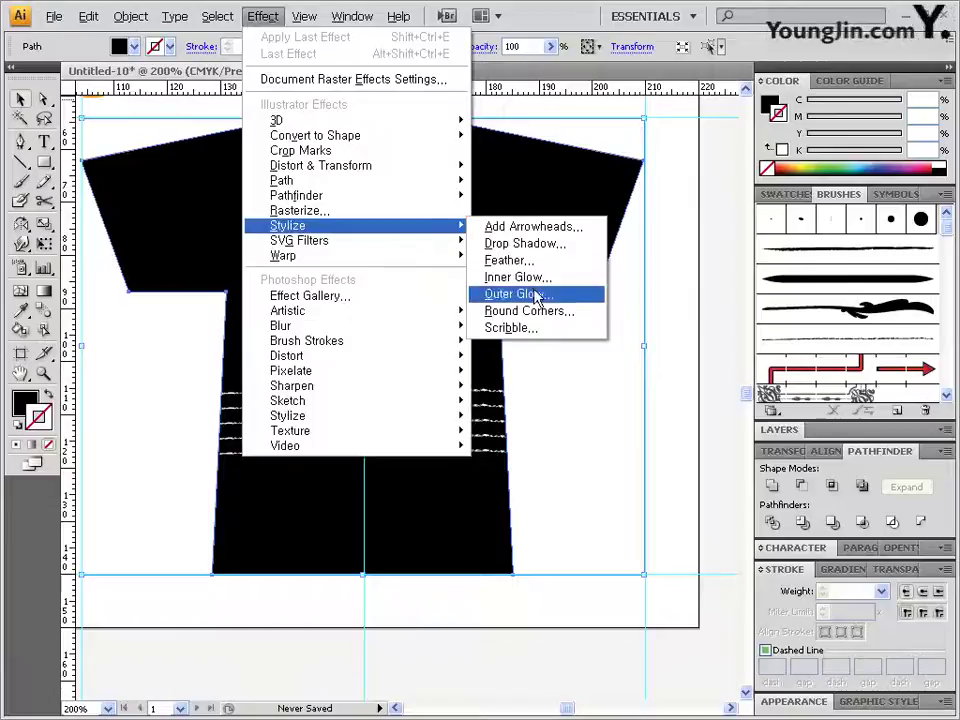
left_click(547, 244)
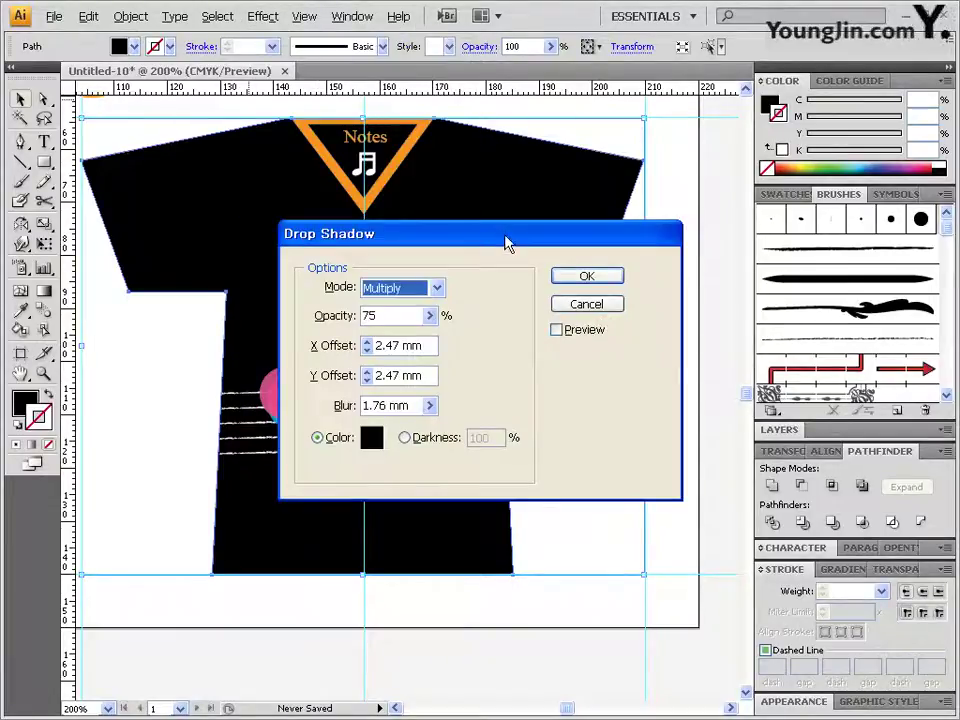
left_click_drag(508, 242, 436, 232)
left_click(508, 328)
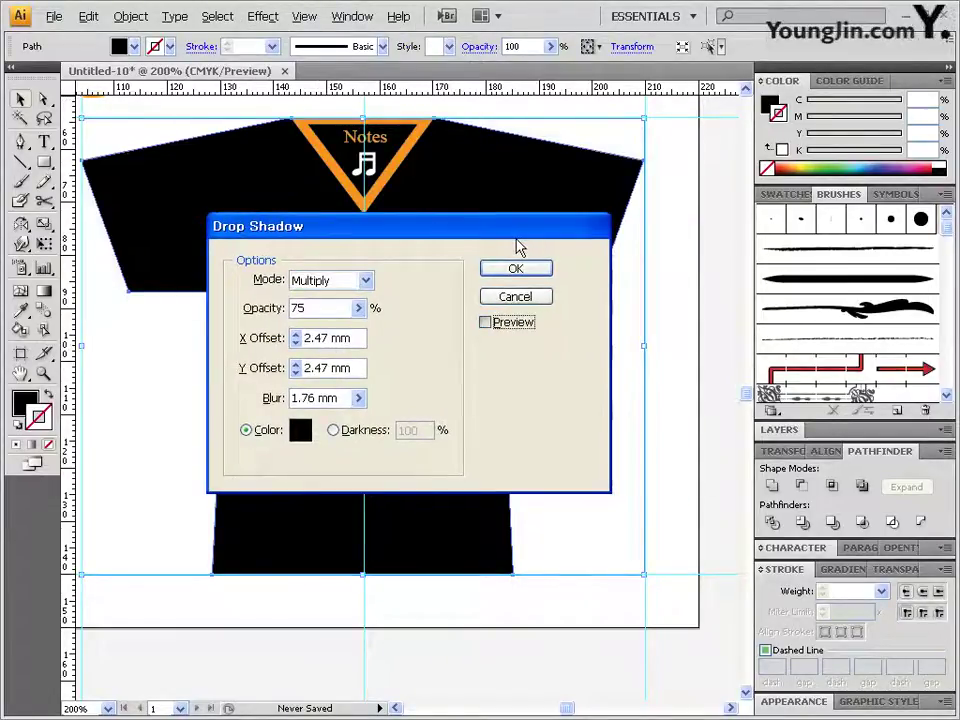
left_click_drag(518, 232, 459, 125)
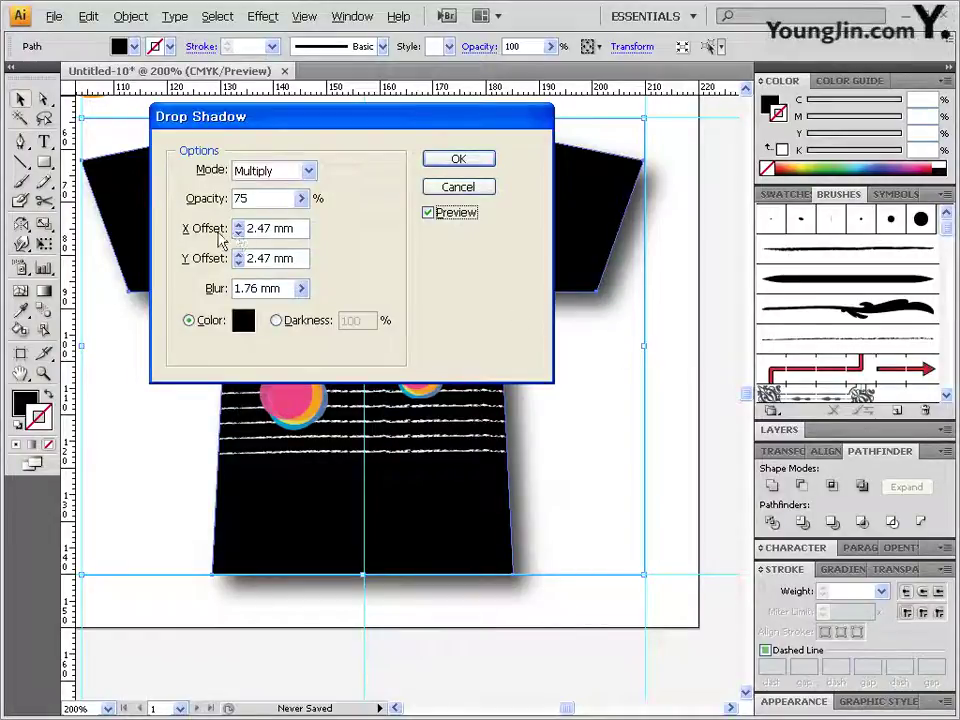
- Set the shirt's drop shadow to 1.2 mm X and Y offsets, 1.2 mm blur and 30% opacity, and apply it
double_click(255, 228)
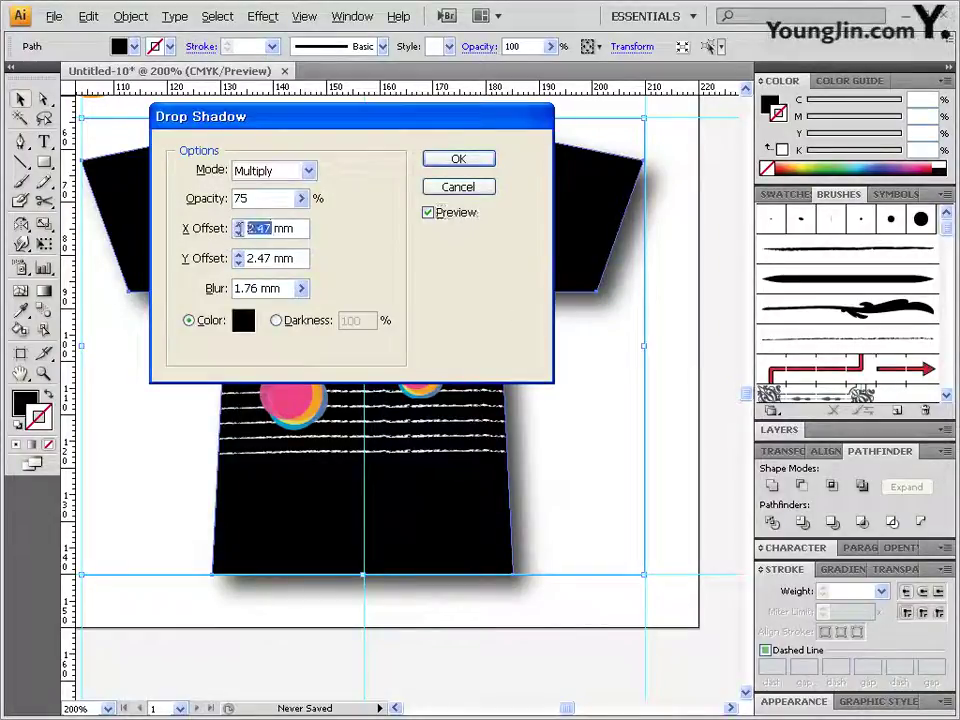
type("1.2")
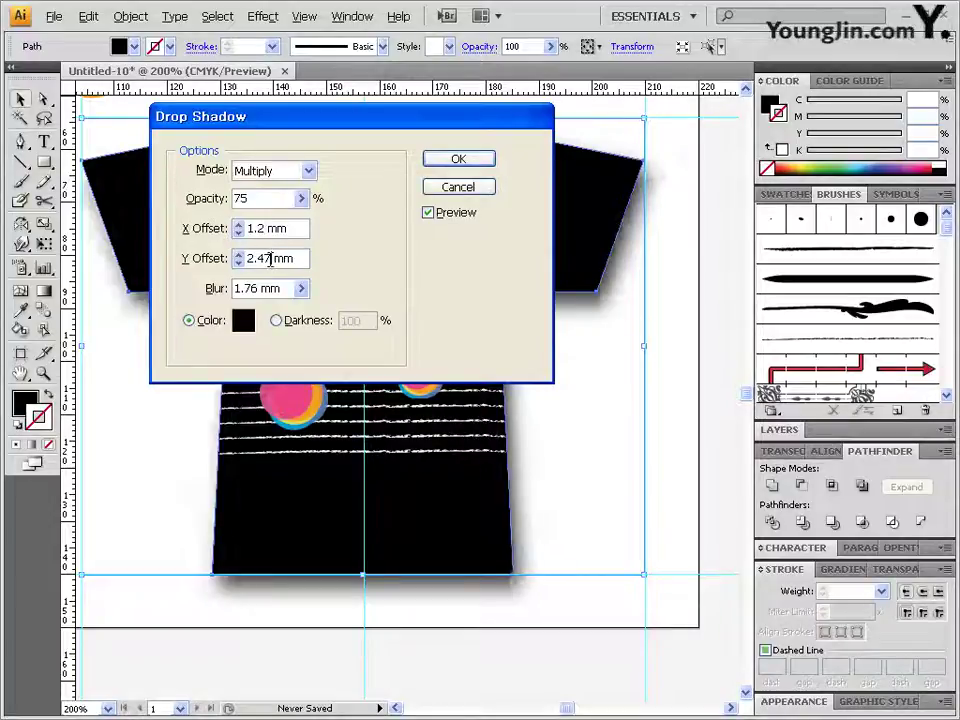
double_click(250, 258)
type("1.2")
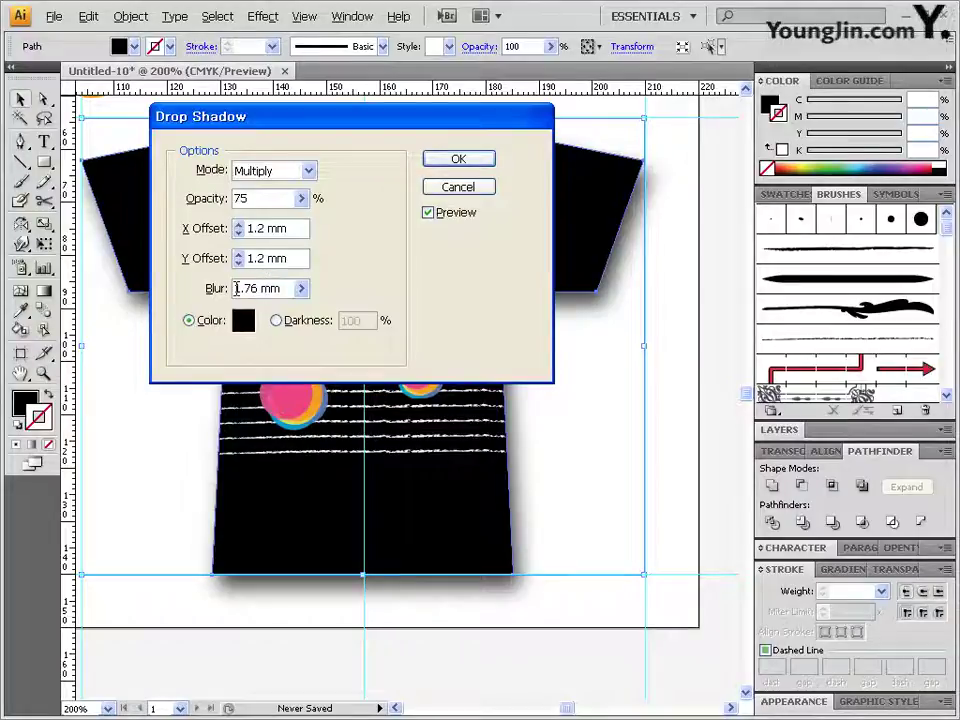
double_click(251, 288)
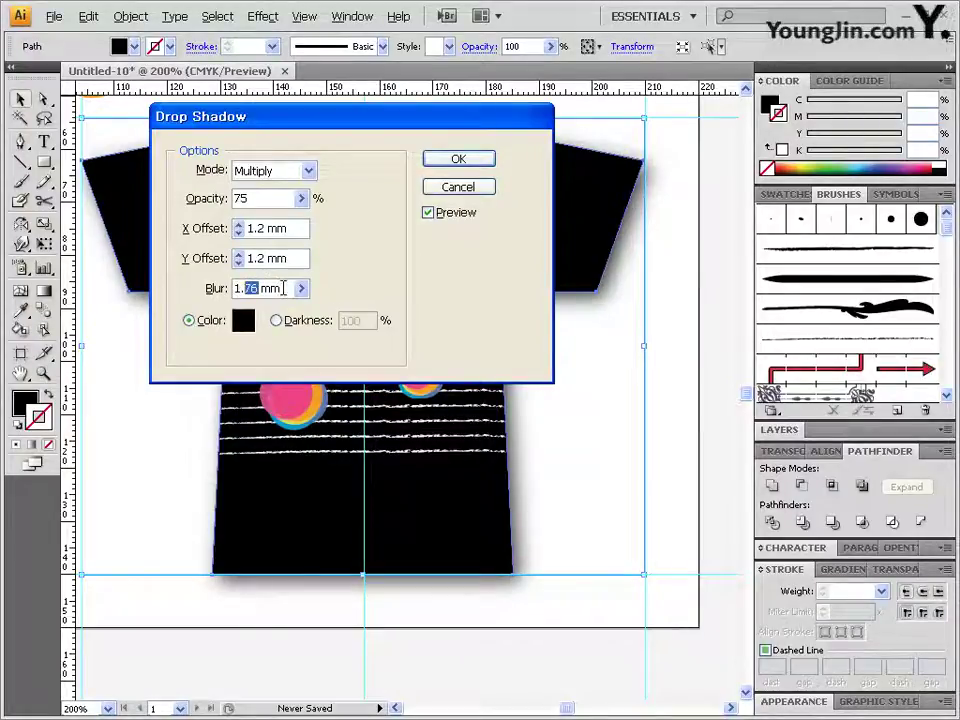
type("2")
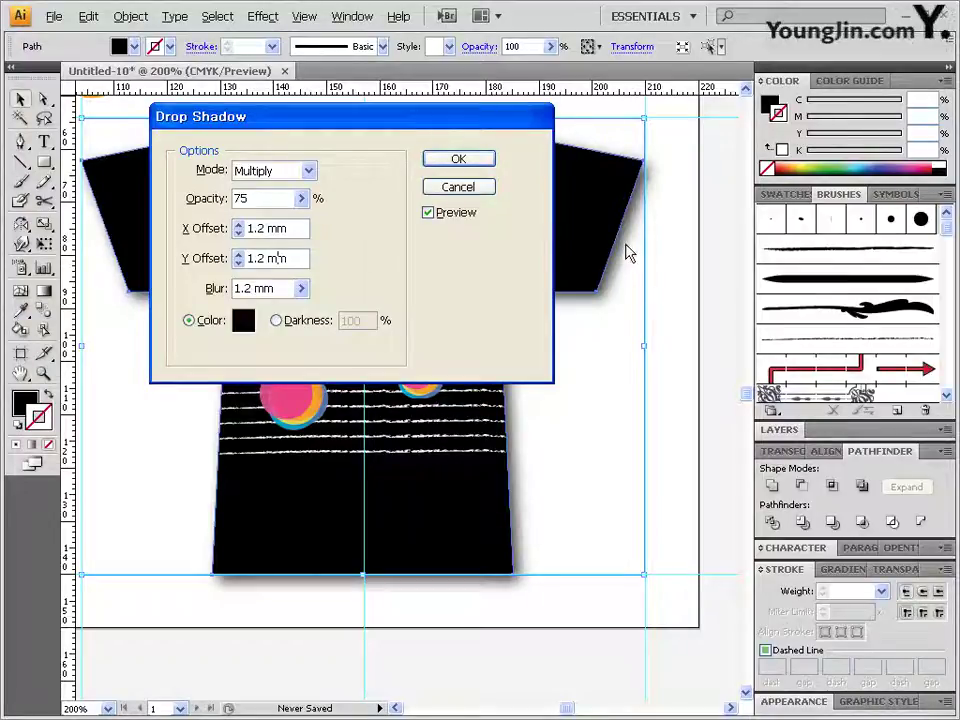
left_click(192, 203)
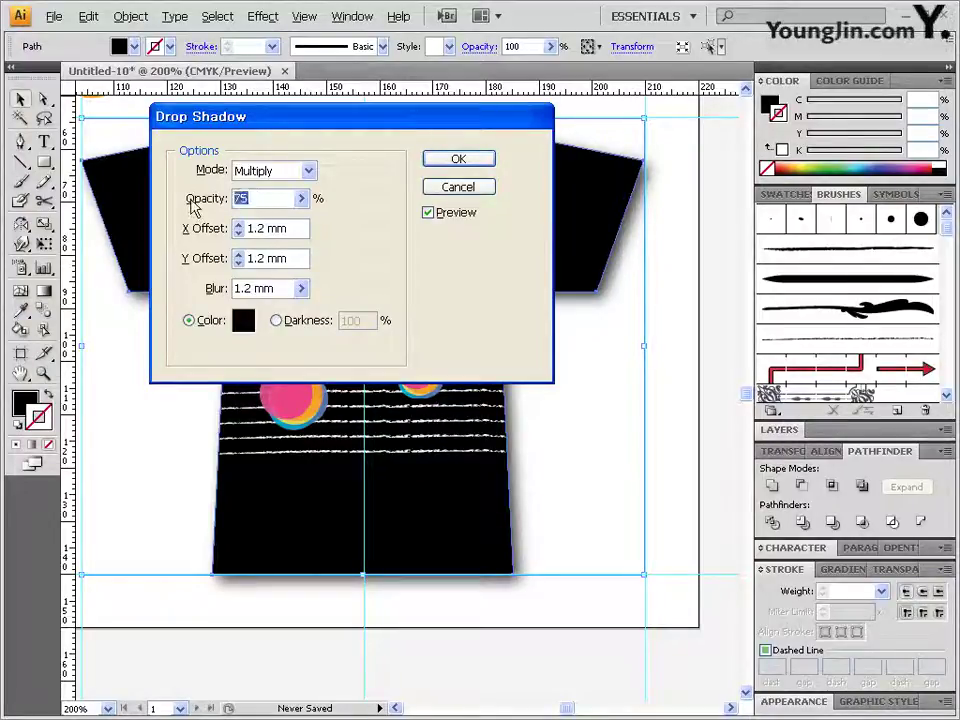
type("30")
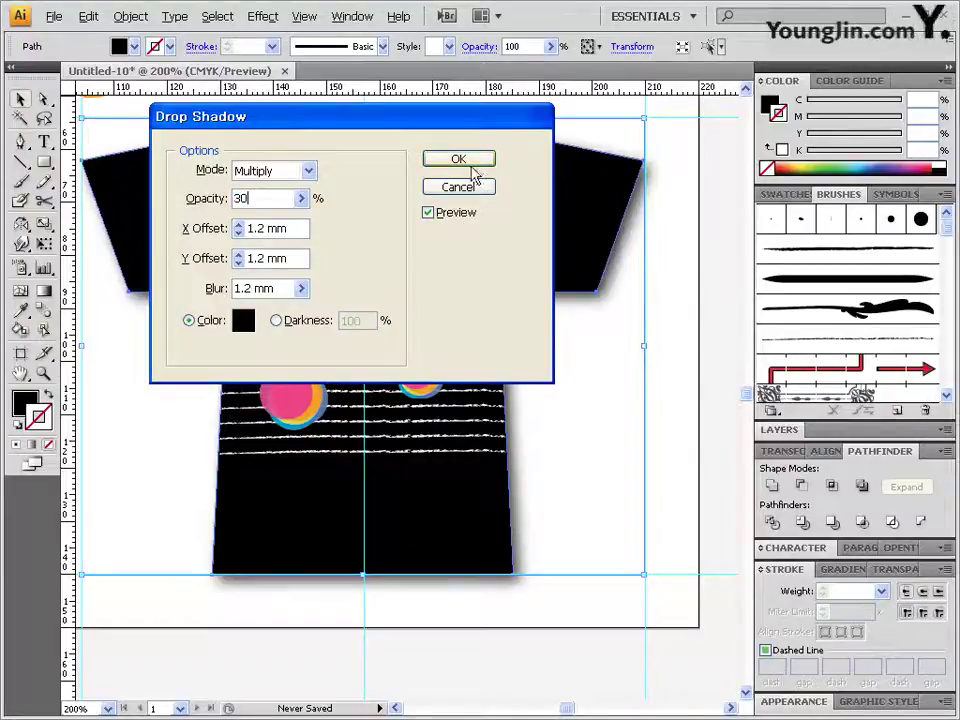
left_click(469, 165)
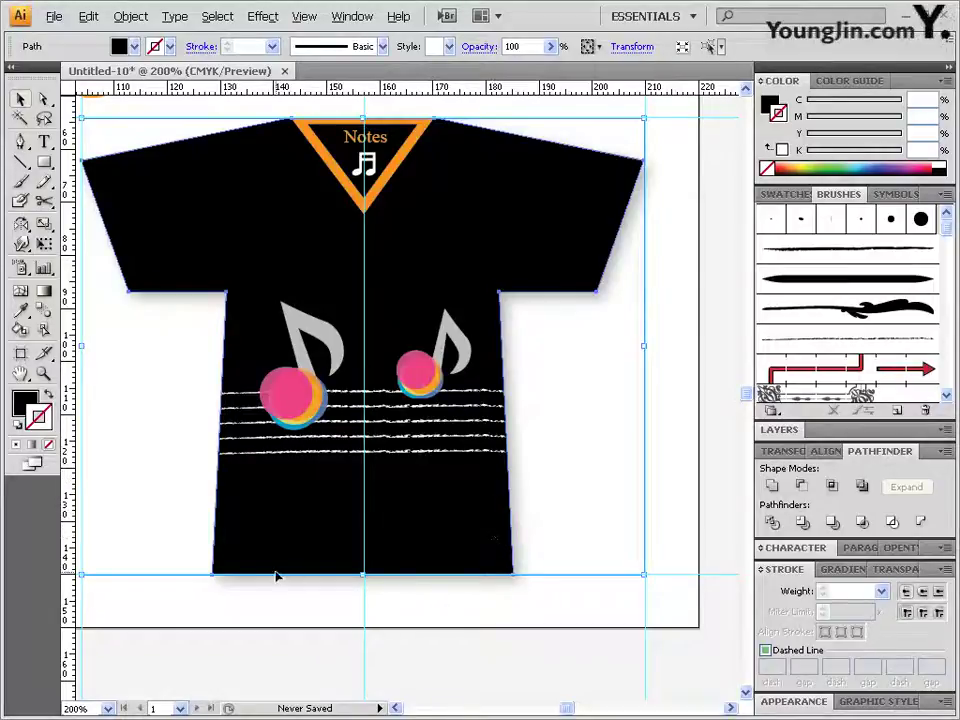
left_click(563, 392)
- Draw a rectangle about 47 × 41 mm around the orange beamed note and give it no fill and no stroke
left_click_drag(371, 317, 428, 375)
left_click_drag(443, 426, 471, 494)
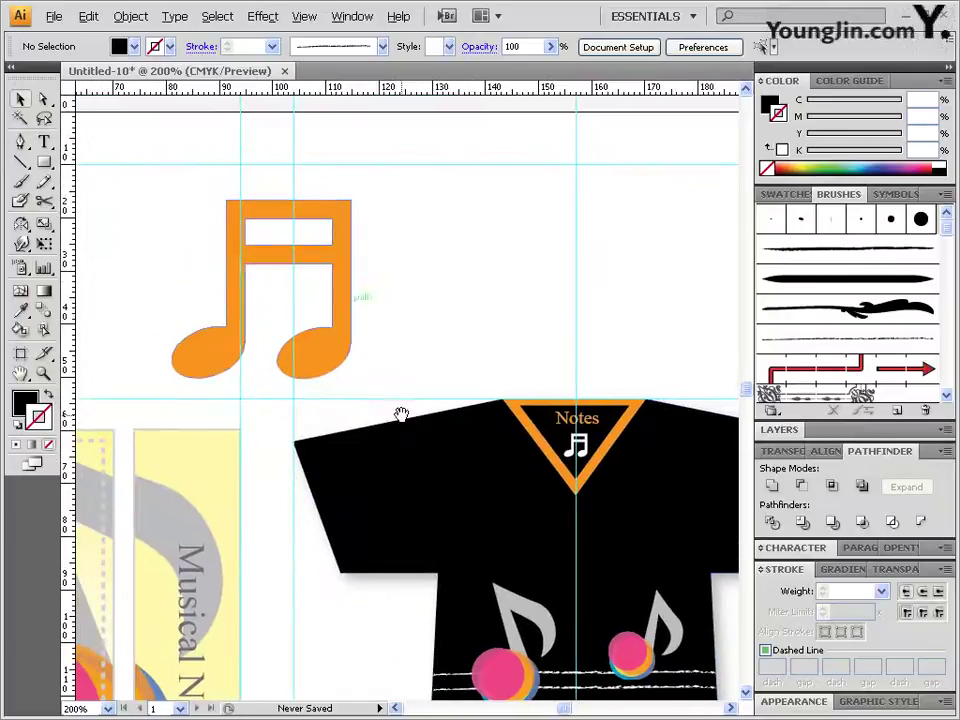
left_click_drag(388, 256, 405, 256)
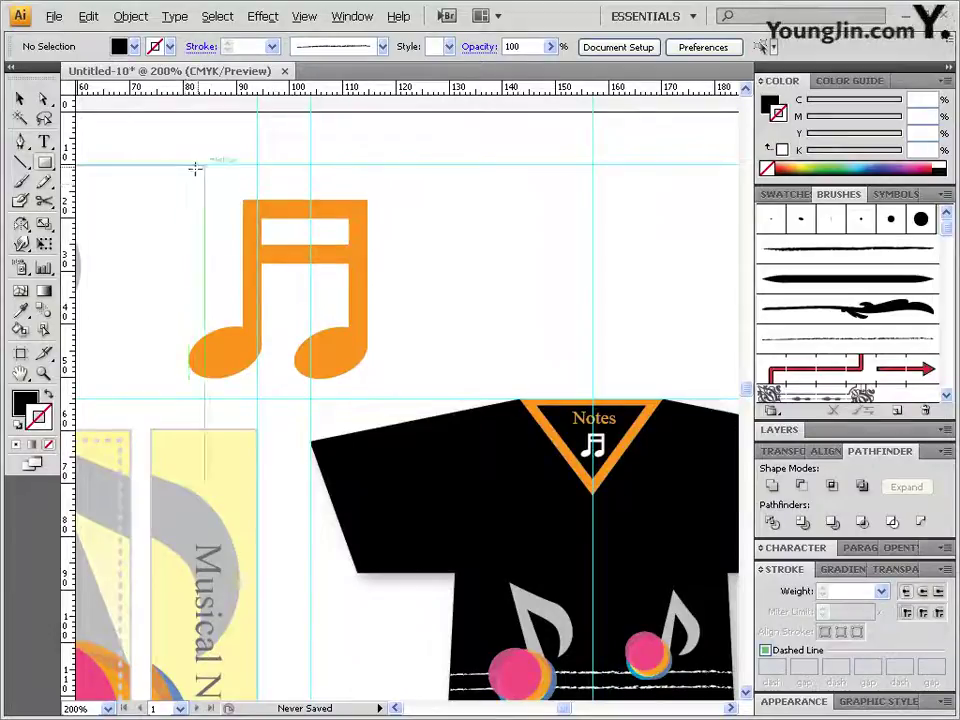
left_click_drag(159, 174, 407, 393)
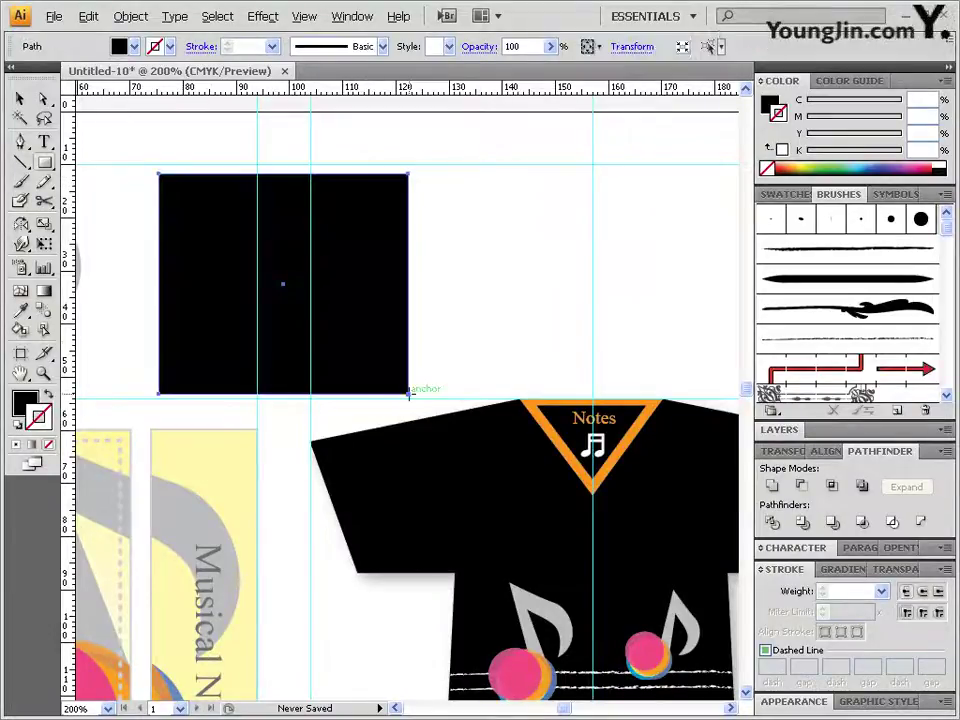
left_click(47, 397)
left_click(49, 446)
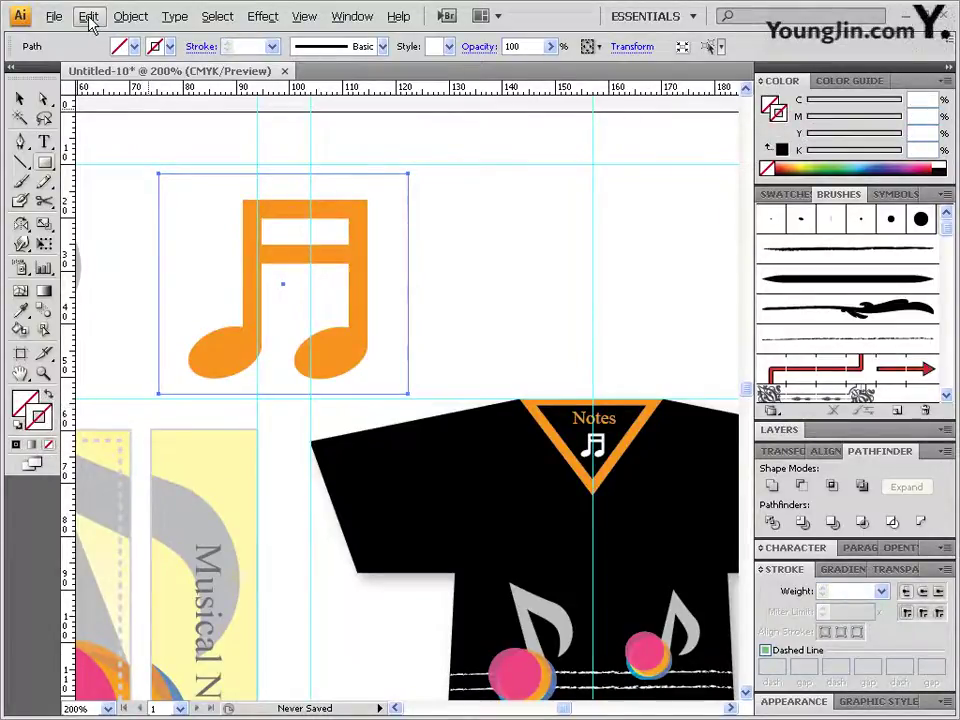
- Send the invisible rectangle around the orange note to the back of the stacking order
left_click(130, 16)
mouse_move(165, 54)
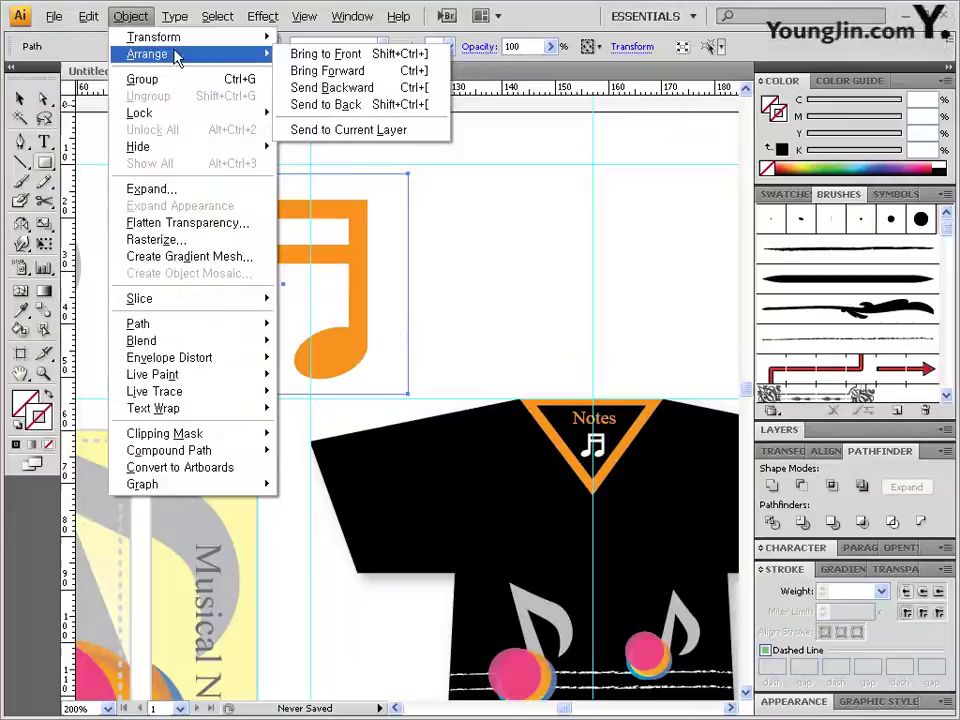
left_click(378, 111)
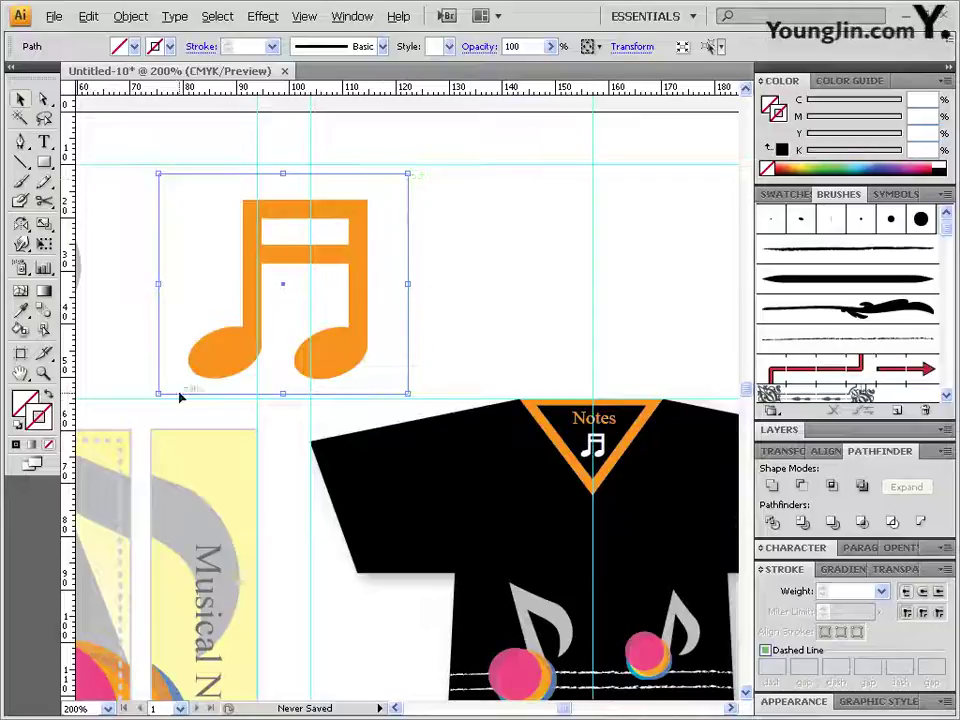
- Define the orange note together with its invisible bounding rectangle as a pattern swatch named 음표
left_click_drag(140, 157, 425, 365)
left_click(88, 16)
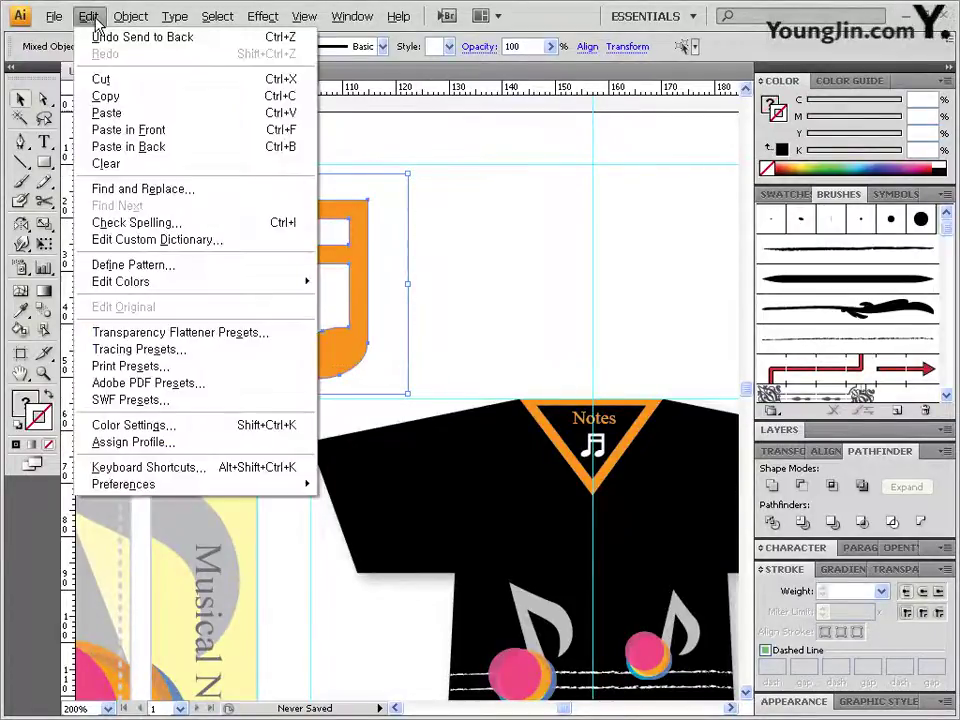
left_click(130, 266)
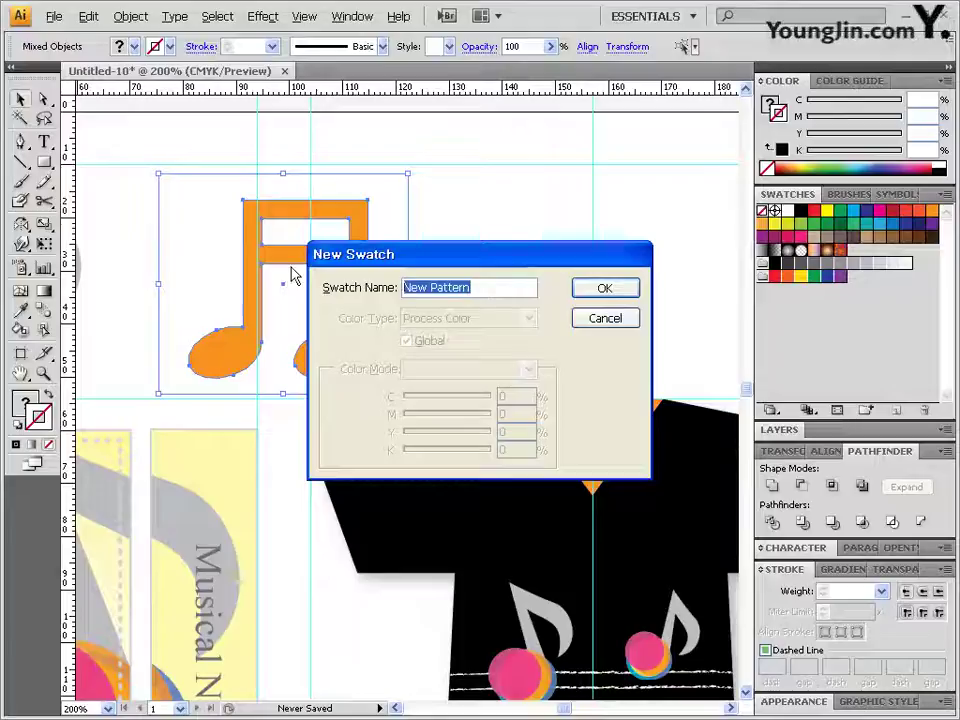
type("dm")
key("BackSpace")
key("BackSpace")
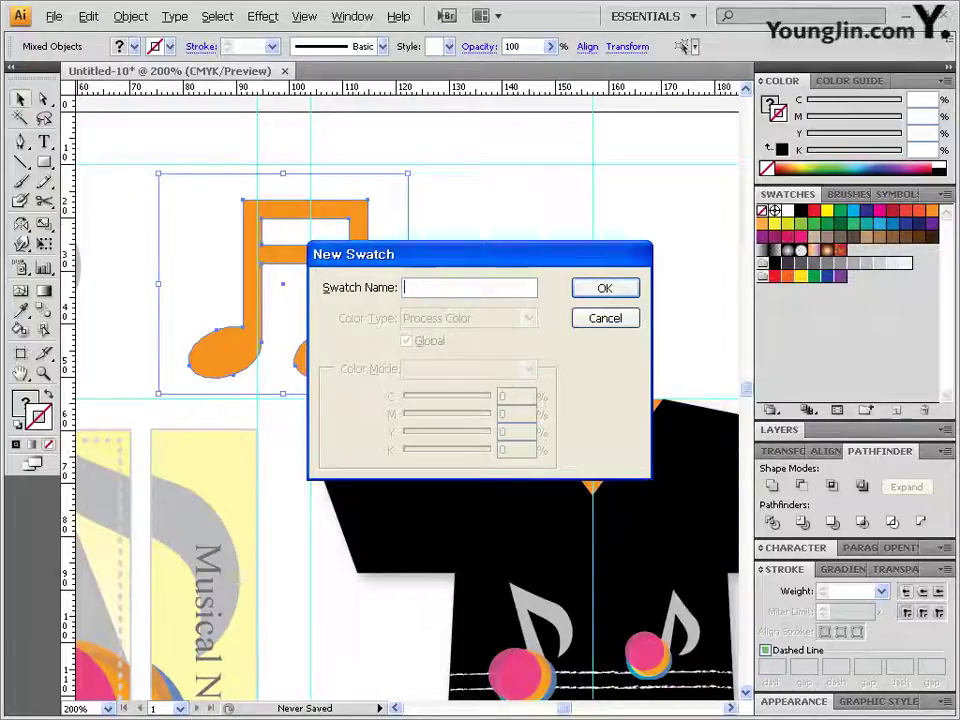
type("음표")
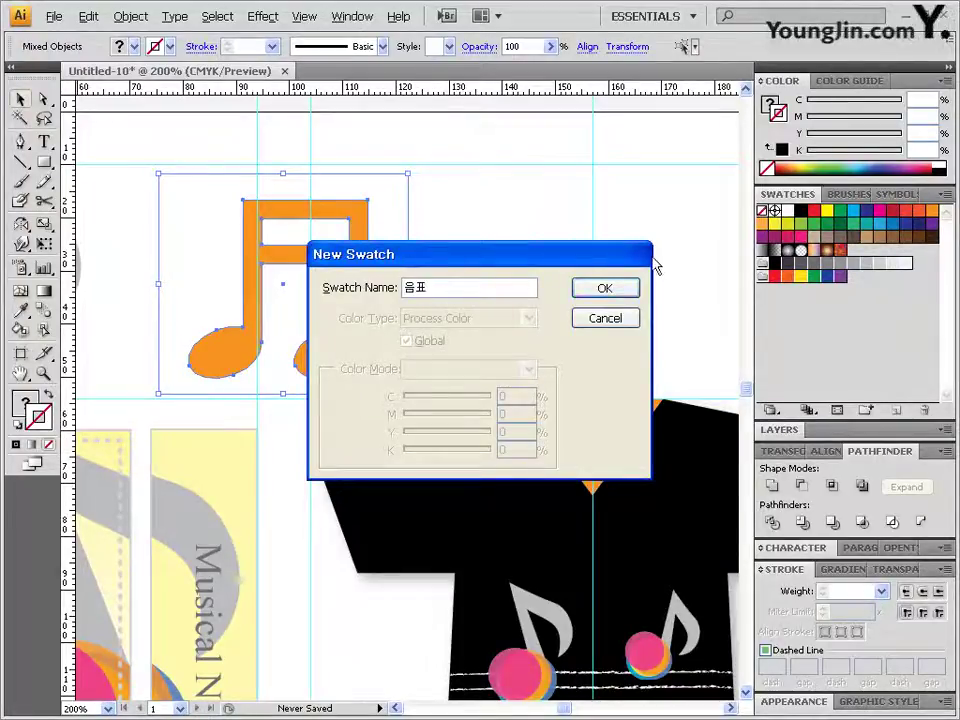
left_click(604, 288)
left_click(516, 325)
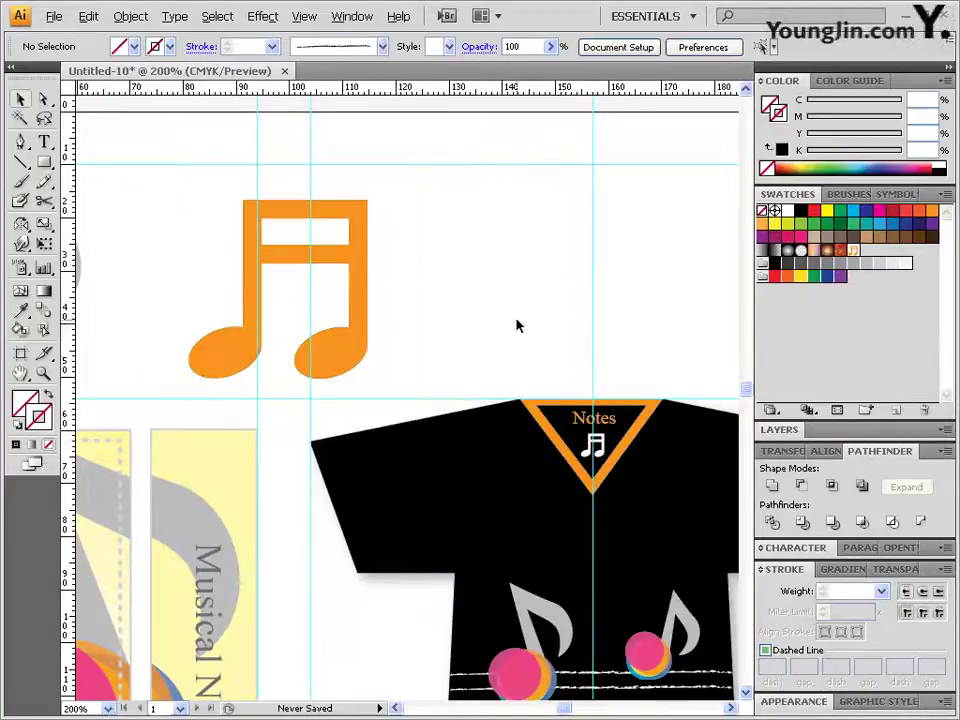
- Draw a closed four-sided band about 56 mm wide and 12 mm high along the shirt's hem with the Pen tool
left_click_drag(453, 313, 399, 272)
left_click(443, 305)
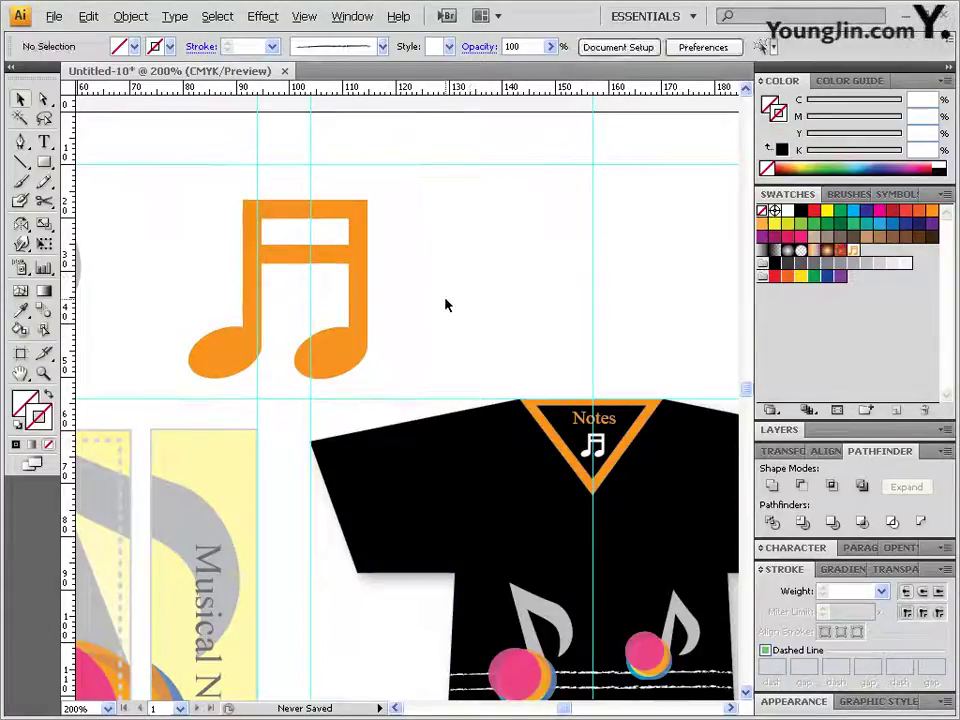
left_click_drag(527, 414, 499, 392)
scroll(499, 392, "down", 1)
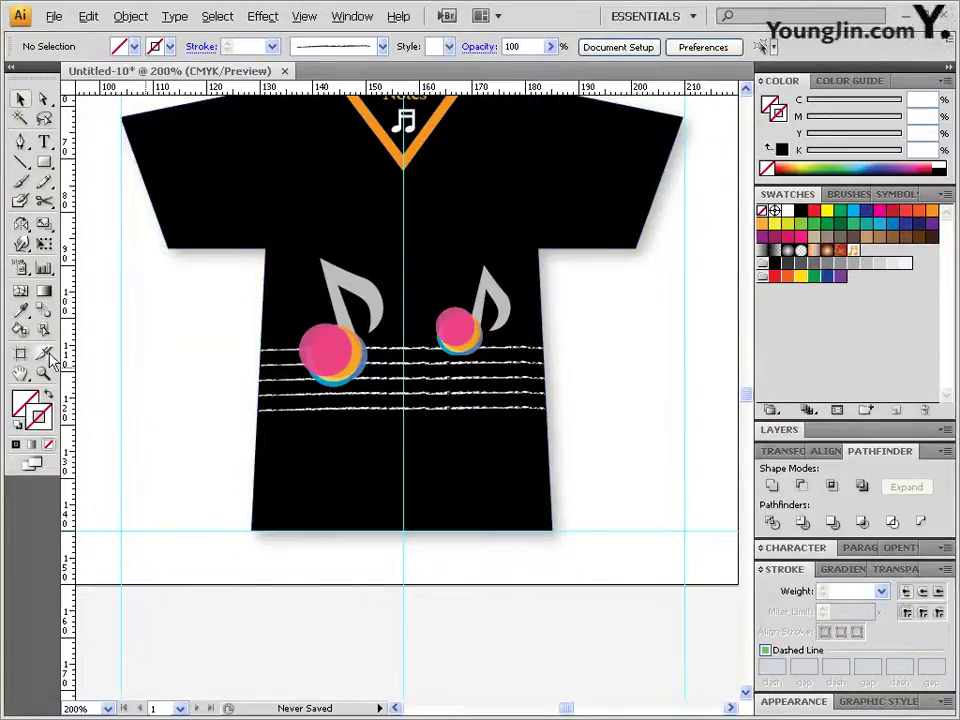
left_click_drag(390, 463, 397, 421)
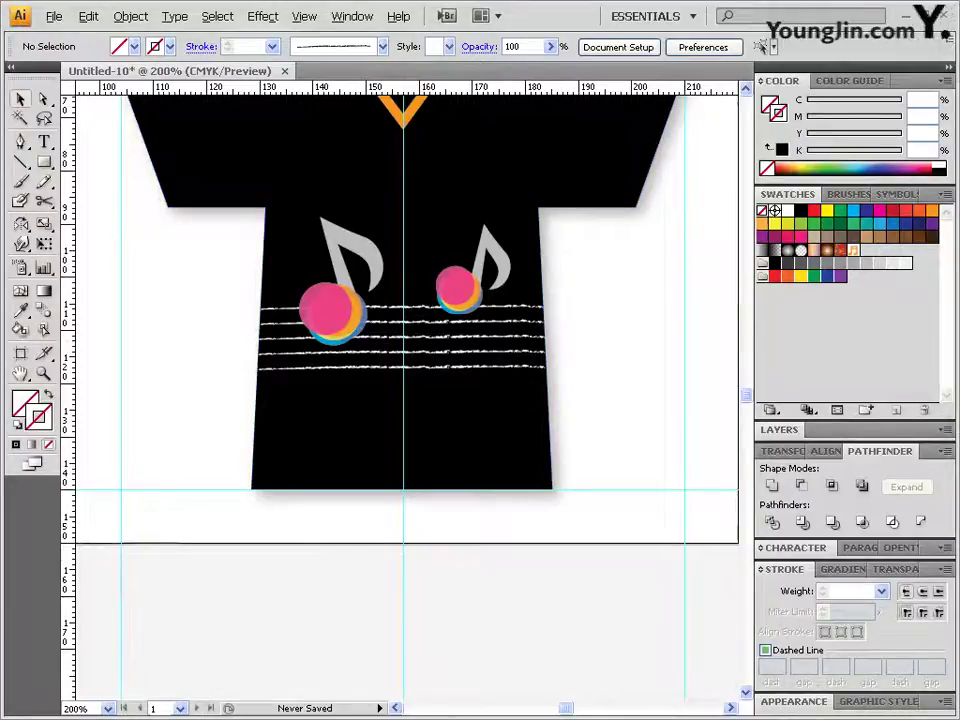
key("p")
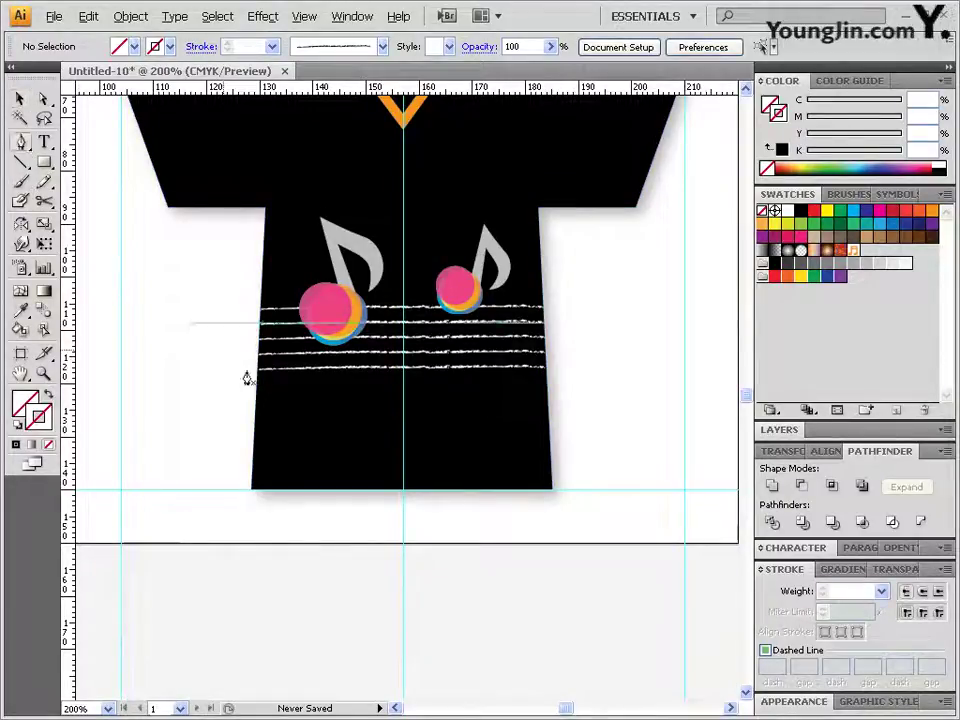
left_click(254, 428)
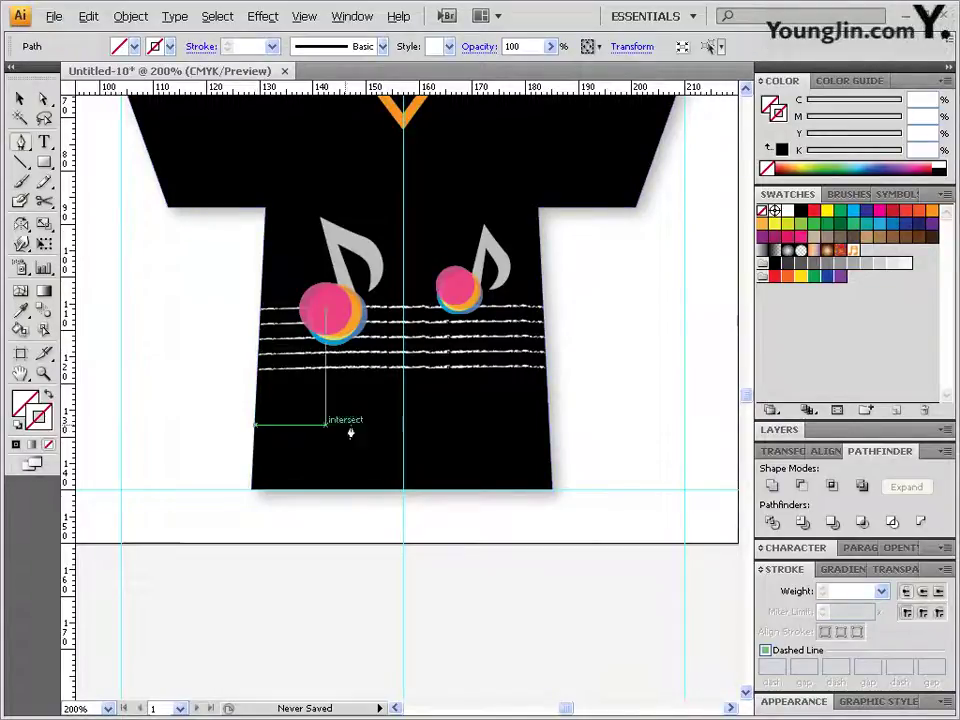
left_click(549, 430)
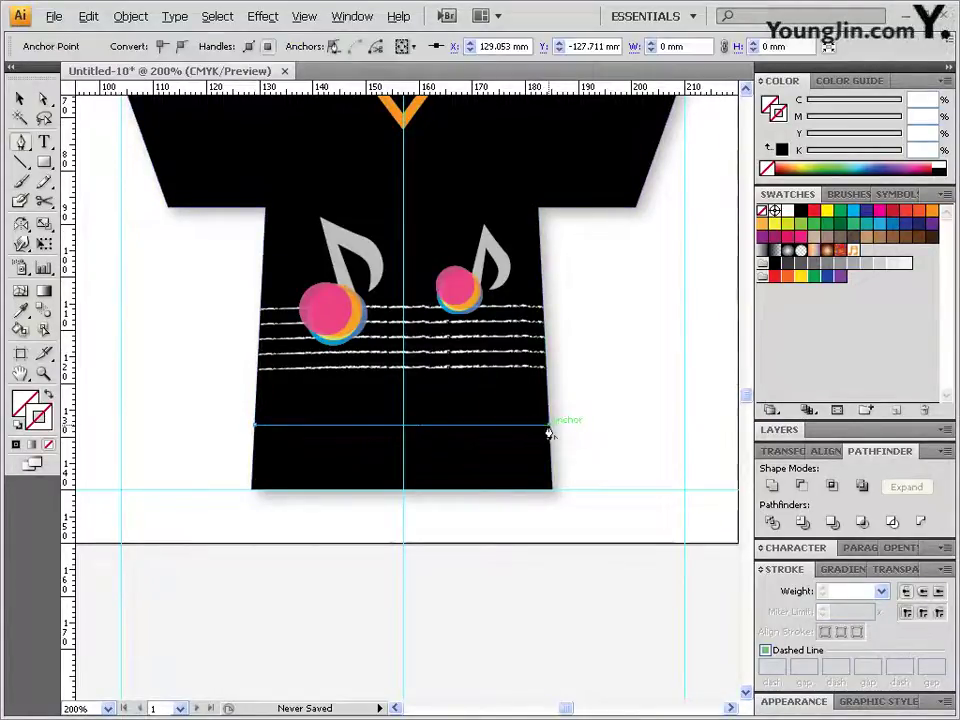
left_click(552, 490)
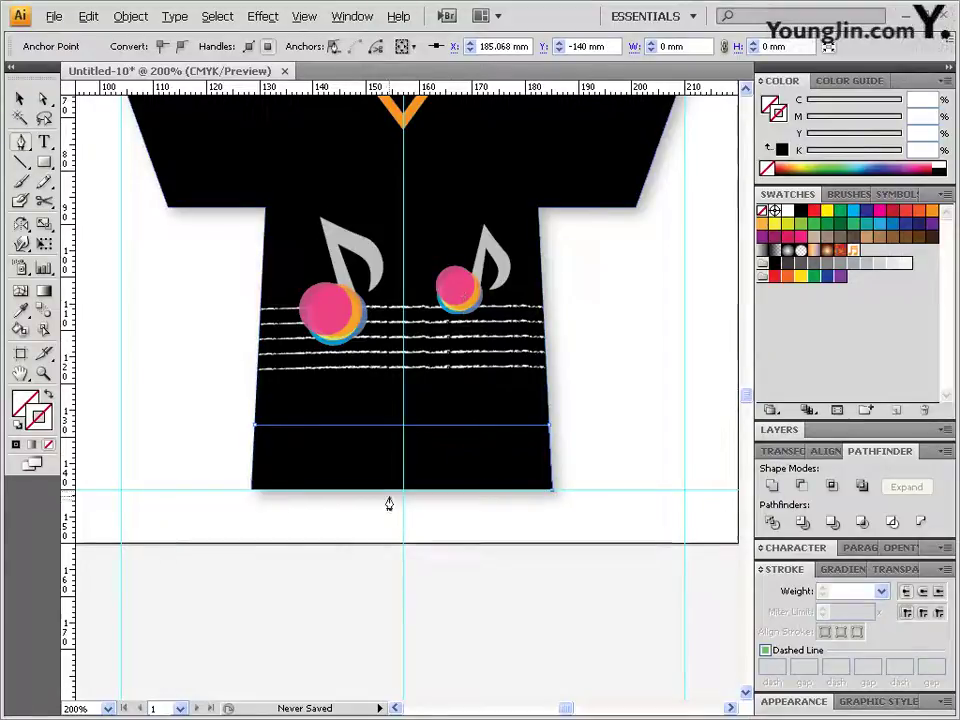
left_click(251, 494)
left_click(254, 430)
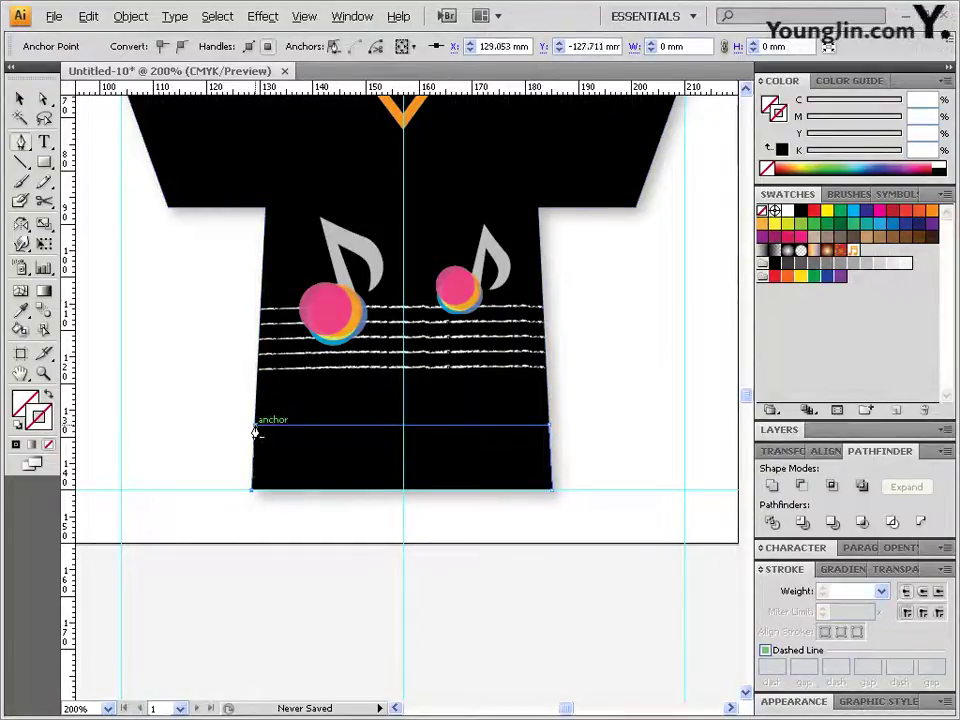
- Fill the hem band with yellow-green (C 32.55, Y 100) and raise its two upper corners by about 2 mm
left_click(774, 106)
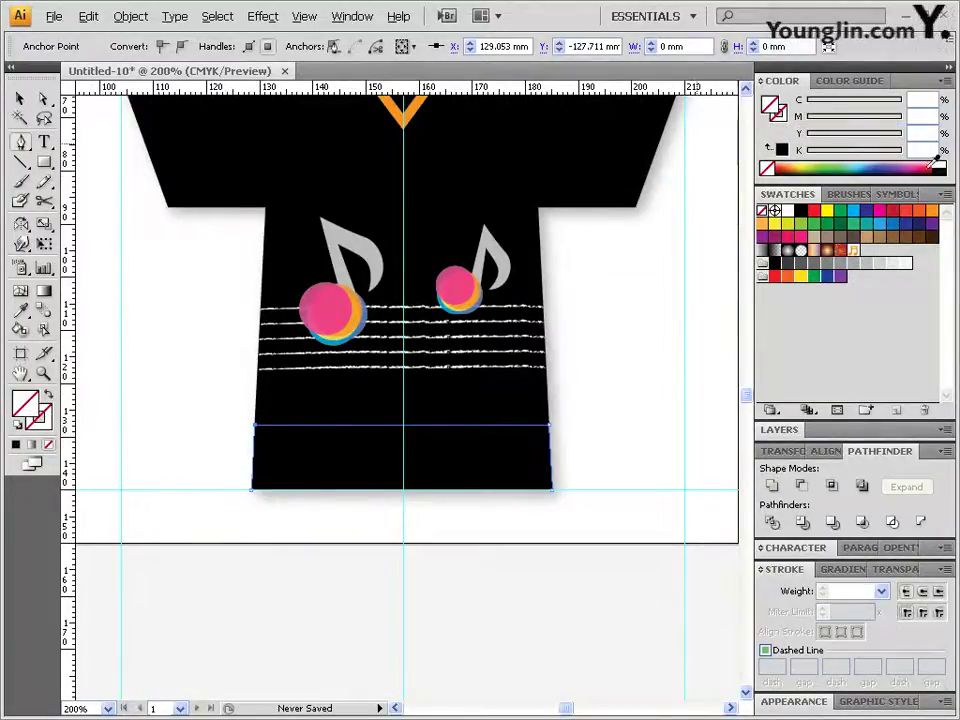
left_click(813, 166)
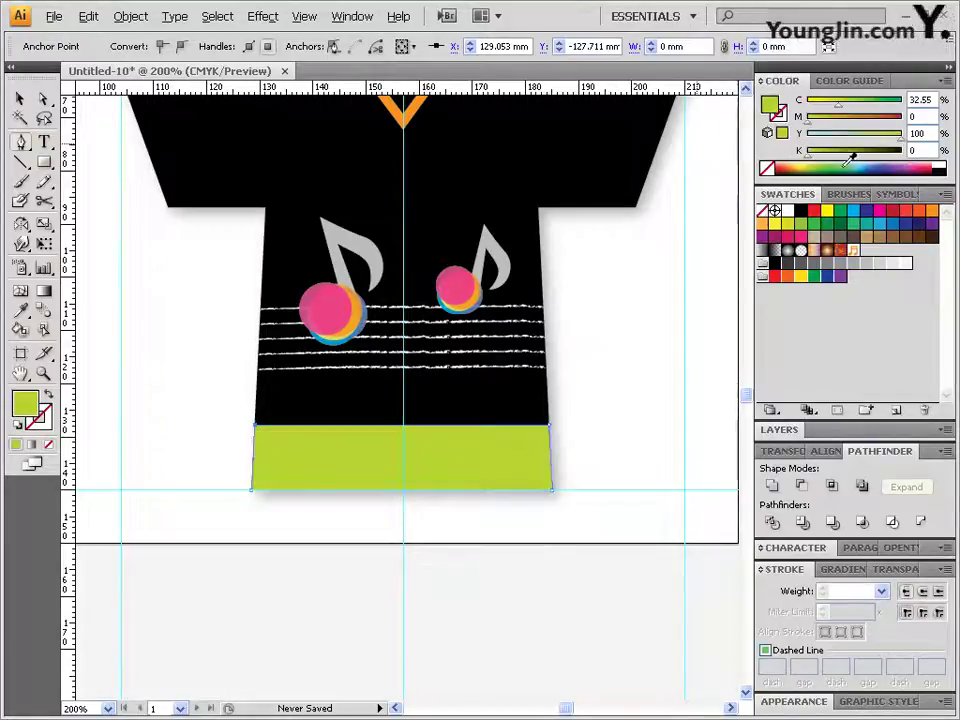
left_click(44, 98)
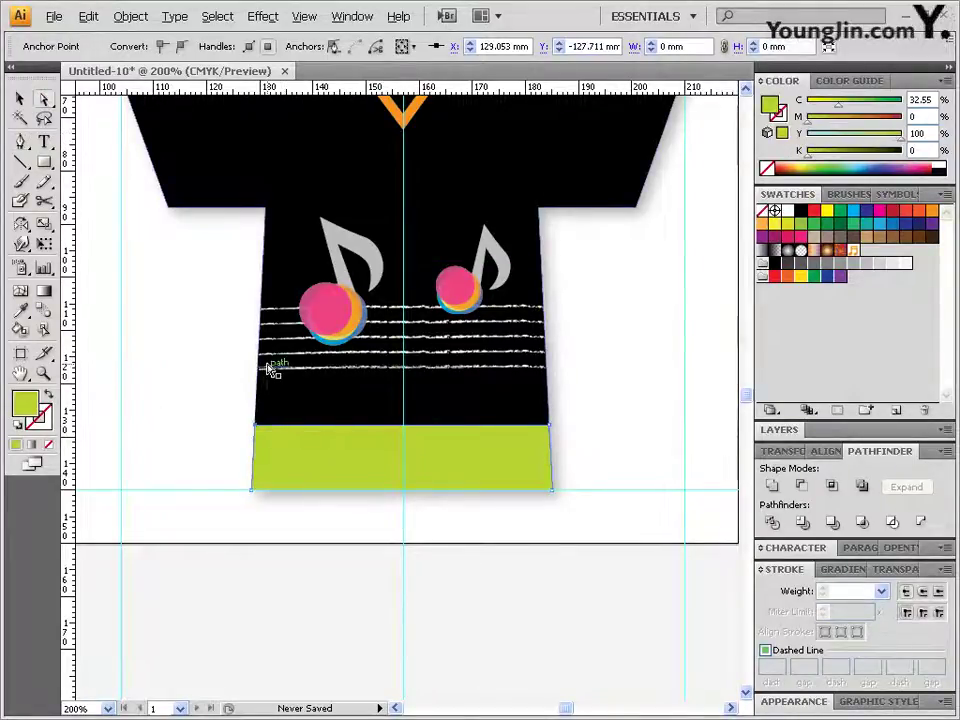
left_click(604, 431)
left_click_drag(550, 428, 553, 413)
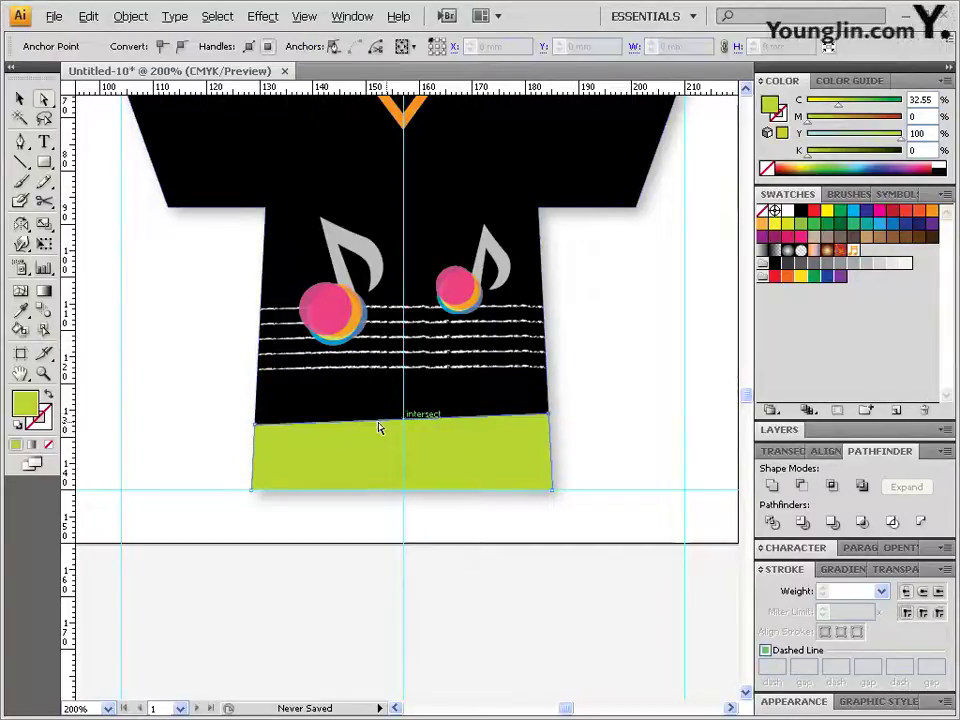
left_click_drag(256, 424, 258, 411)
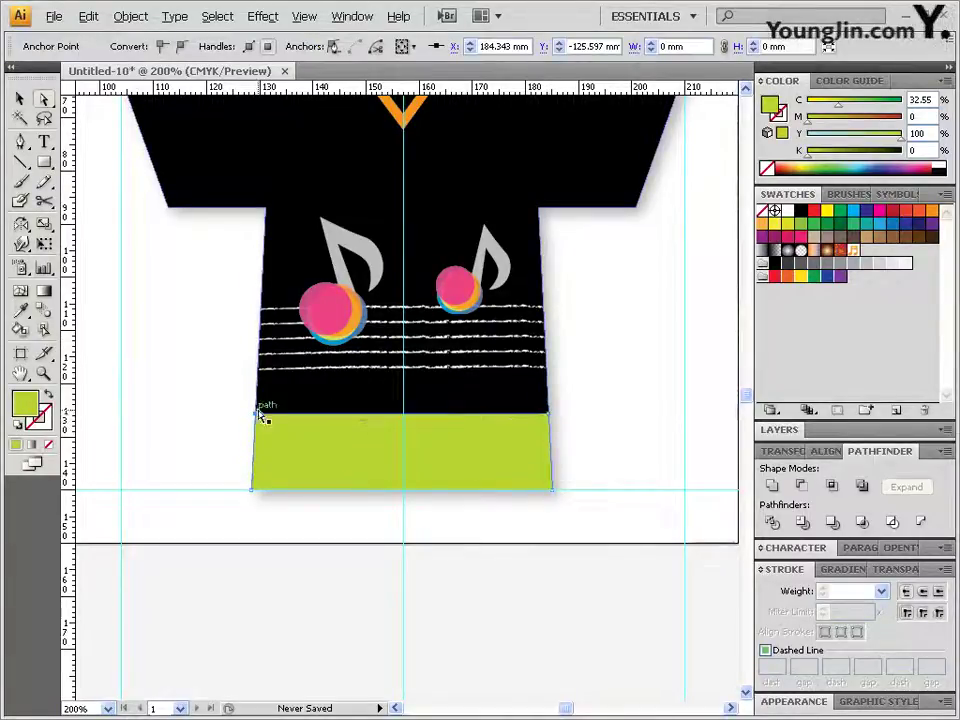
left_click(619, 386)
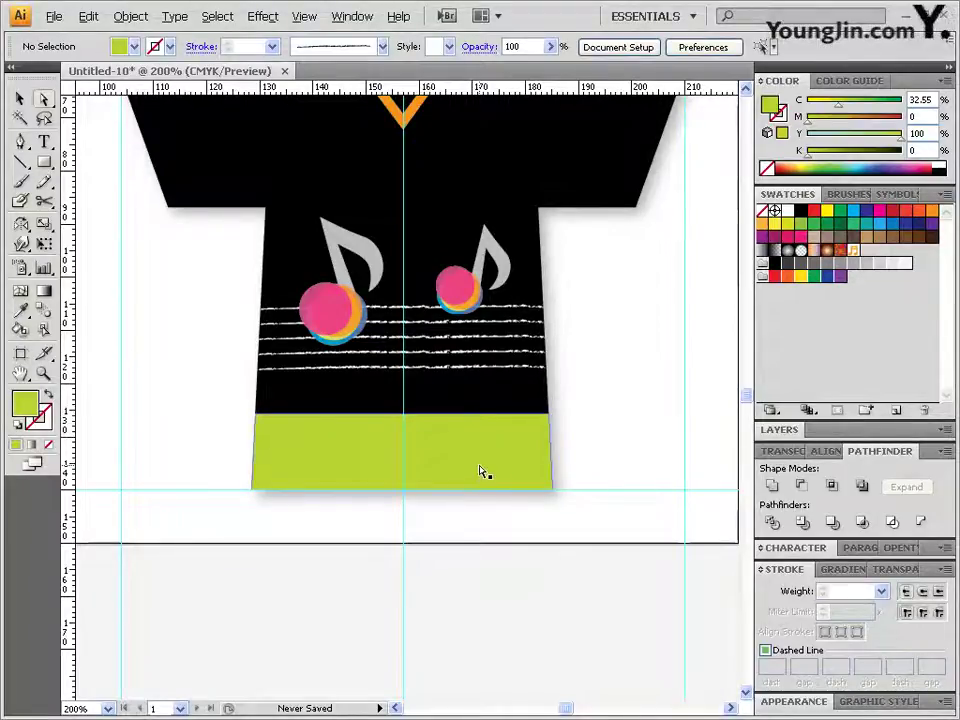
- Fill the hem band with the 음표 note pattern and set a uniform scale of 9% for it
left_click(360, 480)
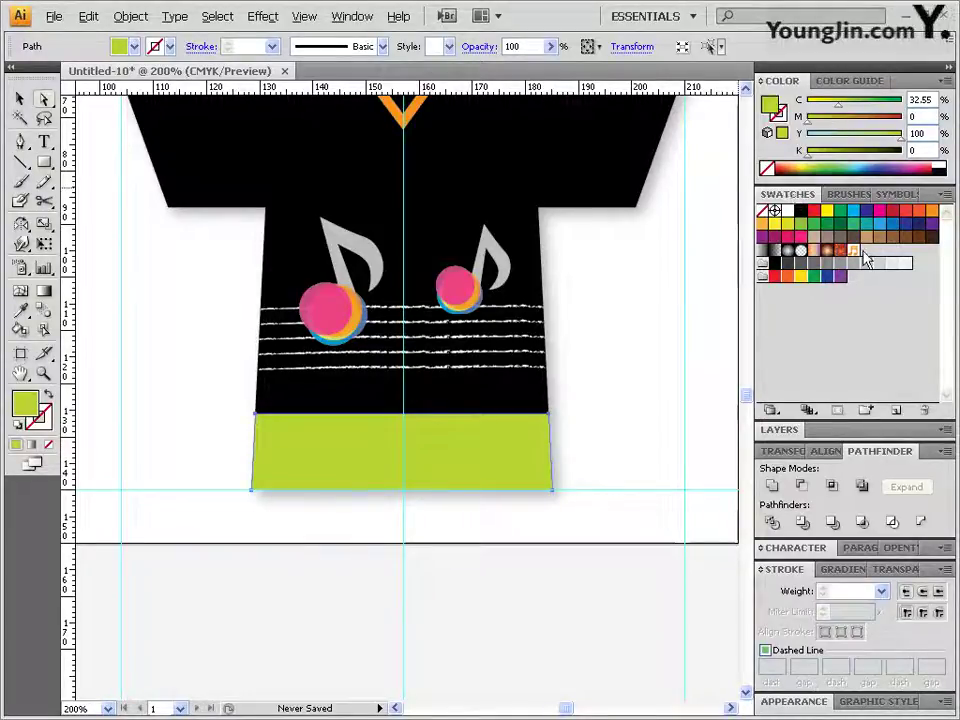
left_click(853, 250)
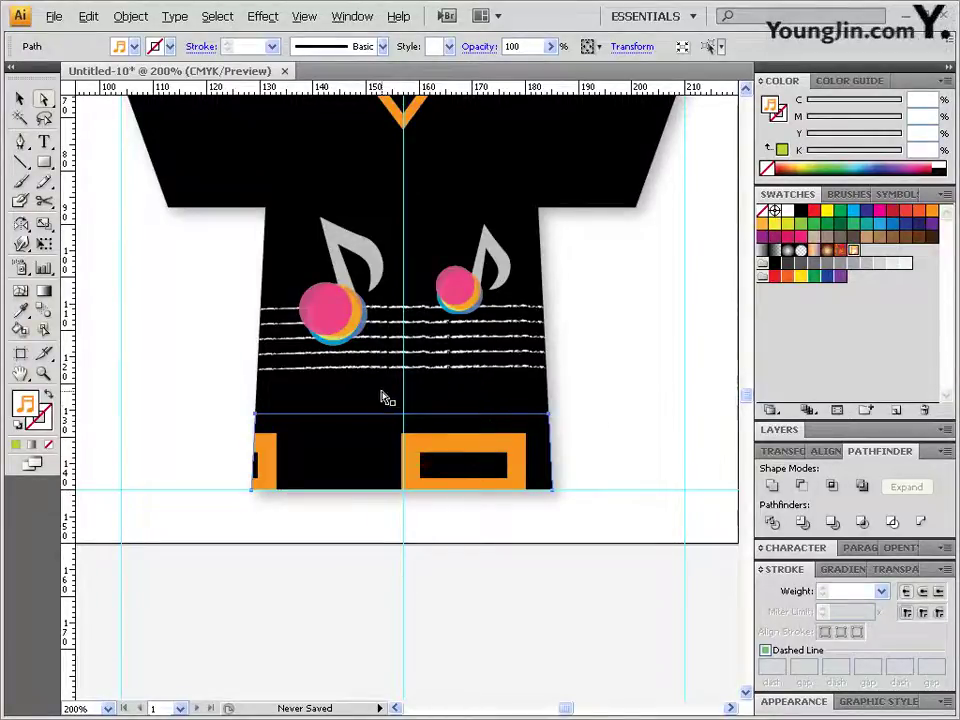
left_click_drag(21, 224, 52, 230)
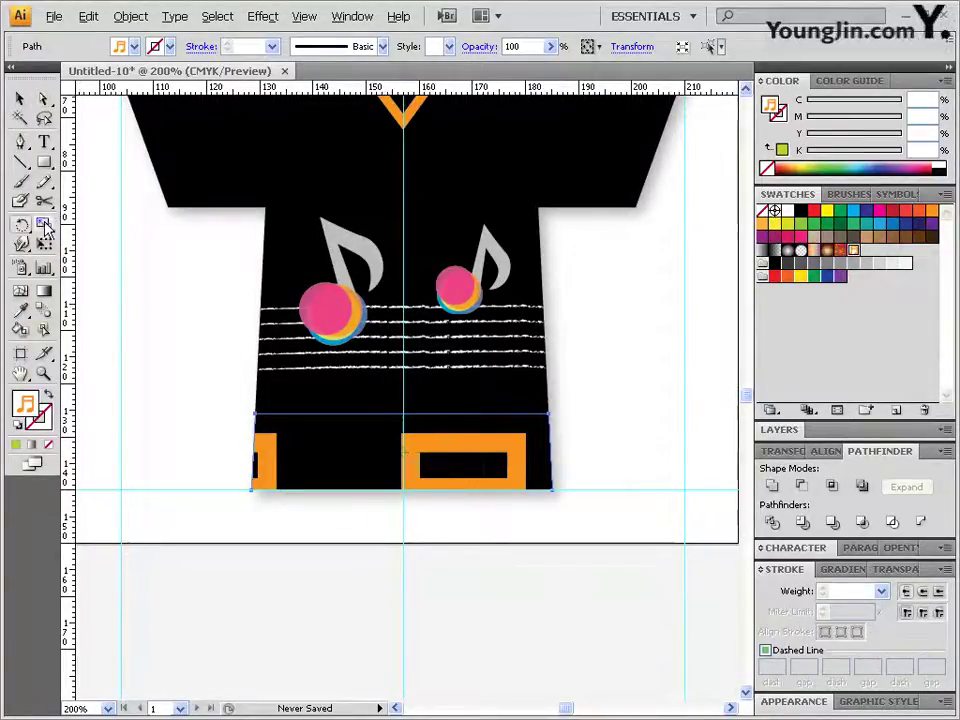
double_click(47, 226)
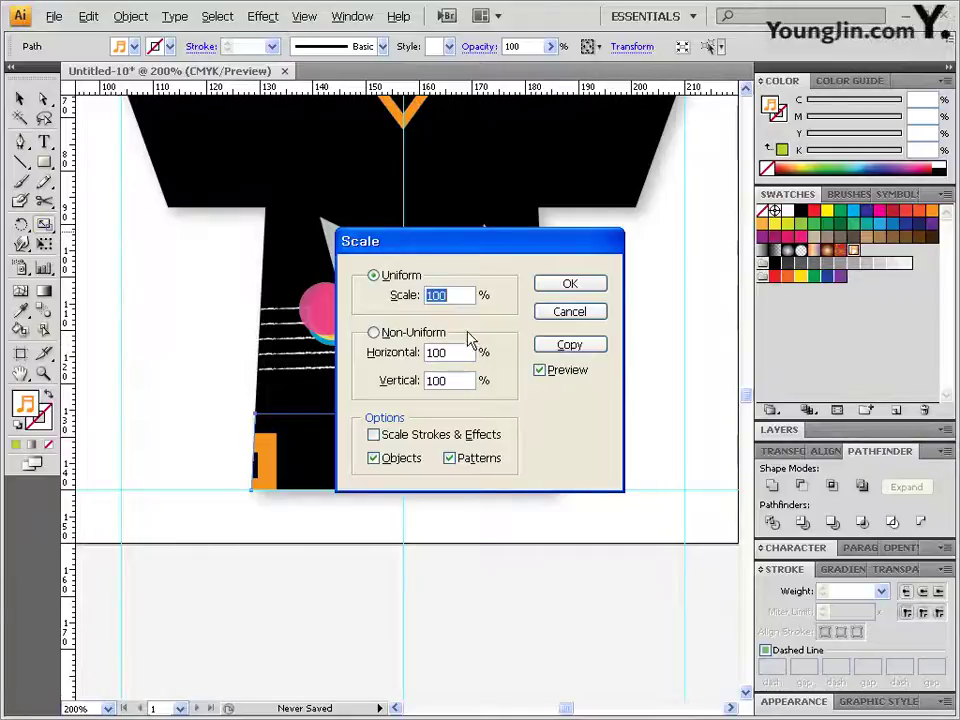
type("10")
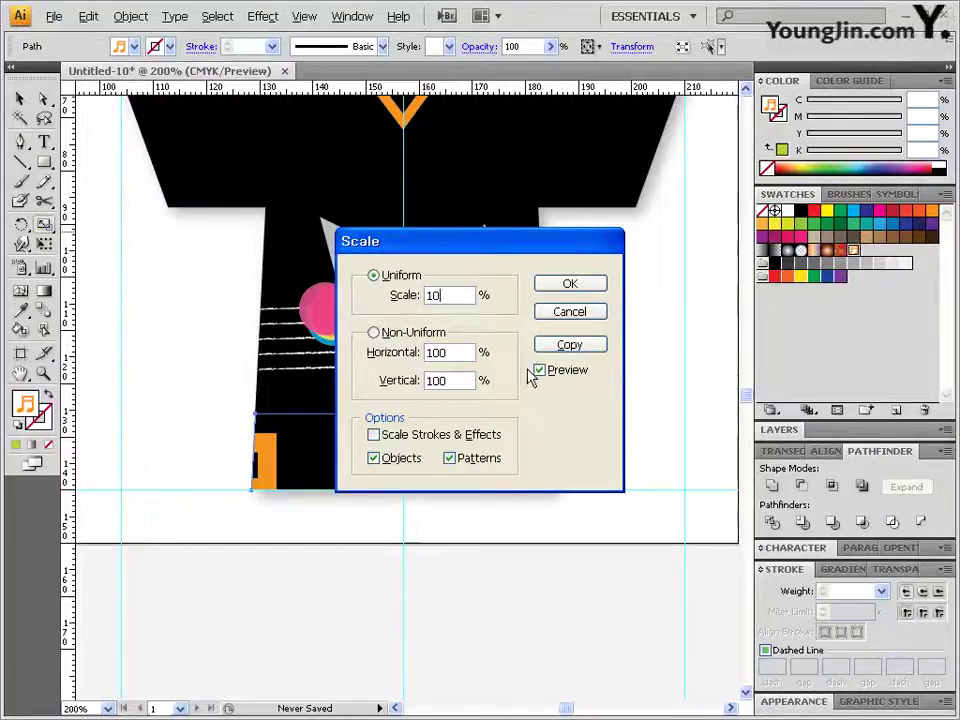
left_click_drag(522, 241, 641, 214)
left_click(676, 345)
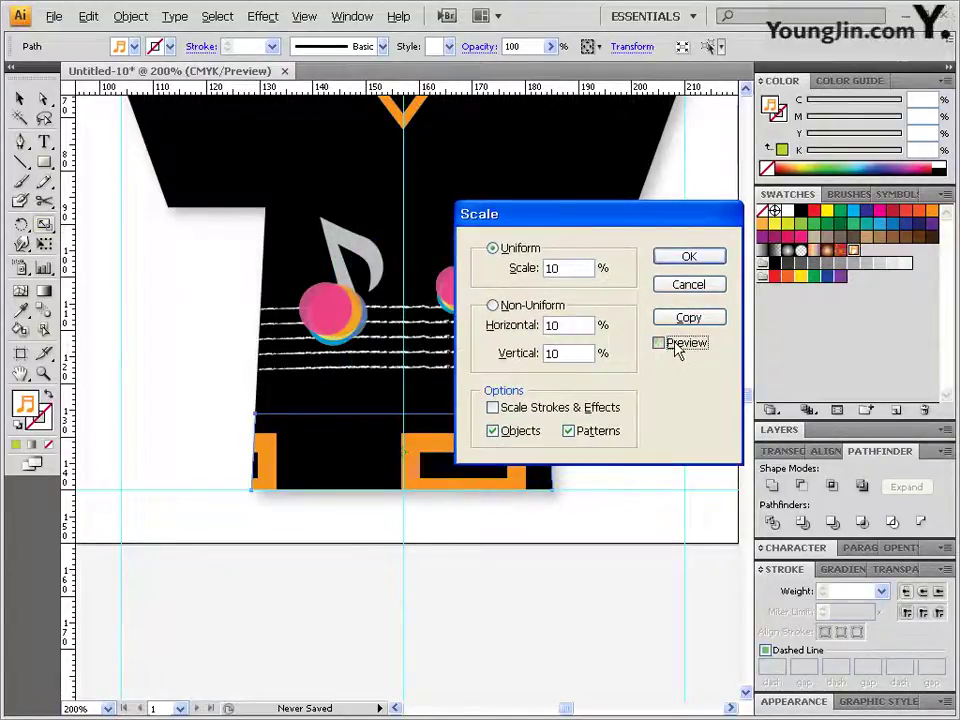
left_click(676, 345)
left_click(677, 348)
double_click(576, 268)
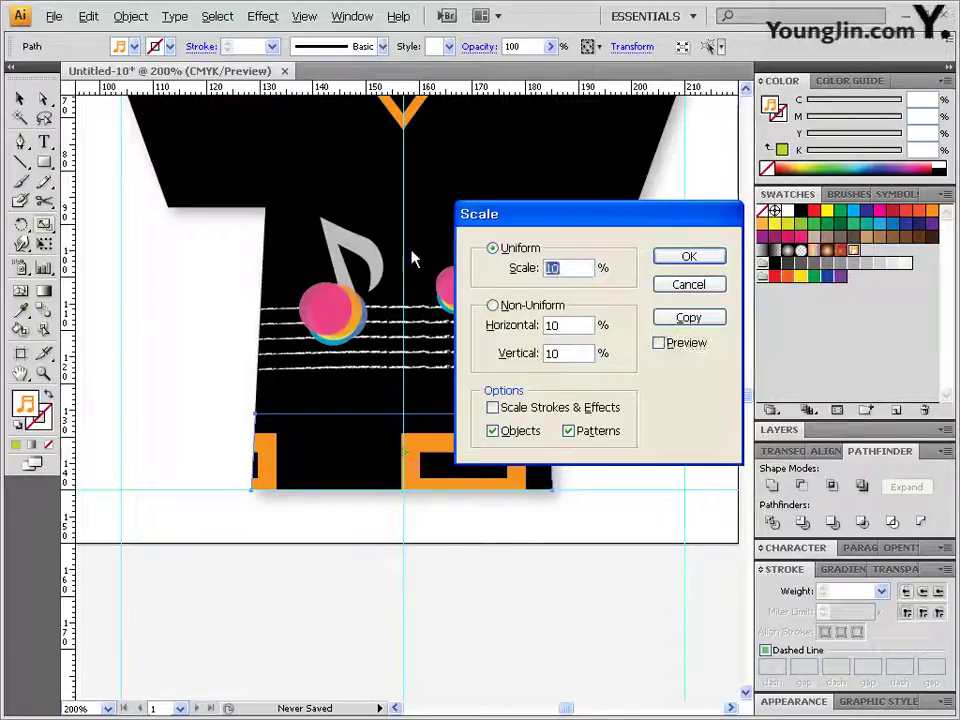
type("9")
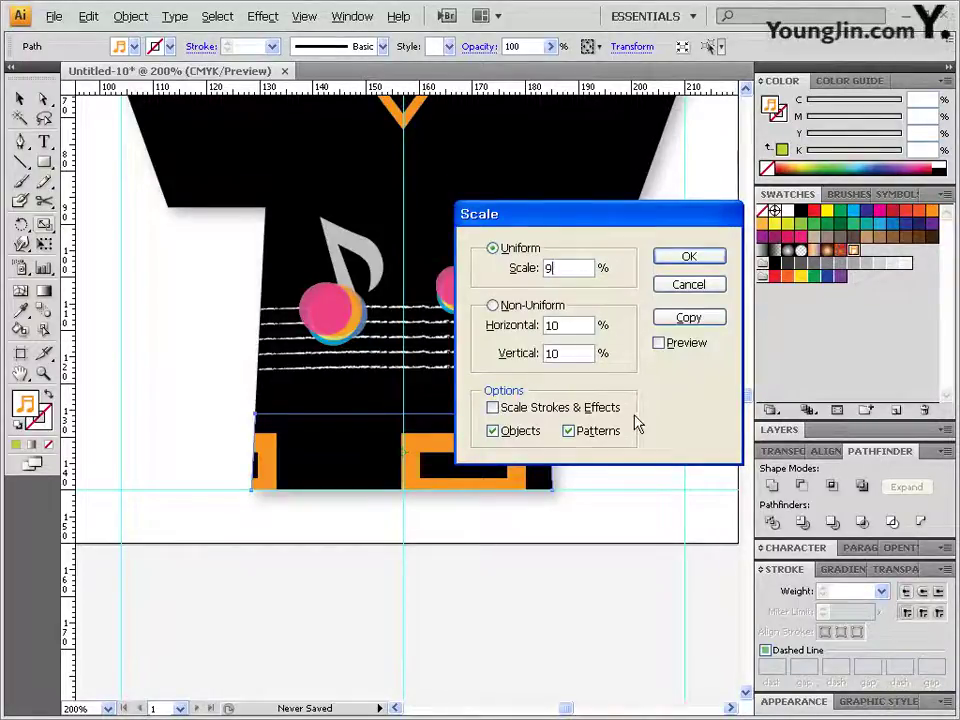
- Restrict the scaling to patterns without objects, compare the preview with the original, and apply it to the hem band
left_click(492, 433)
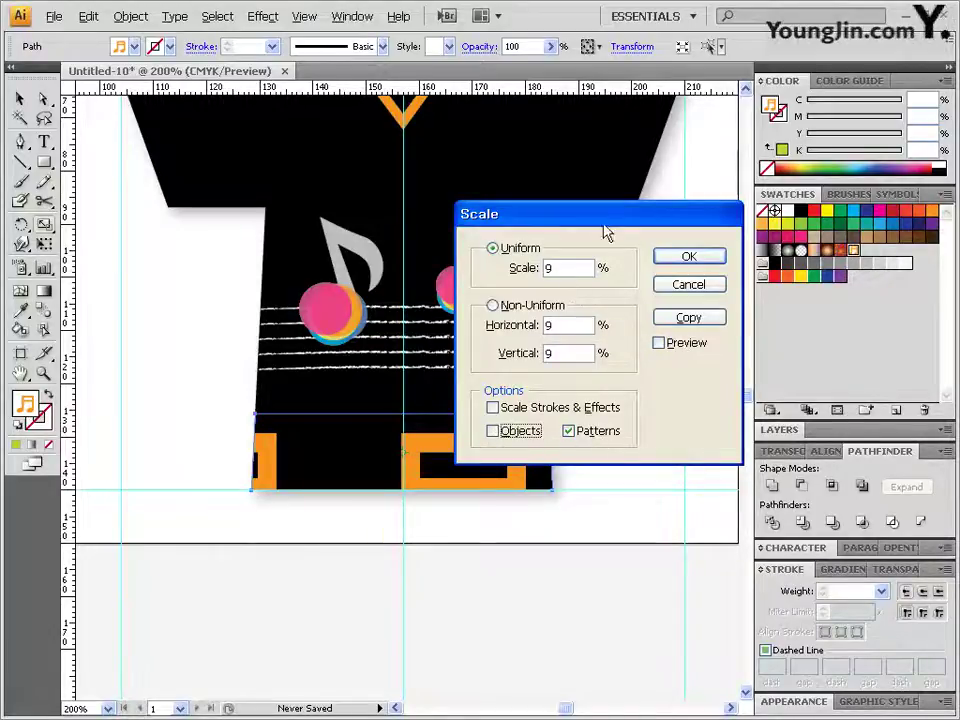
left_click_drag(605, 232, 636, 132)
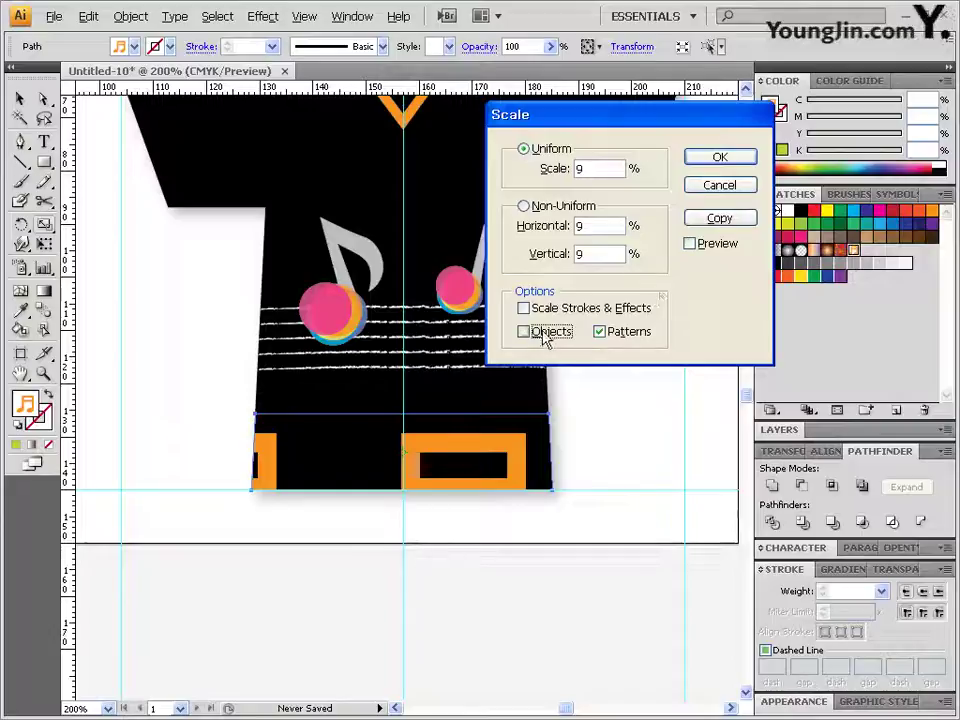
left_click(718, 250)
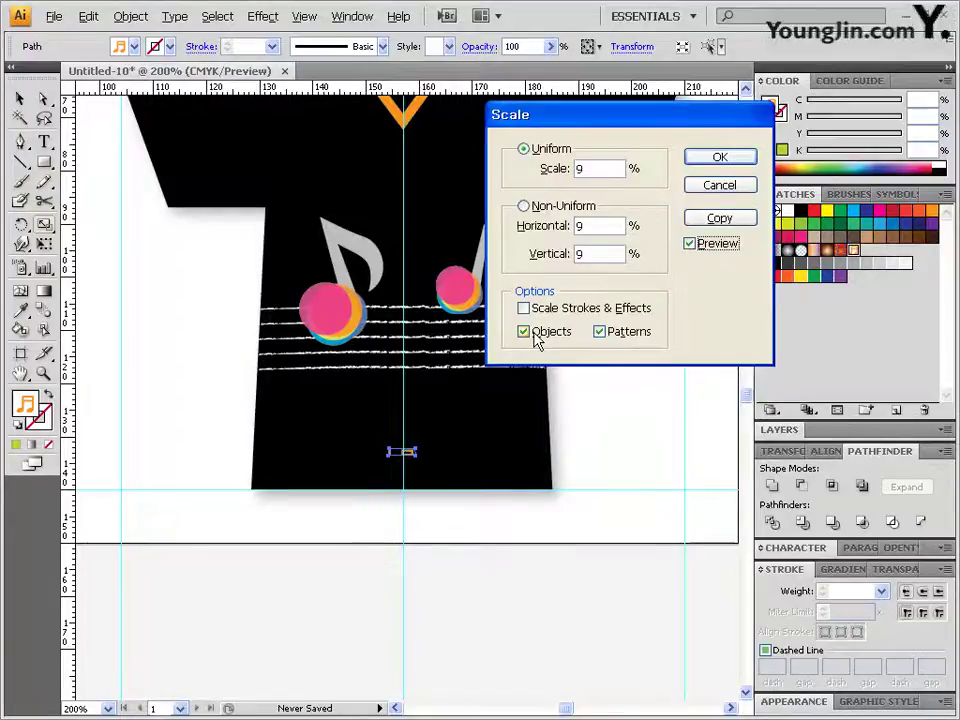
left_click(527, 334)
left_click(709, 250)
left_click(710, 249)
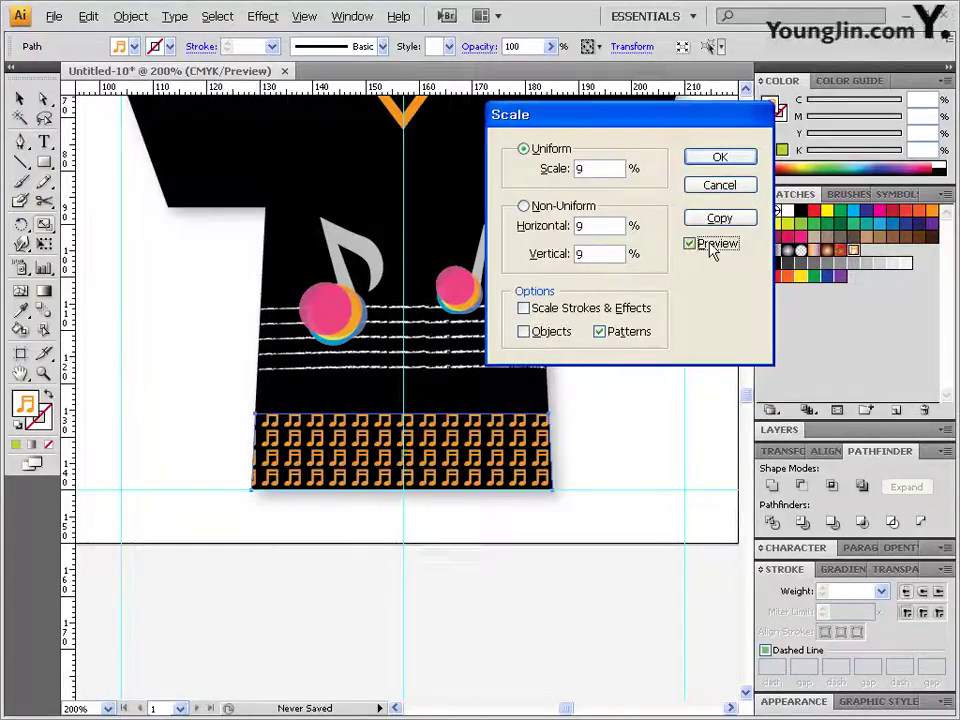
left_click(710, 250)
left_click(710, 250)
left_click(710, 250)
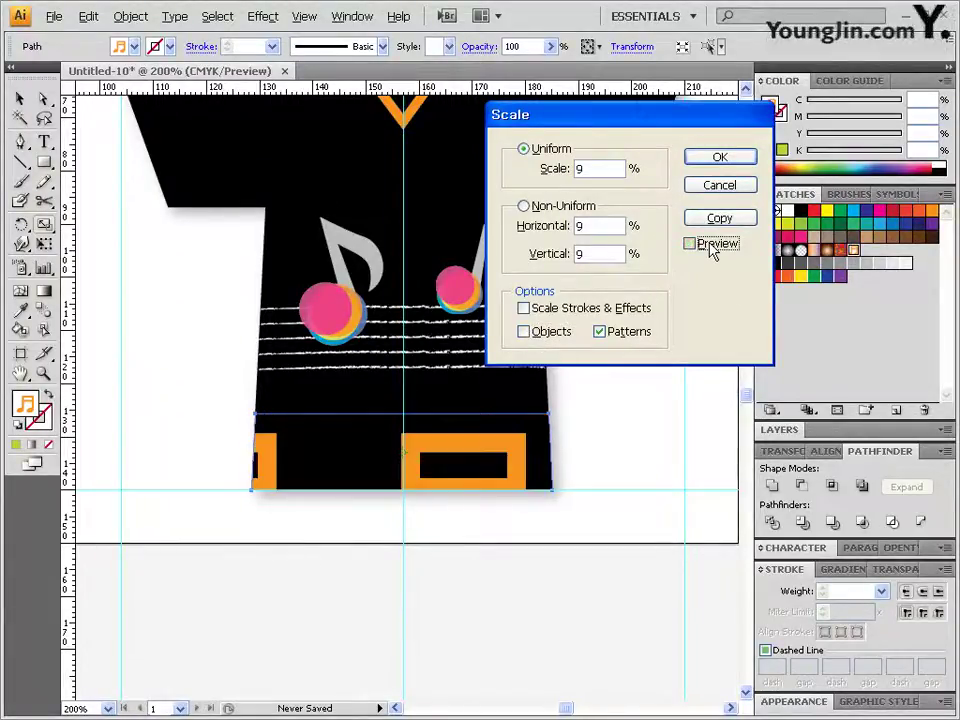
left_click(710, 250)
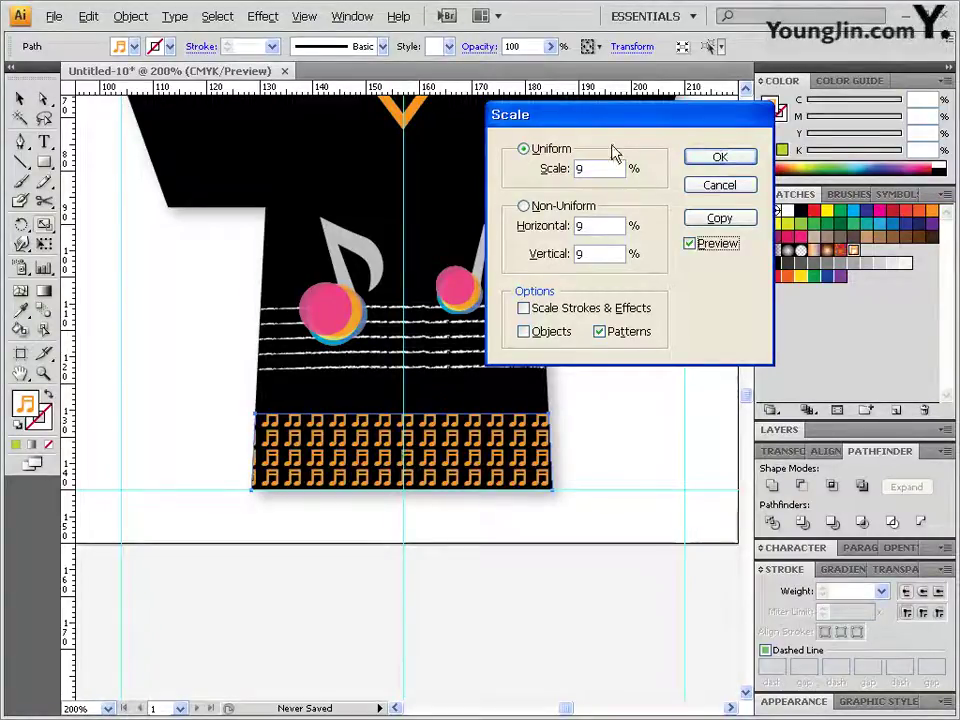
left_click(696, 157)
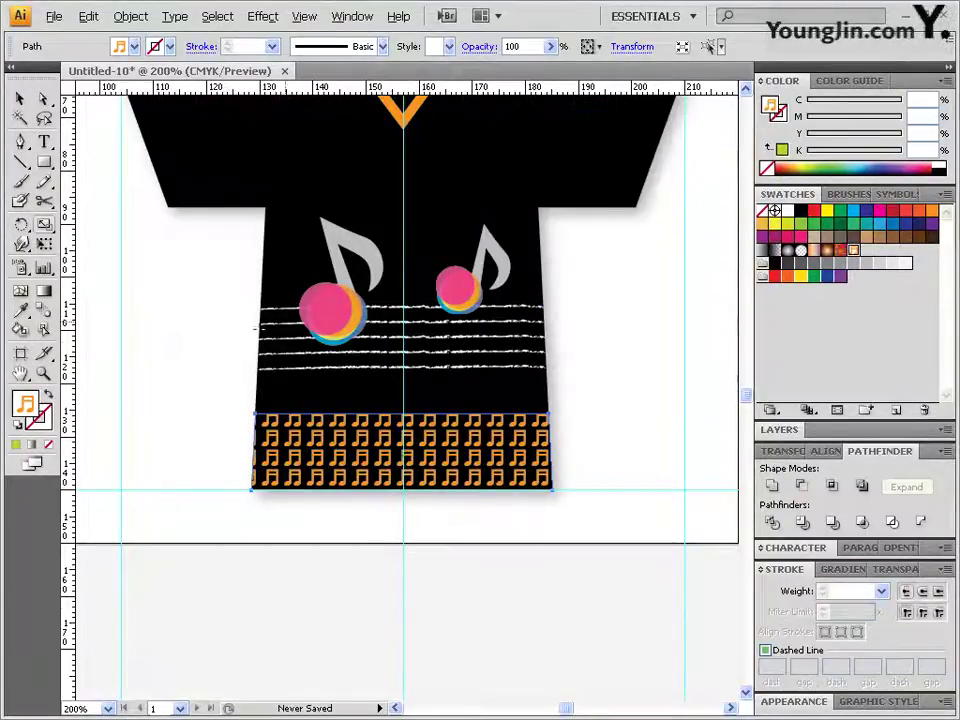
- Rotate only the pattern inside the hem band by -45°, leaving the object itself out of the rotation
double_click(22, 224)
left_click_drag(425, 300, 361, 195)
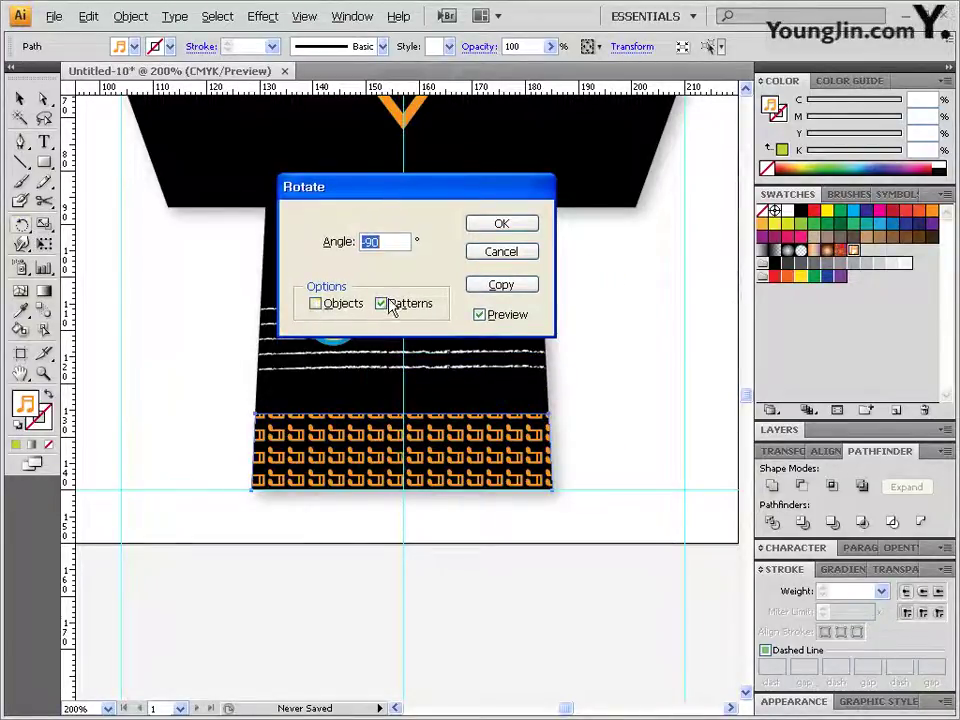
left_click(392, 241)
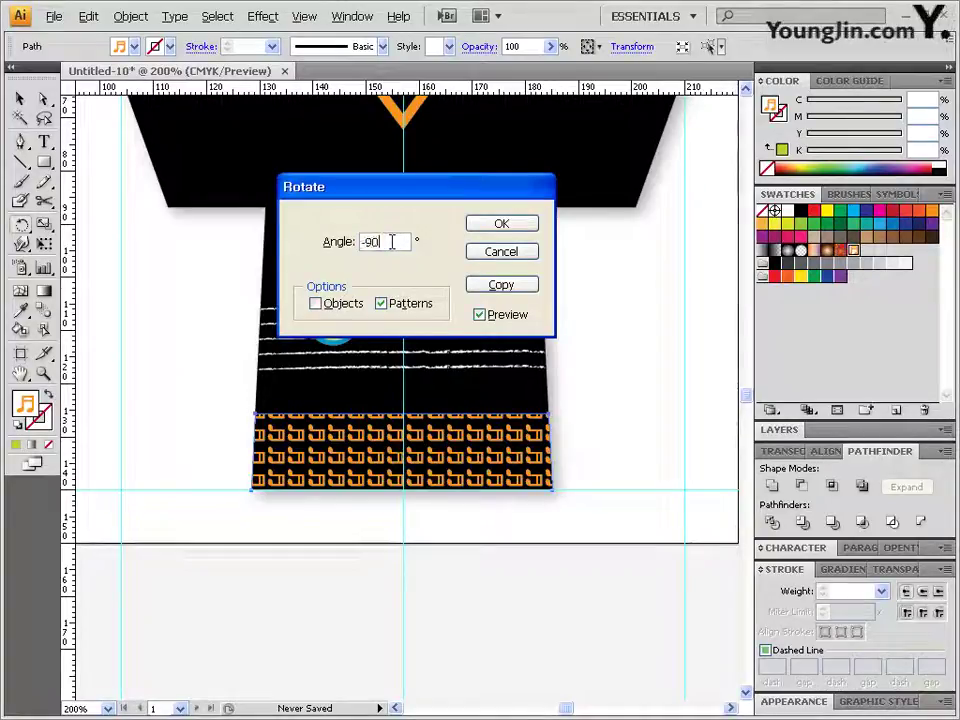
type("-45")
double_click(507, 315)
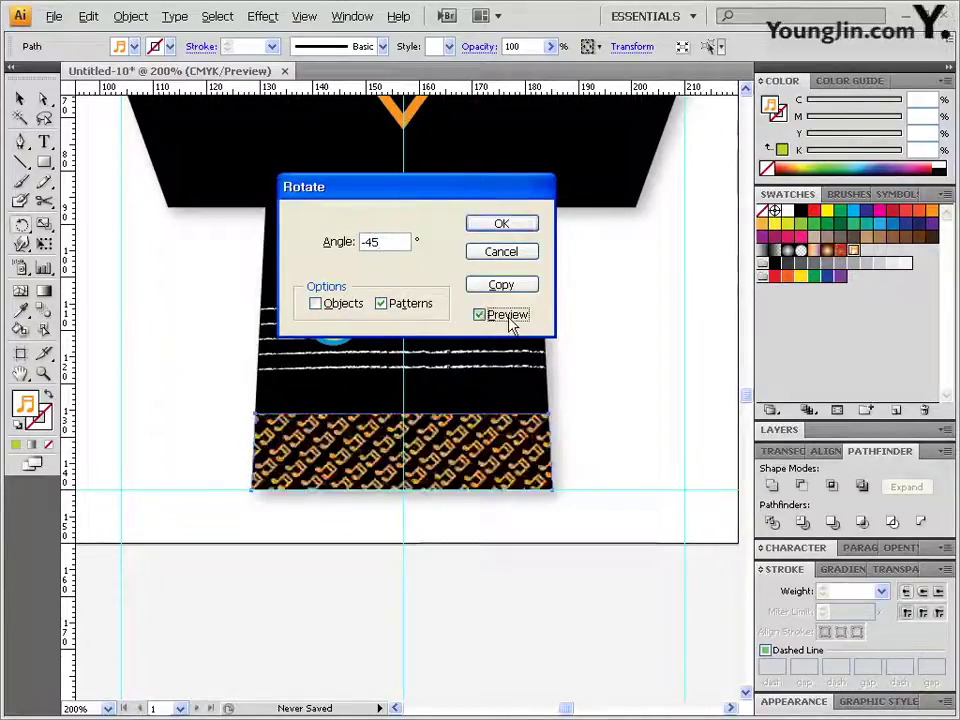
left_click(508, 226)
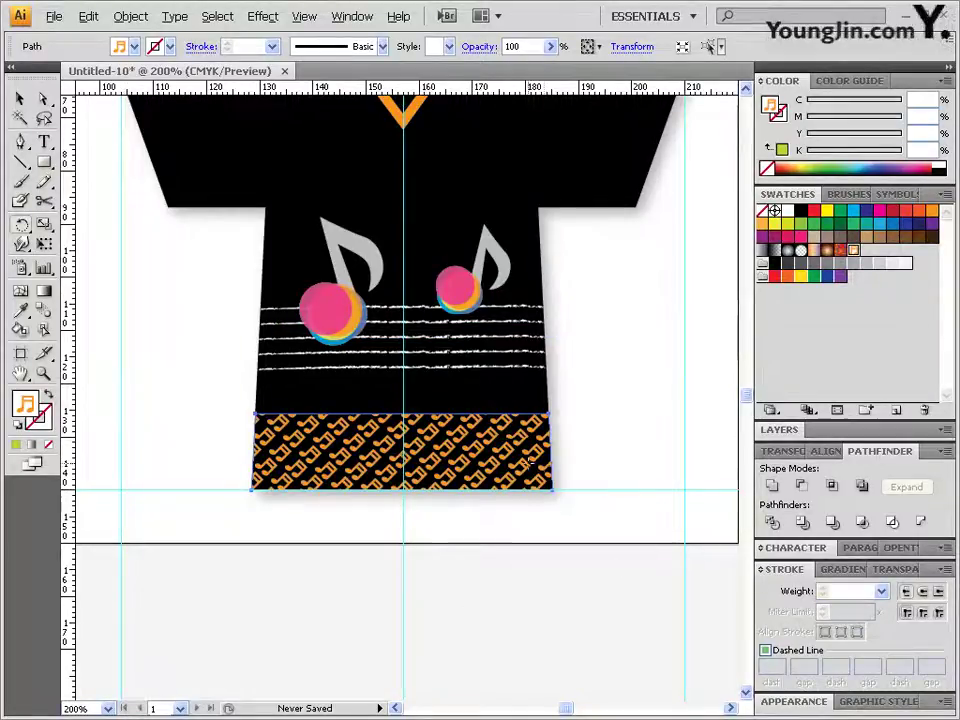
- View the whole artboard at 100% and hide all the guides
double_click(44, 375)
left_click_drag(311, 384, 403, 403)
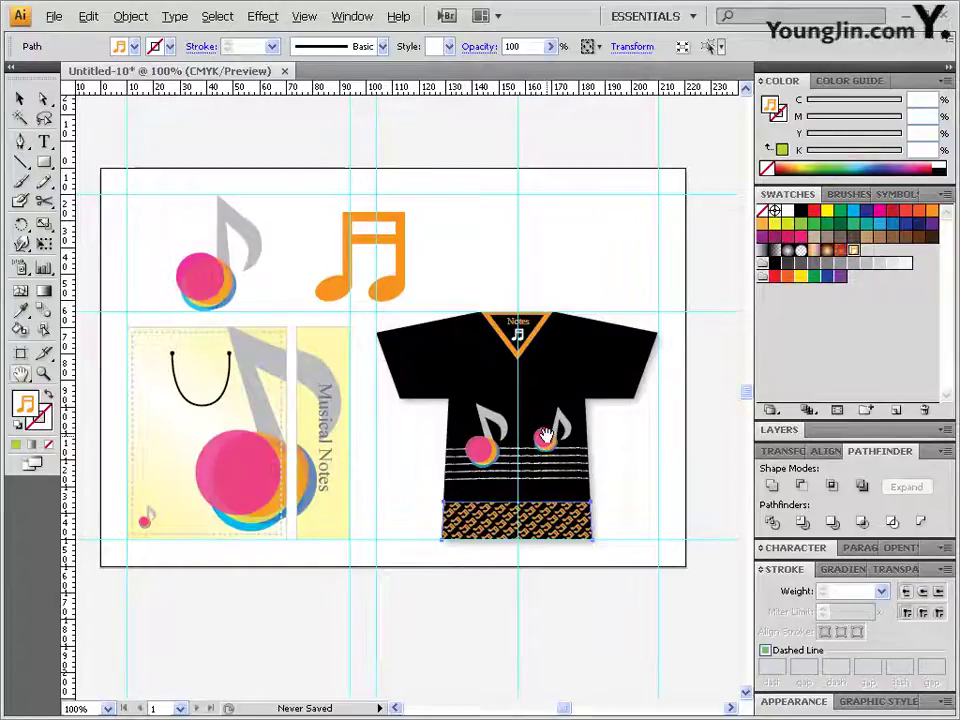
left_click(307, 24)
mouse_move(388, 510)
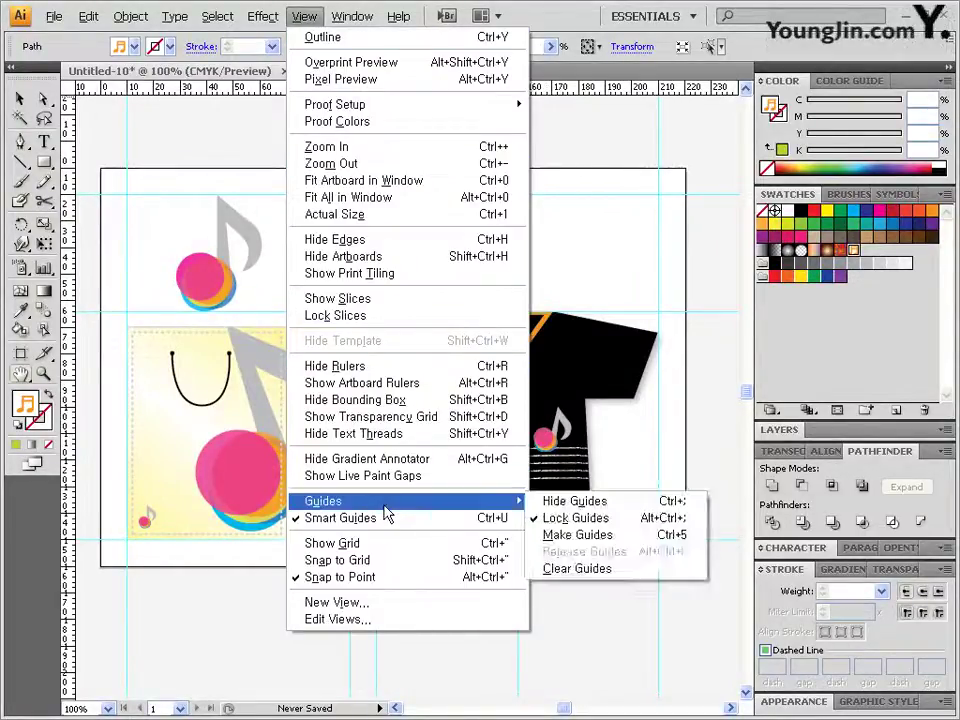
left_click(636, 512)
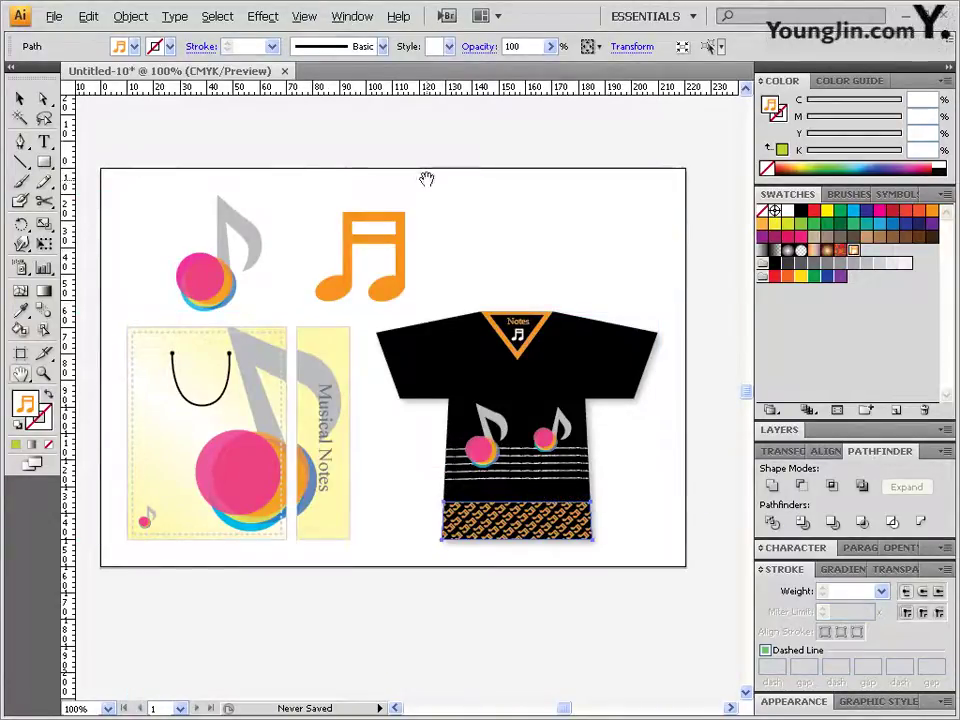
- Save the artwork in the GTQ folder as an Illustrator CS4 file, reusing the existing file's name with its ending number set to 2
left_click(54, 16)
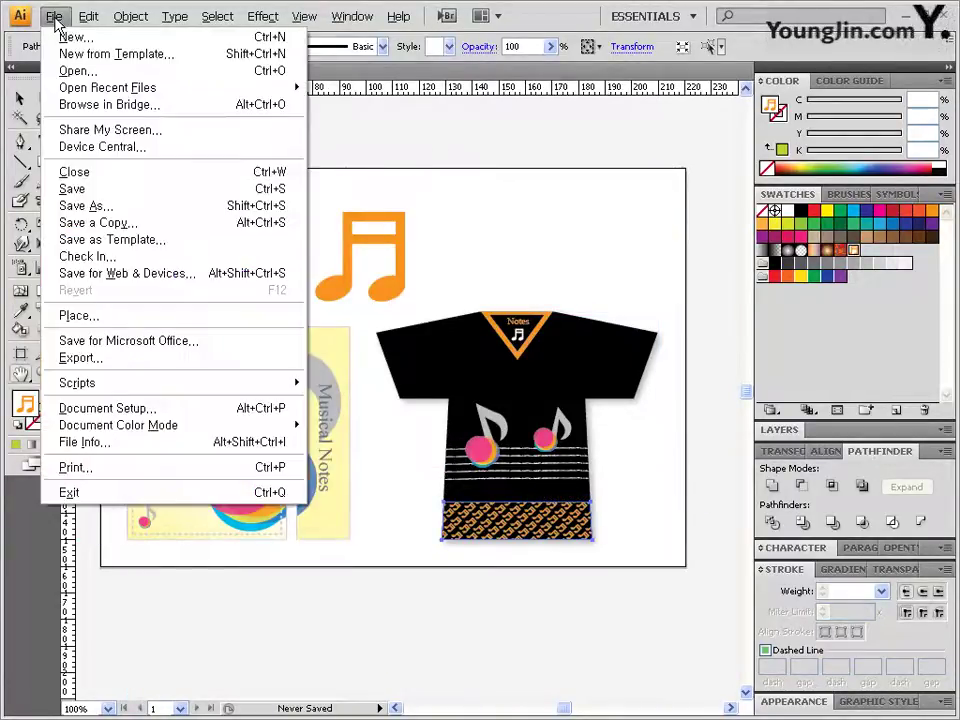
left_click(123, 208)
left_click(367, 180)
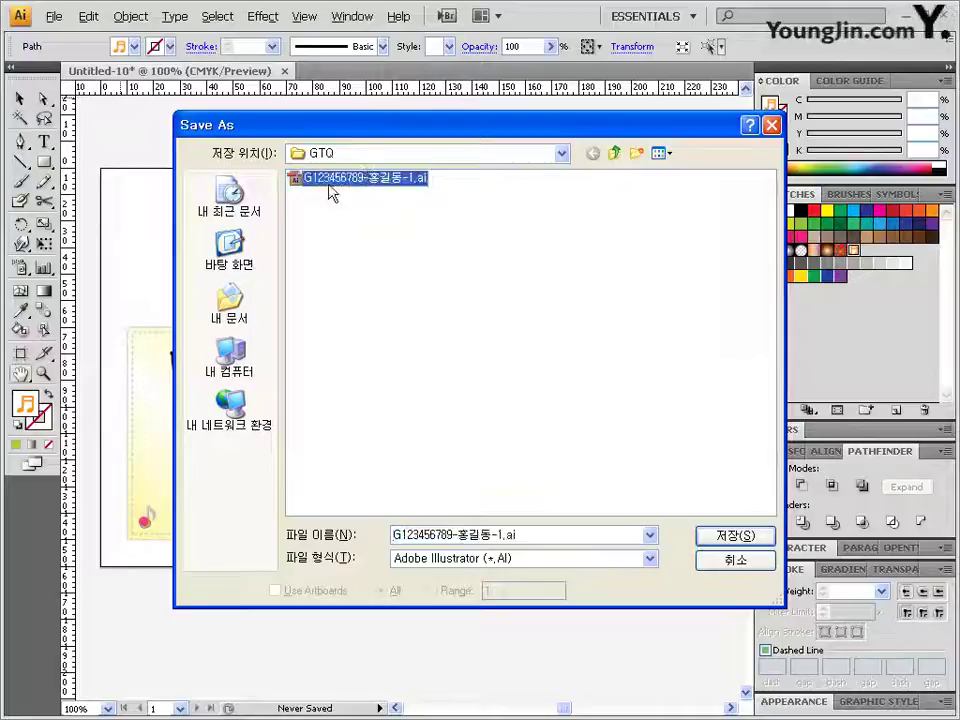
left_click(500, 533)
left_click(502, 533)
key("shift+Left")
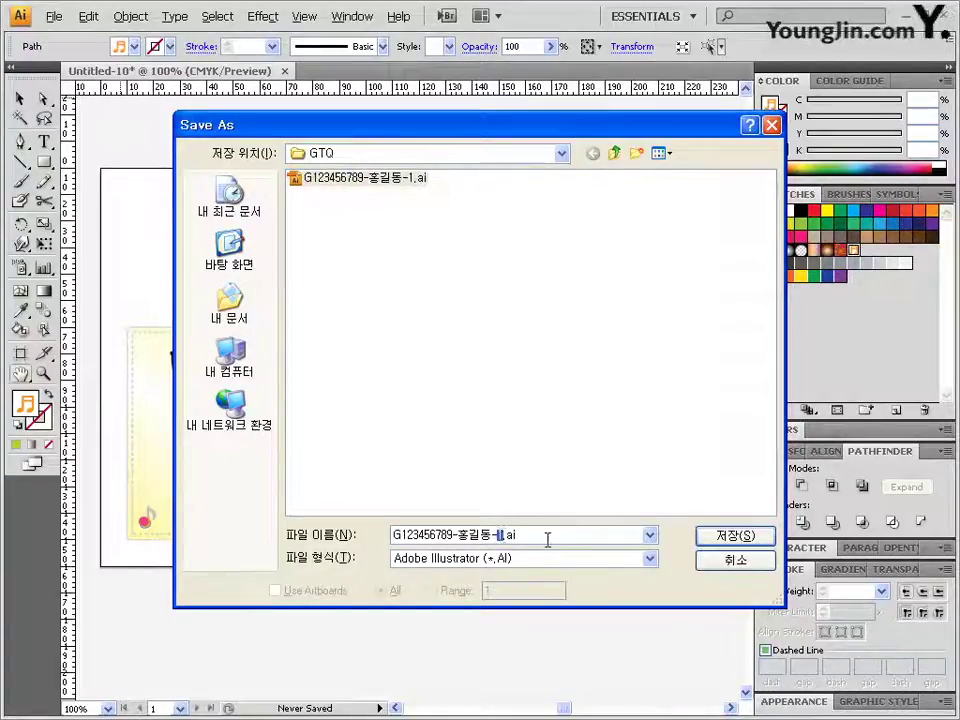
type("2")
key("Return")
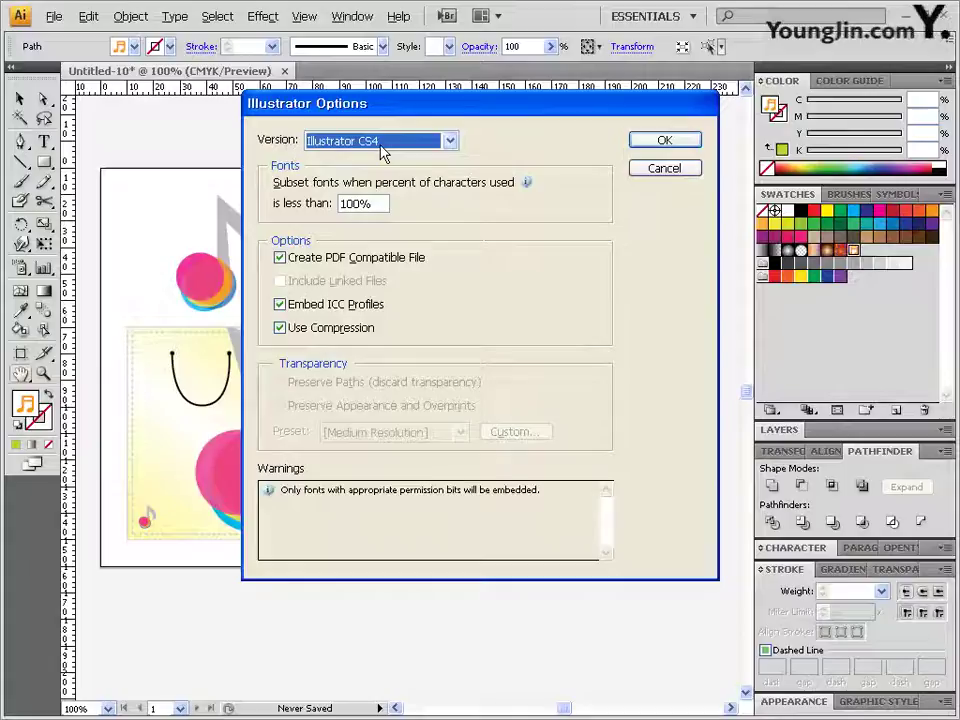
left_click(664, 140)
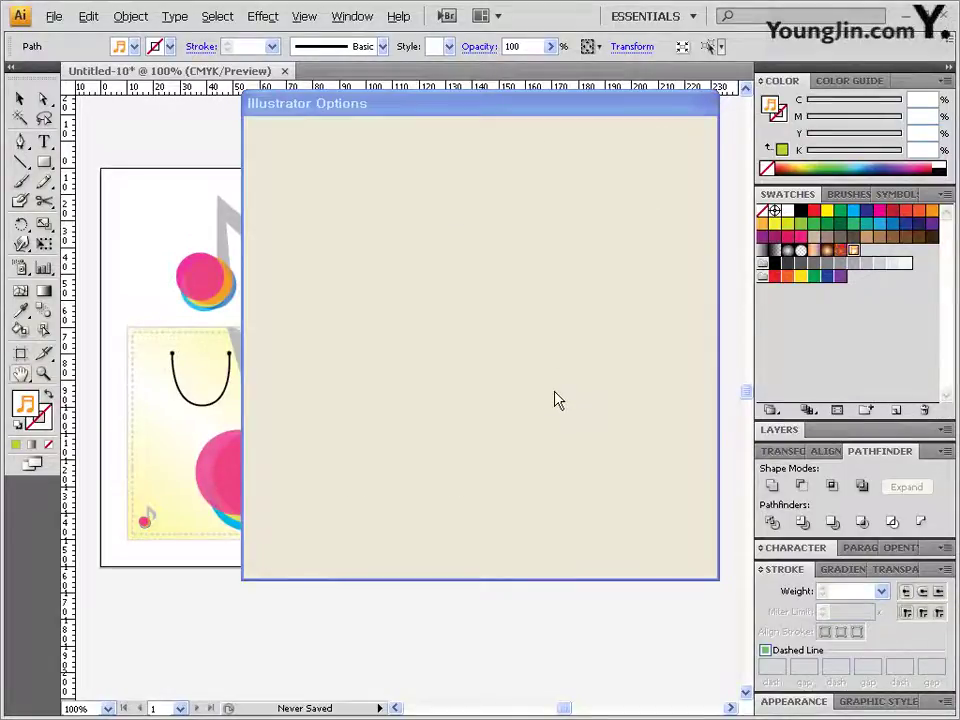